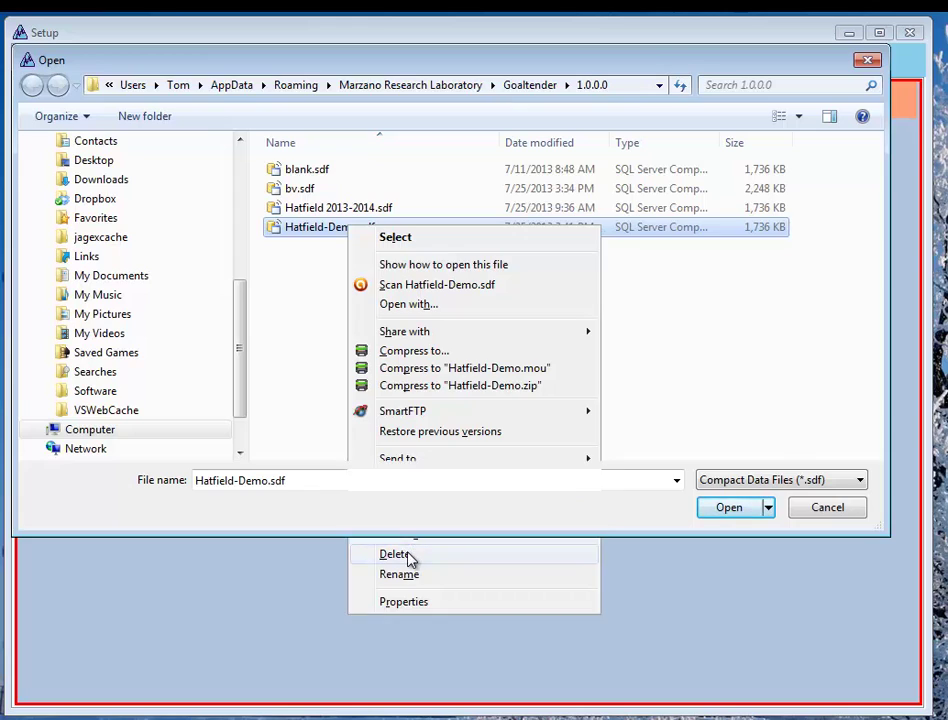
Delete the Hatfield-Demo.sdf database file from the 1.0.0.0 folder and confirm the deletion.
{"action": "left_click", "coordinate": [410, 555]}
{"action": "left_click", "coordinate": [936, 571]}
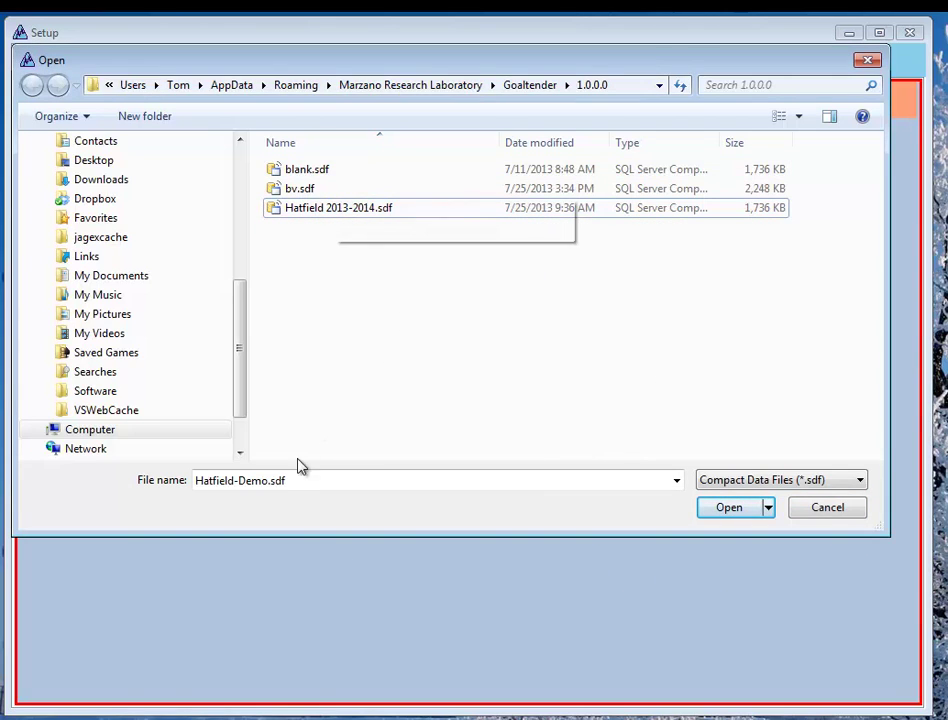
Make a copy of blank.sdf in the same folder.
{"action": "left_click", "coordinate": [306, 173]}
{"action": "right_click", "coordinate": [307, 176]}
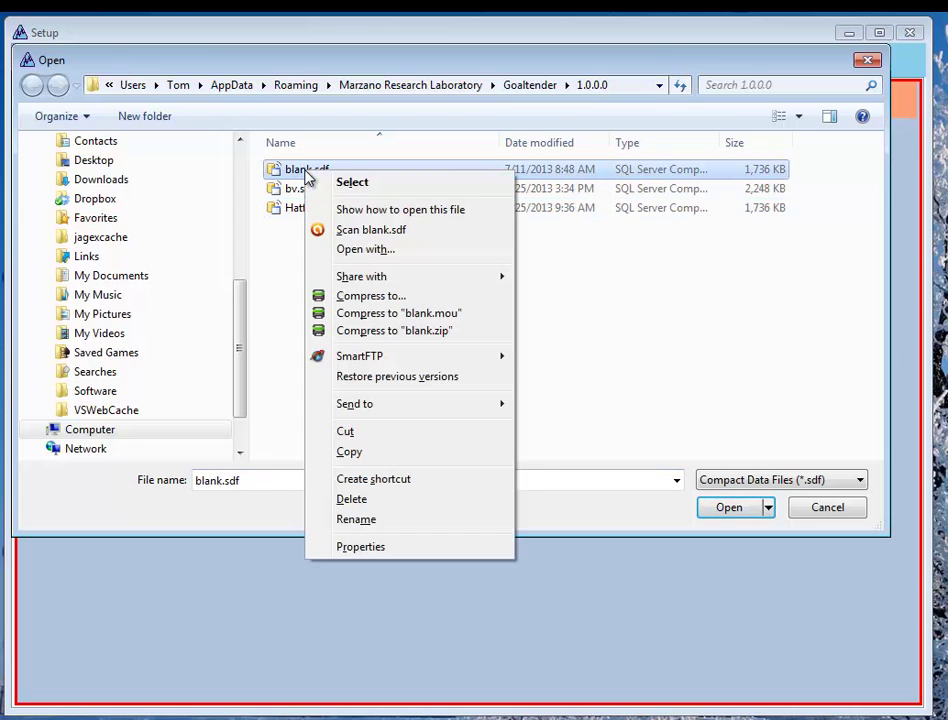
{"action": "left_click", "coordinate": [352, 452]}
{"action": "right_click", "coordinate": [394, 286]}
{"action": "left_click", "coordinate": [440, 384]}
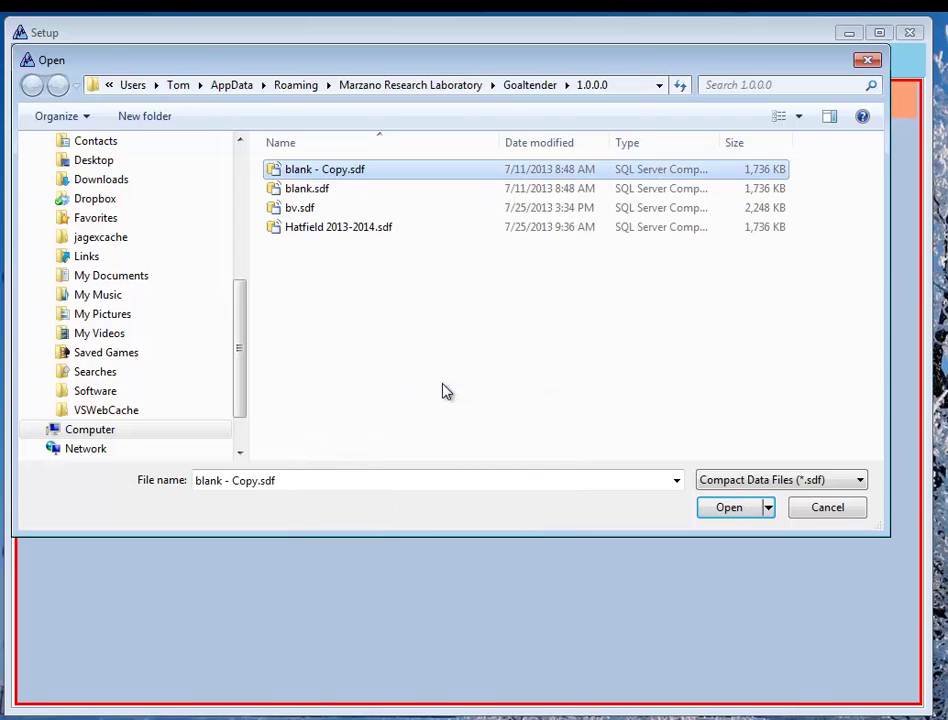
Rename the copied database file to Hatfield Demo.sdf.
{"action": "left_click", "coordinate": [343, 175]}
{"action": "left_click", "coordinate": [345, 169]}
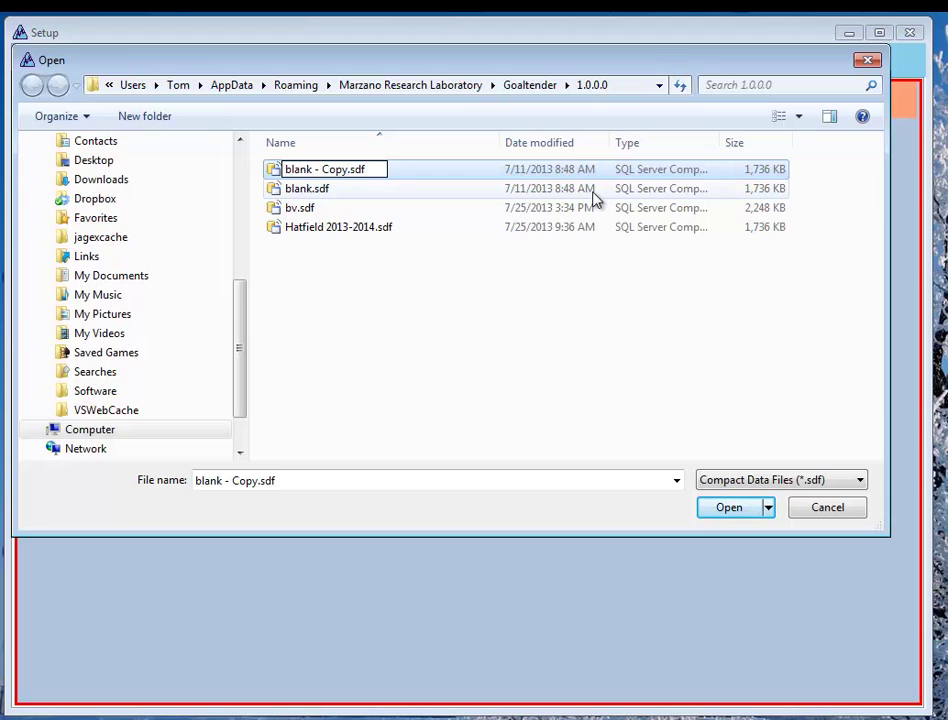
{"action": "key", "text": "BackSpace"}
{"action": "key", "text": "BackSpace"}
{"action": "key", "text": "BackSpace"}
{"action": "key", "text": "BackSpace"}
{"action": "key", "text": "BackSpace"}
{"action": "key", "text": "BackSpace"}
{"action": "key", "text": "BackSpace"}
{"action": "key", "text": "BackSpace"}
{"action": "key", "text": "BackSpace"}
{"action": "key", "text": "BackSpace"}
{"action": "key", "text": "BackSpace"}
{"action": "key", "text": "BackSpace"}
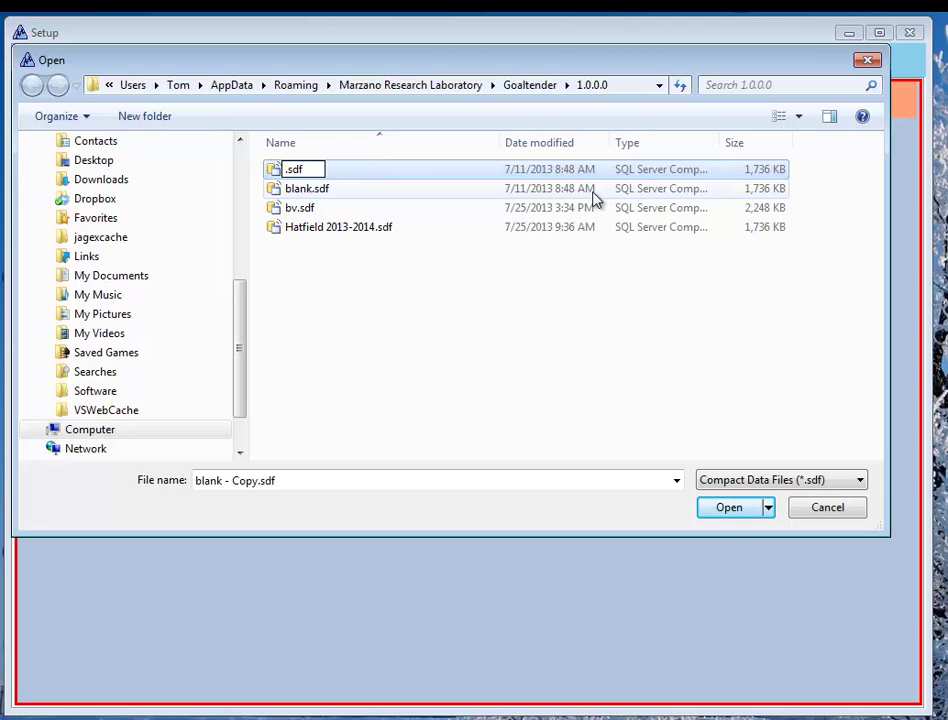
{"action": "type", "text": "Hatfield D"}
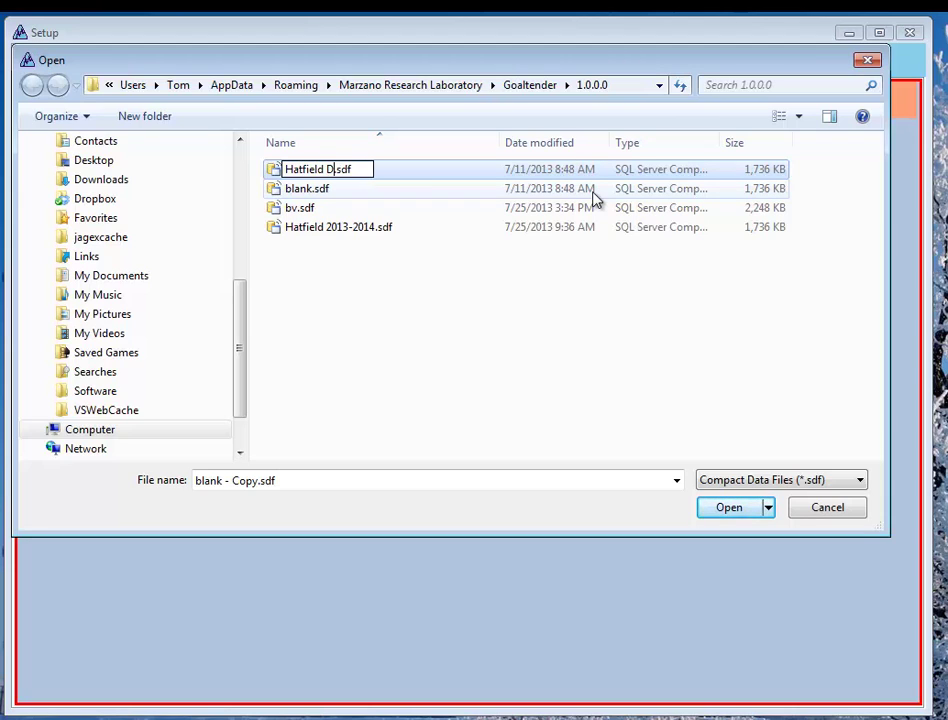
{"action": "type", "text": "emo"}
{"action": "left_click", "coordinate": [416, 286]}
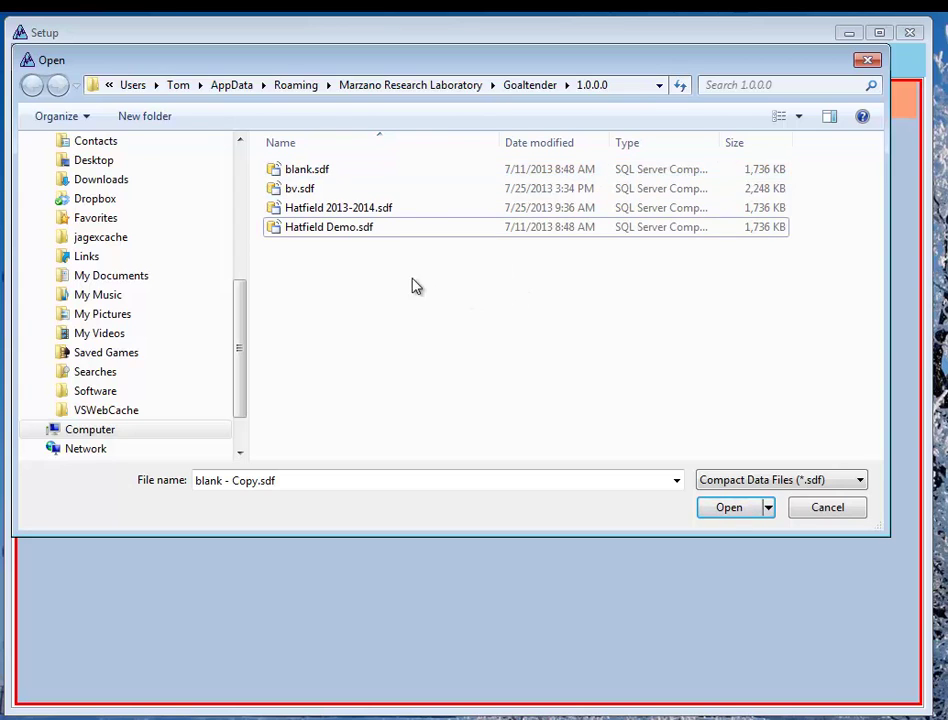
Connect the program to Hatfield Demo.sdf as its current data file and close Setup.
{"action": "left_click", "coordinate": [347, 228]}
{"action": "left_click", "coordinate": [706, 506]}
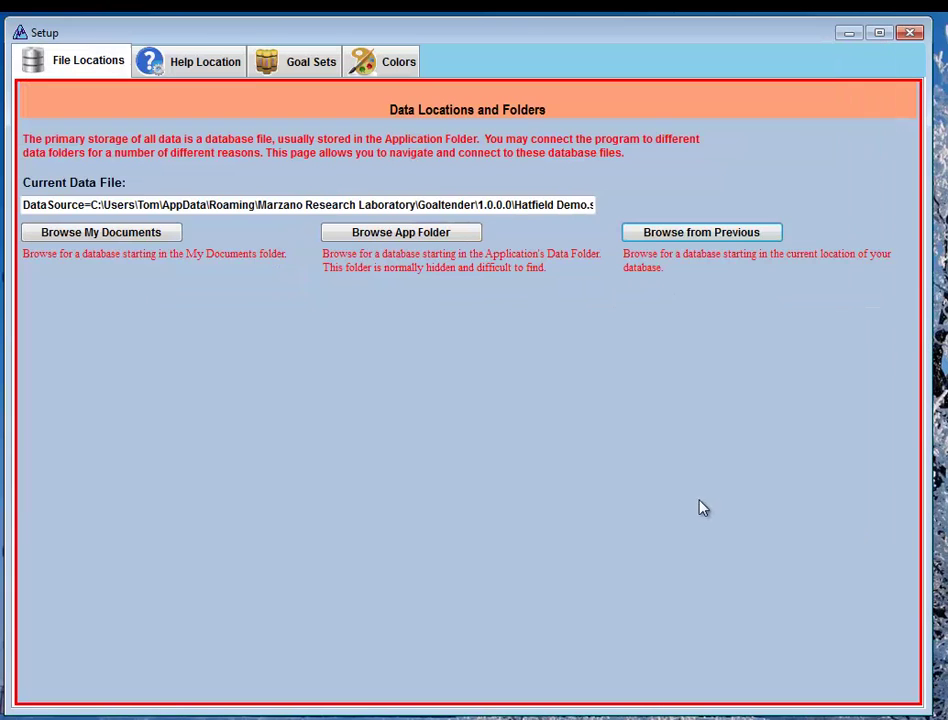
{"action": "left_click", "coordinate": [910, 33]}
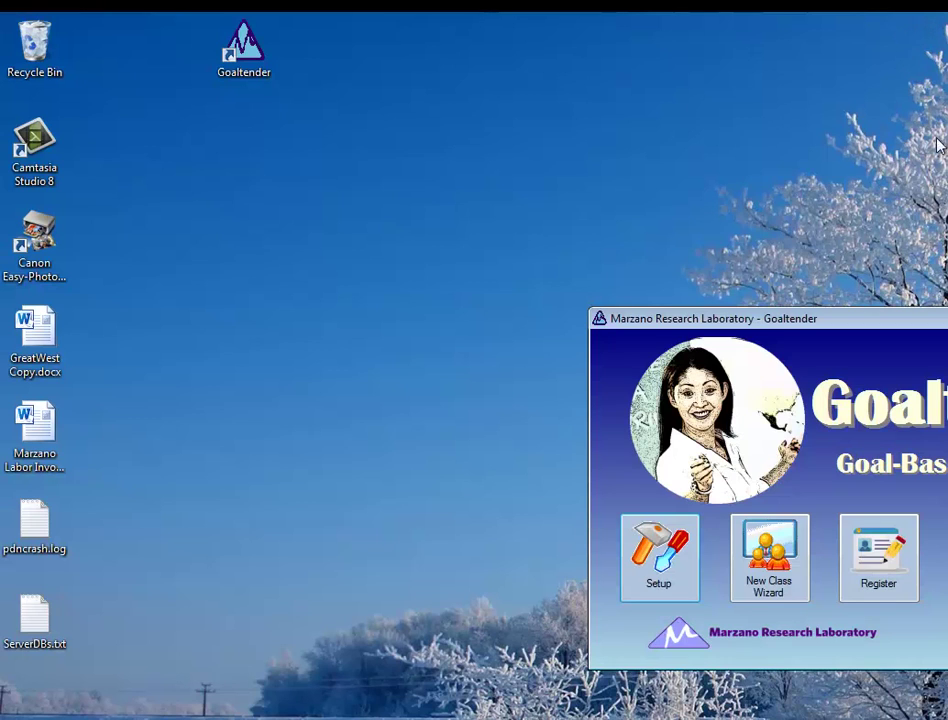
Move the Goaltender window to the middle of the desktop and check the current data file path in Setup.
{"action": "left_click_drag", "start_coordinate": [880, 318], "coordinate": [493, 158]}
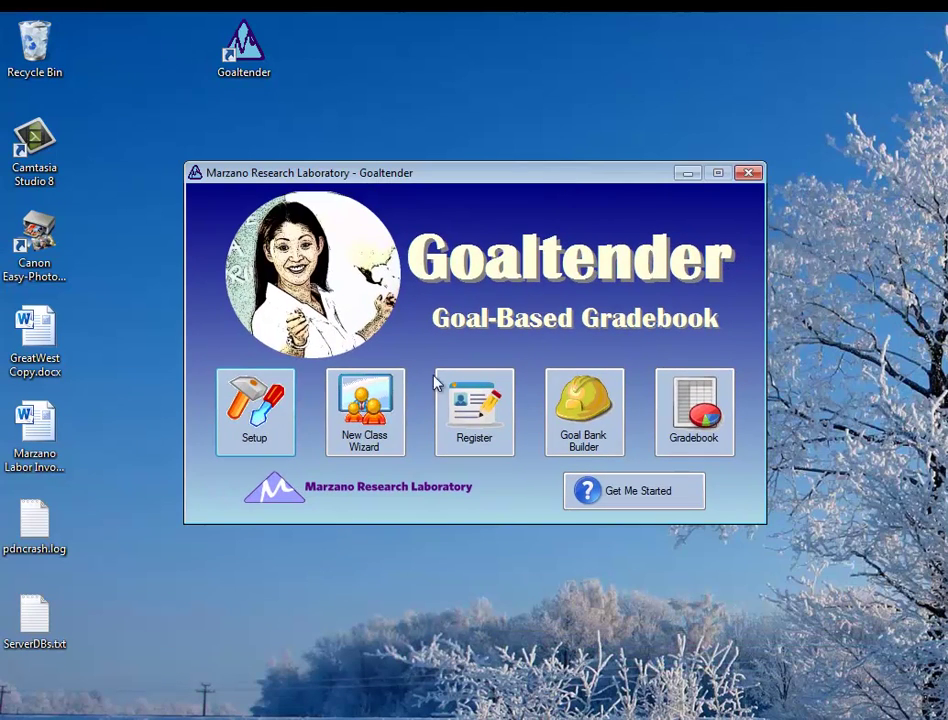
{"action": "left_click", "coordinate": [245, 430]}
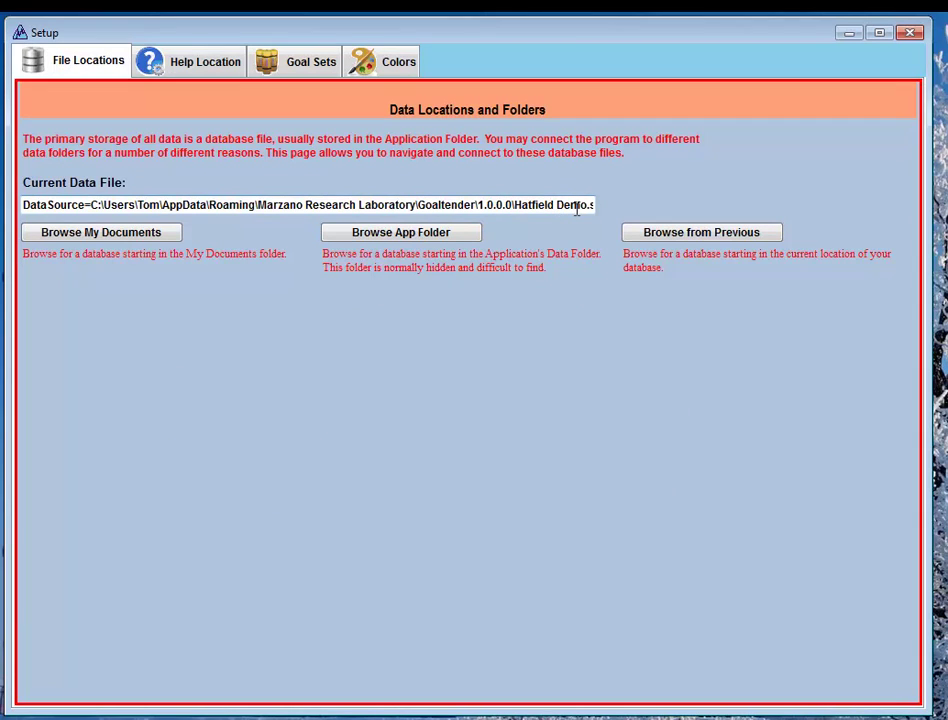
{"action": "left_click", "coordinate": [912, 34]}
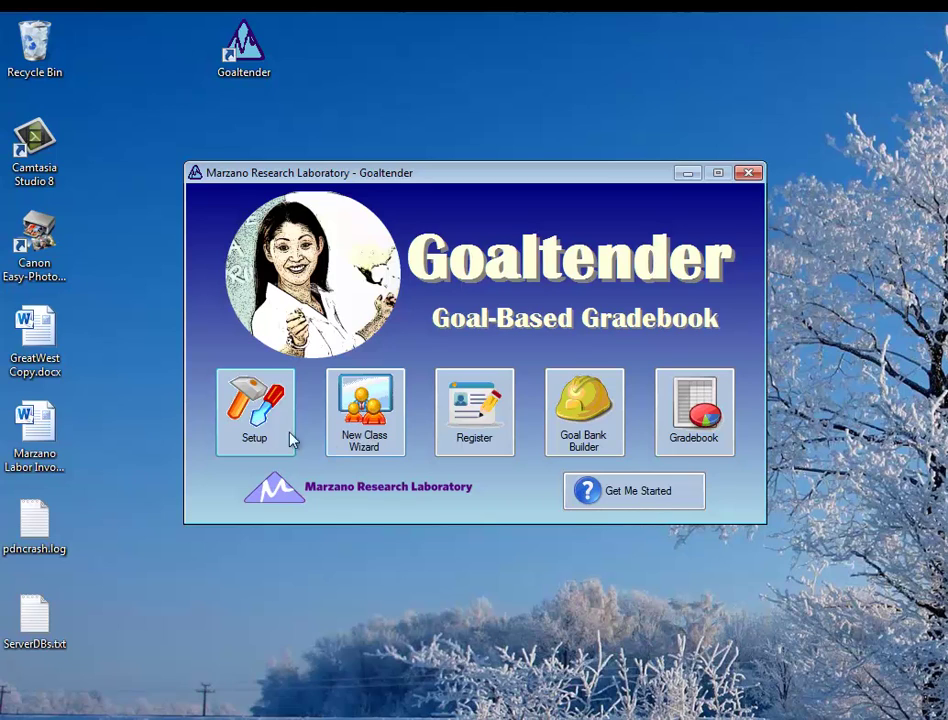
Open the registration window, look through the Teachers, Courses, Terms and Students tables, and return to Schools.
{"action": "left_click", "coordinate": [461, 423]}
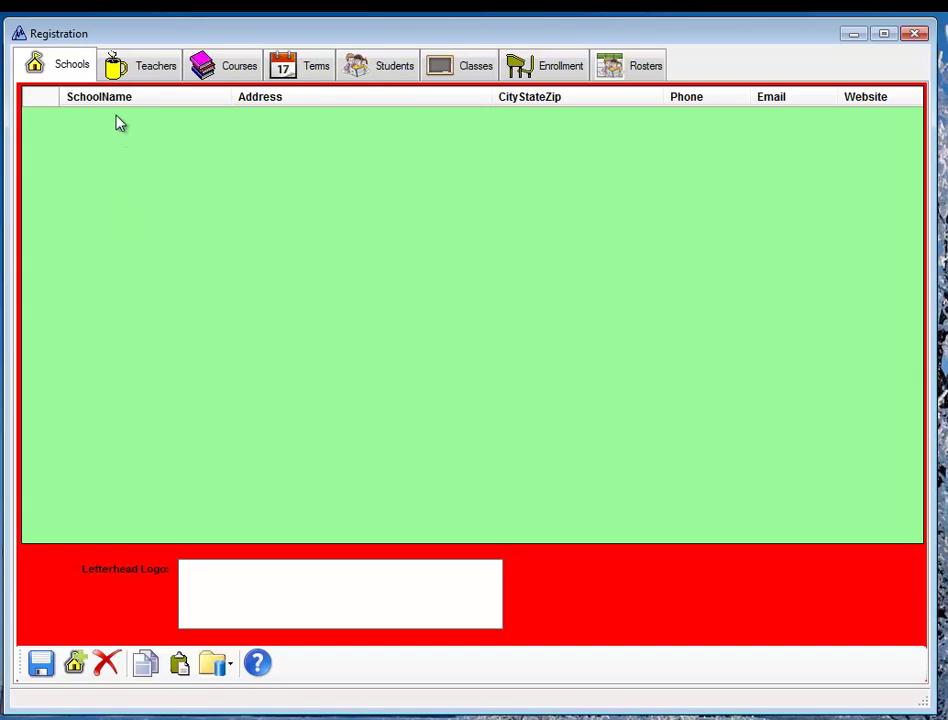
{"action": "left_click", "coordinate": [142, 68]}
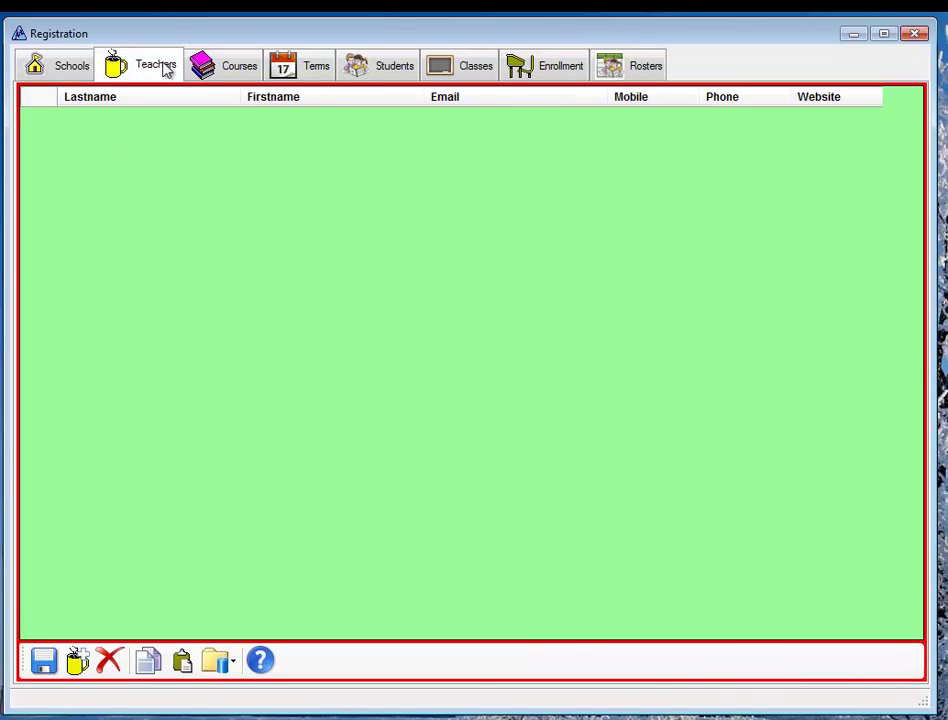
{"action": "left_click", "coordinate": [252, 70]}
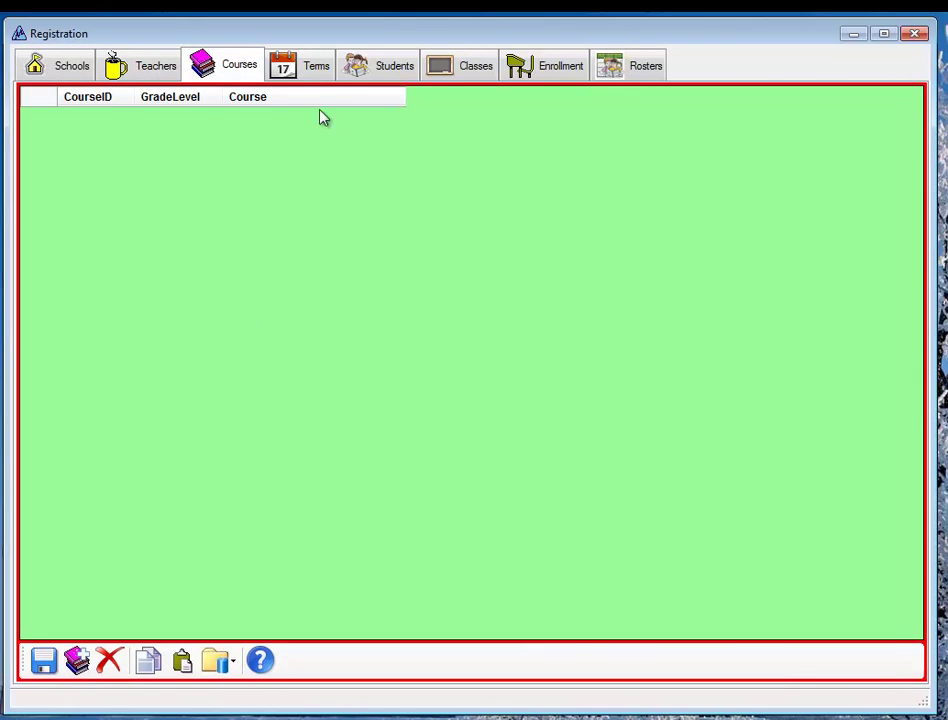
{"action": "left_click", "coordinate": [312, 68]}
{"action": "left_click", "coordinate": [385, 68]}
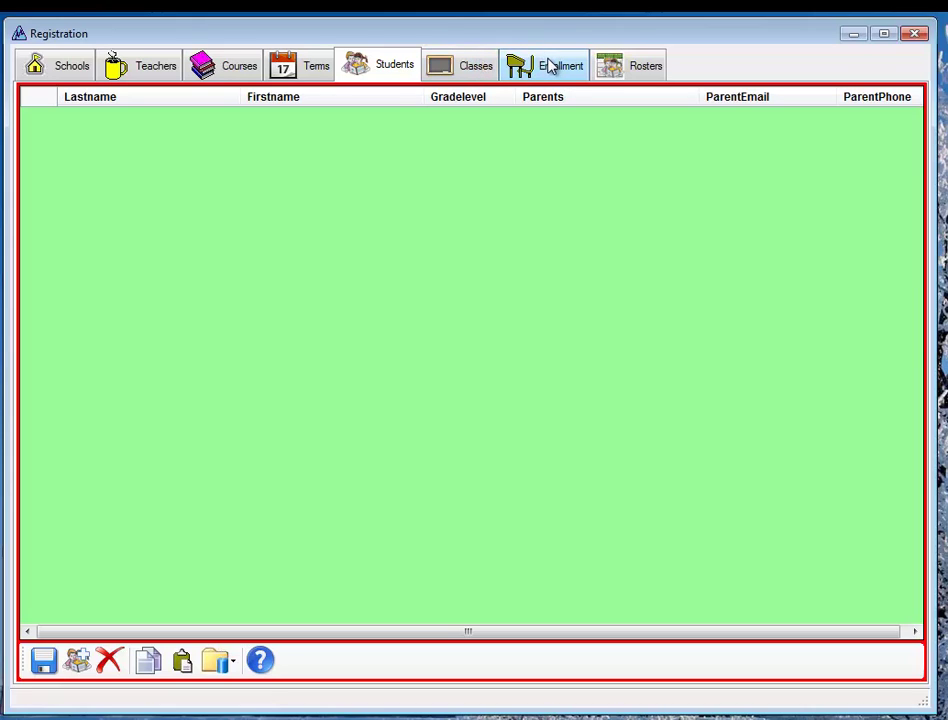
{"action": "left_click", "coordinate": [73, 67]}
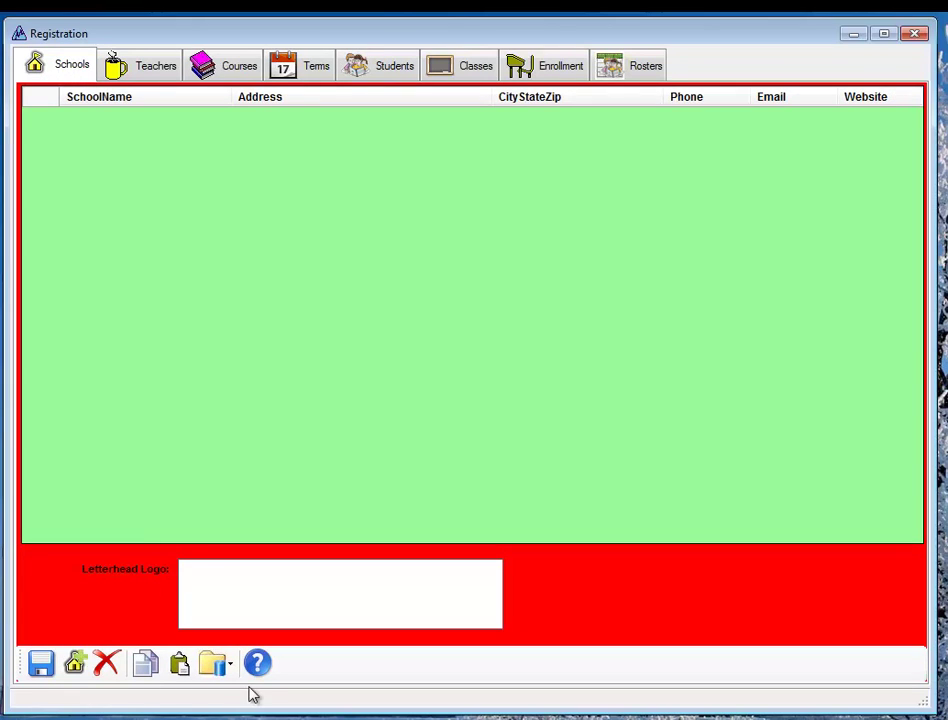
Open the App Folder from the Schools page and widen its window slightly.
{"action": "left_click", "coordinate": [226, 664]}
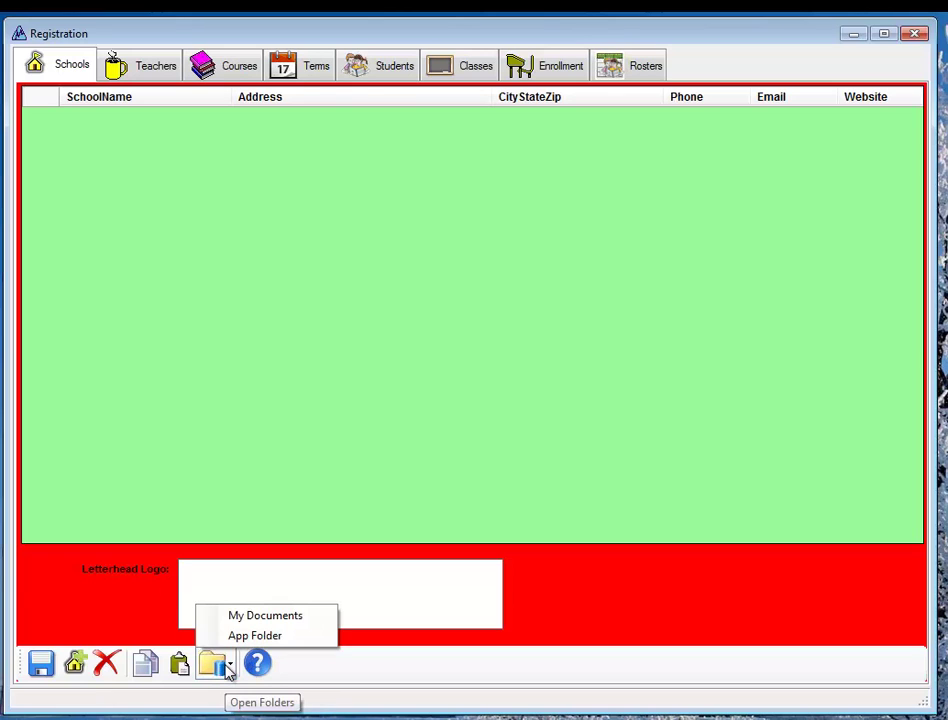
{"action": "left_click", "coordinate": [230, 637]}
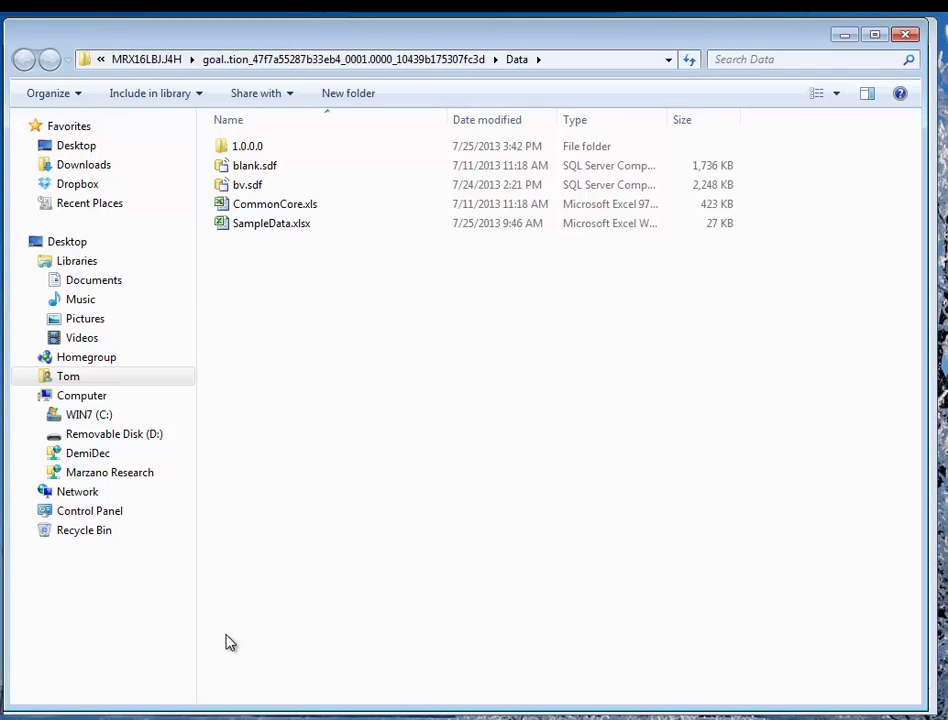
{"action": "left_click_drag", "start_coordinate": [913, 710], "coordinate": [935, 711]}
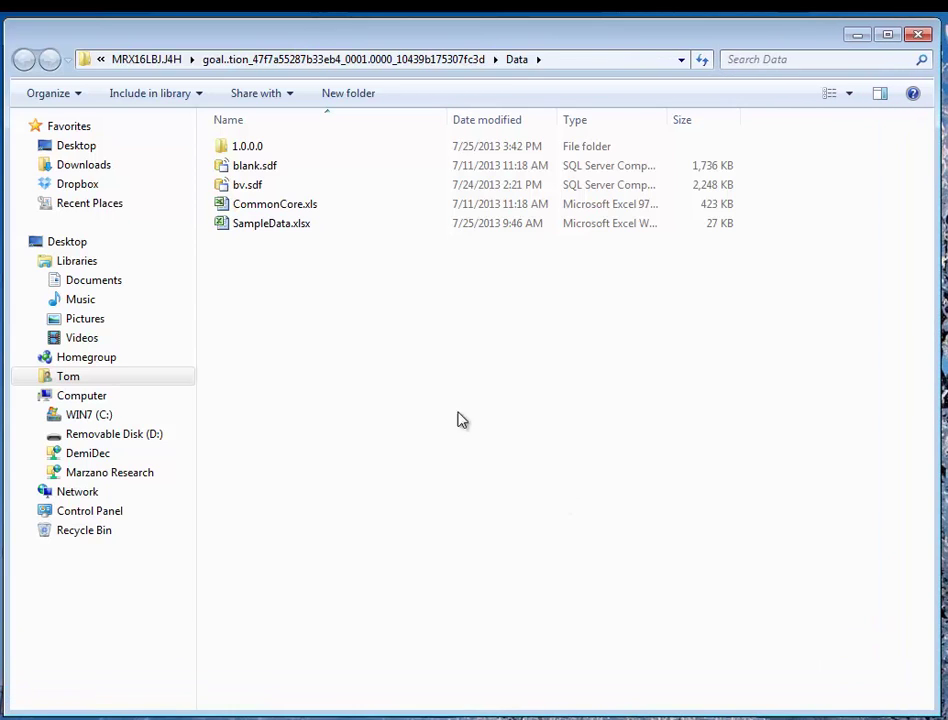
Open the SampleData.xlsx workbook in Excel, decline reopening it, and show its Schools sheet.
{"action": "left_click", "coordinate": [262, 226]}
{"action": "double_click", "coordinate": [262, 226]}
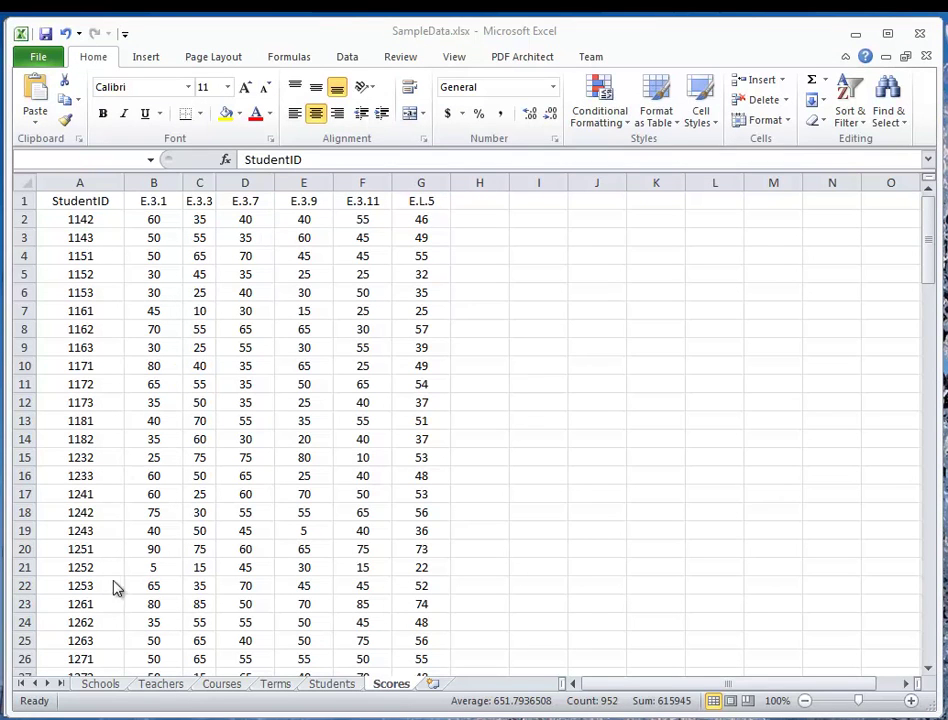
{"action": "key", "text": "ctrl+a"}
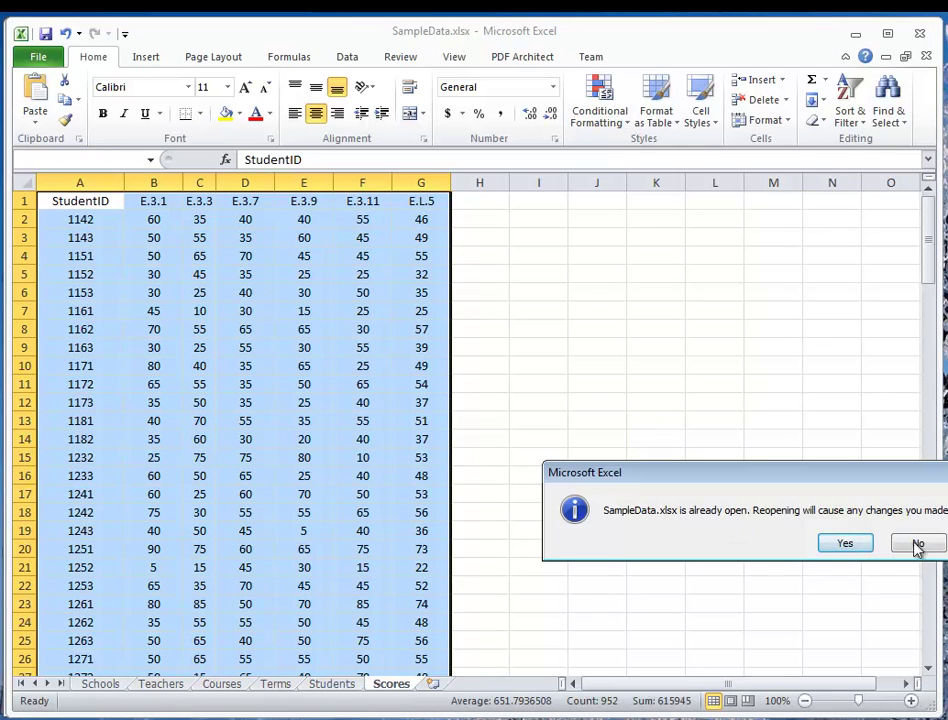
{"action": "left_click", "coordinate": [917, 547]}
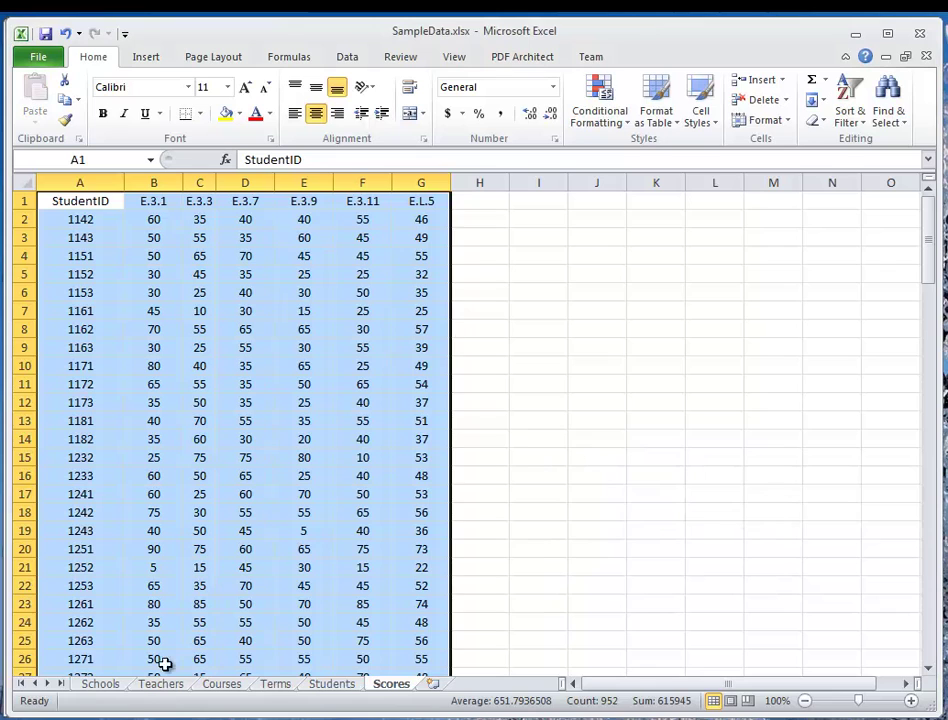
{"action": "left_click", "coordinate": [118, 687]}
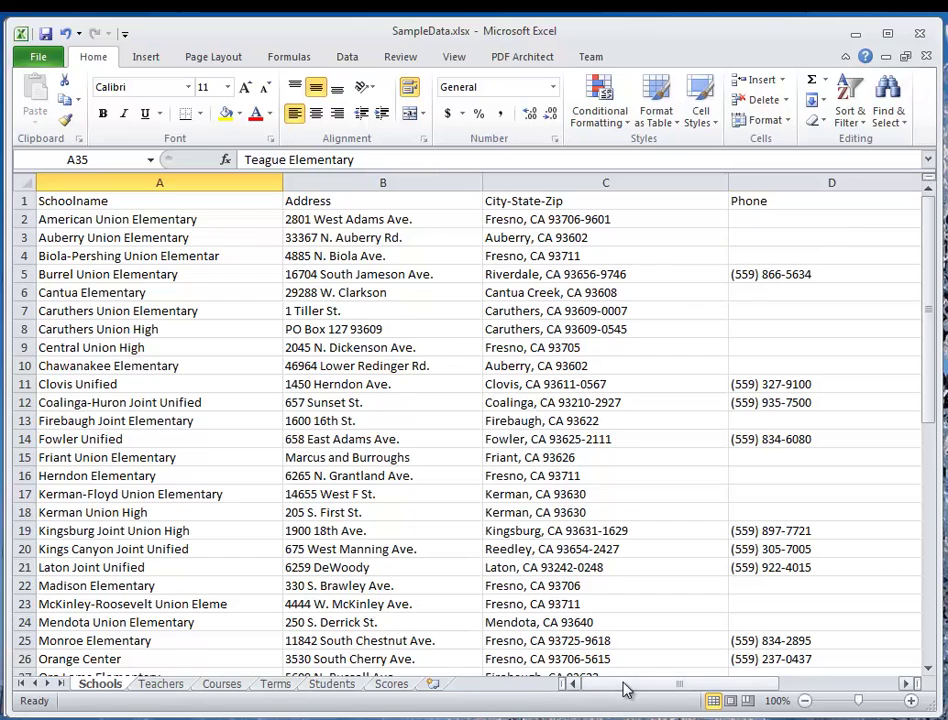
{"action": "left_click_drag", "start_coordinate": [625, 688], "coordinate": [600, 690]}
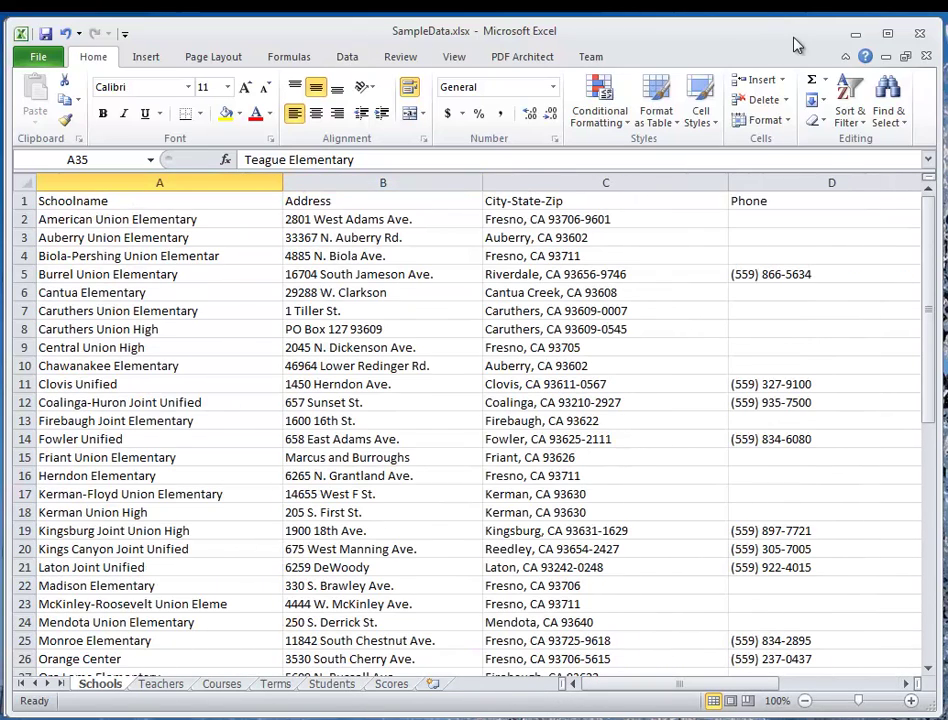
Position the Excel window below the Registration window's column headings, close the Data folder, and bring Excel back to the front.
{"action": "left_click_drag", "start_coordinate": [735, 37], "coordinate": [724, 222]}
{"action": "left_click", "coordinate": [705, 146]}
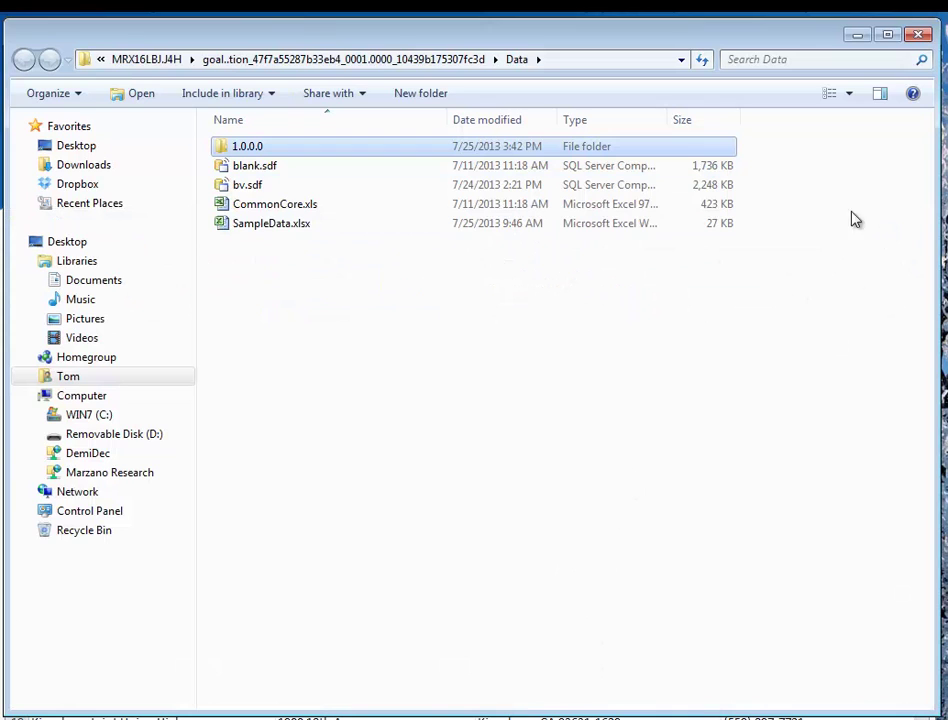
{"action": "left_click", "coordinate": [920, 35]}
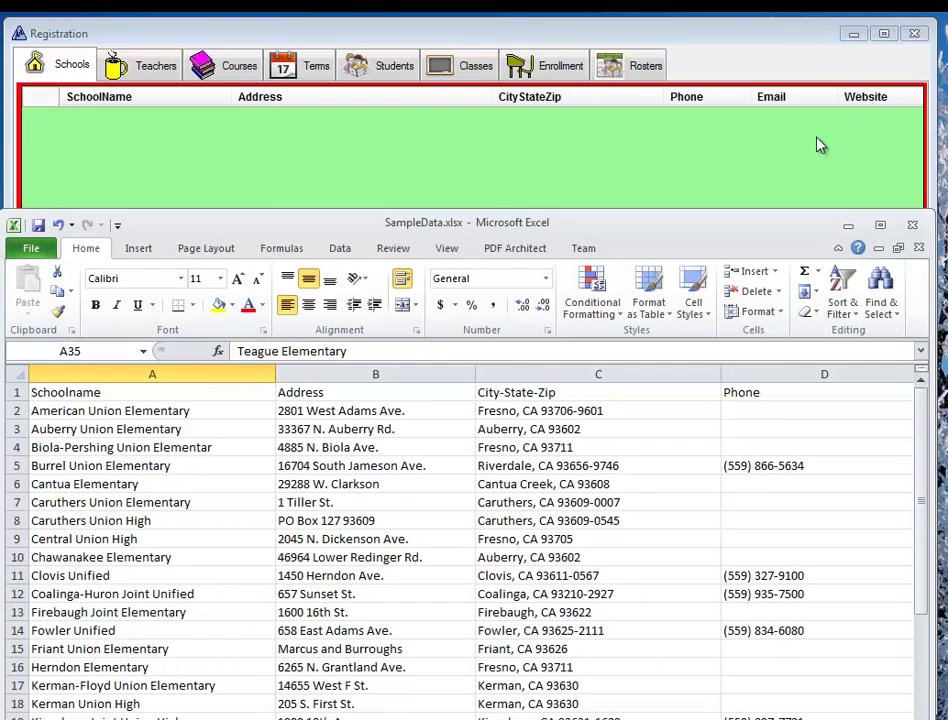
{"action": "left_click", "coordinate": [728, 152]}
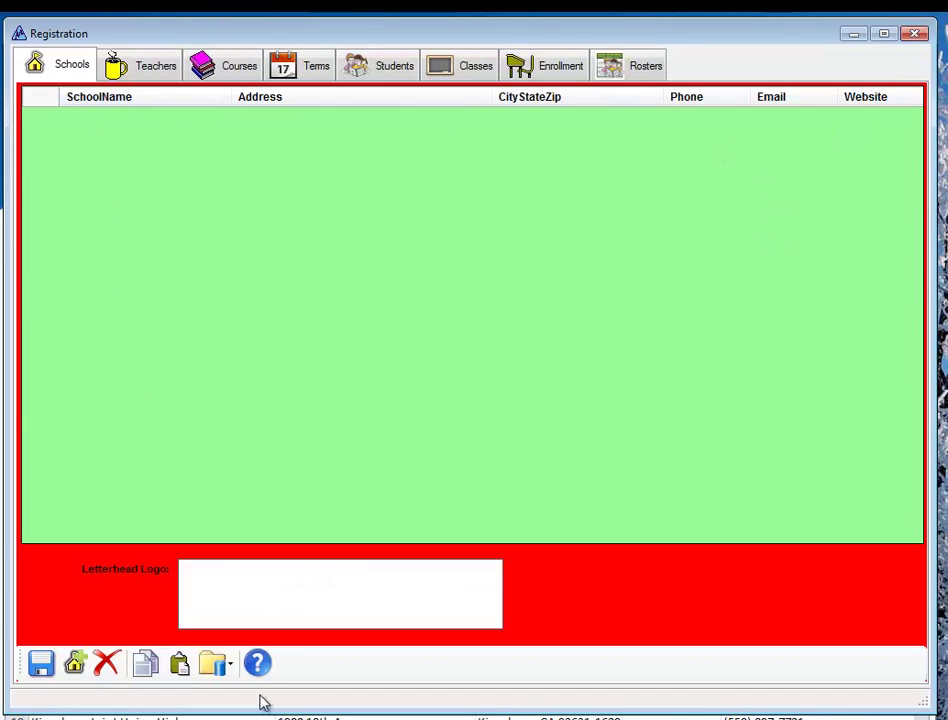
{"action": "key", "text": "alt+Tab"}
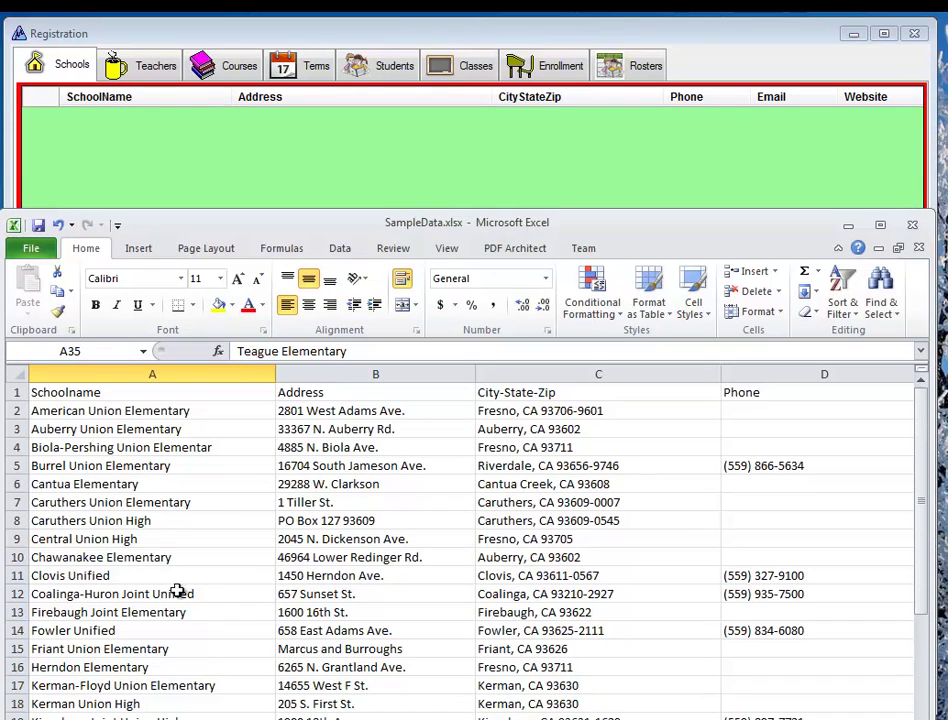
Change the heading in cell A1 to SchoolName to match the registration table's column name.
{"action": "left_click", "coordinate": [94, 391]}
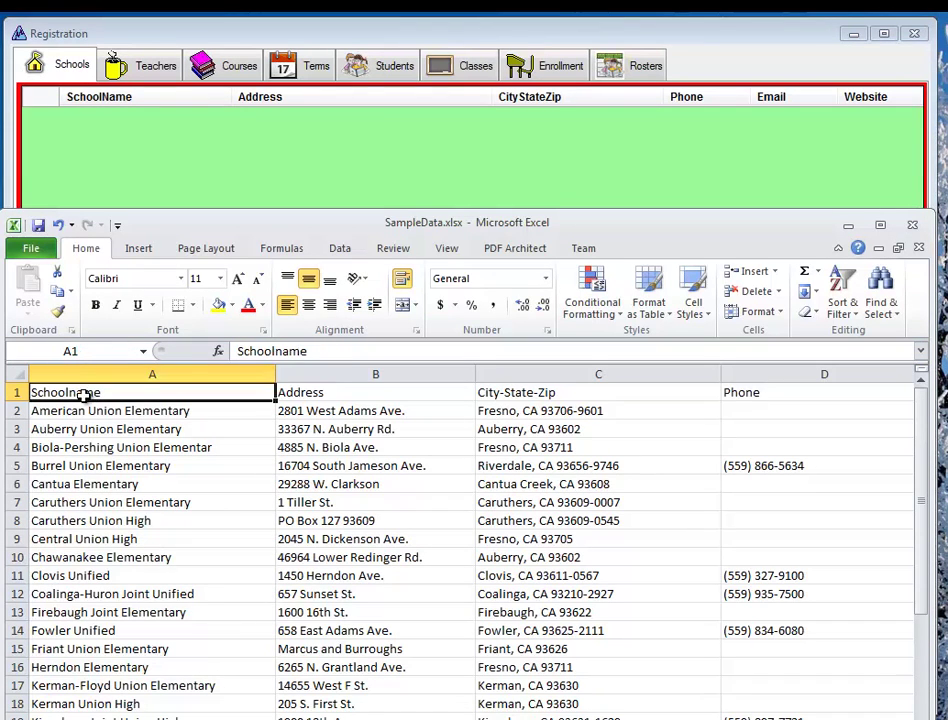
{"action": "left_click", "coordinate": [272, 351]}
{"action": "key", "text": "BackSpace"}
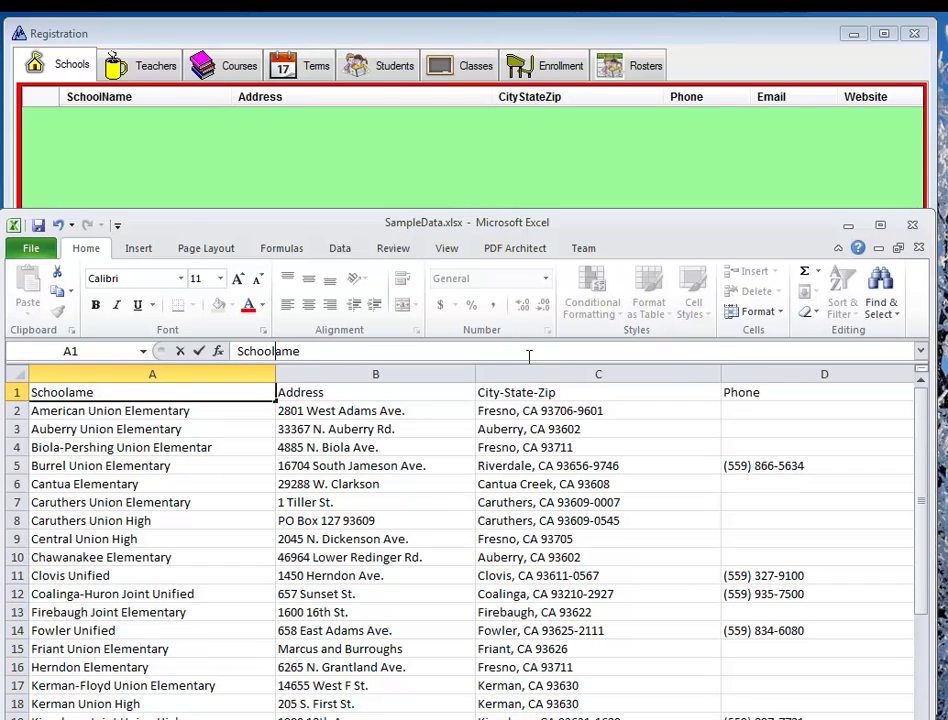
{"action": "type", "text": "N"}
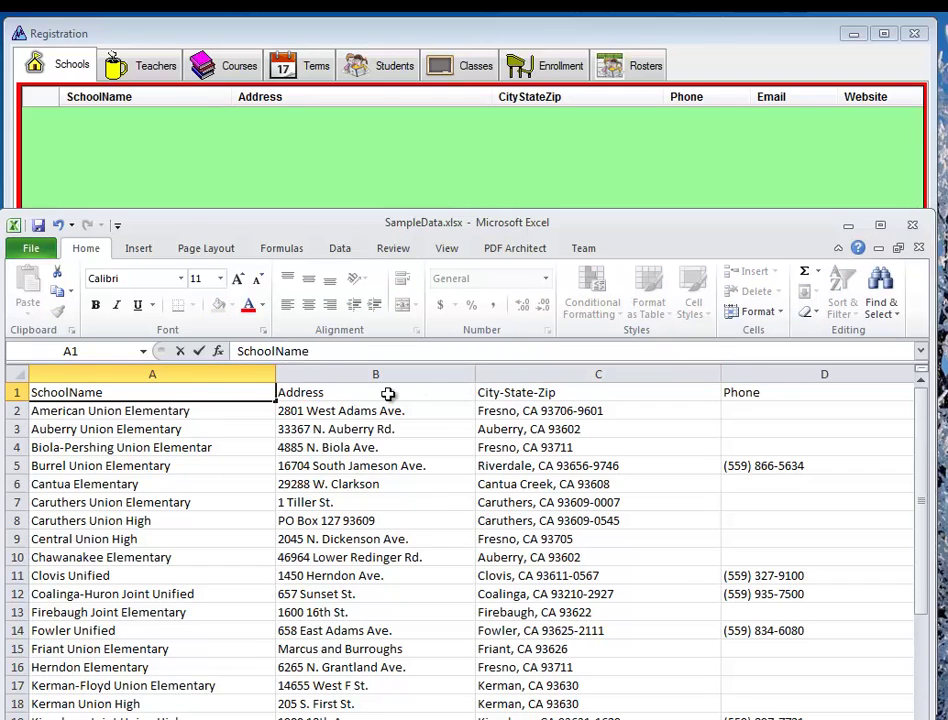
{"action": "left_click", "coordinate": [387, 394]}
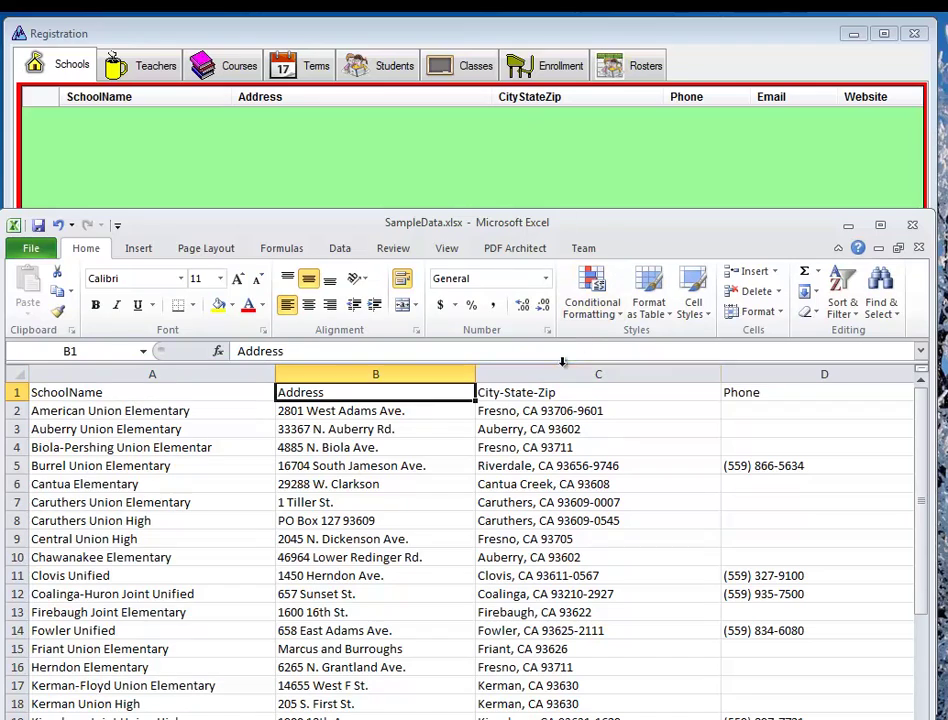
Change the heading in cell C1 to CityStateZip to match the registration table, and check the remaining column headings.
{"action": "left_click", "coordinate": [541, 394]}
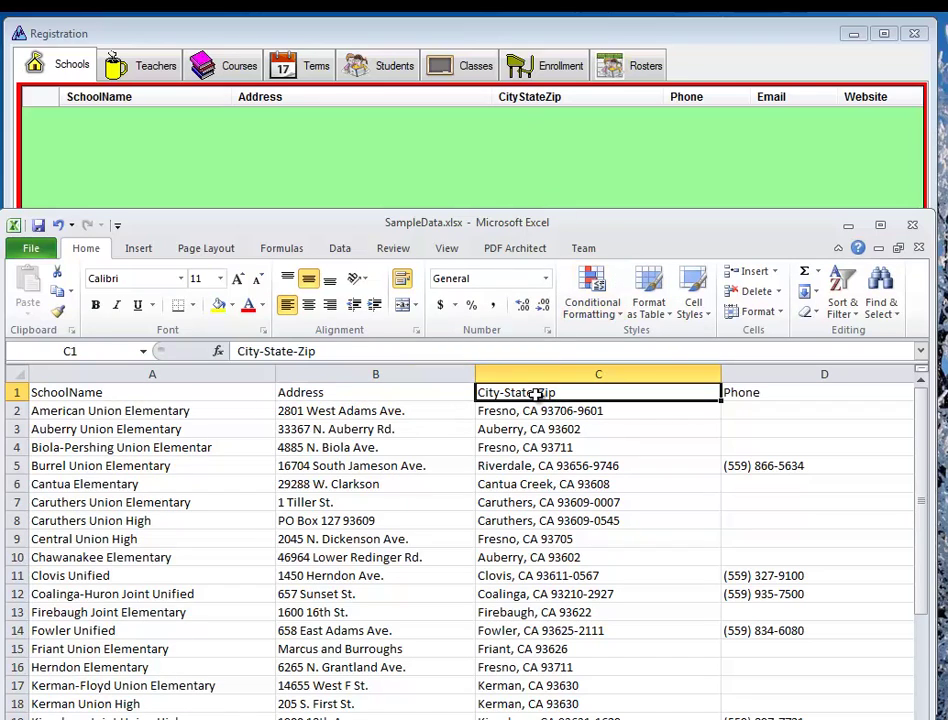
{"action": "left_click", "coordinate": [297, 351]}
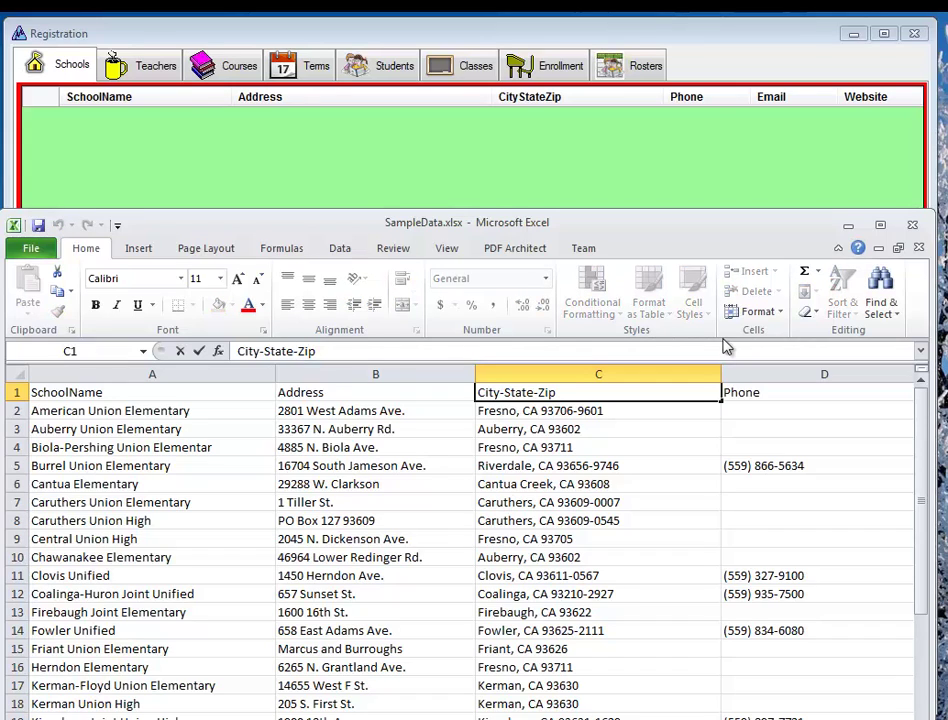
{"action": "key", "text": "BackSpace"}
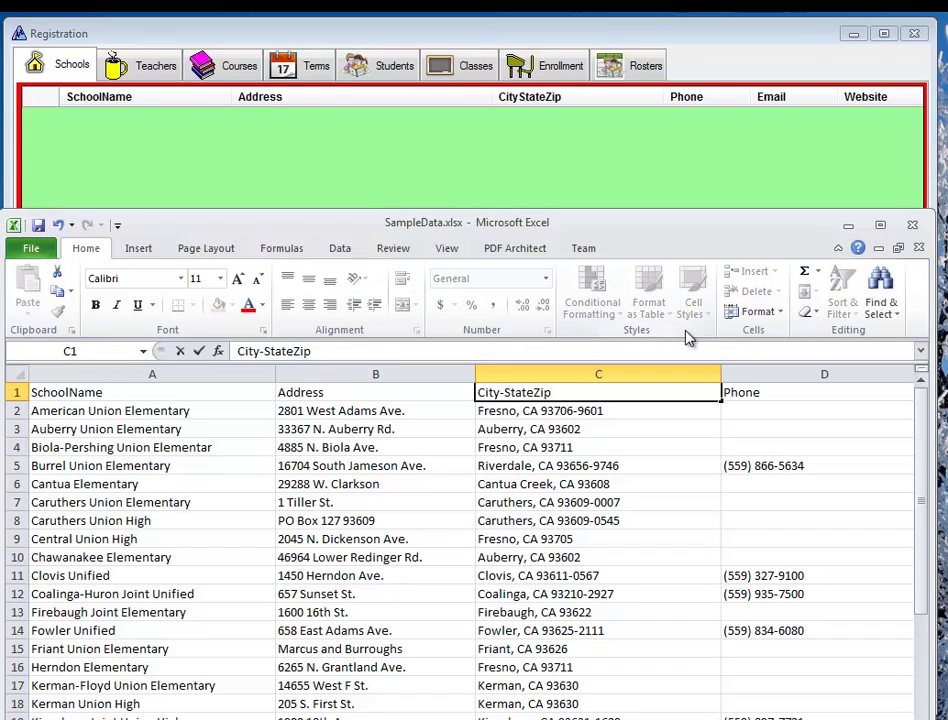
{"action": "key", "text": "BackSpace"}
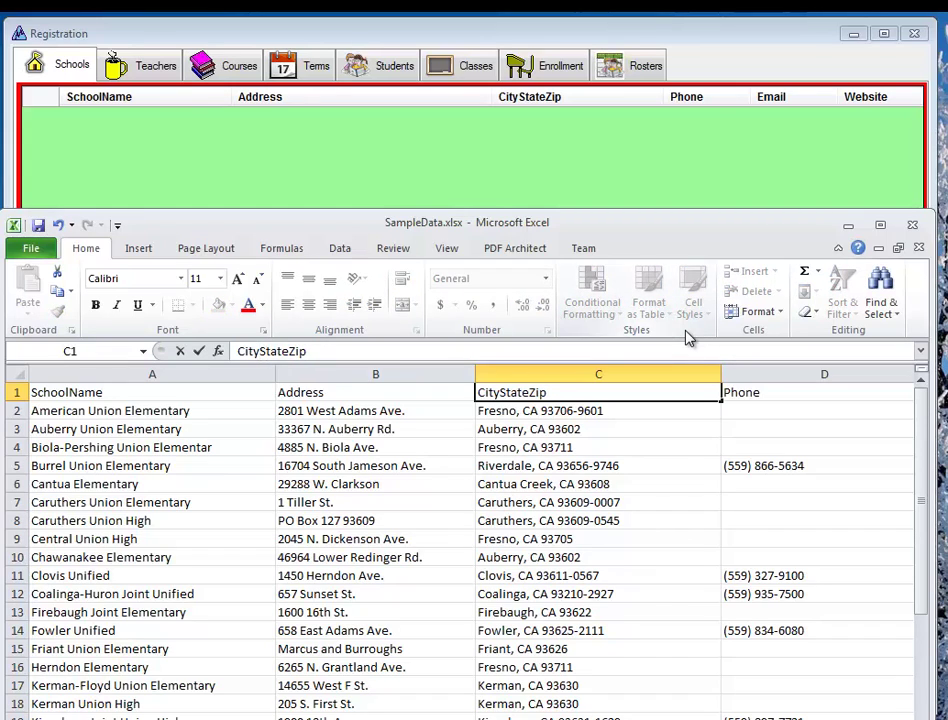
{"action": "key", "text": "Return"}
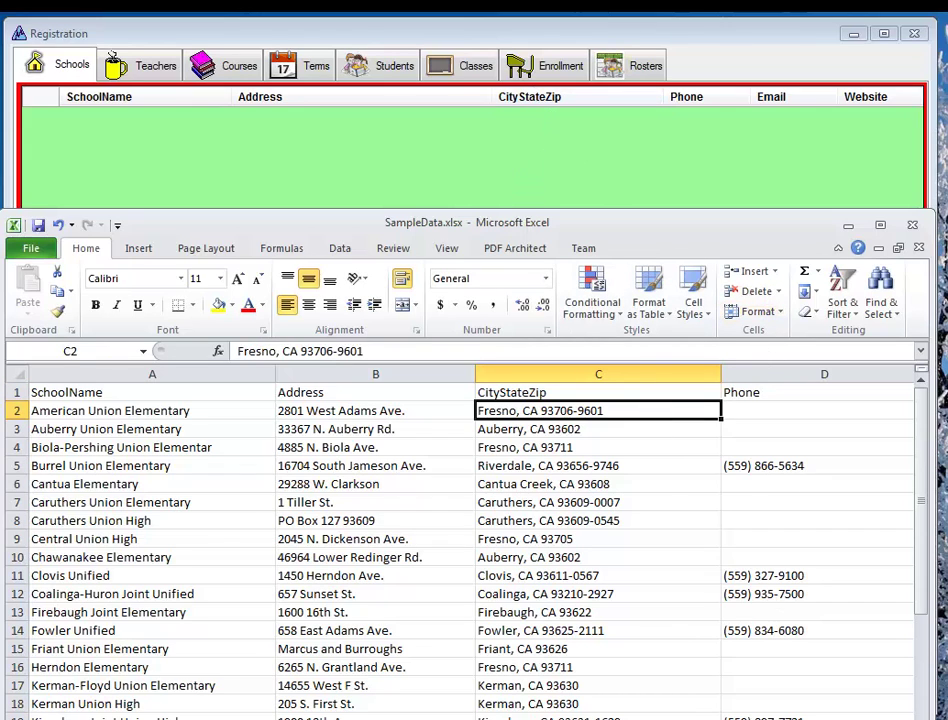
{"action": "scroll", "coordinate": [470, 540], "scroll_direction": "right", "scroll_amount": 2}
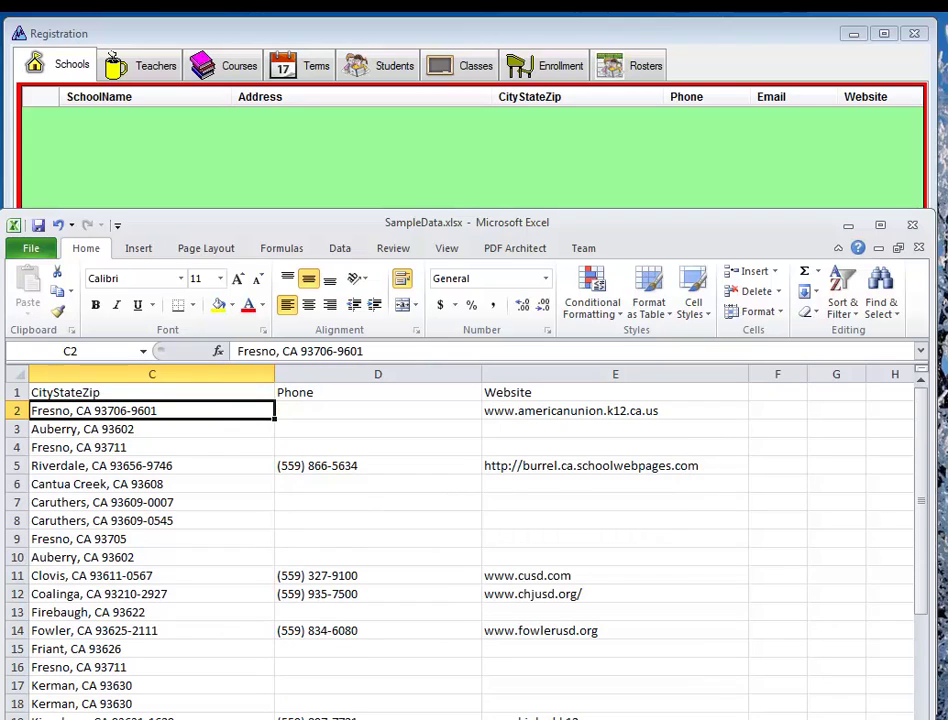
{"action": "scroll", "coordinate": [470, 540], "scroll_direction": "left", "scroll_amount": 2}
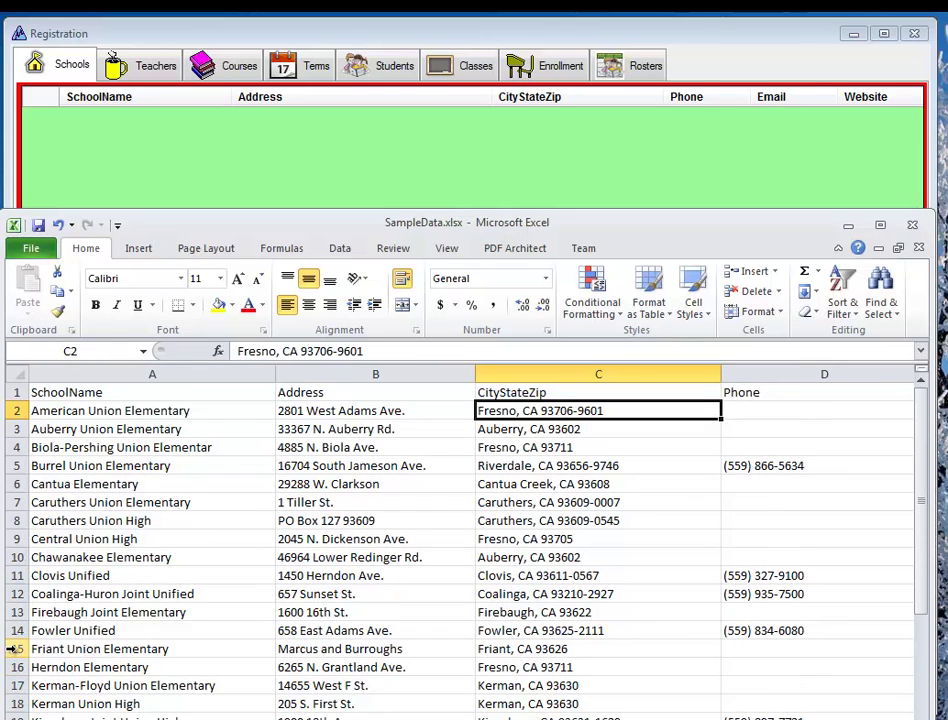
{"action": "left_click_drag", "start_coordinate": [12, 648], "coordinate": [12, 685]}
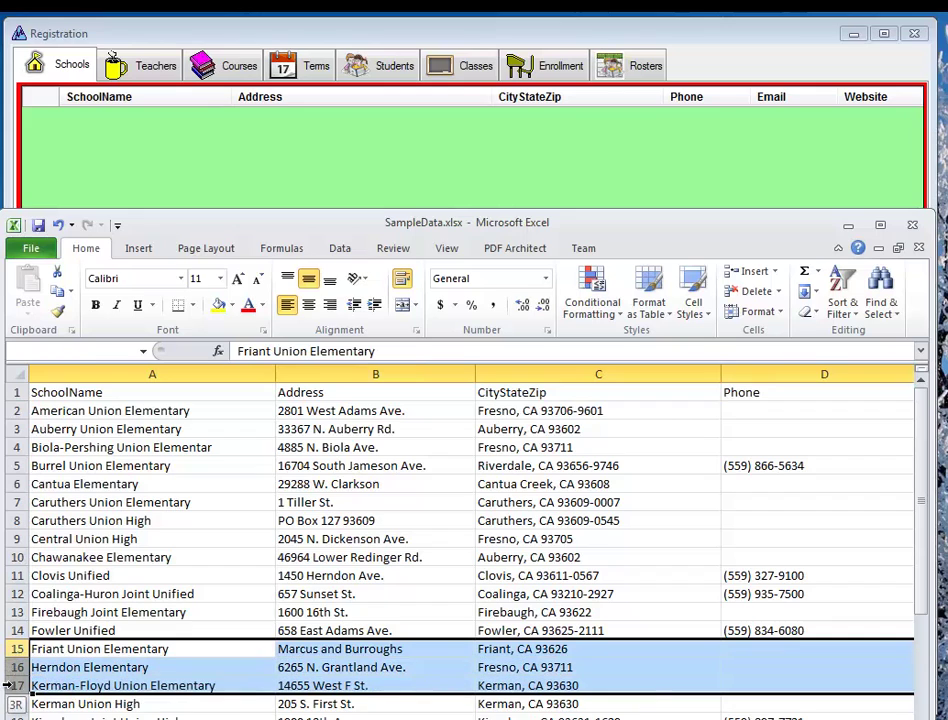
{"action": "right_click", "coordinate": [104, 676]}
{"action": "left_click", "coordinate": [143, 704]}
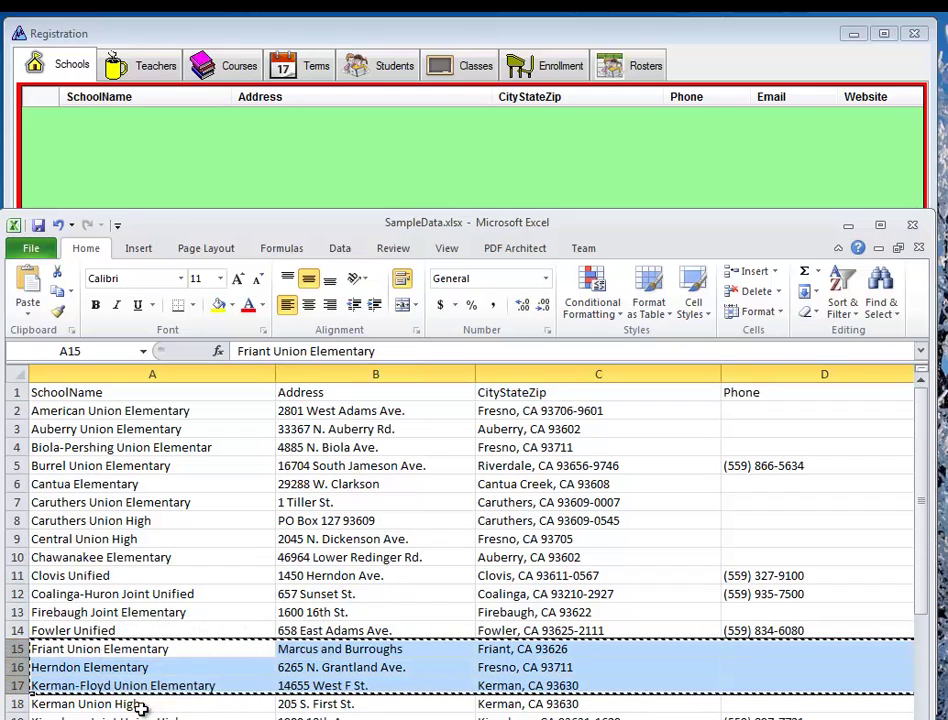
Copy the heading row 1 and insert it as a new row directly above the Friant Union Elementary row.
{"action": "right_click", "coordinate": [18, 393]}
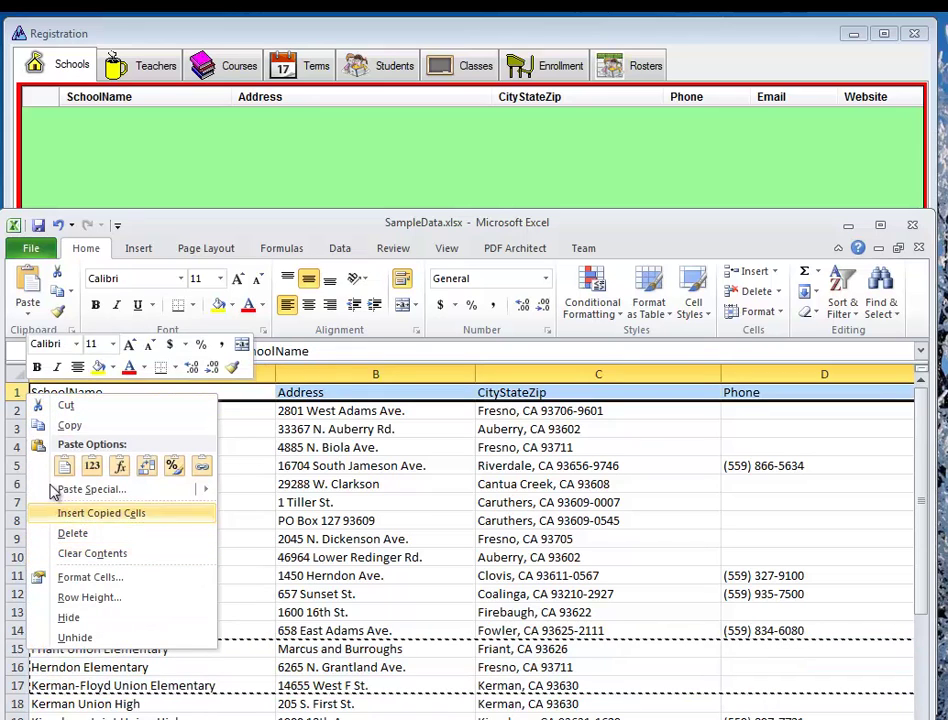
{"action": "left_click", "coordinate": [70, 366]}
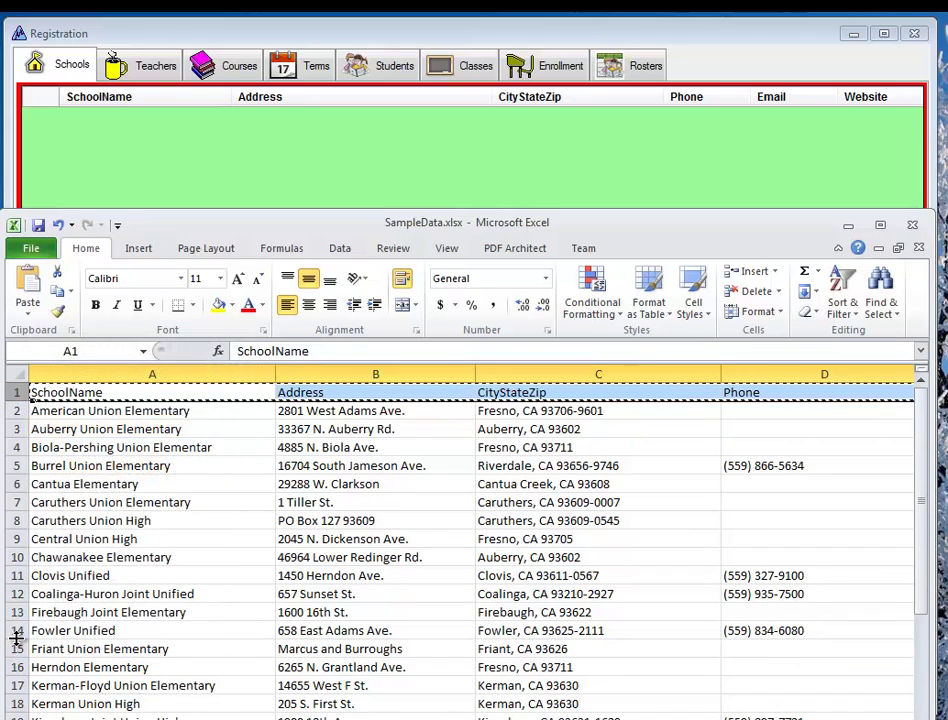
{"action": "right_click", "coordinate": [17, 648]}
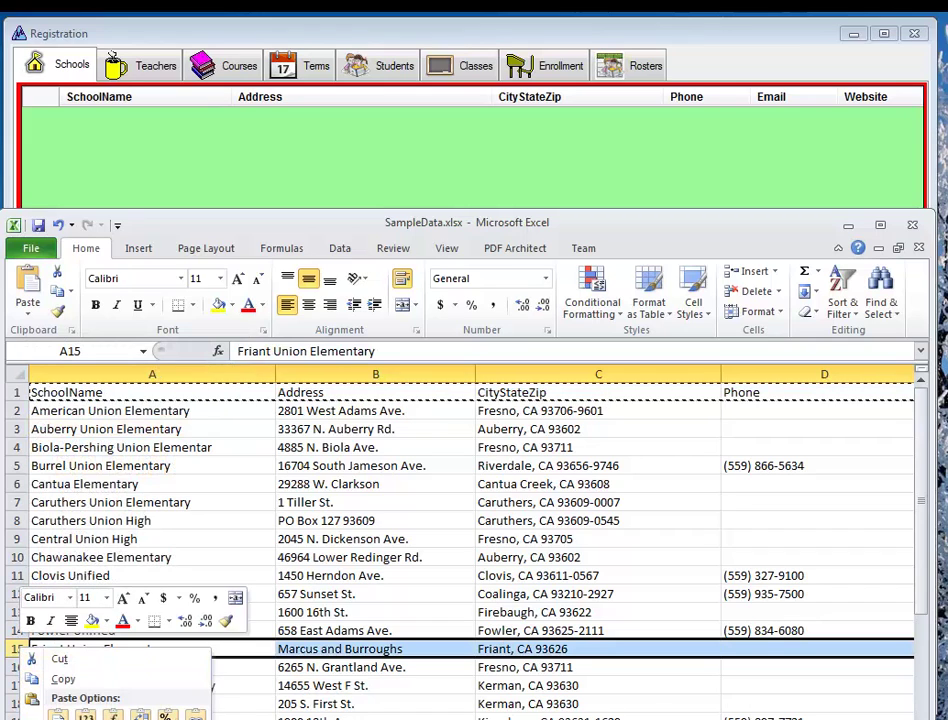
{"action": "left_click", "coordinate": [100, 719]}
{"action": "left_click", "coordinate": [250, 713]}
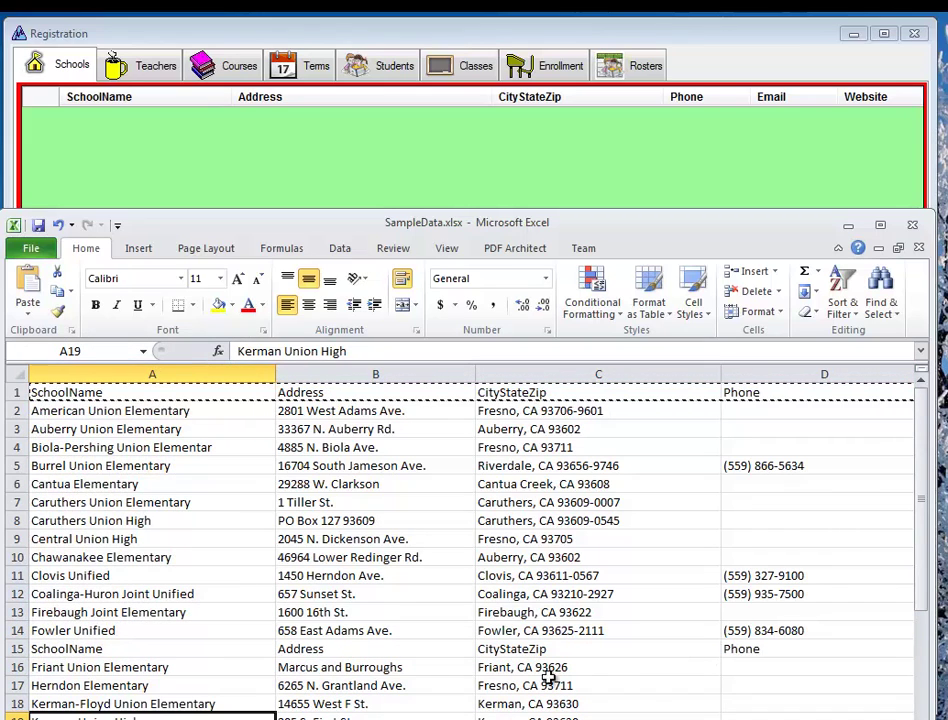
Copy cells A15 to E18, covering the inserted headings and the three schools from Friant Union Elementary to Kerman-Floyd Union Elementary.
{"action": "left_click", "coordinate": [80, 649]}
{"action": "key", "text": "shift+Down"}
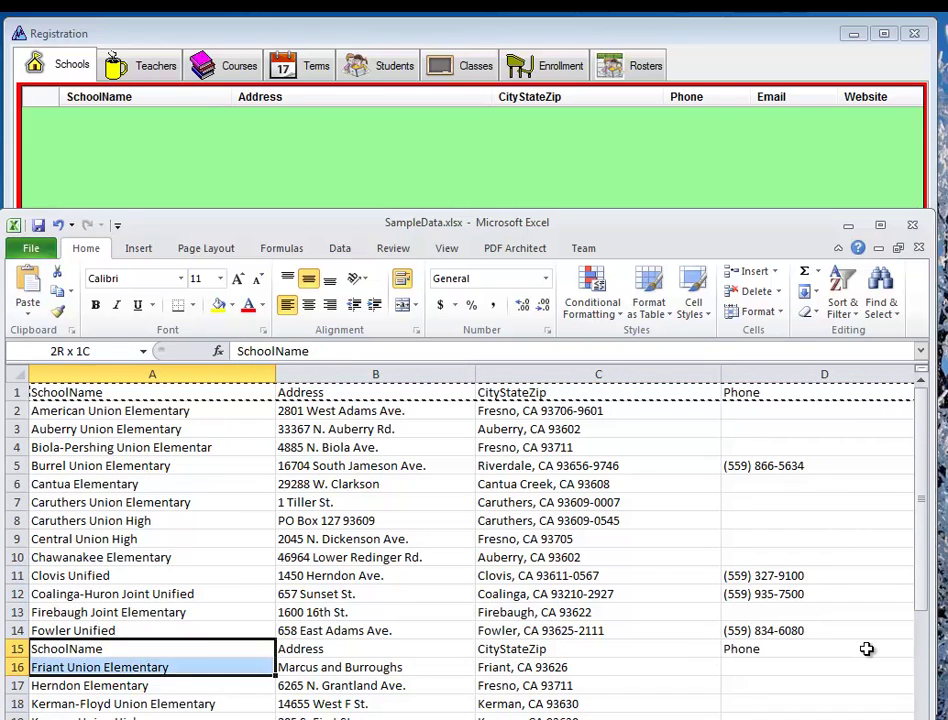
{"action": "key", "text": "shift+Down"}
{"action": "key", "text": "shift+Down"}
{"action": "key", "text": "shift+Right"}
{"action": "key", "text": "shift+Right"}
{"action": "key", "text": "shift+Right"}
{"action": "key", "text": "shift+Right"}
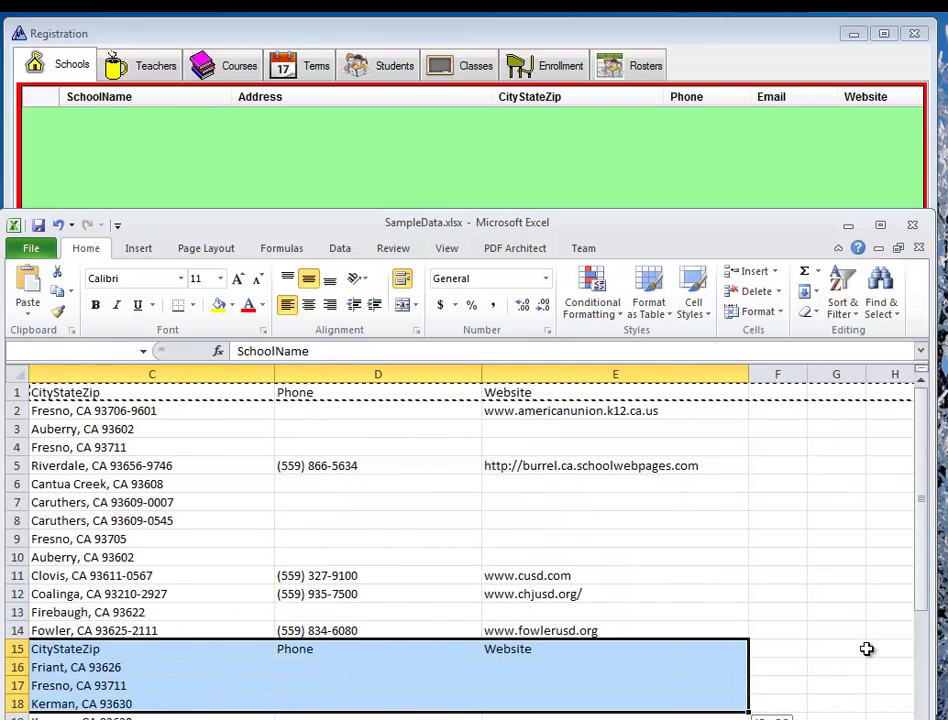
{"action": "key", "text": "ctrl+c"}
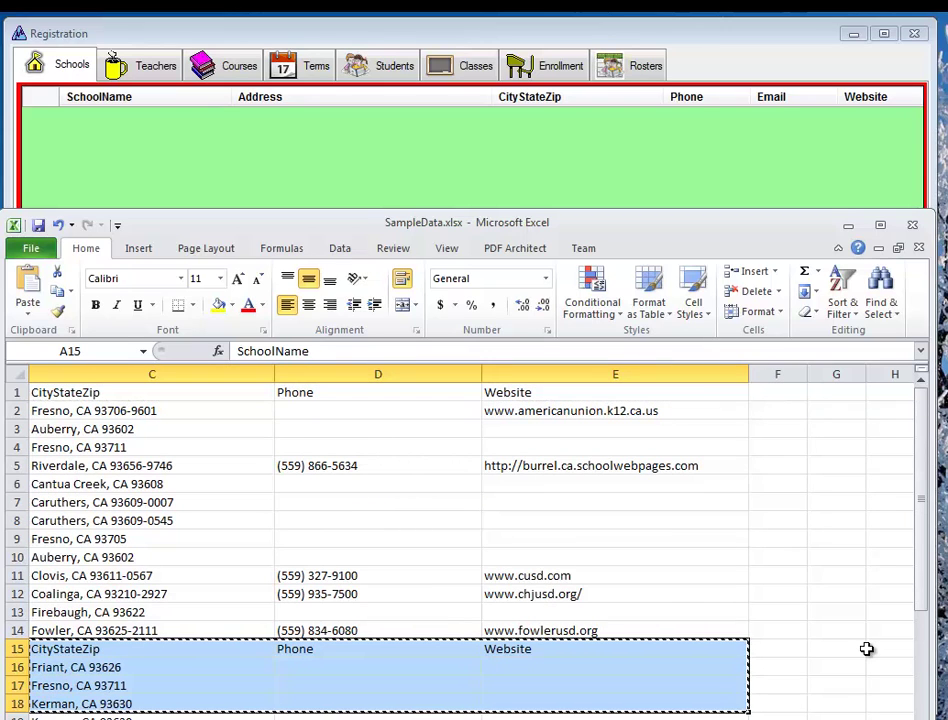
Paste the copied schools into the Registration window's Schools table and bring Excel back for comparison.
{"action": "left_click", "coordinate": [368, 180]}
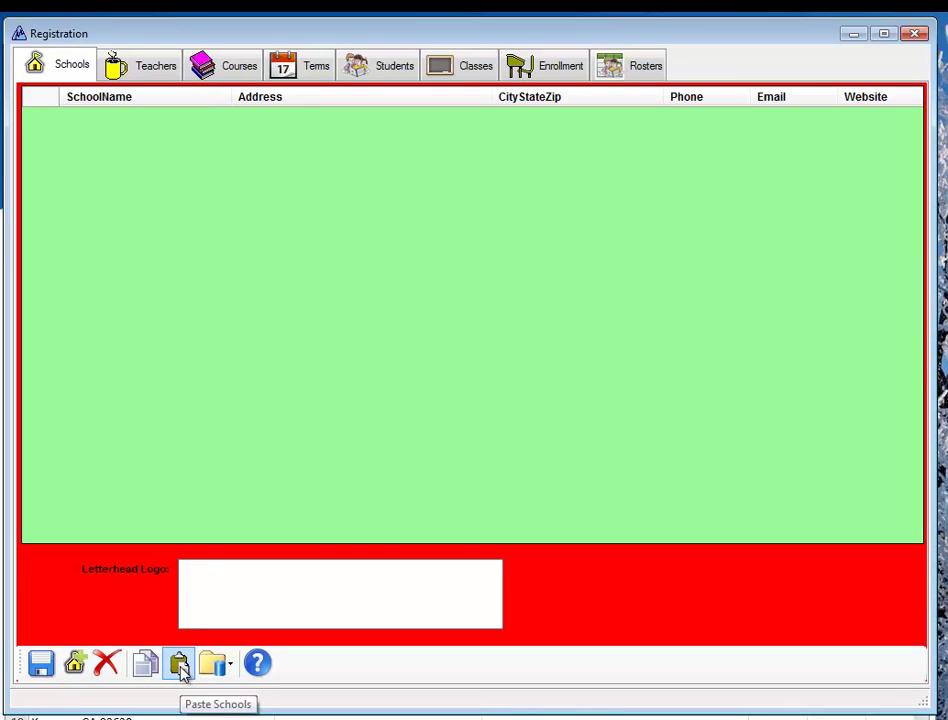
{"action": "left_click", "coordinate": [181, 666]}
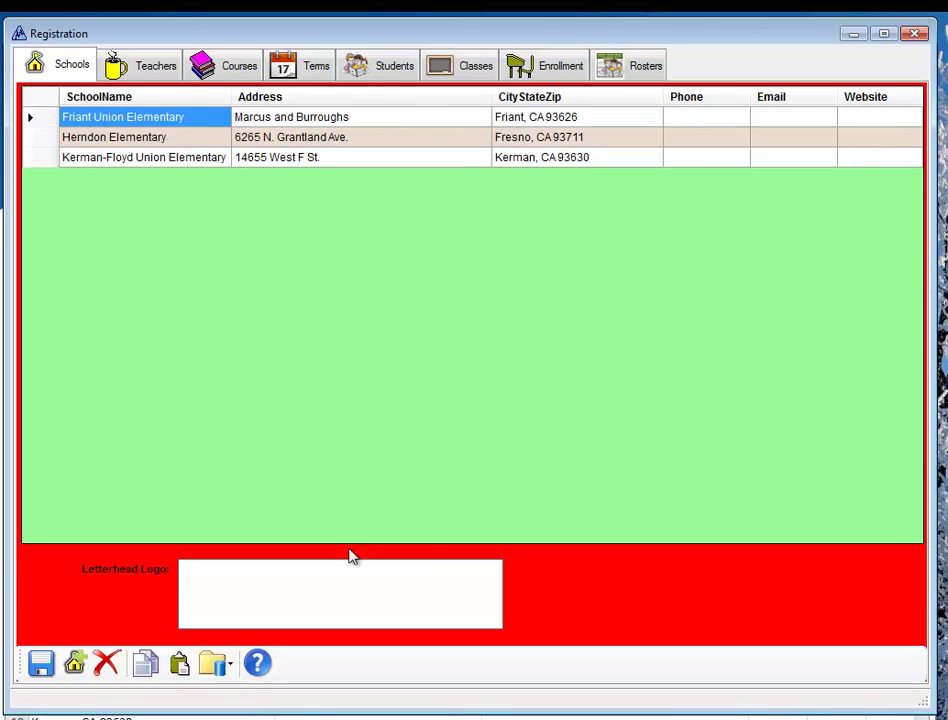
{"action": "key", "text": "alt+Tab"}
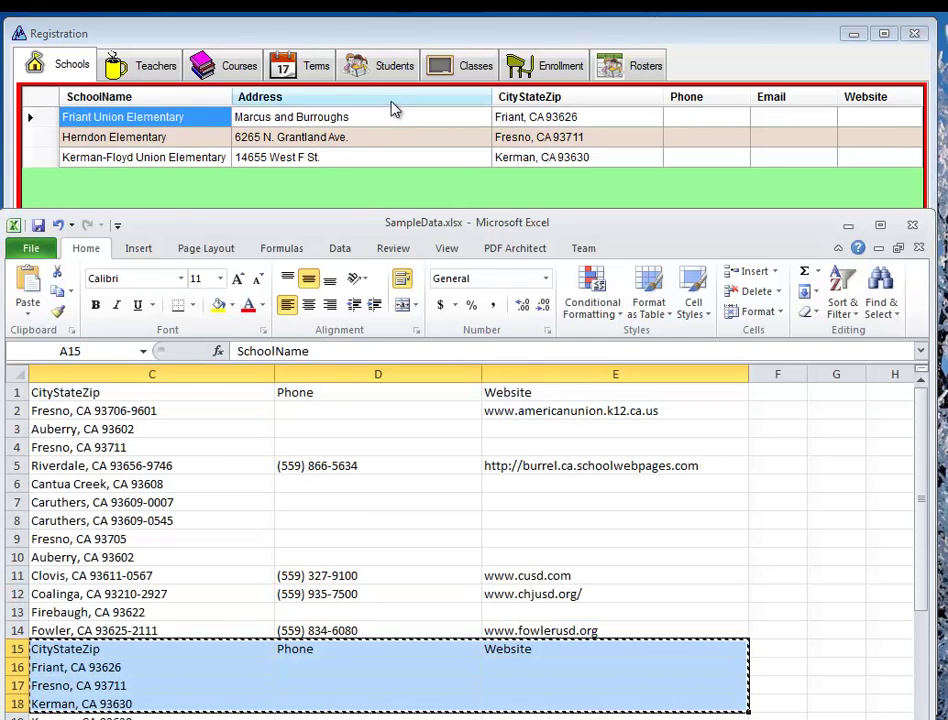
Start choosing a letterhead logo for Herndon Elementary and browse to My Documents > Visual Studio 2010 > Projects > Beivoti > images.
{"action": "left_click", "coordinate": [394, 137]}
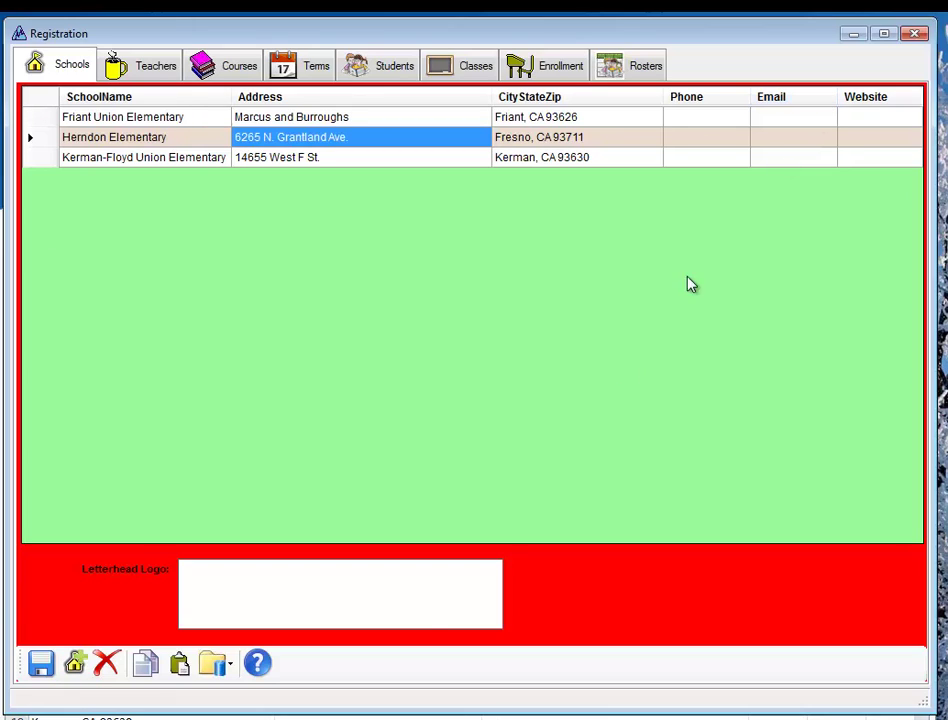
{"action": "left_click", "coordinate": [424, 612]}
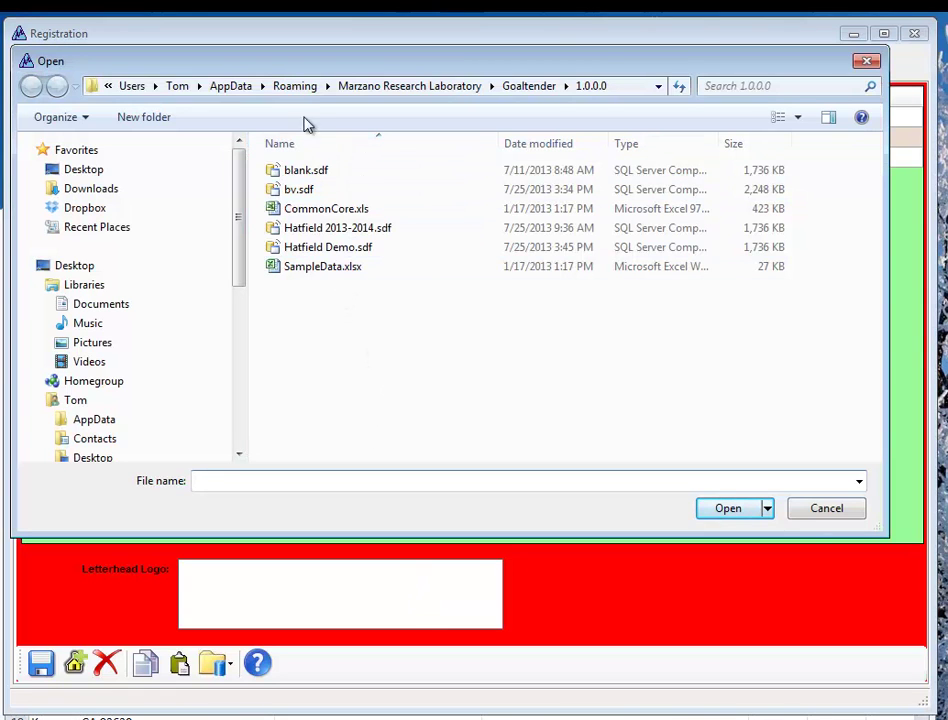
{"action": "left_click", "coordinate": [178, 87]}
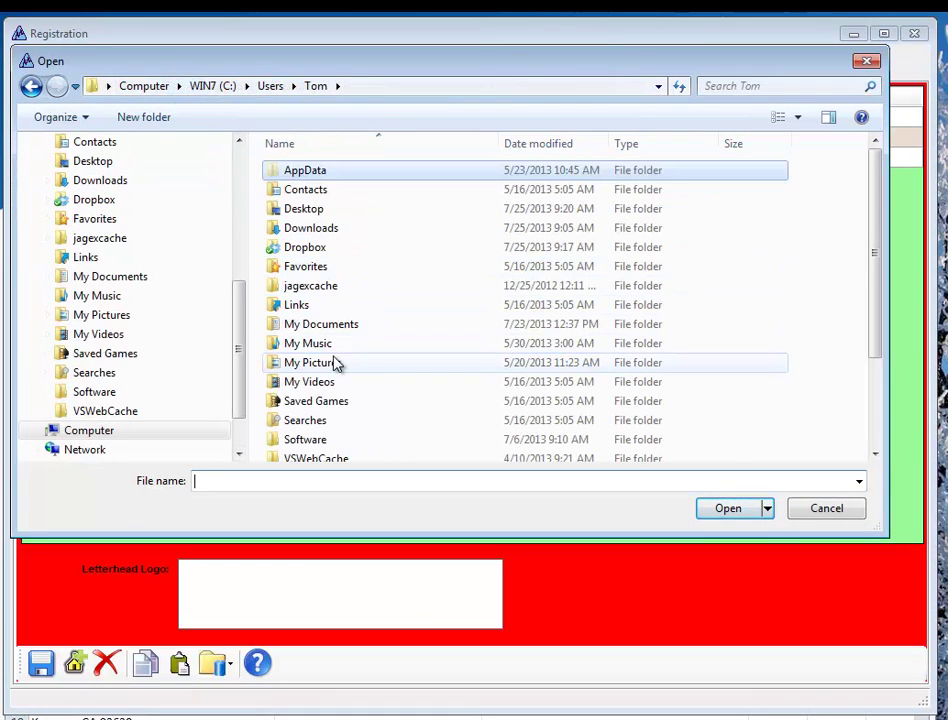
{"action": "double_click", "coordinate": [308, 324]}
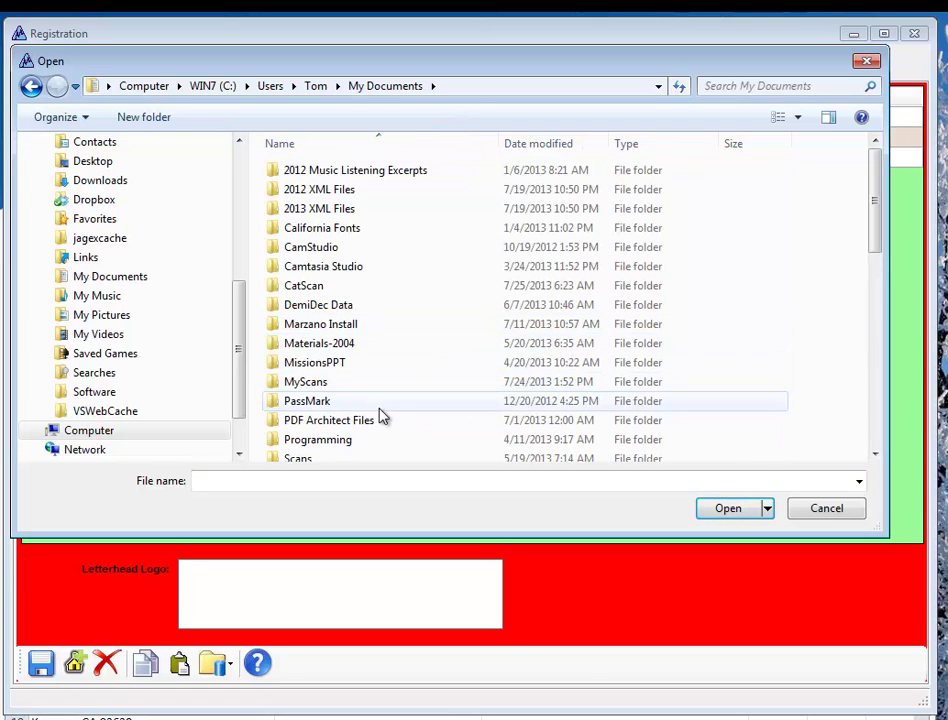
{"action": "left_click_drag", "start_coordinate": [876, 243], "coordinate": [897, 298]}
{"action": "double_click", "coordinate": [401, 358]}
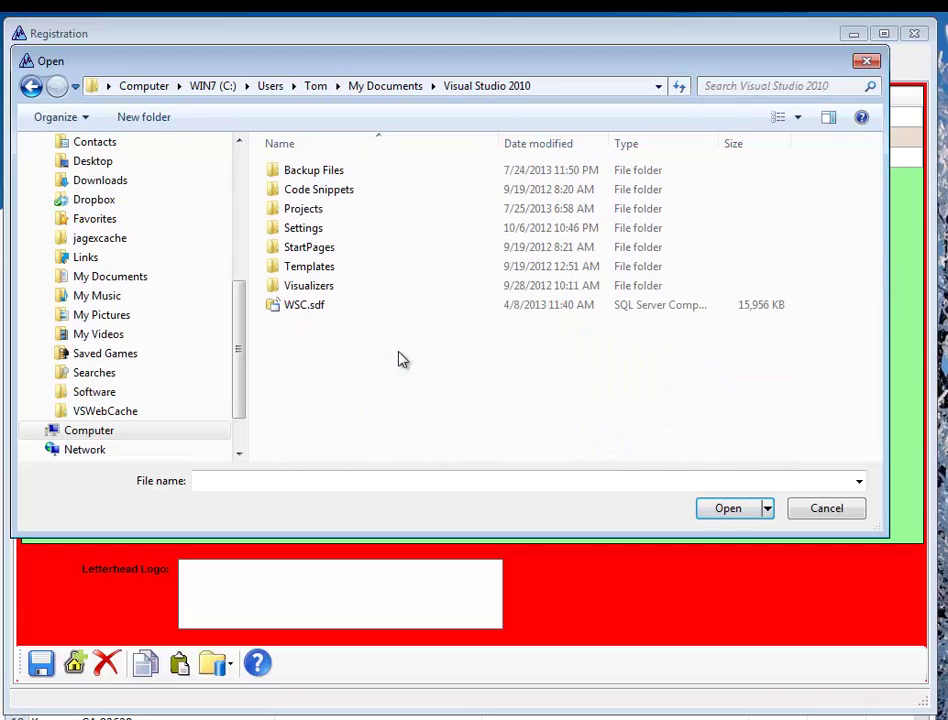
{"action": "double_click", "coordinate": [302, 210]}
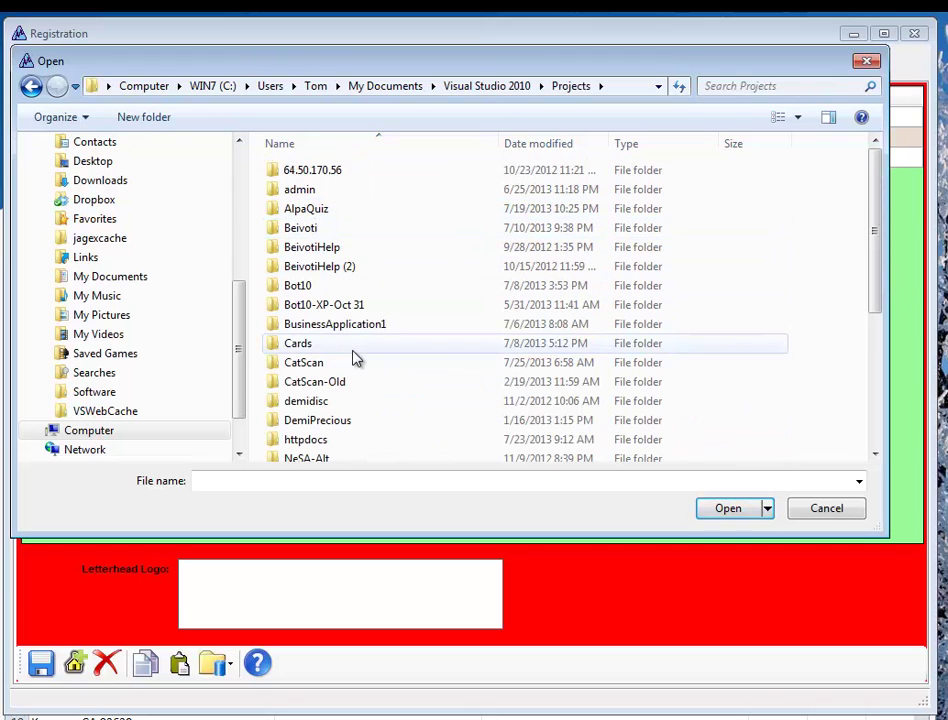
{"action": "double_click", "coordinate": [316, 230]}
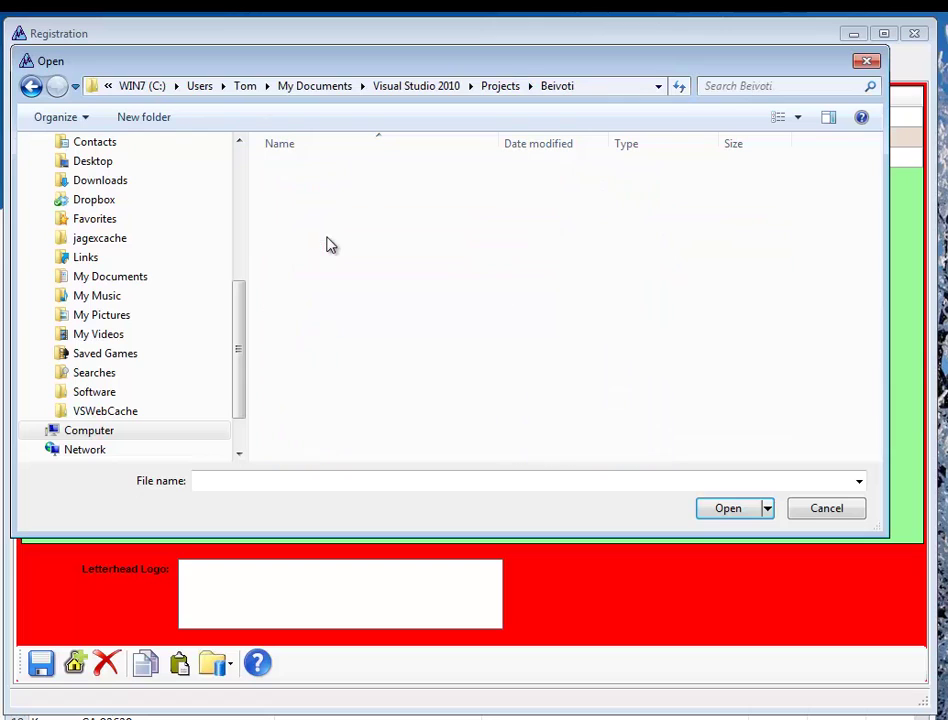
{"action": "double_click", "coordinate": [309, 292]}
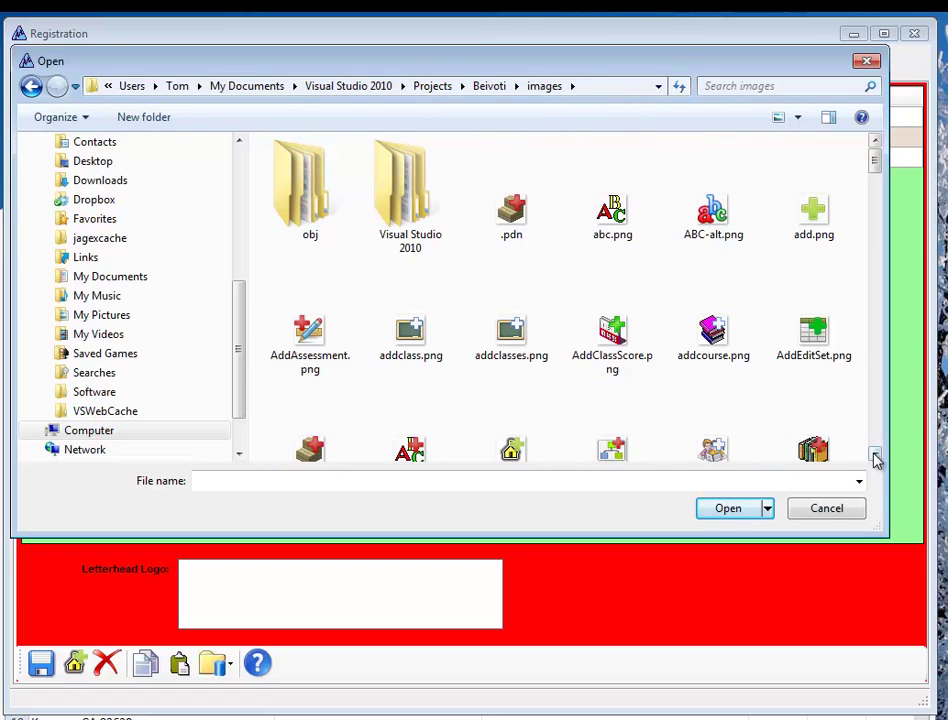
Load ClassicalHighSchoolLogo.png as the school's letterhead logo.
{"action": "left_click_drag", "start_coordinate": [875, 458], "coordinate": [876, 454]}
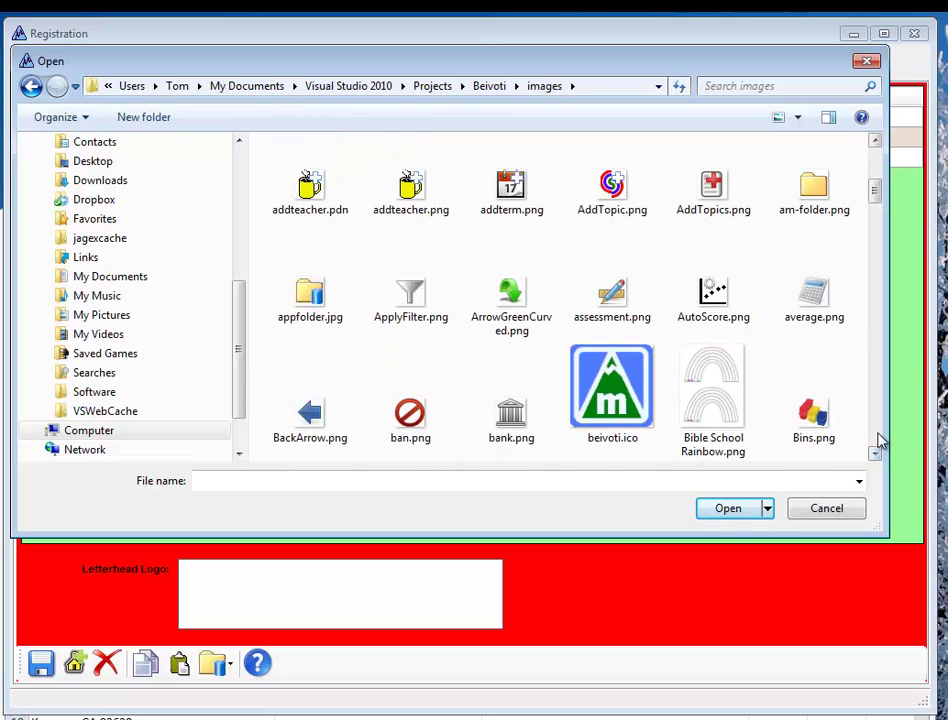
{"action": "scroll", "coordinate": [880, 440], "scroll_direction": "down", "scroll_amount": 2}
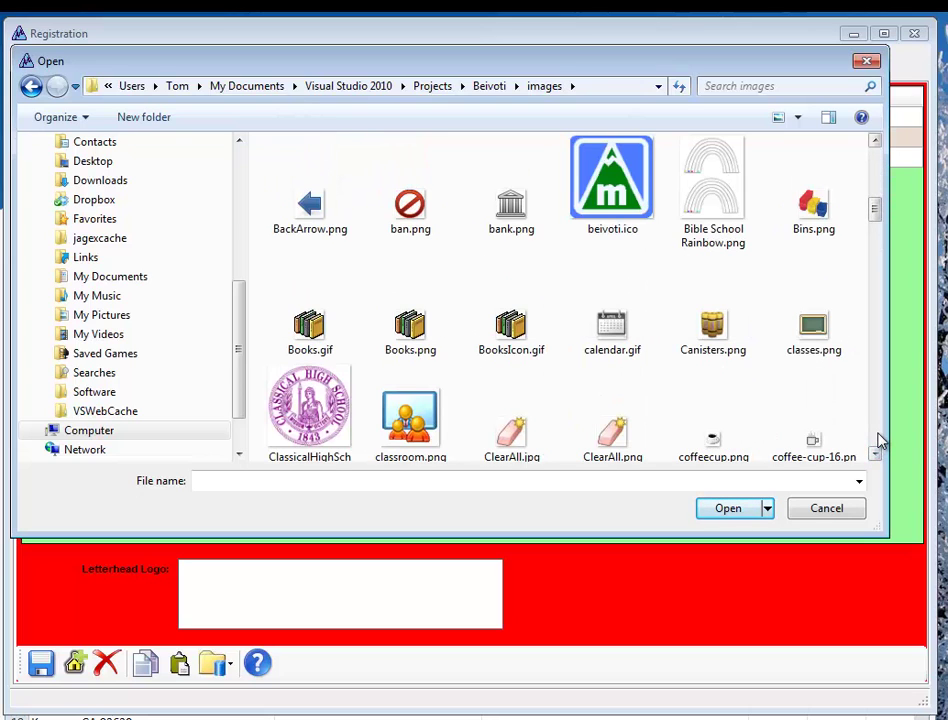
{"action": "scroll", "coordinate": [880, 440], "scroll_direction": "down", "scroll_amount": 2}
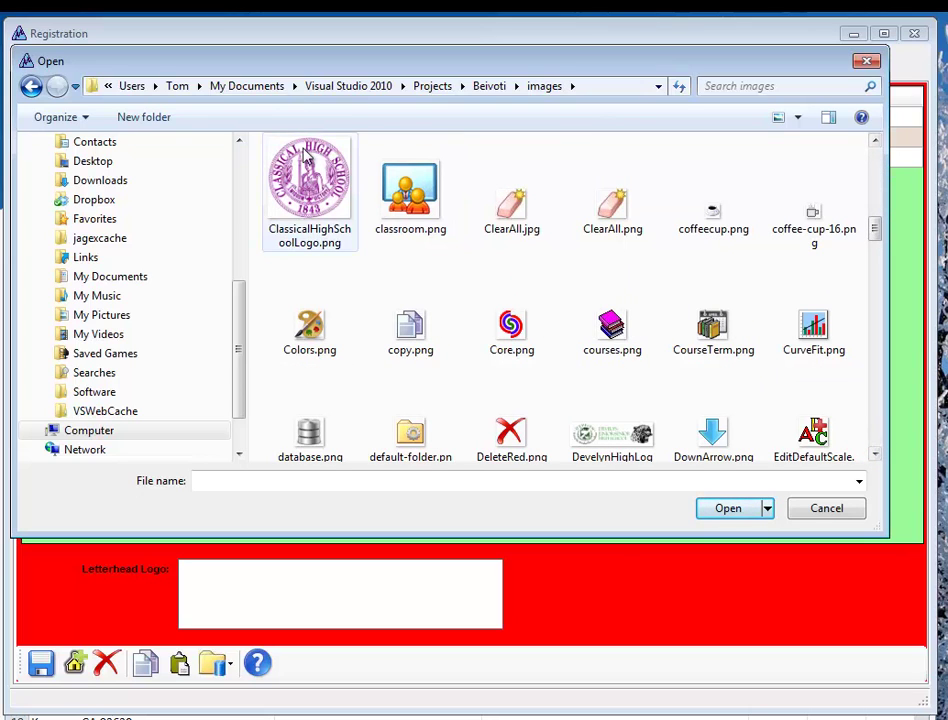
{"action": "left_click", "coordinate": [310, 190]}
{"action": "left_click", "coordinate": [726, 508]}
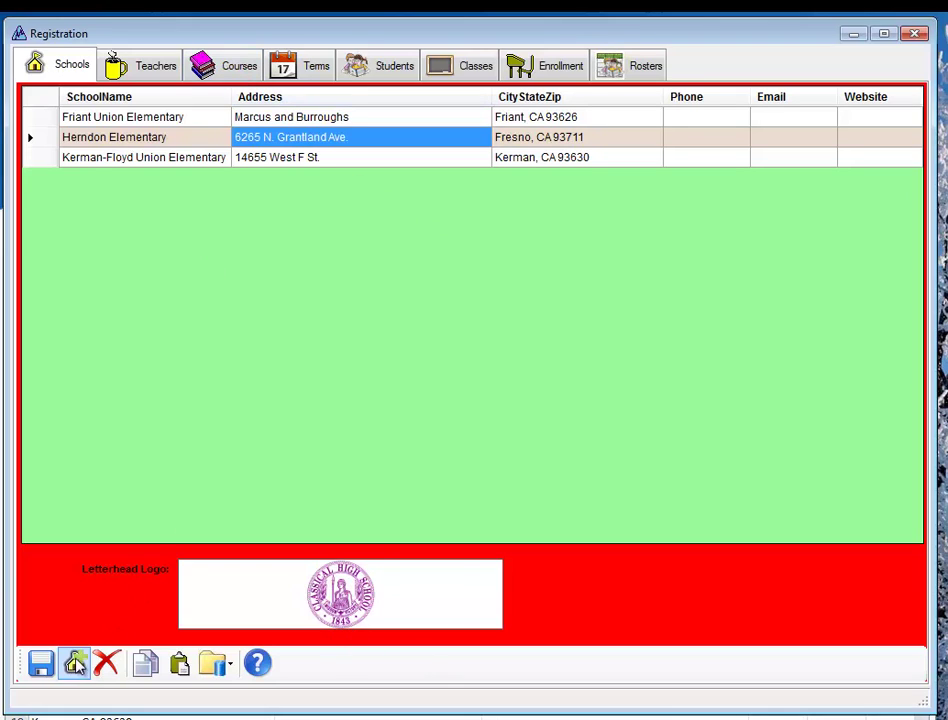
Show the Registration window's Teachers page, switch to Excel, move its window up and show the Teachers sheet.
{"action": "left_click", "coordinate": [130, 75]}
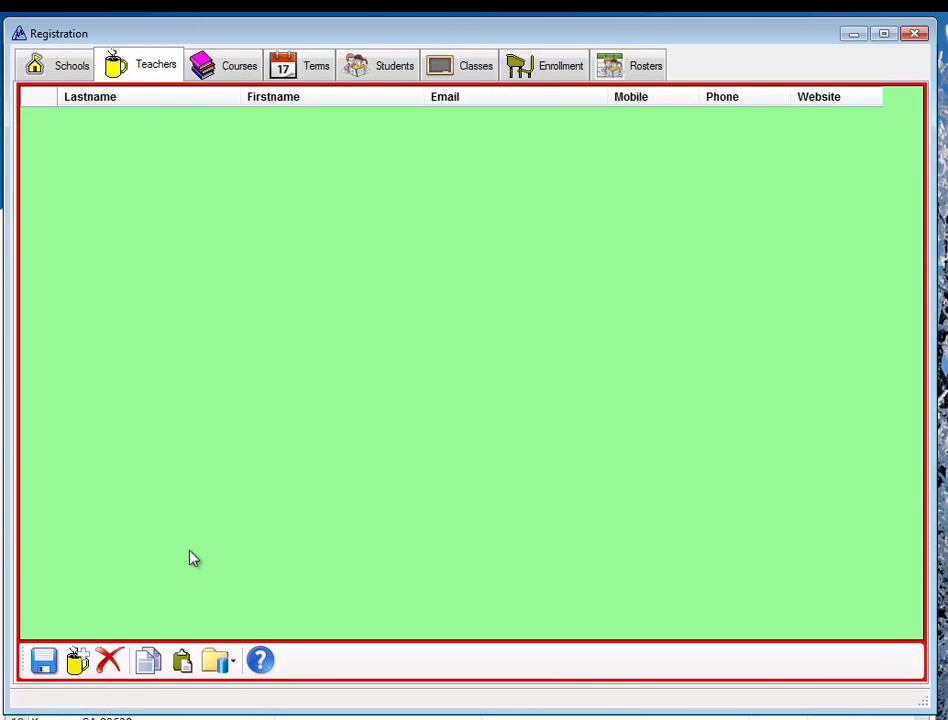
{"action": "key", "text": "alt+Tab"}
{"action": "left_click_drag", "start_coordinate": [393, 218], "coordinate": [397, 38]}
{"action": "left_click", "coordinate": [176, 682]}
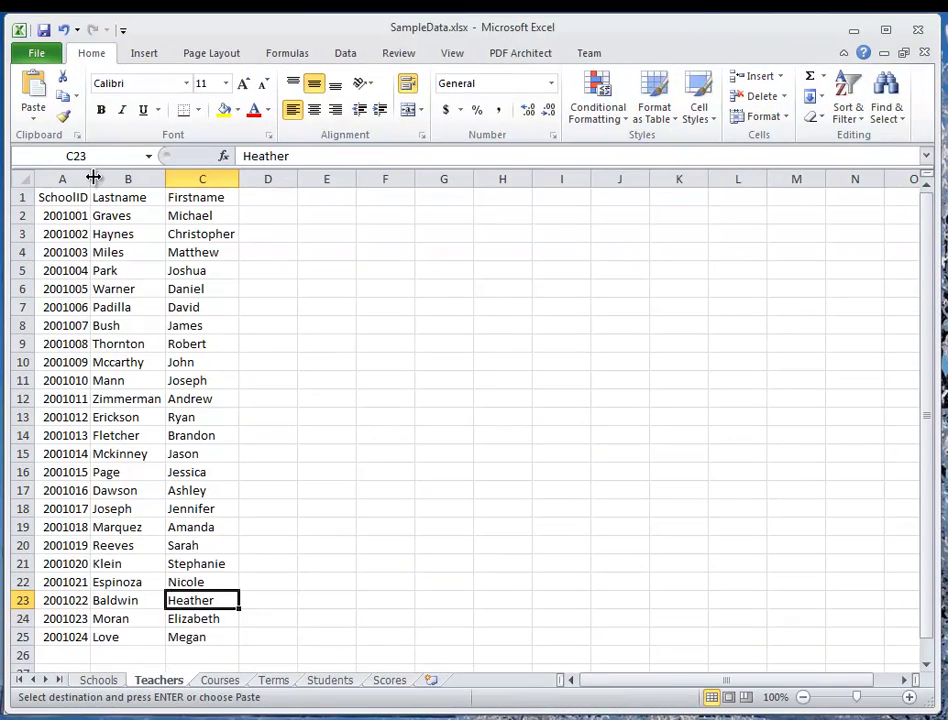
Widen the SchoolID column on the Teachers sheet and copy the teacher list A1:C25 including its headers.
{"action": "left_click_drag", "start_coordinate": [91, 178], "coordinate": [133, 179]}
{"action": "left_click", "coordinate": [105, 216]}
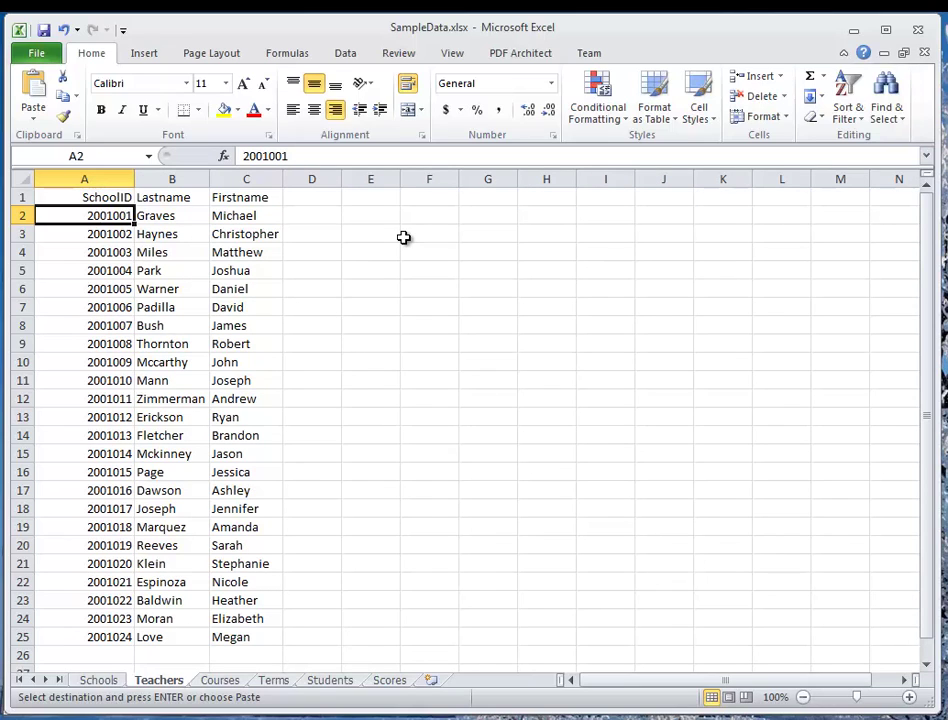
{"action": "left_click_drag", "start_coordinate": [74, 191], "coordinate": [237, 637]}
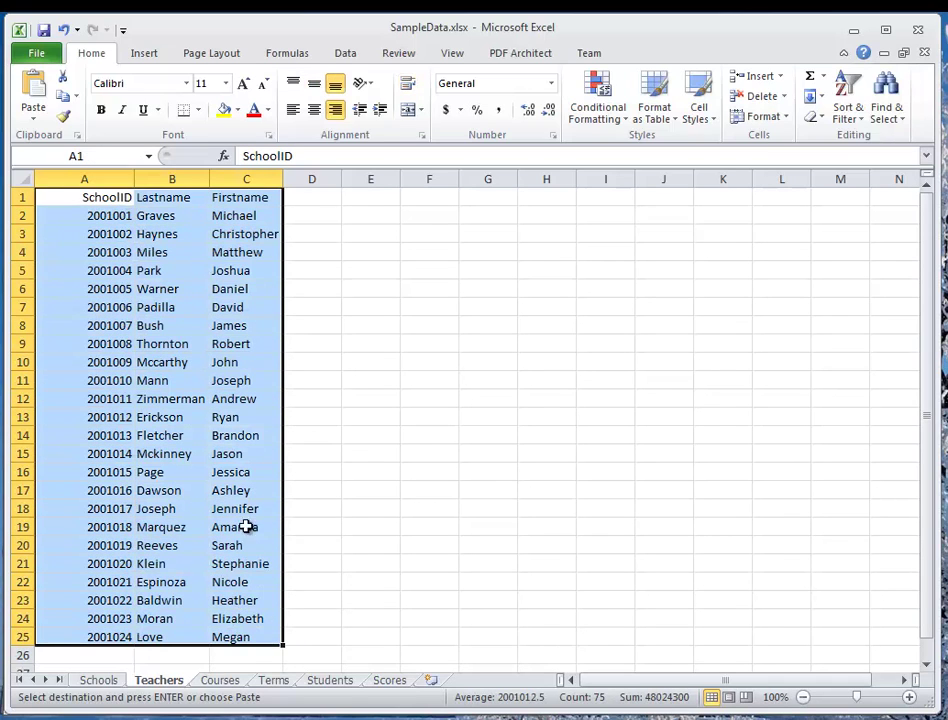
{"action": "right_click", "coordinate": [253, 504]}
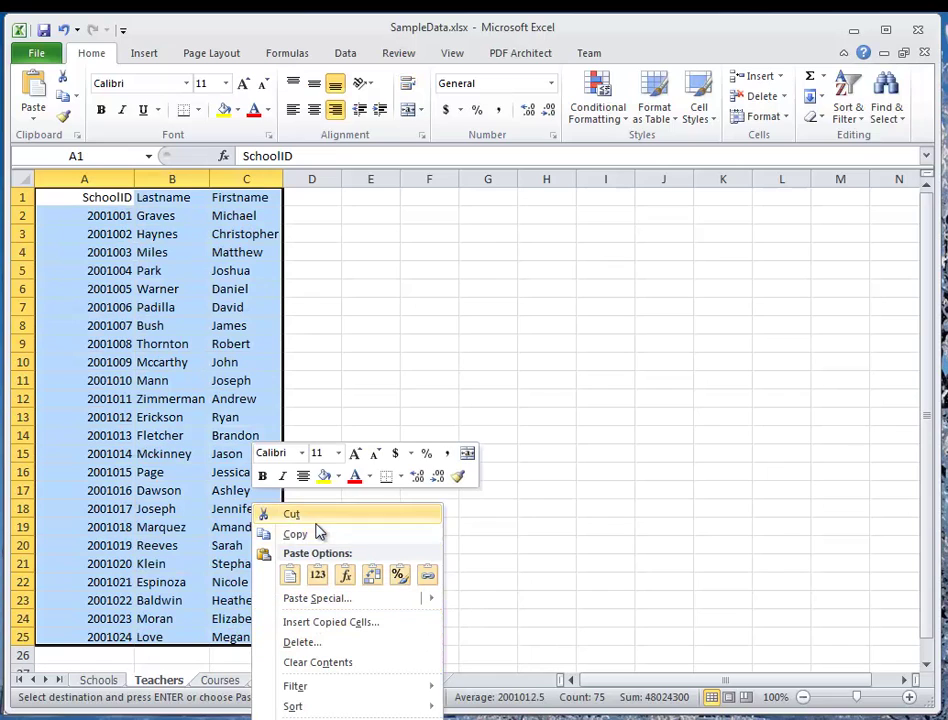
{"action": "left_click", "coordinate": [316, 534]}
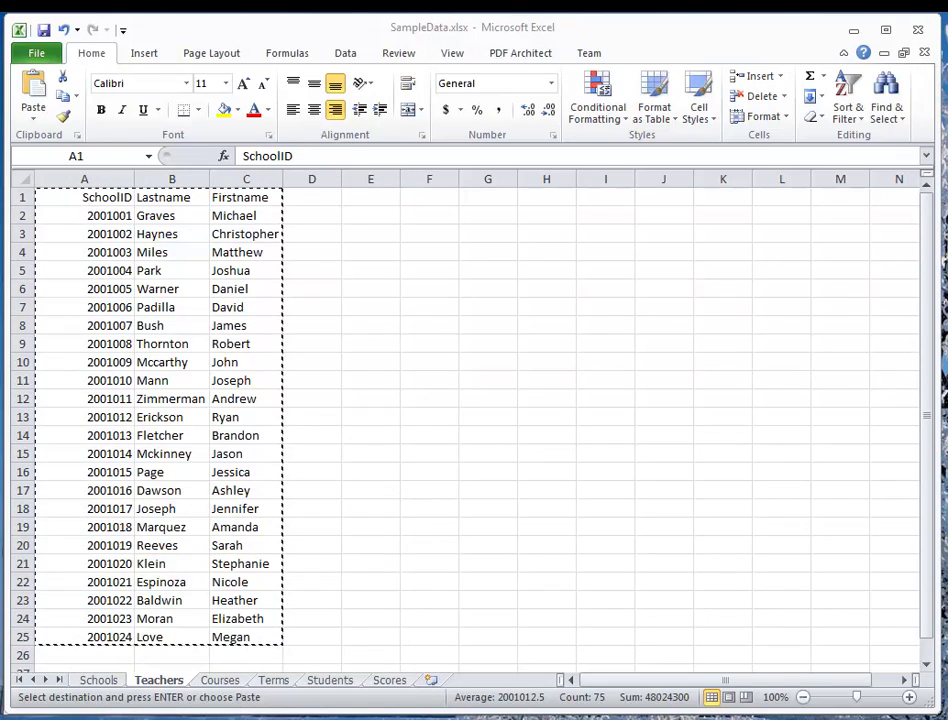
Paste the copied teachers into the Registration window's Teachers table, and bring up its Courses page and Excel's Courses sheet.
{"action": "key", "text": "alt+Tab"}
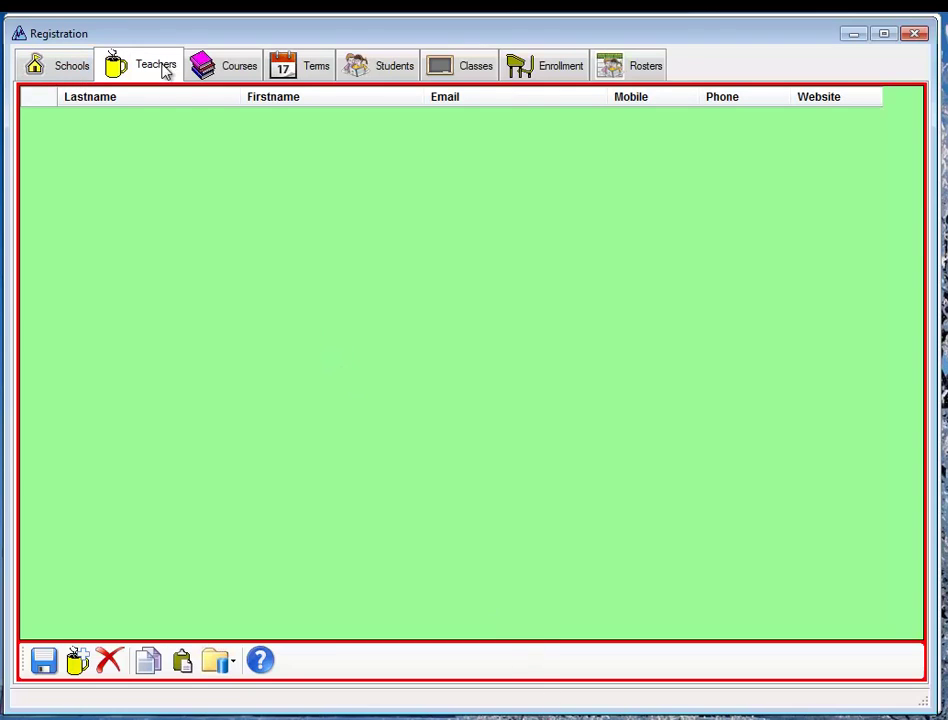
{"action": "left_click", "coordinate": [183, 662]}
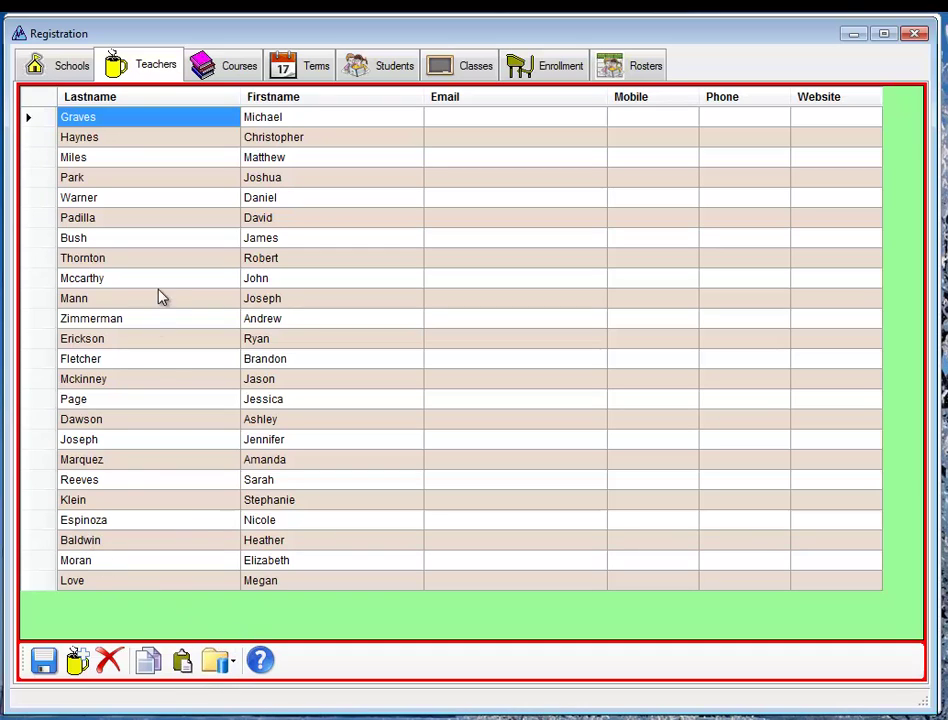
{"action": "left_click", "coordinate": [223, 79]}
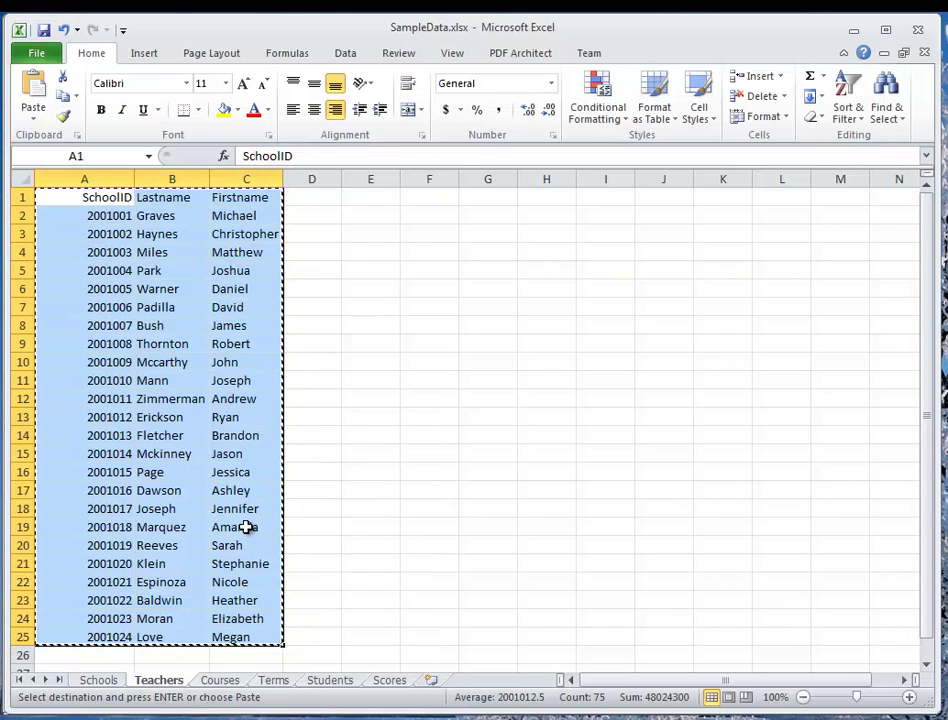
{"action": "left_click", "coordinate": [222, 678]}
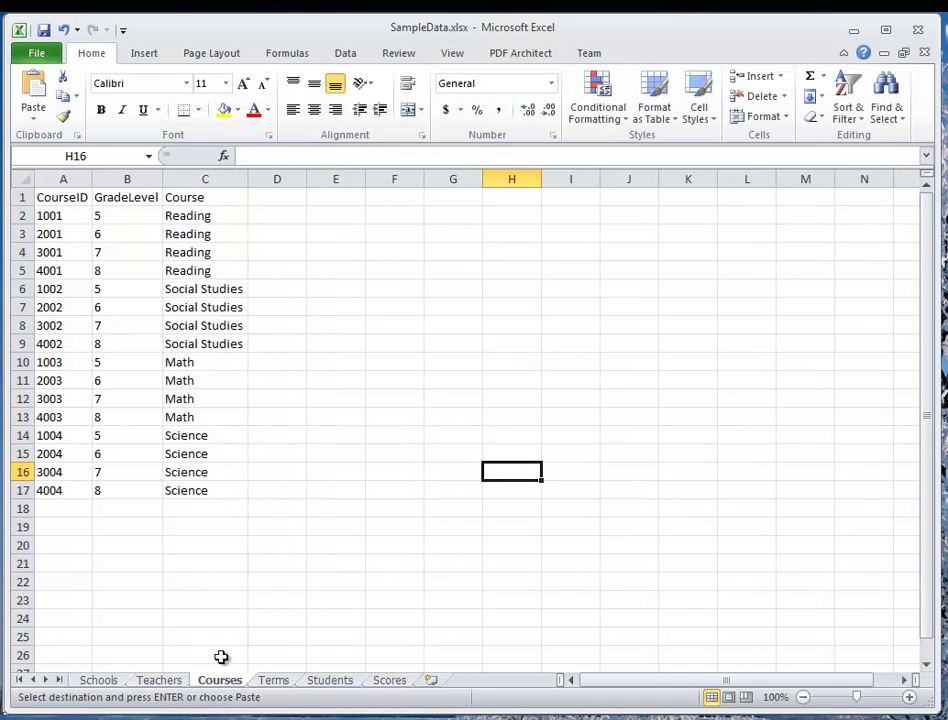
Try to copy only rows 3 and 4 of the Courses sheet, without headers, into the Registration window's Courses table.
{"action": "left_click", "coordinate": [19, 215]}
{"action": "left_click_drag", "start_coordinate": [19, 234], "coordinate": [19, 252]}
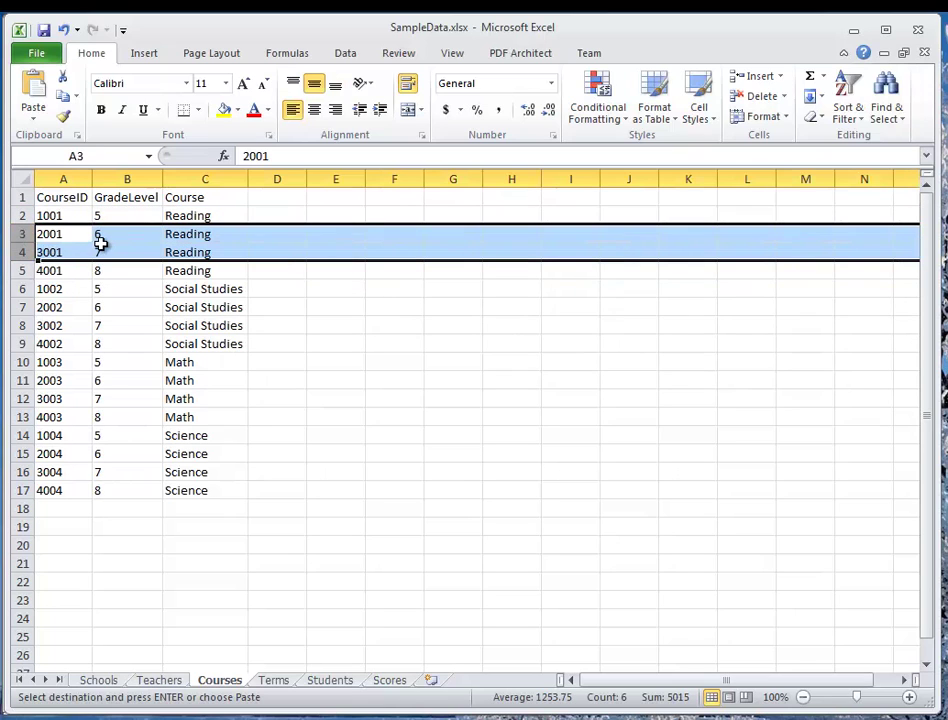
{"action": "right_click", "coordinate": [100, 243]}
{"action": "left_click", "coordinate": [144, 272]}
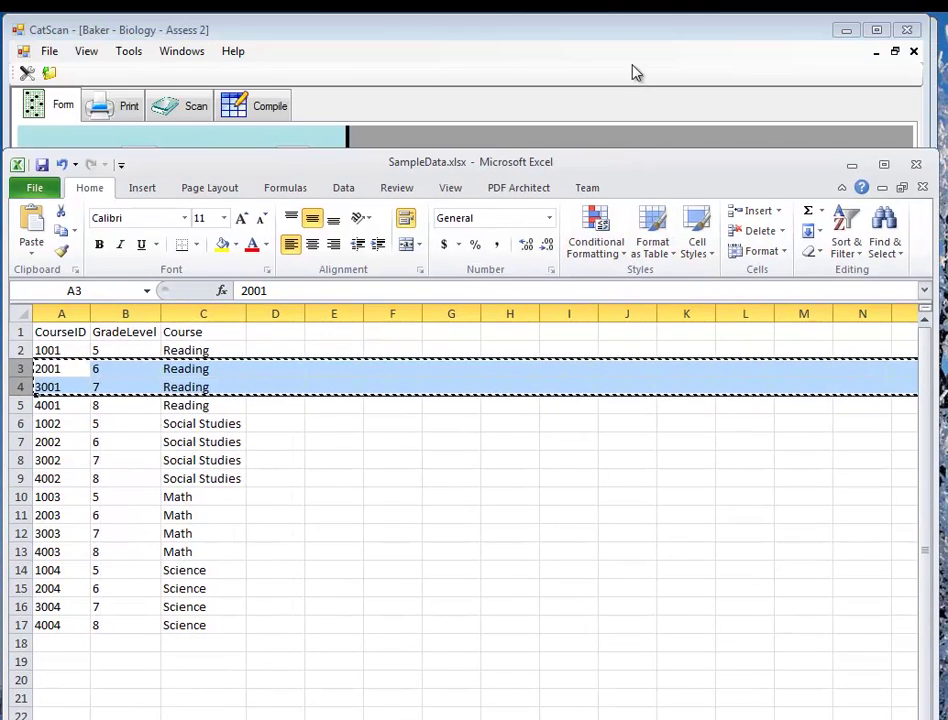
{"action": "left_click", "coordinate": [636, 72]}
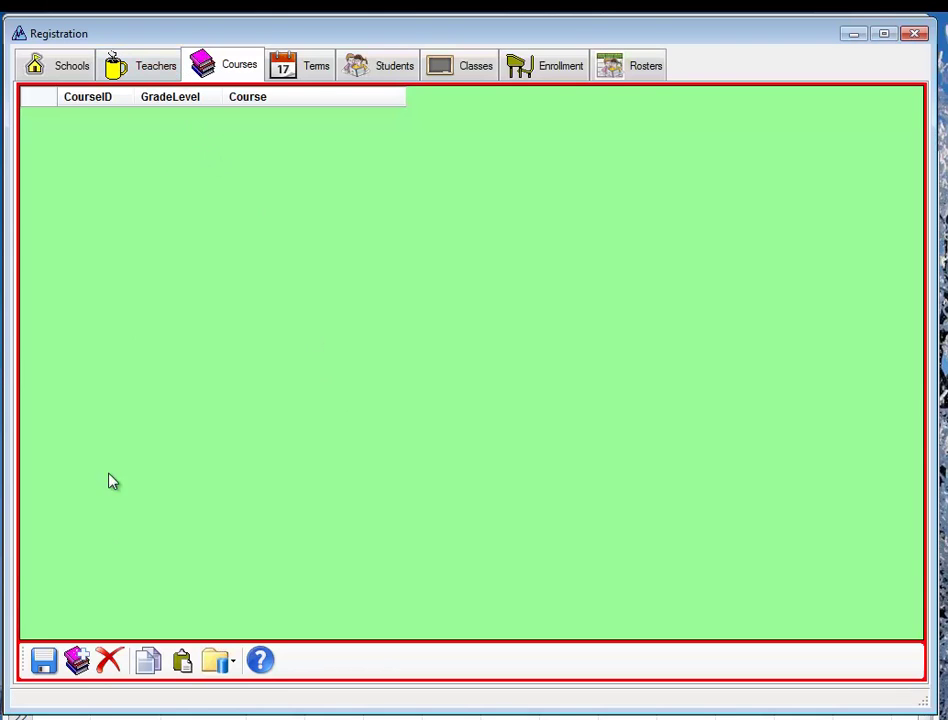
{"action": "left_click", "coordinate": [182, 662]}
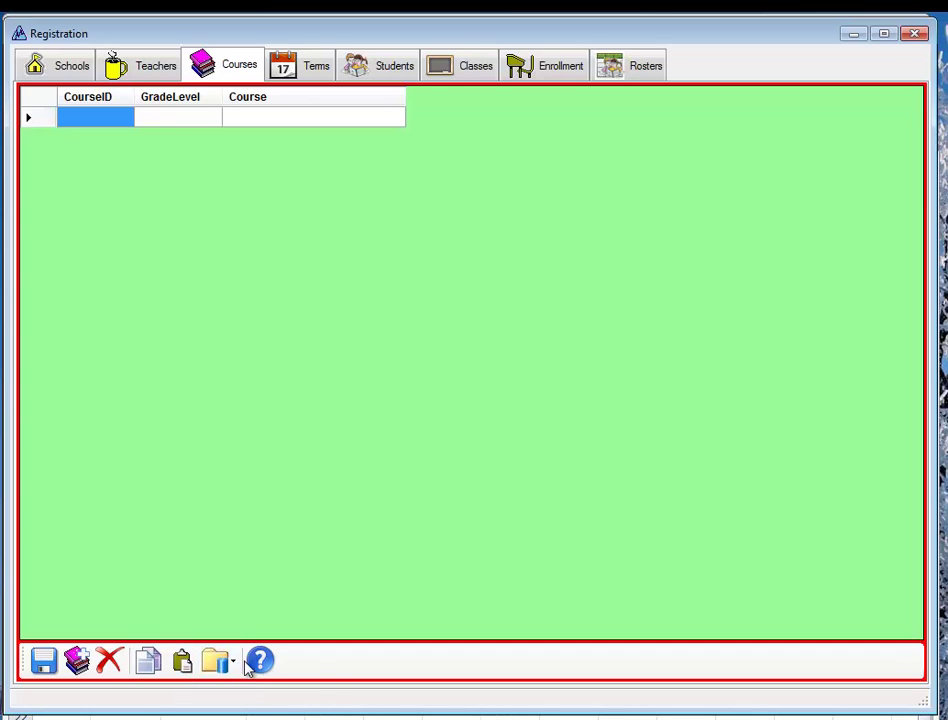
Return to Excel and copy the header row and the four Reading courses, A1:C5, from the Courses sheet.
{"action": "key", "text": "alt+Tab"}
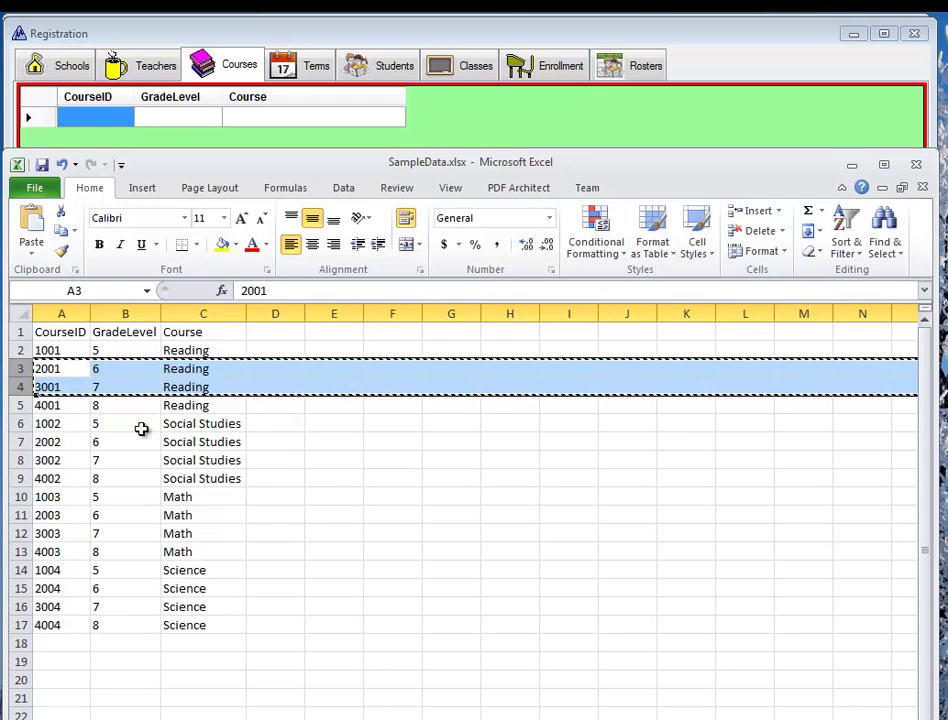
{"action": "left_click", "coordinate": [20, 331]}
{"action": "left_click", "coordinate": [20, 331]}
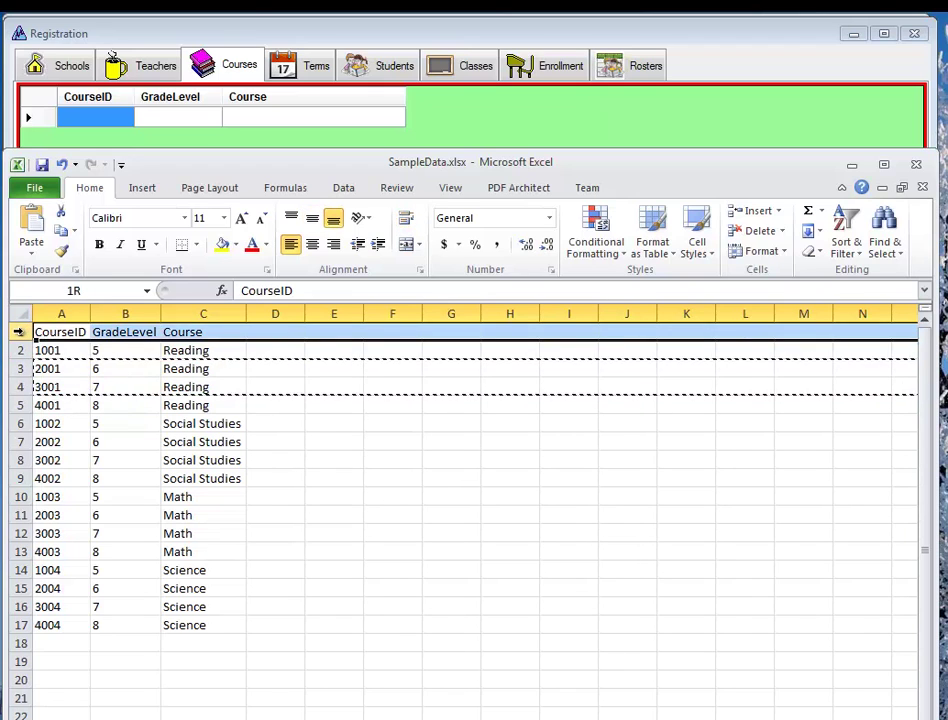
{"action": "left_click", "coordinate": [100, 369]}
{"action": "left_click", "coordinate": [48, 337]}
{"action": "left_click_drag", "start_coordinate": [48, 337], "coordinate": [203, 406]}
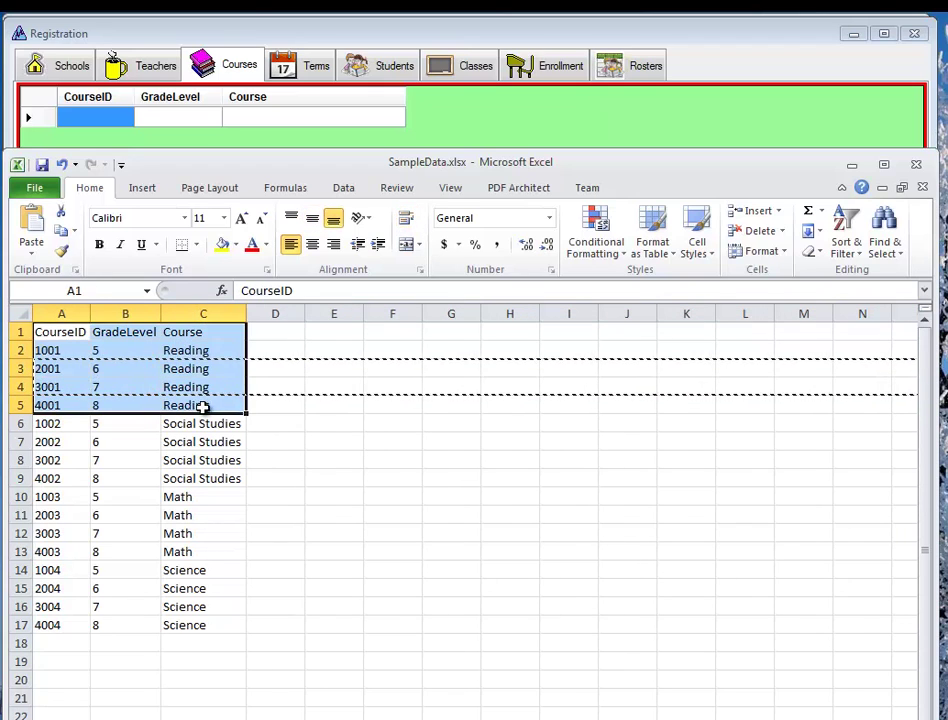
{"action": "right_click", "coordinate": [203, 406]}
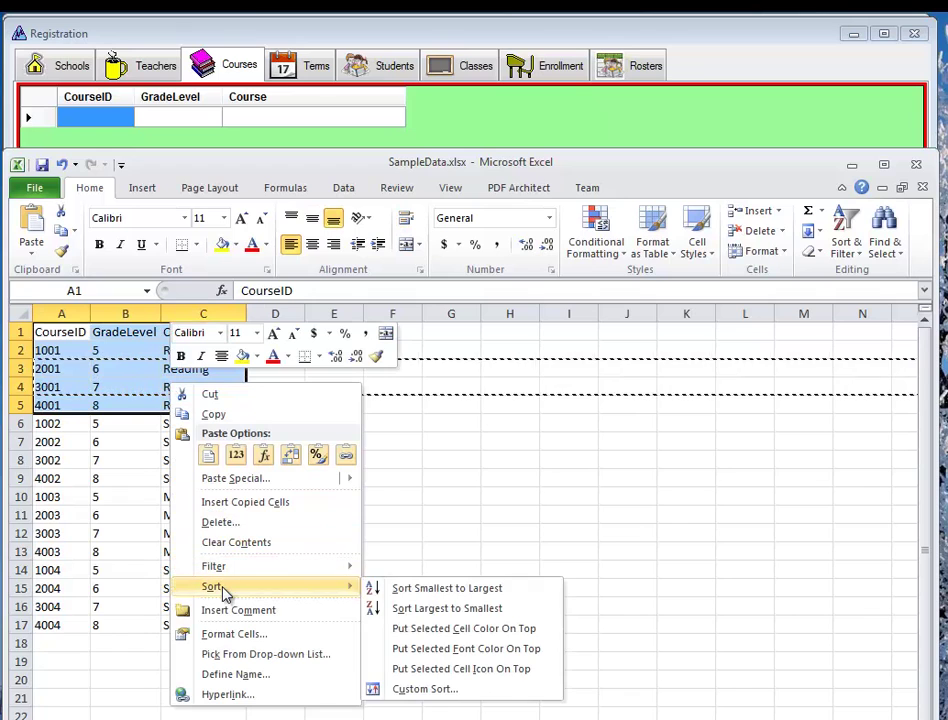
{"action": "left_click", "coordinate": [228, 416]}
Paste the copied courses into the Registration window's Courses table and delete its blank first row.
{"action": "left_click", "coordinate": [296, 118]}
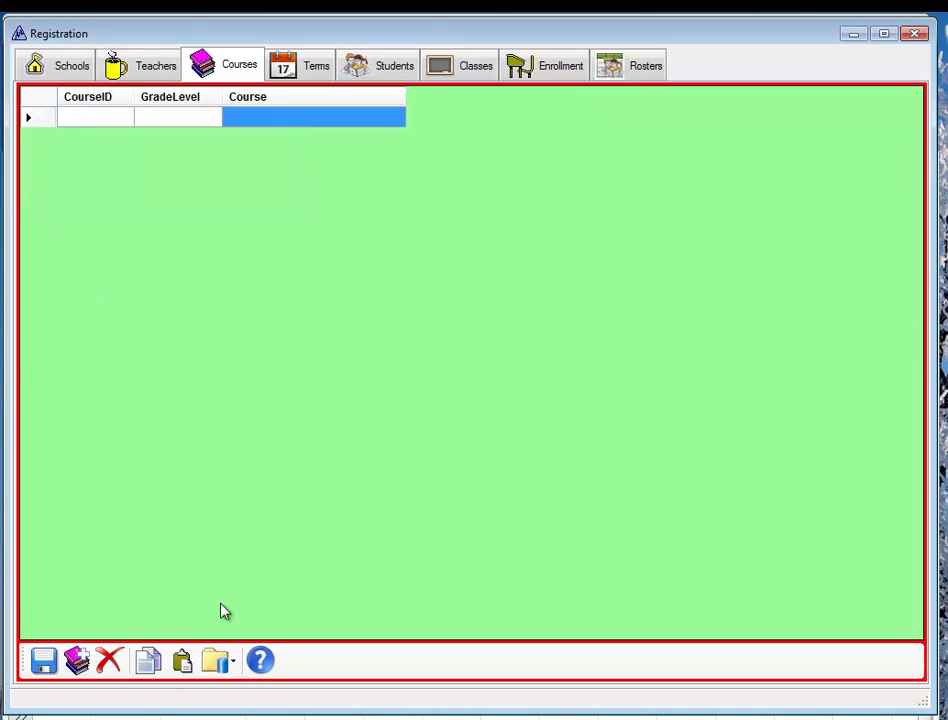
{"action": "left_click", "coordinate": [182, 660]}
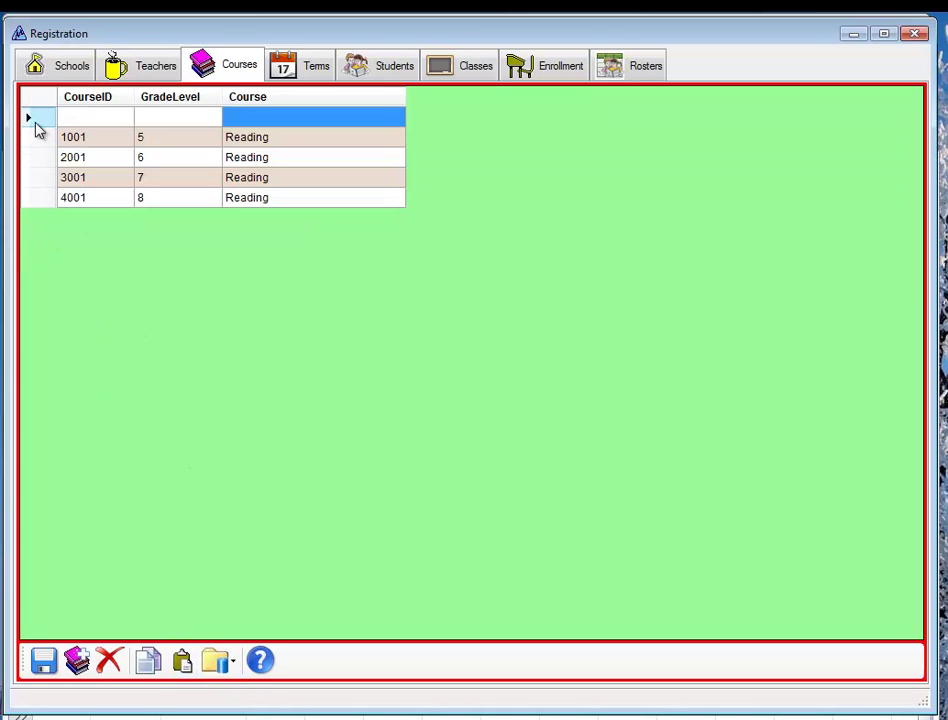
{"action": "left_click", "coordinate": [106, 659]}
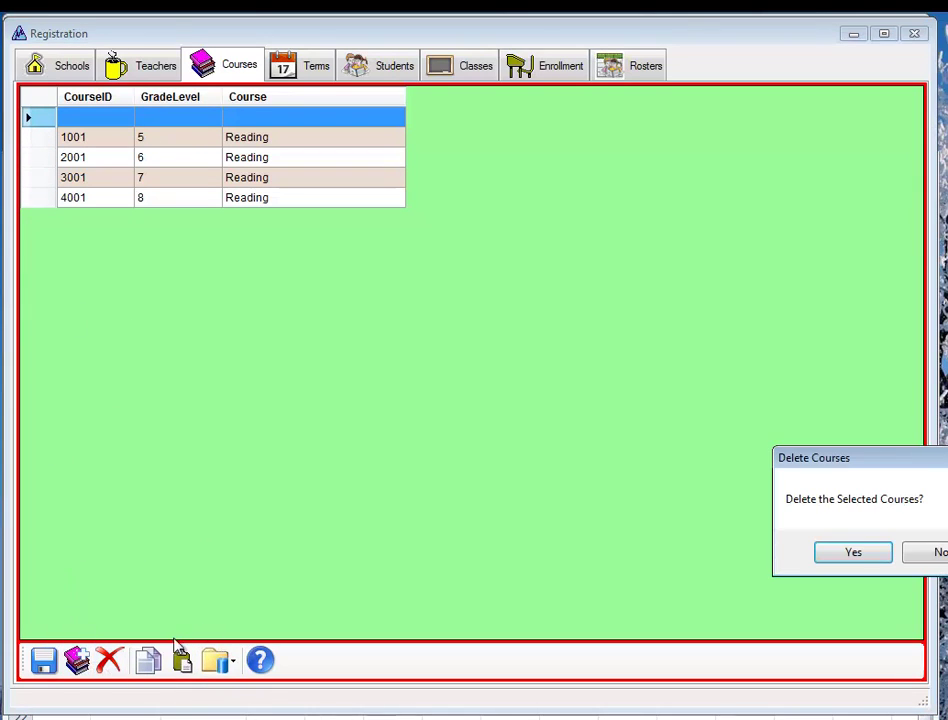
{"action": "left_click", "coordinate": [828, 554]}
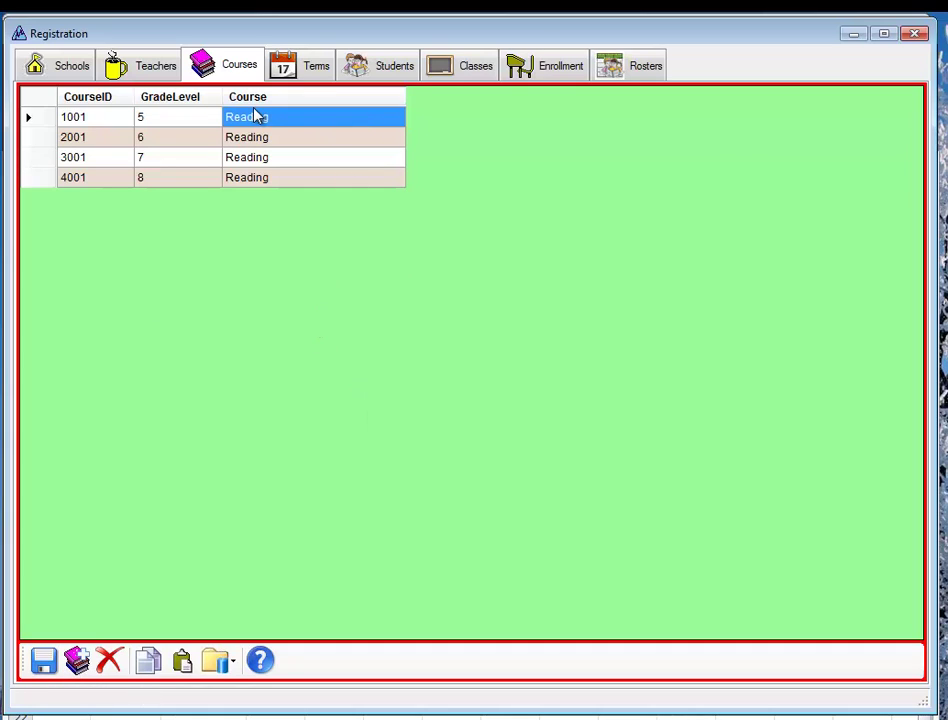
Show the Registration window's Terms page, switch to Excel and show the Terms sheet from its header row.
{"action": "left_click", "coordinate": [321, 74]}
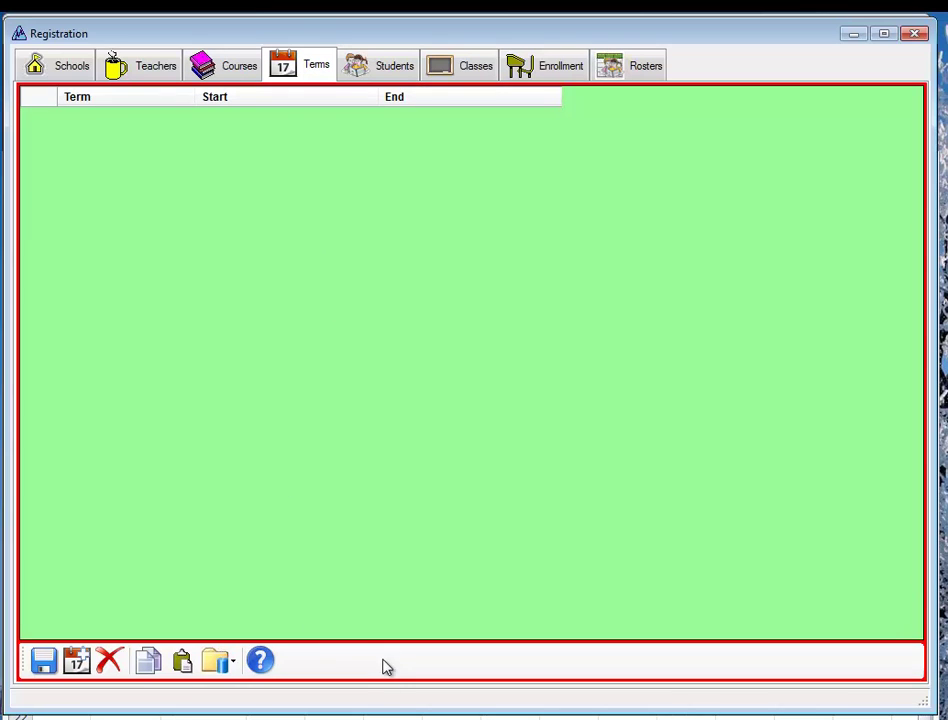
{"action": "key", "text": "alt+Tab"}
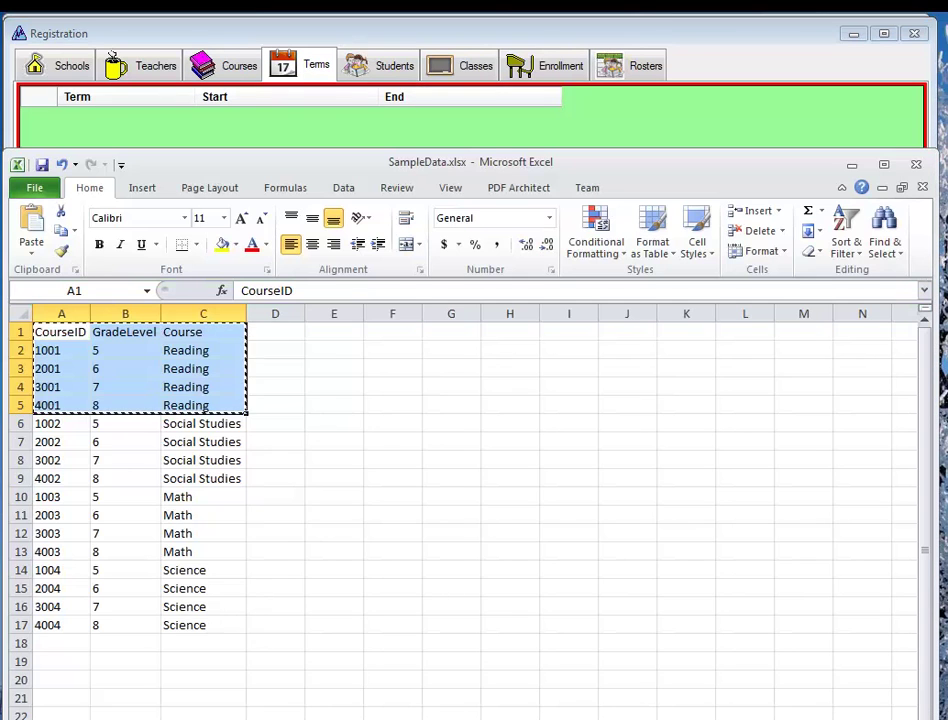
{"action": "key", "text": "ctrl+Page_Down"}
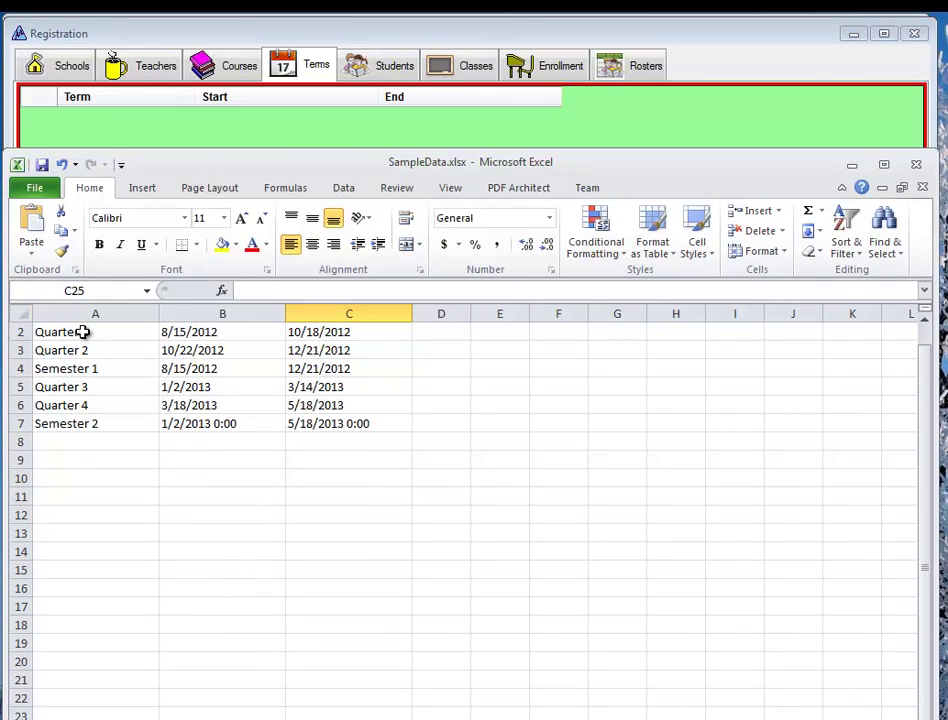
{"action": "left_click_drag", "start_coordinate": [84, 332], "coordinate": [243, 353]}
{"action": "scroll", "coordinate": [385, 398], "scroll_direction": "up", "scroll_amount": 1}
{"action": "left_click", "coordinate": [385, 400]}
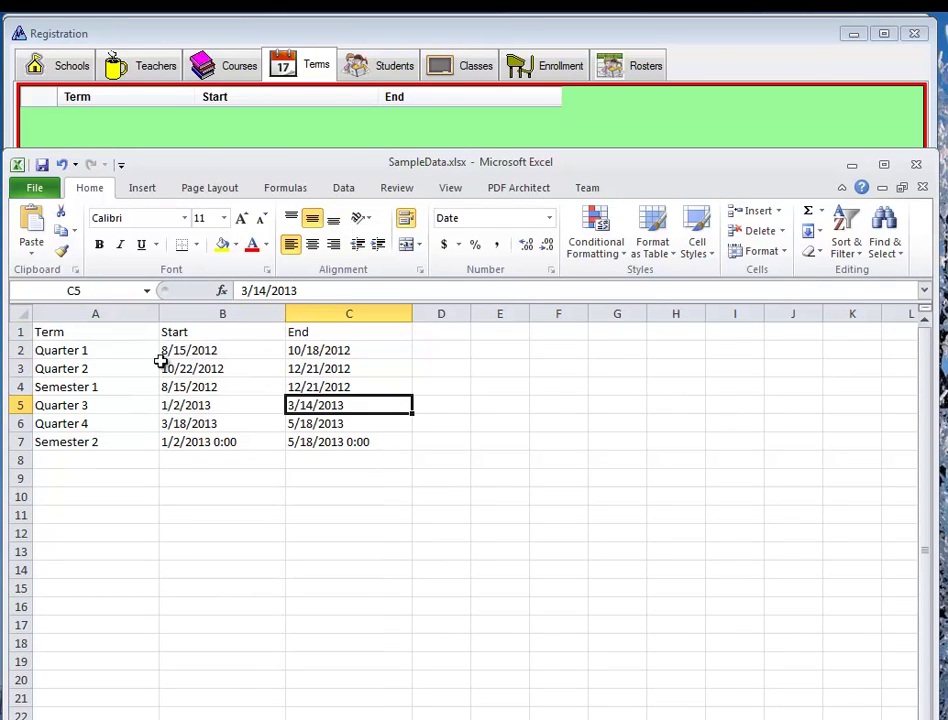
Copy the terms range A1:C7 with its headers and paste it into the Registration window's Terms table.
{"action": "left_click_drag", "start_coordinate": [70, 332], "coordinate": [339, 442]}
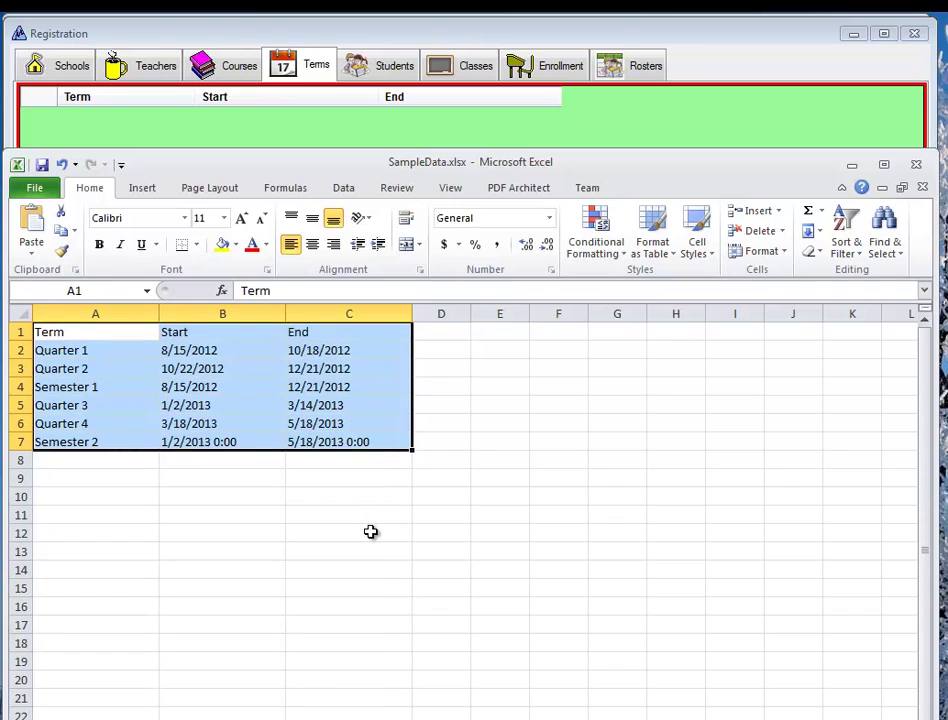
{"action": "key", "text": "ctrl+c"}
{"action": "left_click", "coordinate": [590, 133]}
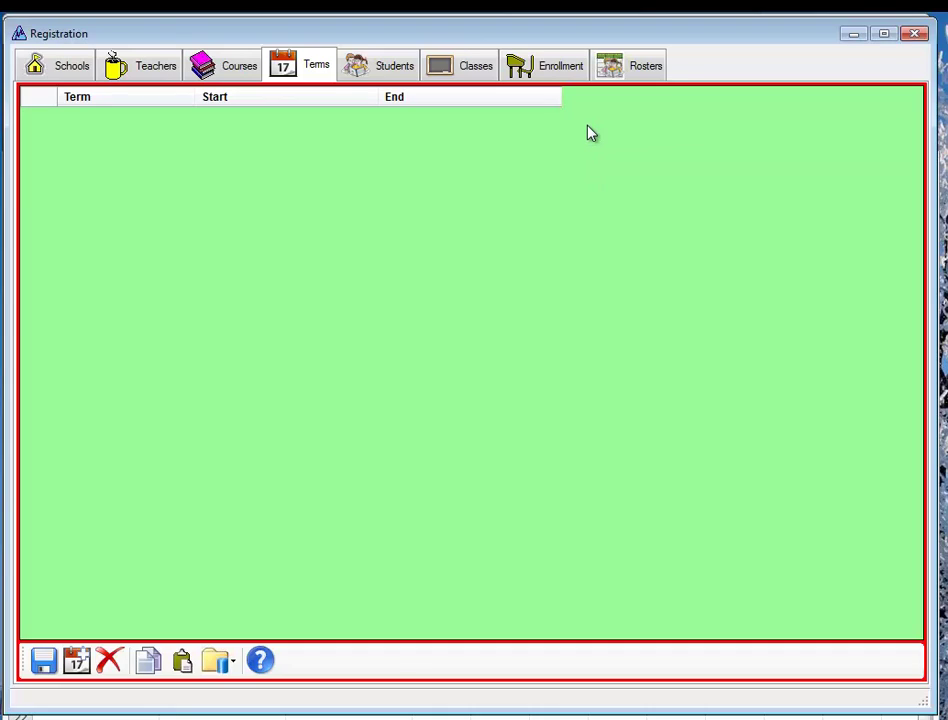
{"action": "left_click", "coordinate": [182, 660]}
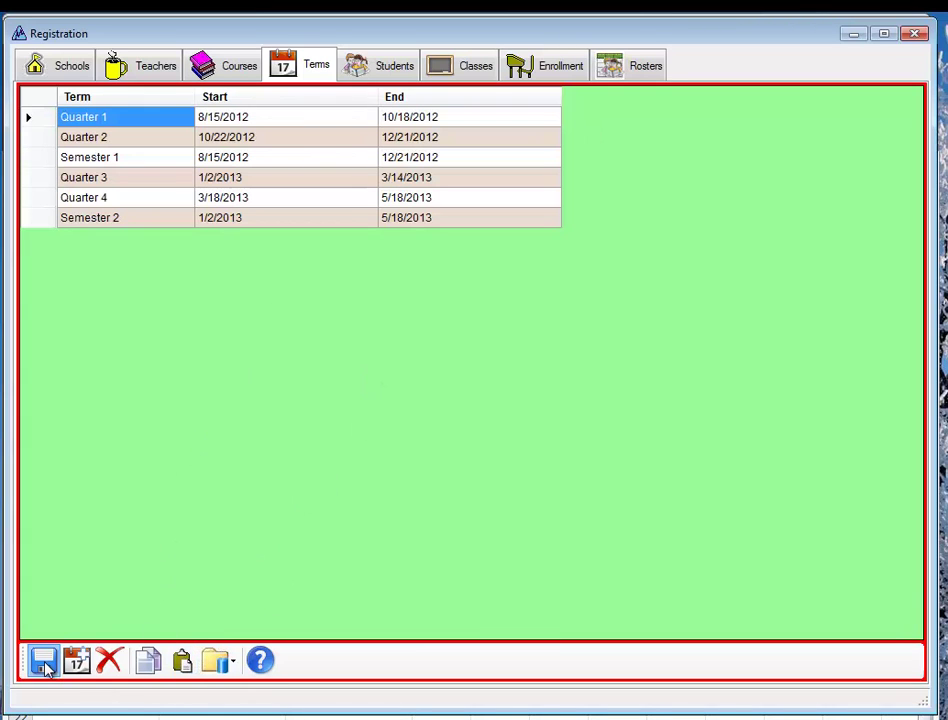
Show the Registration window's Students page, then Excel's Students sheet, move the Excel window up and look through the whole student list.
{"action": "left_click", "coordinate": [379, 66]}
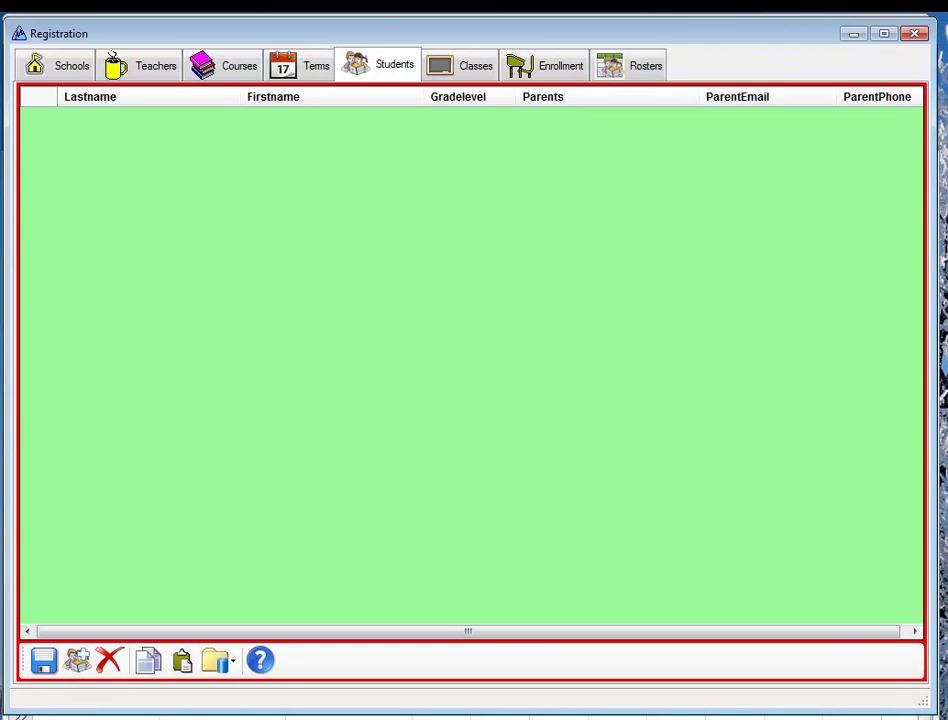
{"action": "key", "text": "alt+Tab"}
{"action": "left_click", "coordinate": [348, 643]}
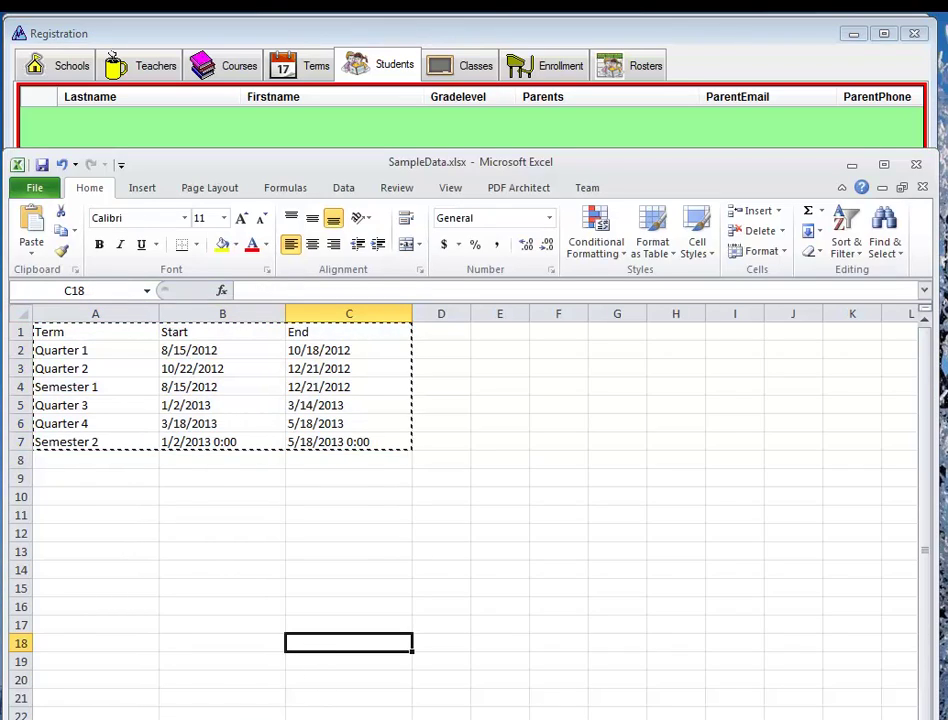
{"action": "key", "text": "ctrl+Page_Down"}
{"action": "left_click_drag", "start_coordinate": [556, 168], "coordinate": [551, 37]}
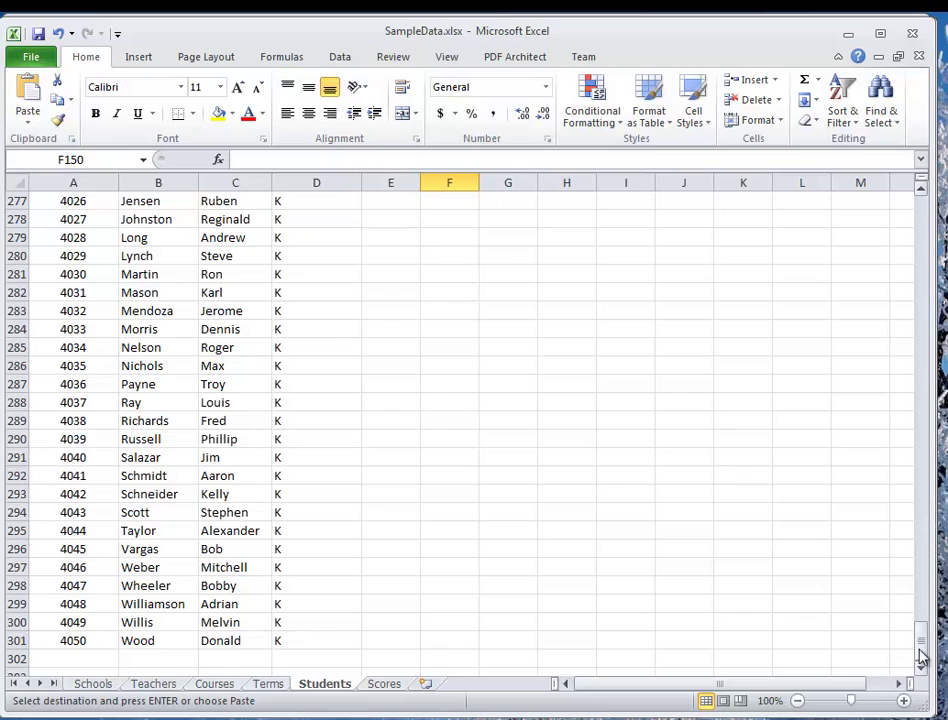
{"action": "left_click_drag", "start_coordinate": [920, 655], "coordinate": [925, 212]}
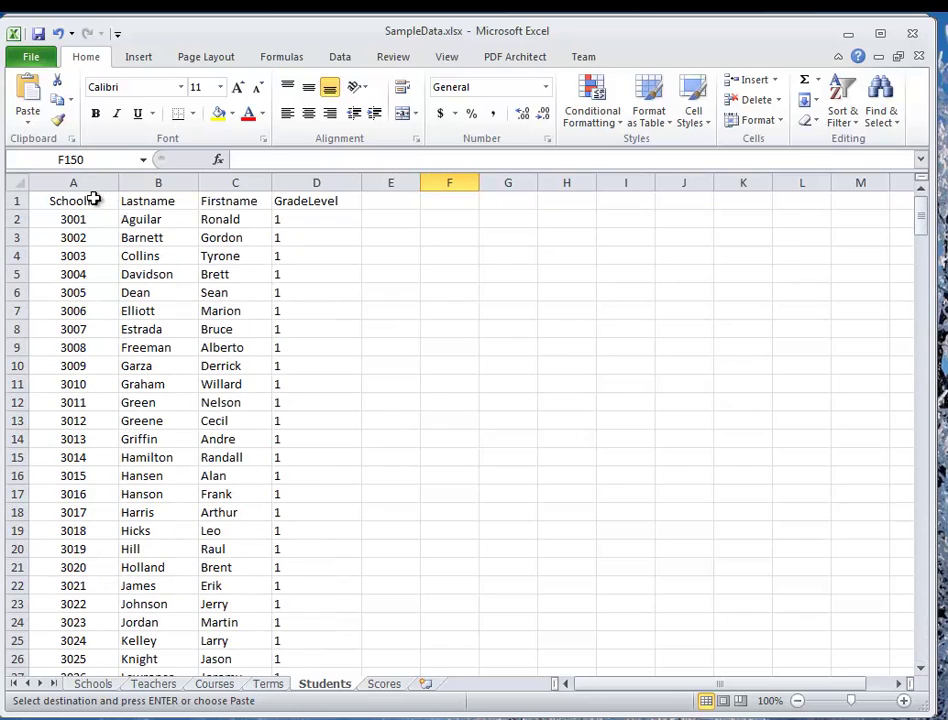
Copy the students range A1:D301 with its headers and paste it into the Registration window's Students table.
{"action": "left_click_drag", "start_coordinate": [95, 199], "coordinate": [300, 590]}
{"action": "key", "text": "ctrl+c"}
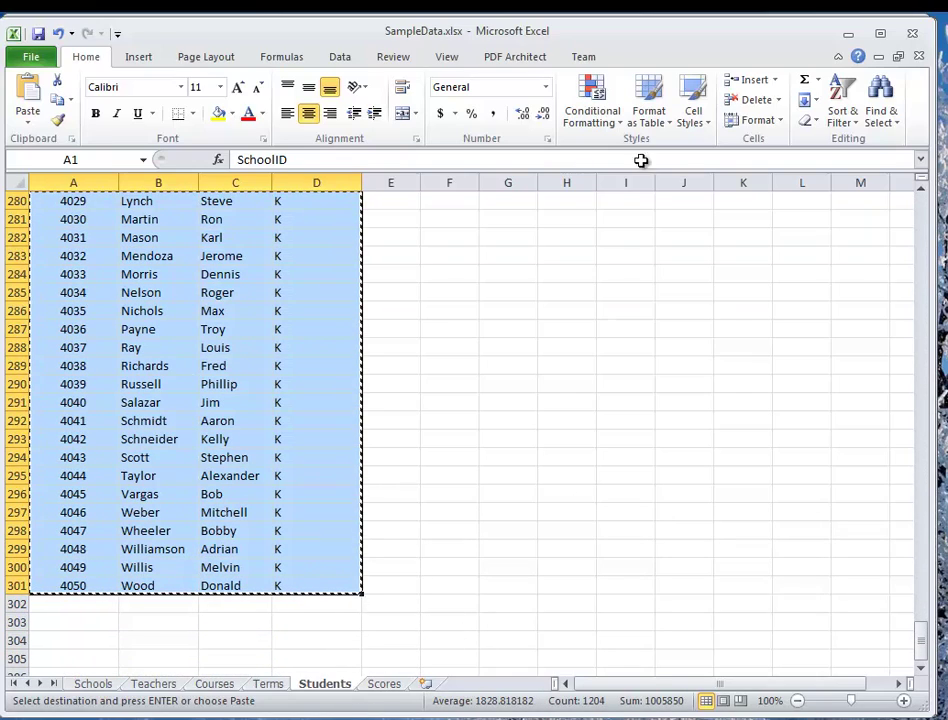
{"action": "left_click_drag", "start_coordinate": [650, 46], "coordinate": [628, 159]}
{"action": "left_click", "coordinate": [621, 17]}
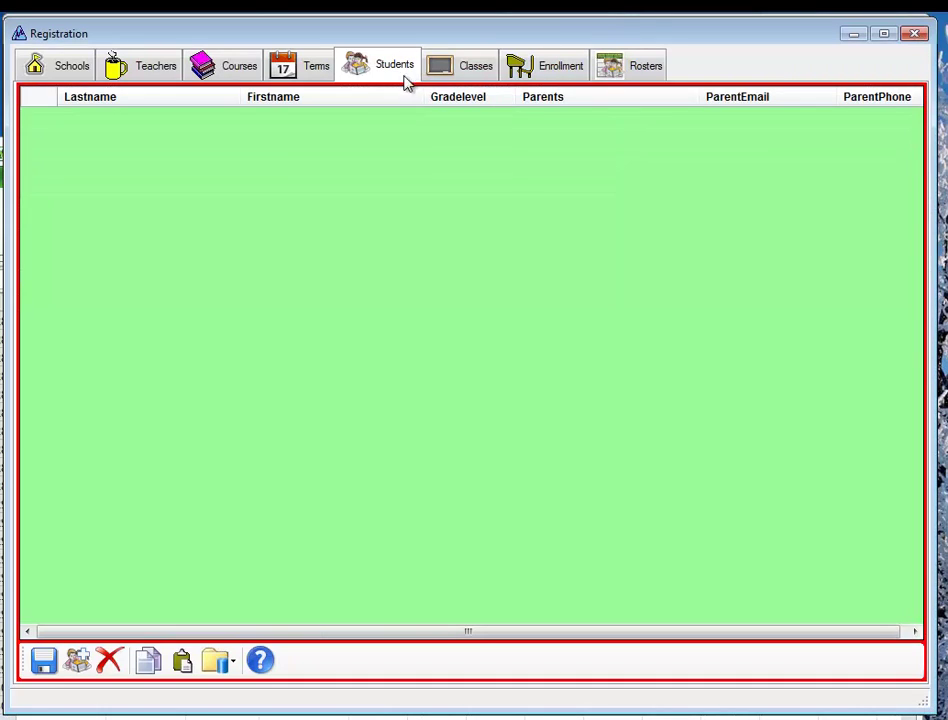
{"action": "left_click", "coordinate": [182, 662]}
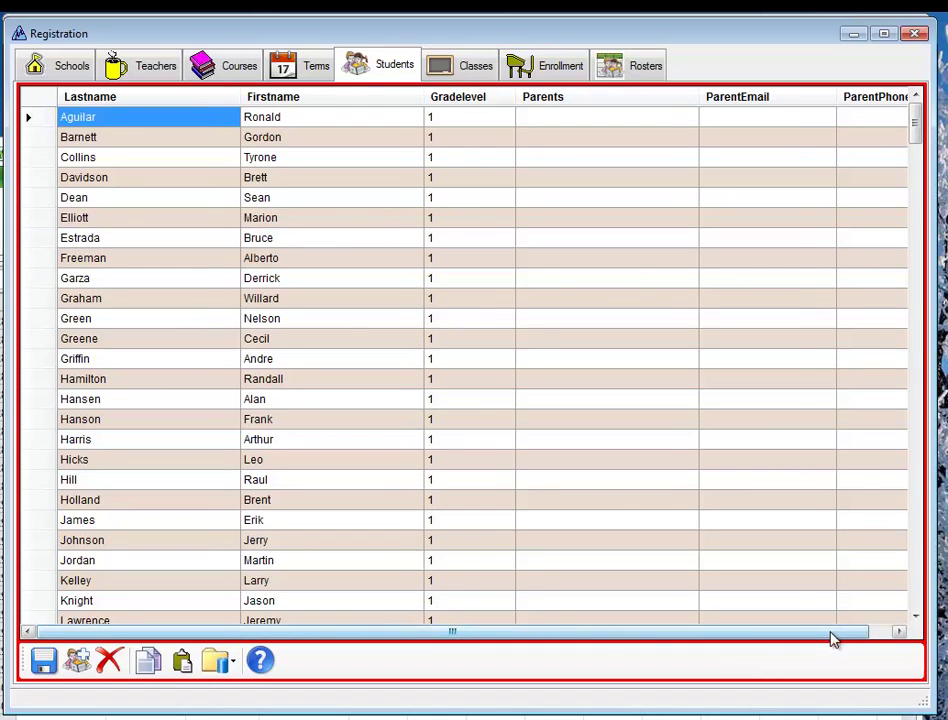
{"action": "mouse_move", "coordinate": [832, 635]}
{"action": "left_mouse_down"}
{"action": "mouse_move", "coordinate": [863, 641]}
{"action": "mouse_move", "coordinate": [825, 650]}
{"action": "left_mouse_up"}
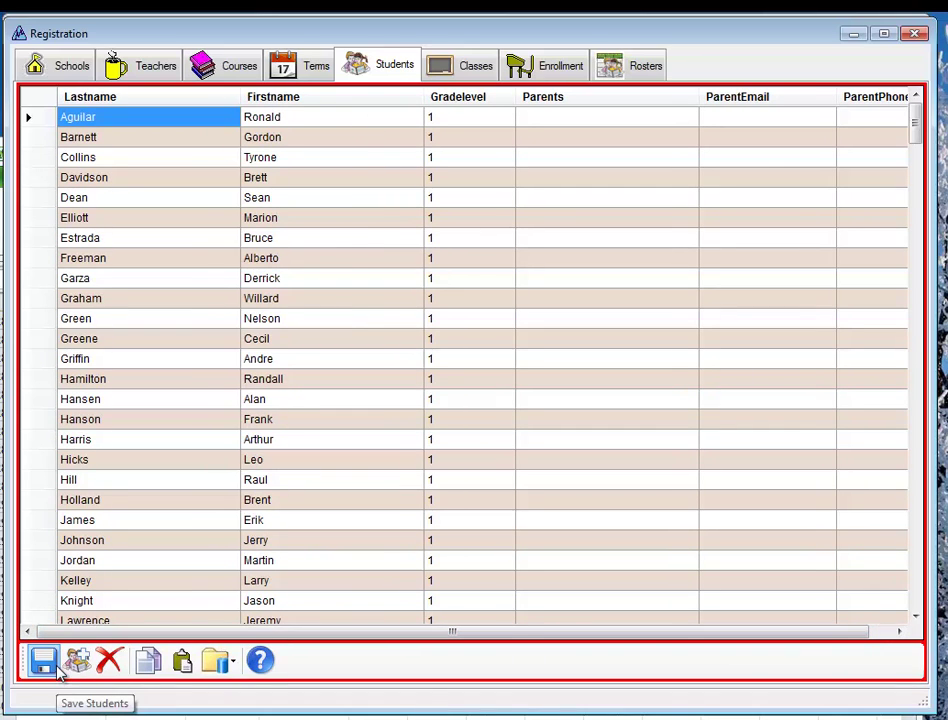
Review the Registration window's Terms, Courses, Teachers and Schools pages in turn.
{"action": "left_click", "coordinate": [302, 68]}
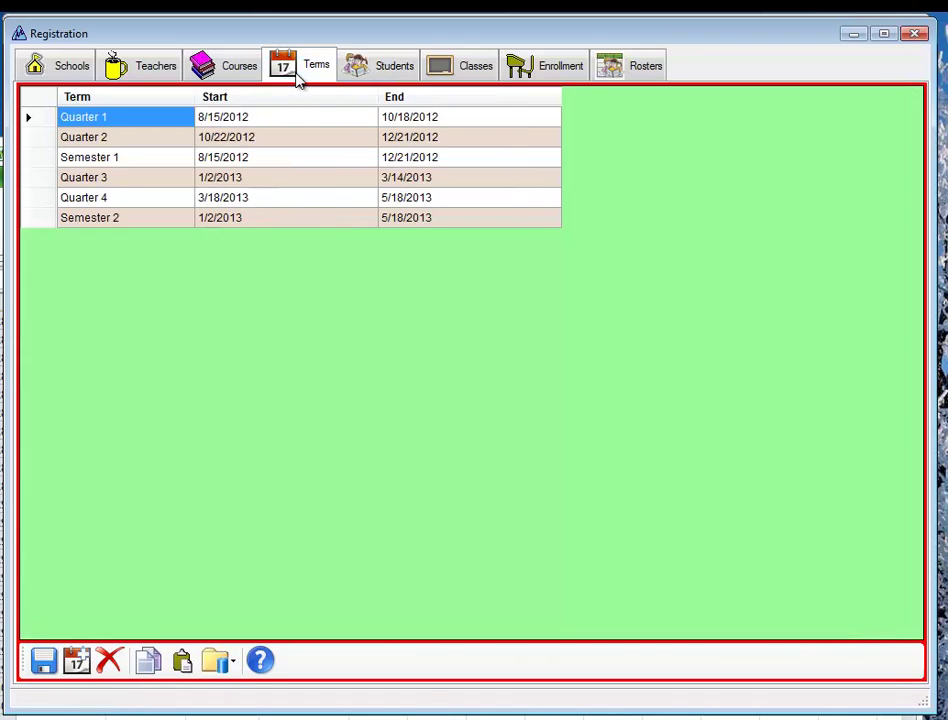
{"action": "left_click", "coordinate": [228, 66]}
{"action": "left_click", "coordinate": [120, 68]}
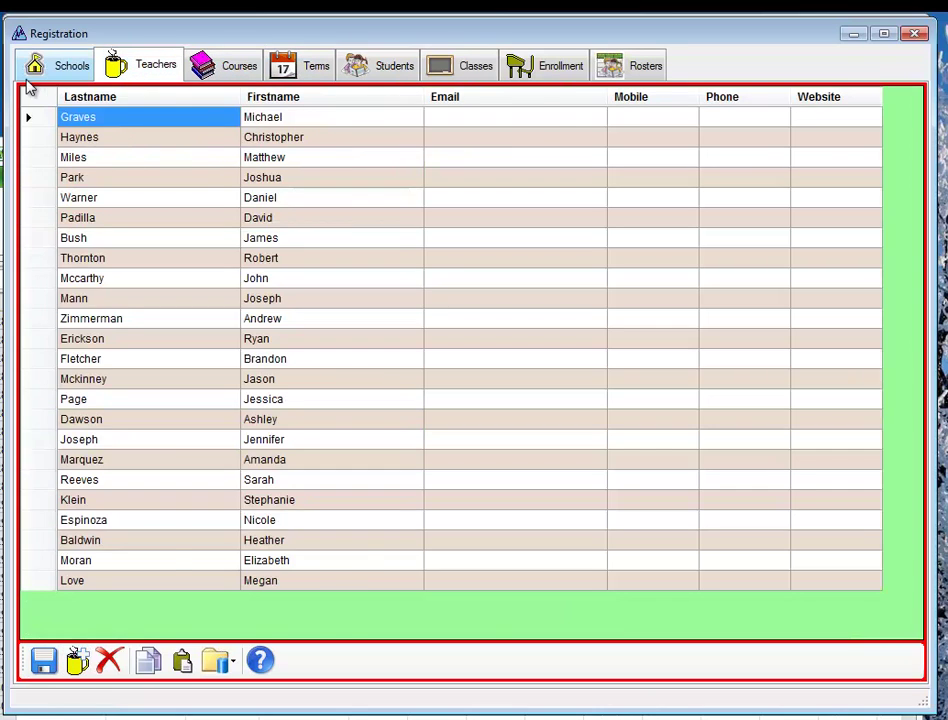
{"action": "left_click", "coordinate": [28, 66]}
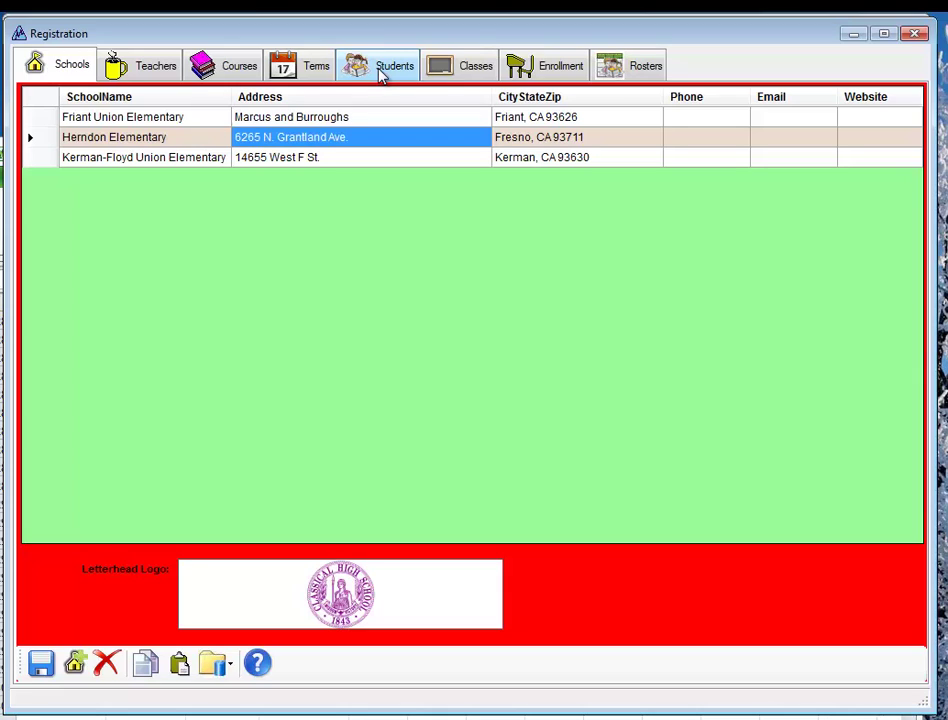
Add a class on the Registration window's Classes page with section ID 1, period 2B and school Friant Union Elementary.
{"action": "left_click", "coordinate": [470, 65]}
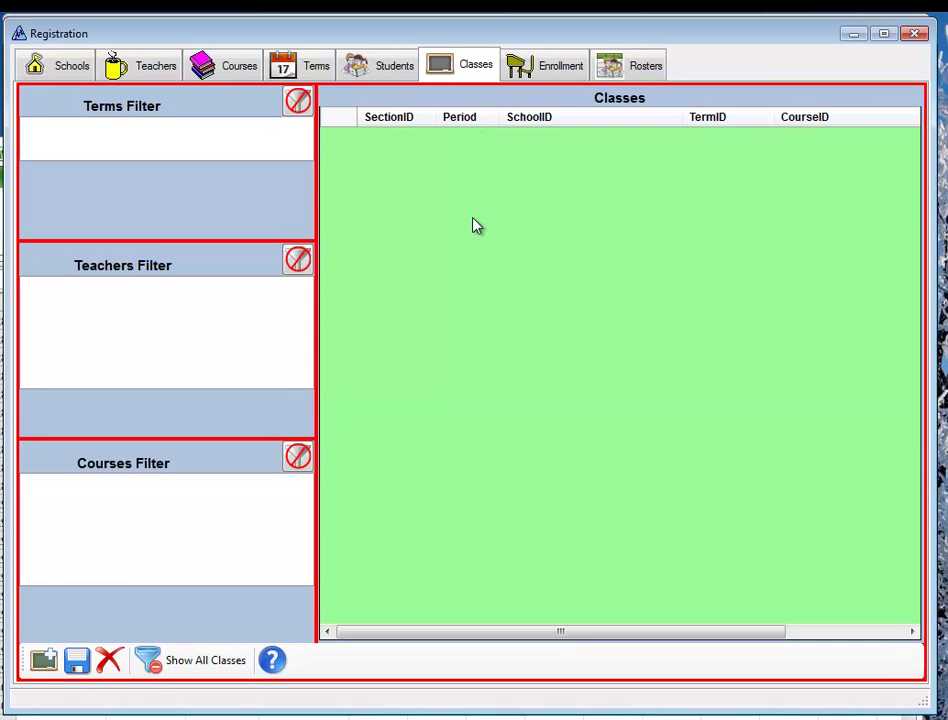
{"action": "left_click", "coordinate": [40, 664]}
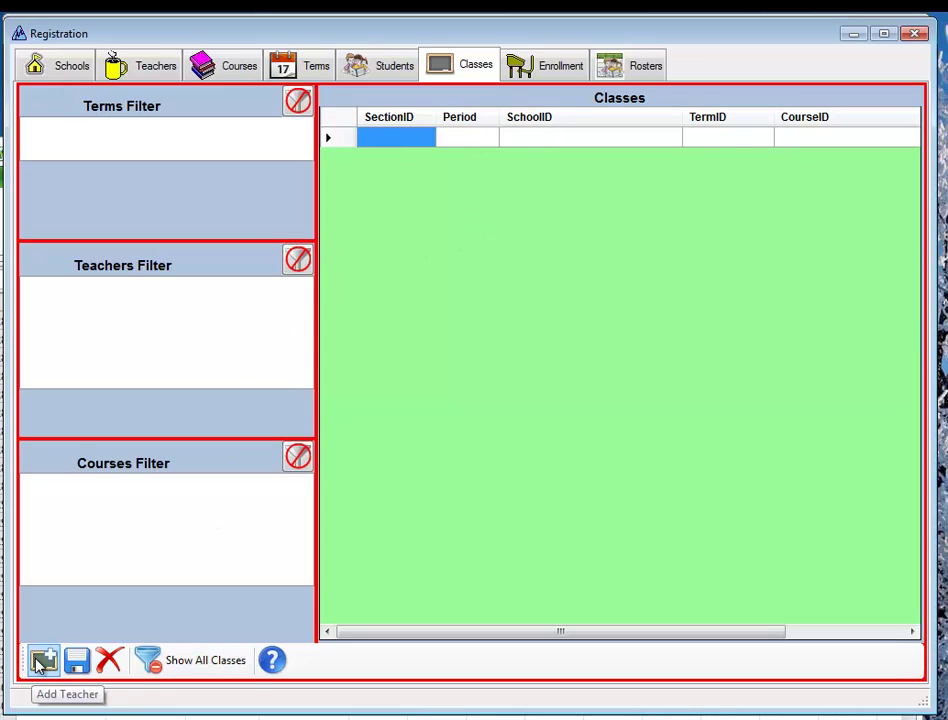
{"action": "left_click", "coordinate": [421, 136]}
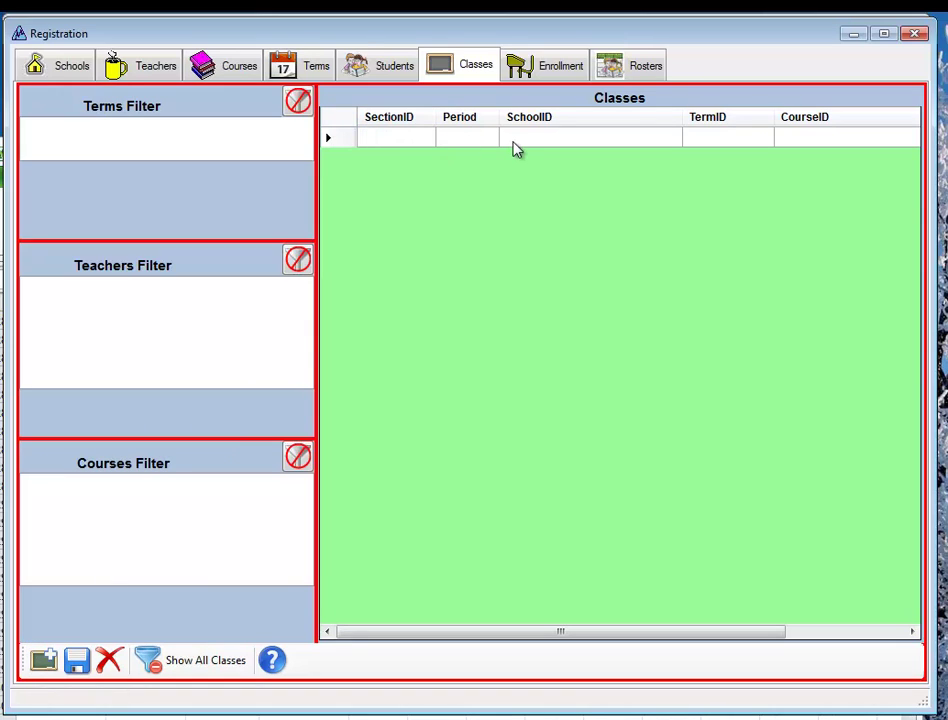
{"action": "type", "text": "001"}
{"action": "key", "text": "Tab"}
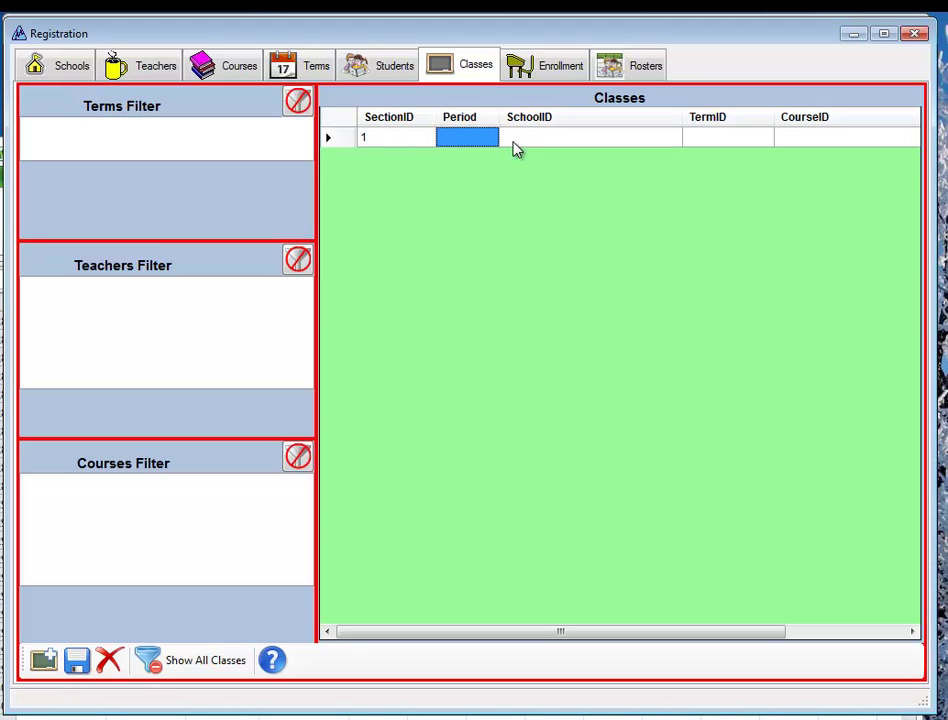
{"action": "type", "text": "2B"}
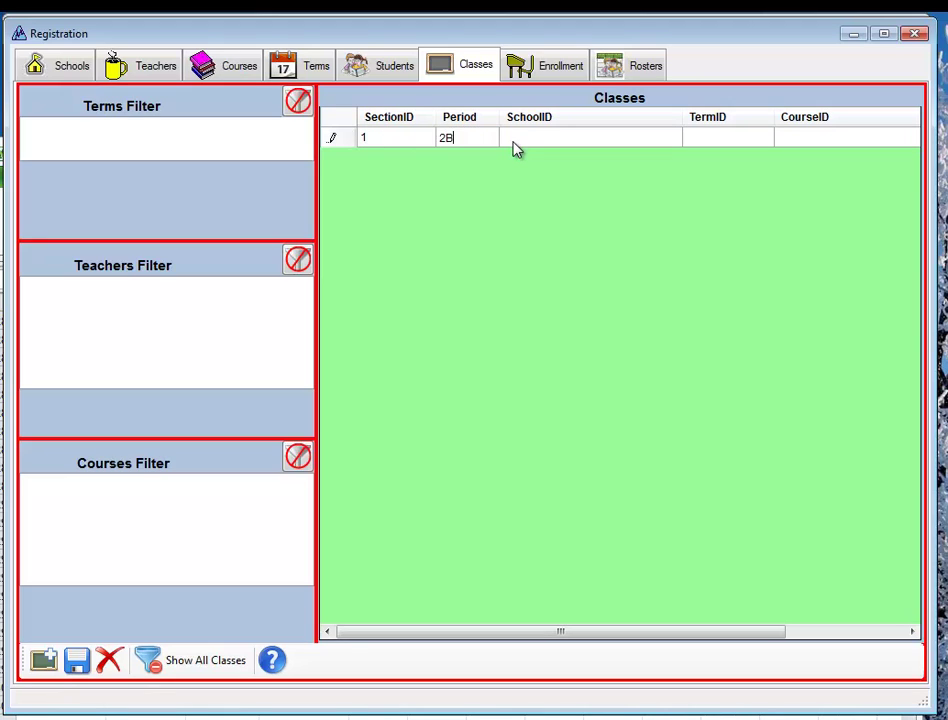
{"action": "key", "text": "Tab"}
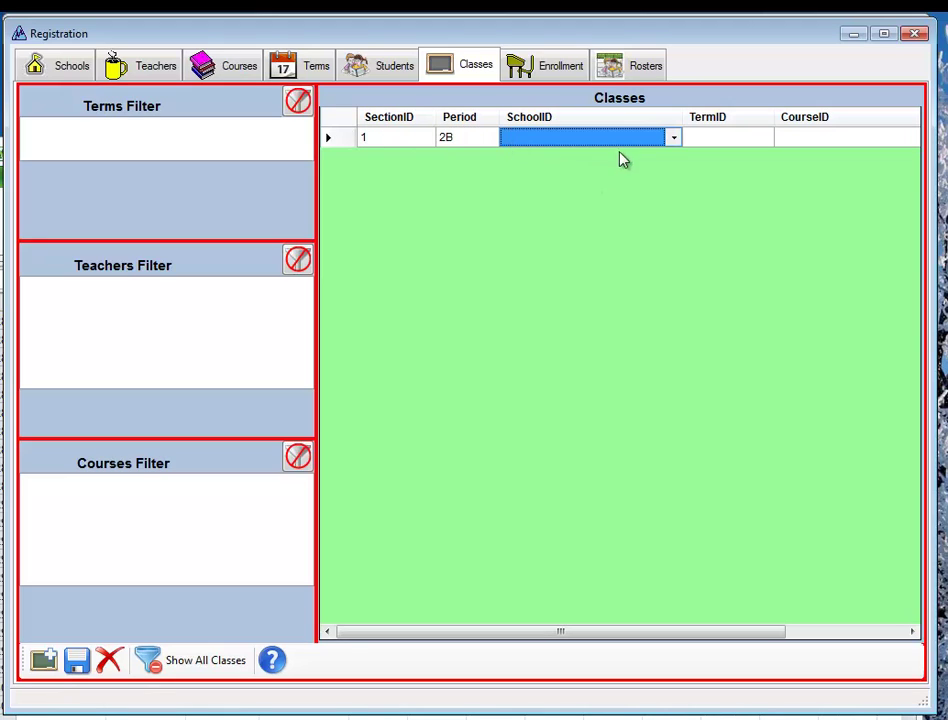
{"action": "left_click", "coordinate": [674, 138]}
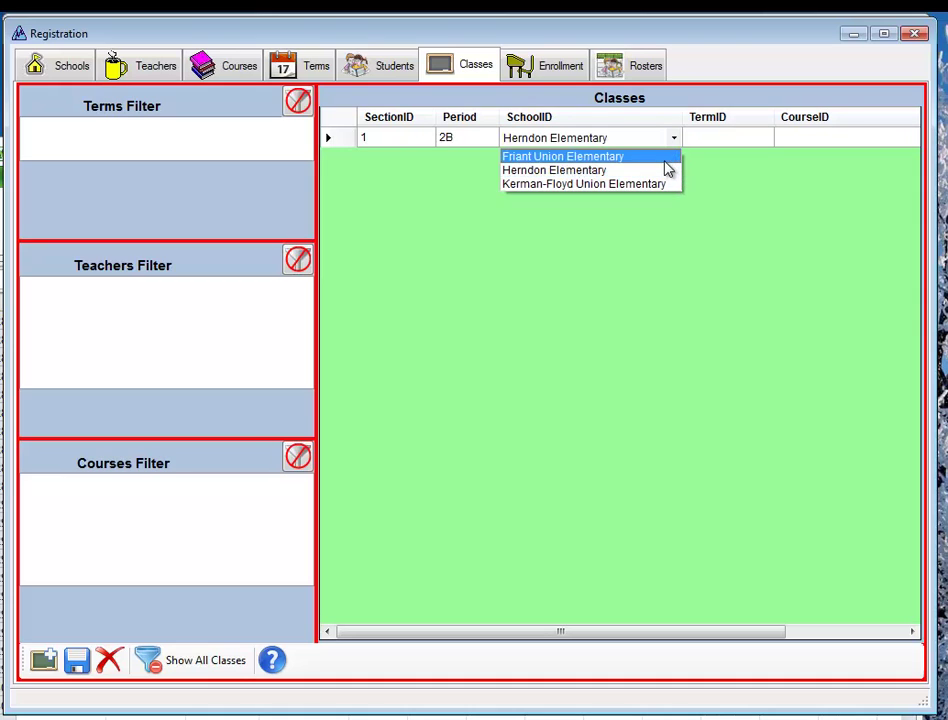
{"action": "left_click", "coordinate": [664, 157]}
Try to choose a term and a course for the Friant Union Elementary class from their lists.
{"action": "left_click", "coordinate": [716, 143]}
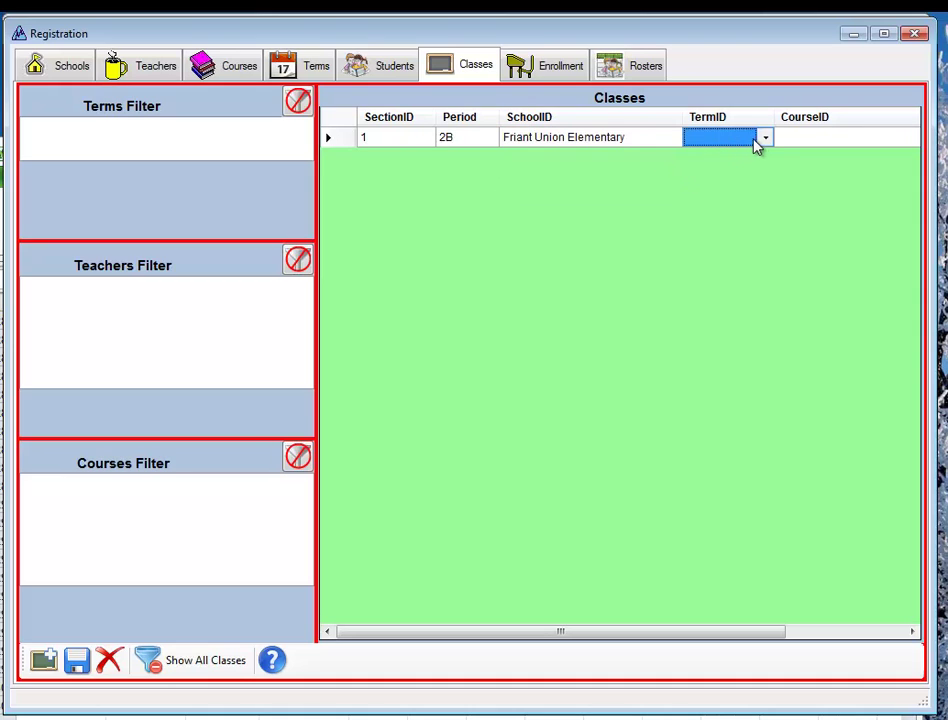
{"action": "left_click", "coordinate": [762, 142]}
{"action": "left_click", "coordinate": [762, 142]}
{"action": "left_click", "coordinate": [806, 141]}
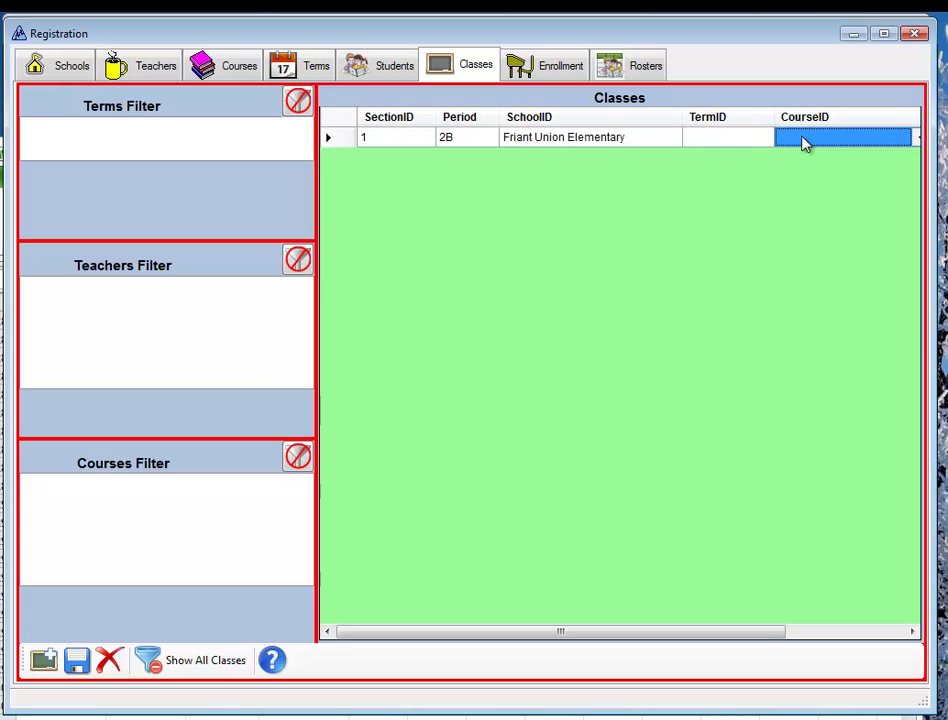
{"action": "left_click", "coordinate": [692, 140]}
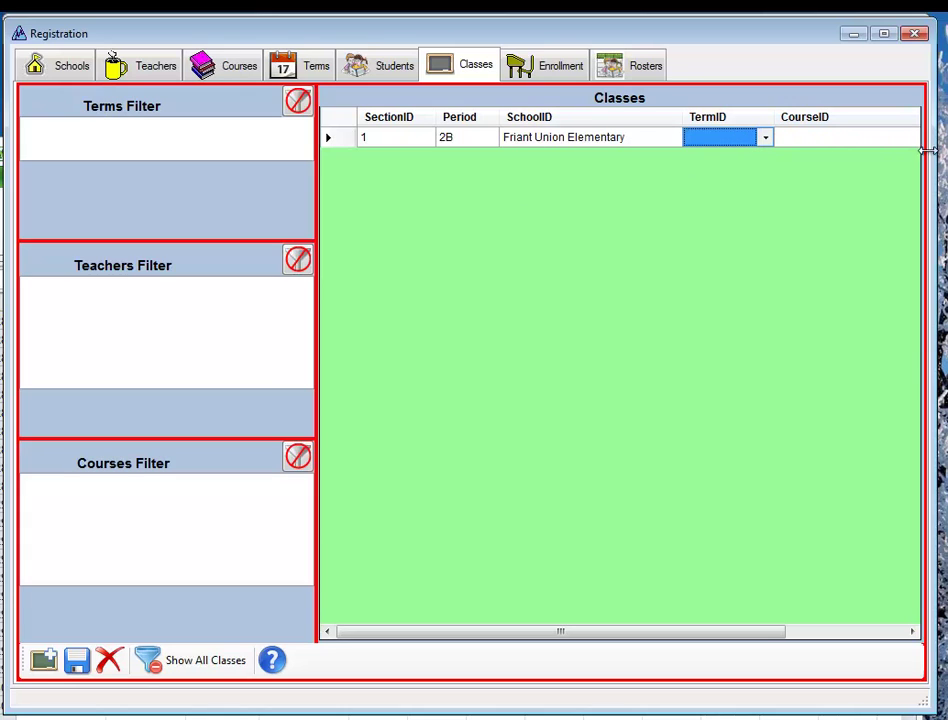
{"action": "left_click_drag", "start_coordinate": [736, 632], "coordinate": [854, 634]}
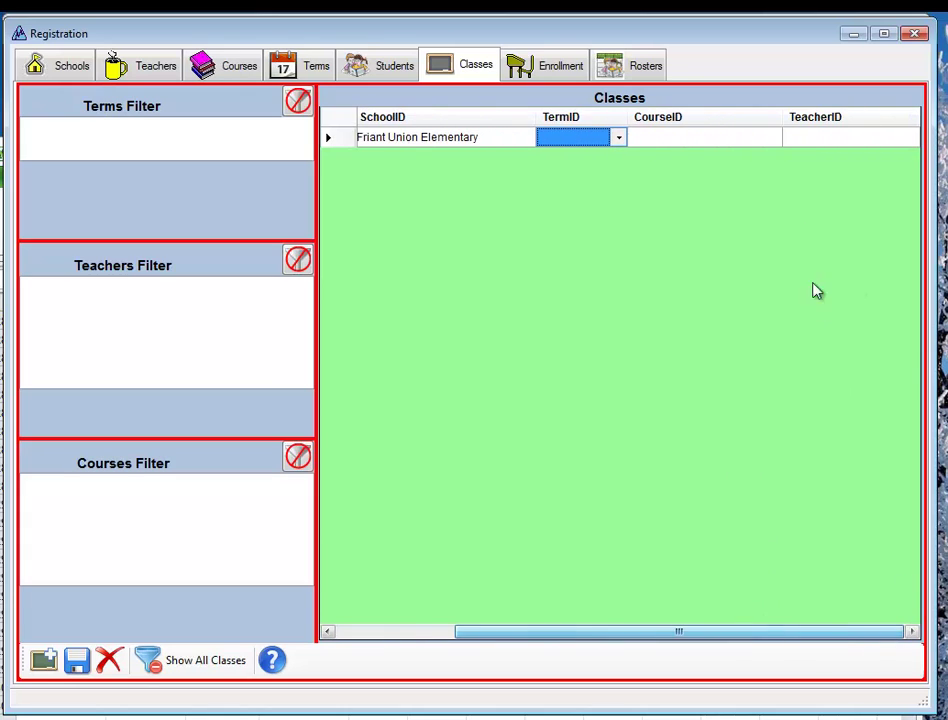
{"action": "left_click", "coordinate": [775, 143]}
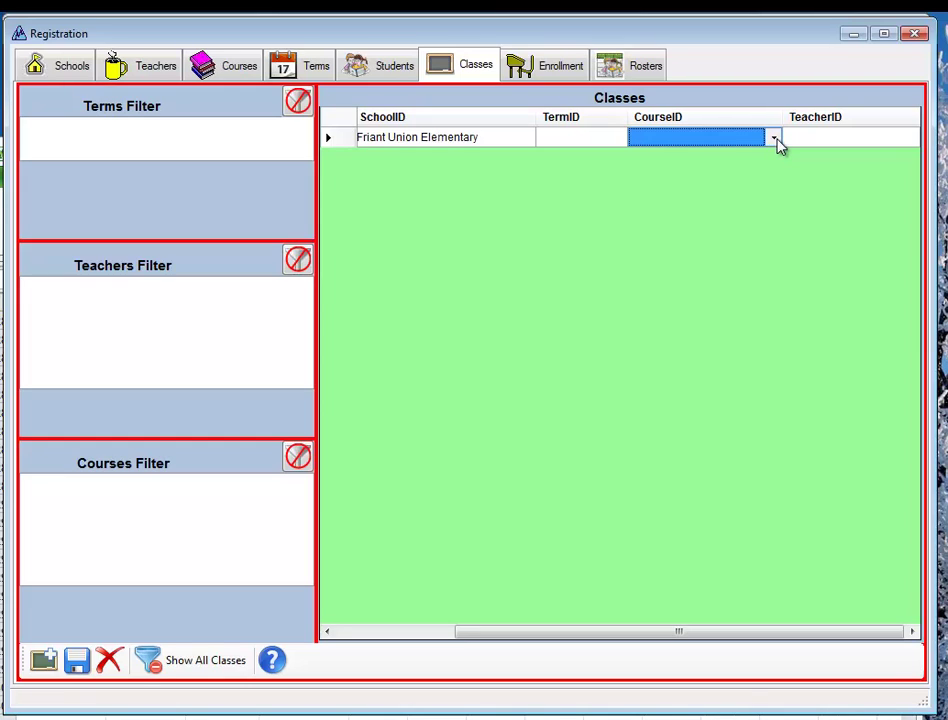
{"action": "left_click", "coordinate": [777, 143]}
{"action": "left_click", "coordinate": [810, 136]}
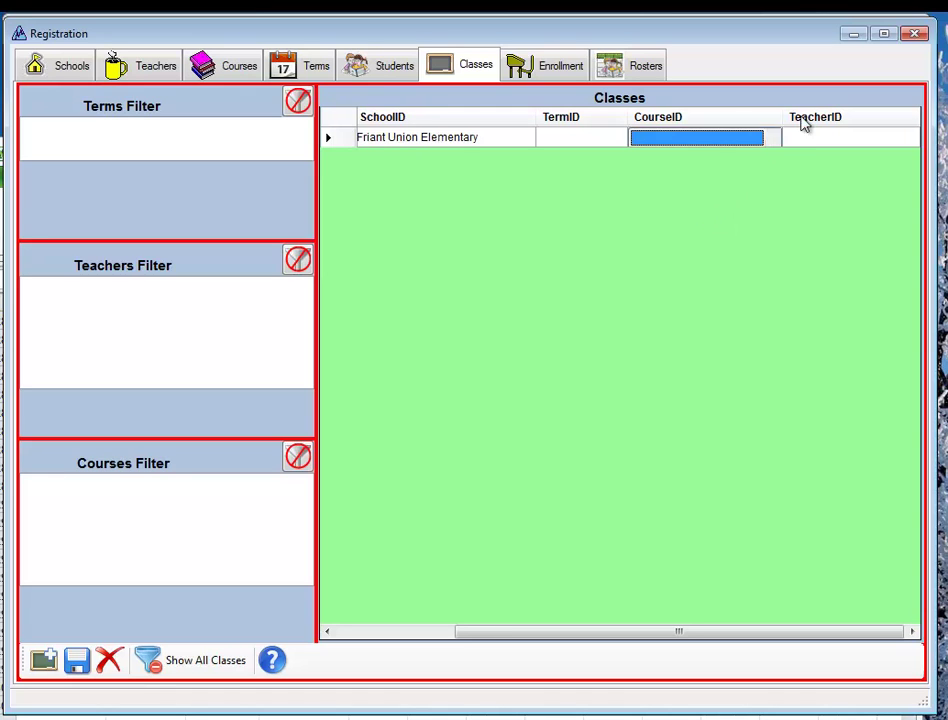
Close the Registration window, bring Goaltender's main window forward and reopen Registration on its Classes page.
{"action": "left_click", "coordinate": [913, 36]}
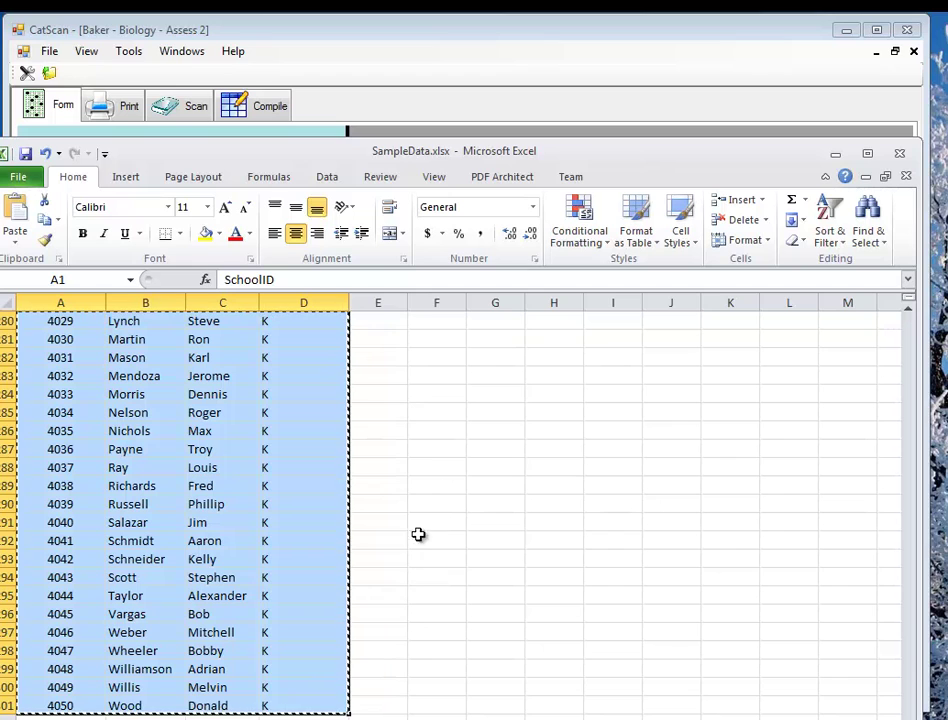
{"action": "left_click", "coordinate": [485, 76]}
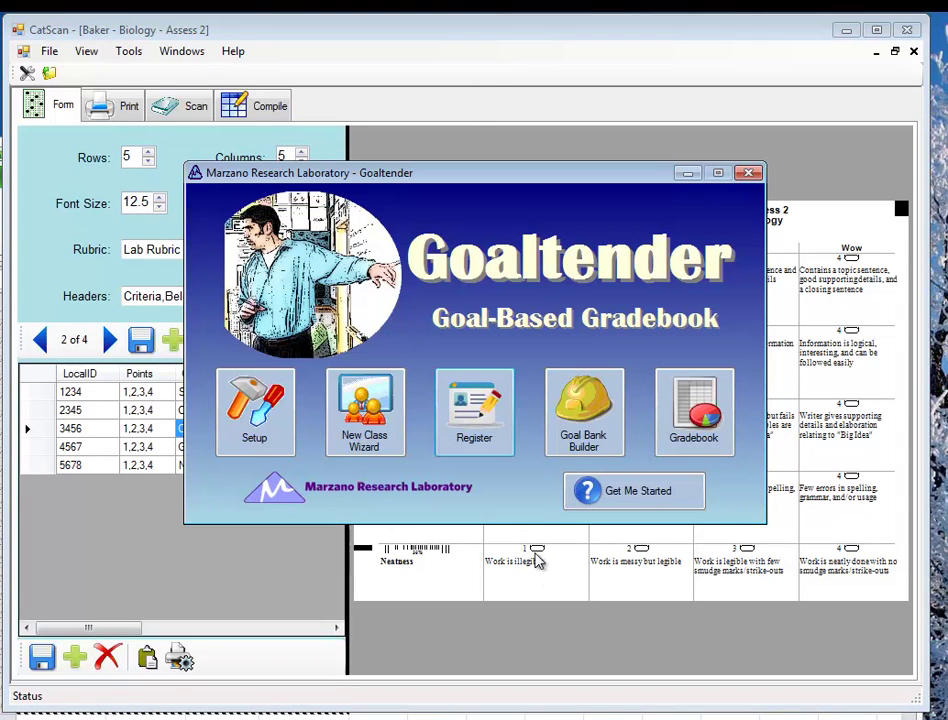
{"action": "left_click", "coordinate": [458, 416]}
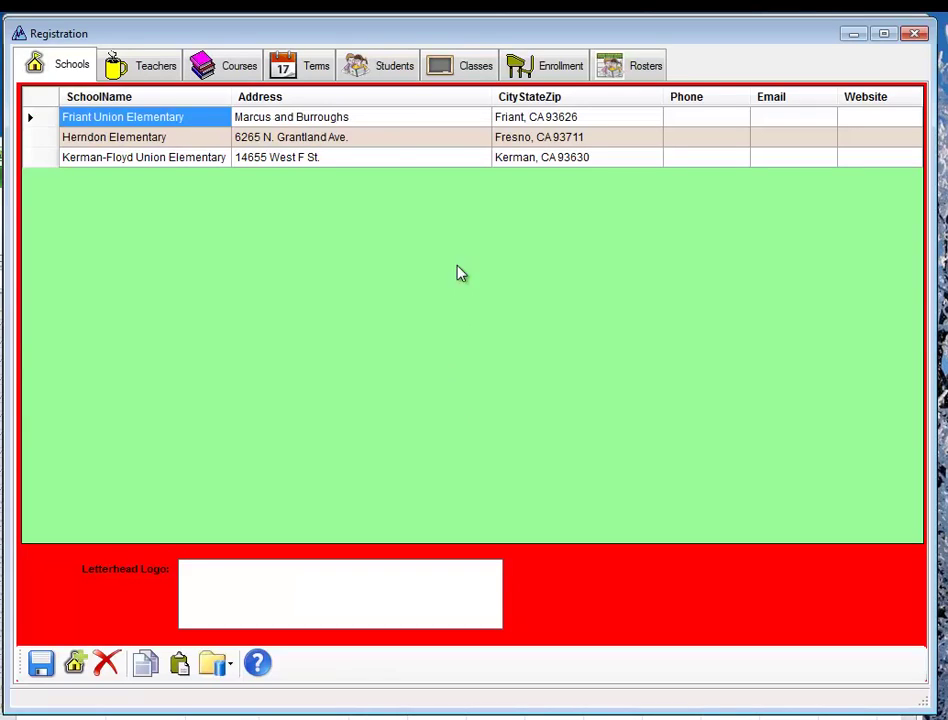
{"action": "left_click", "coordinate": [444, 67]}
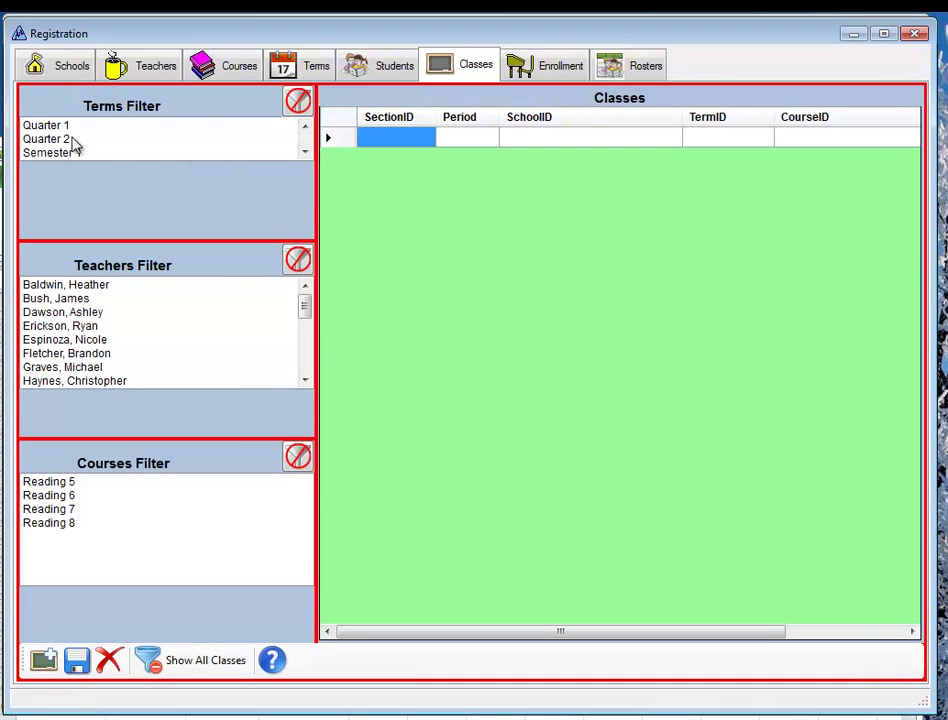
Give the blank class row section ID 1, period 2B and school Herndon Elementary.
{"action": "left_click", "coordinate": [404, 140]}
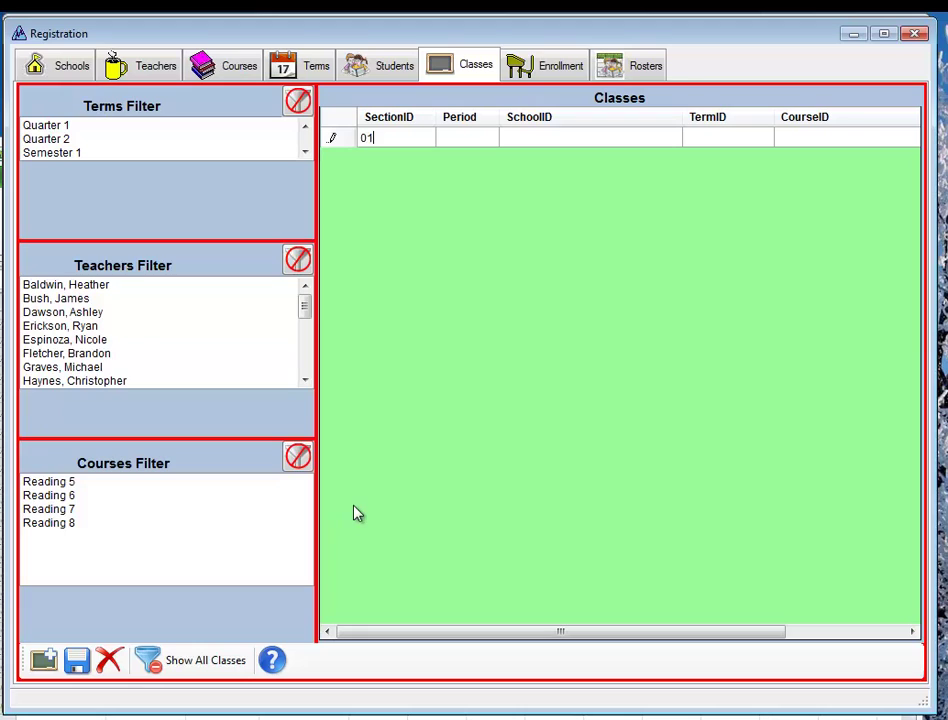
{"action": "key", "text": "Tab"}
{"action": "type", "text": "2B"}
{"action": "key", "text": "Tab"}
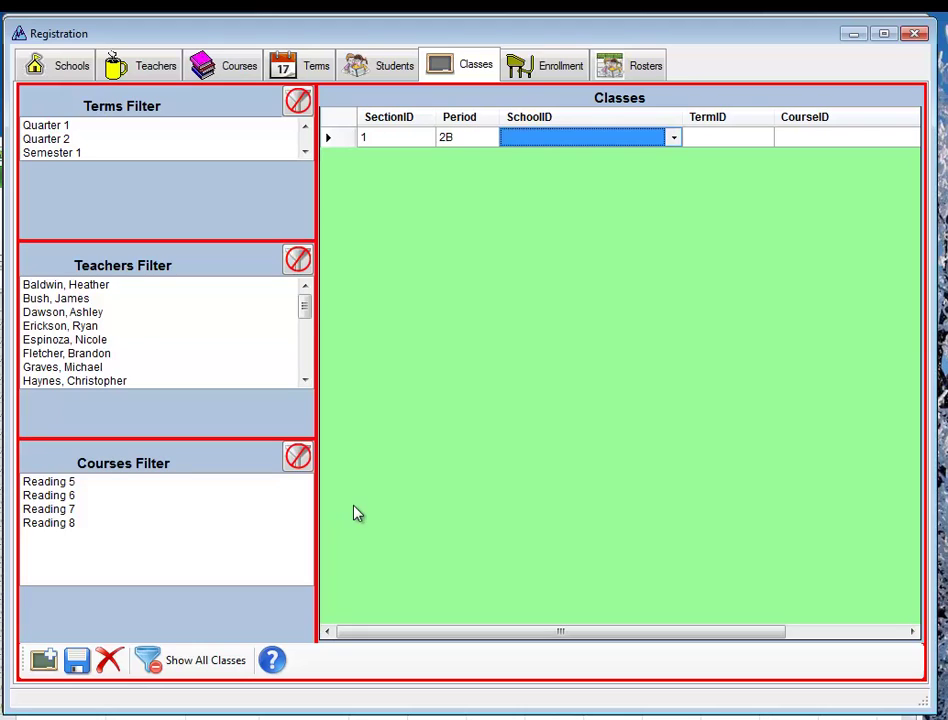
{"action": "left_click", "coordinate": [675, 143]}
{"action": "left_click", "coordinate": [679, 170]}
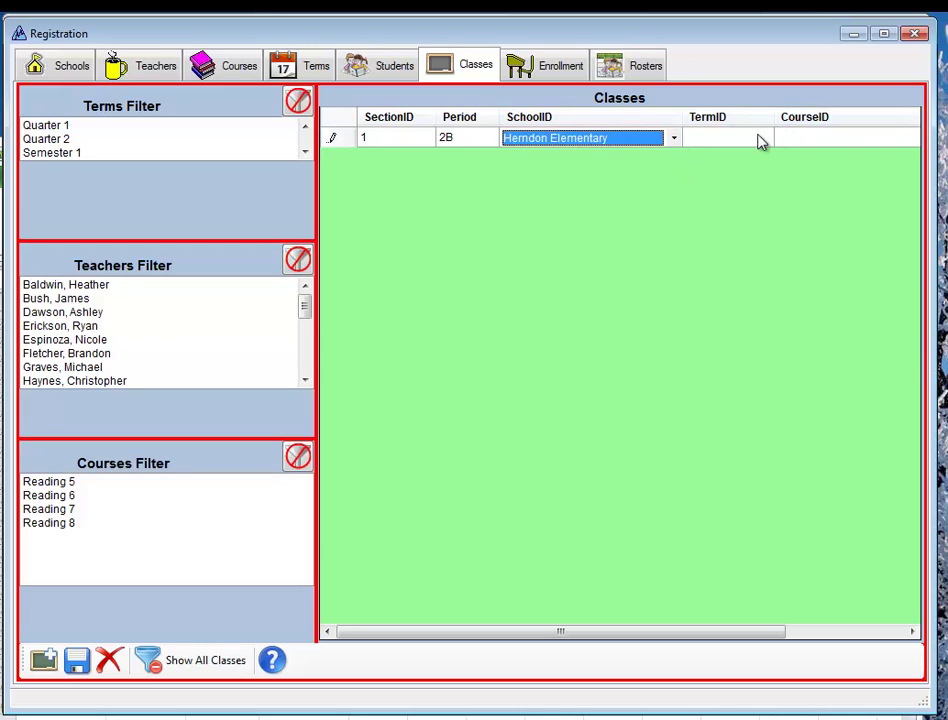
Set the Herndon Elementary class's term to Quarter 1 and its course to Reading 5.
{"action": "left_click", "coordinate": [760, 142]}
{"action": "left_click", "coordinate": [765, 139]}
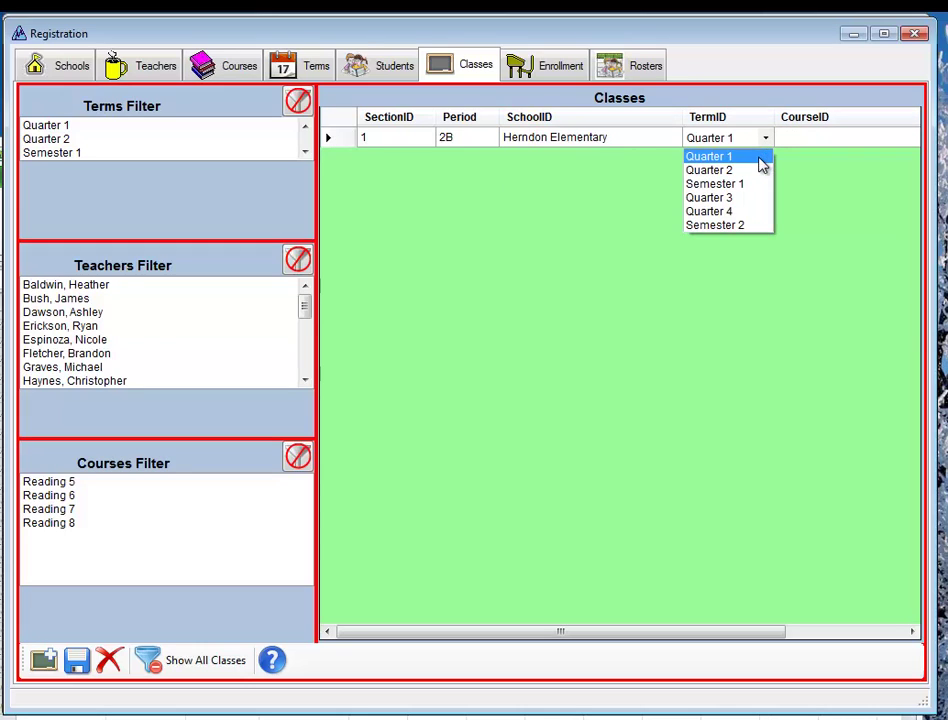
{"action": "left_click", "coordinate": [760, 158]}
{"action": "left_click", "coordinate": [855, 141]}
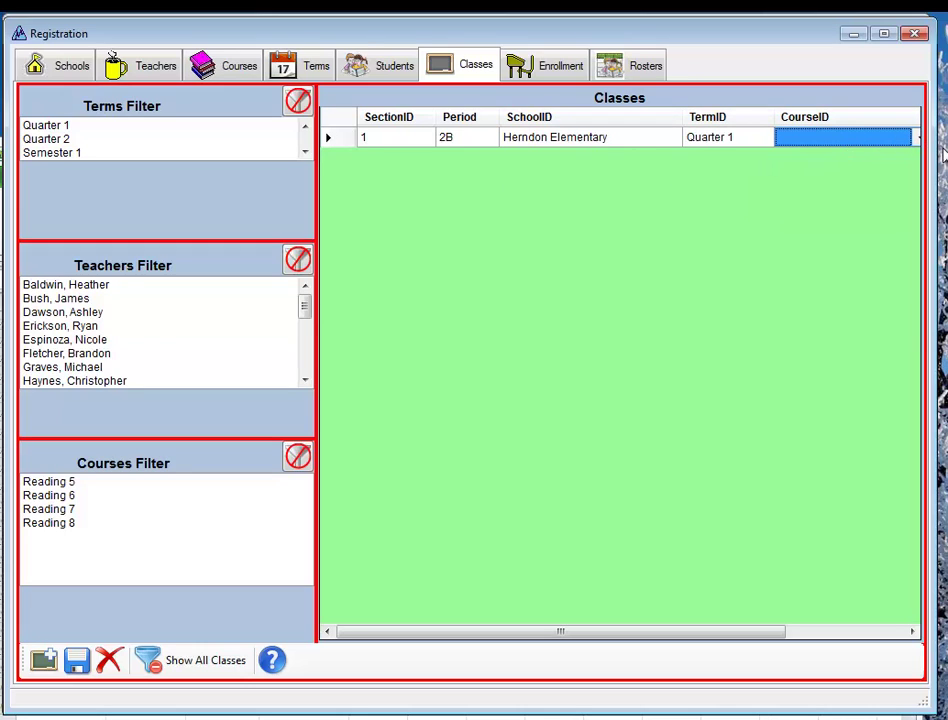
{"action": "left_click_drag", "start_coordinate": [616, 632], "coordinate": [755, 633]}
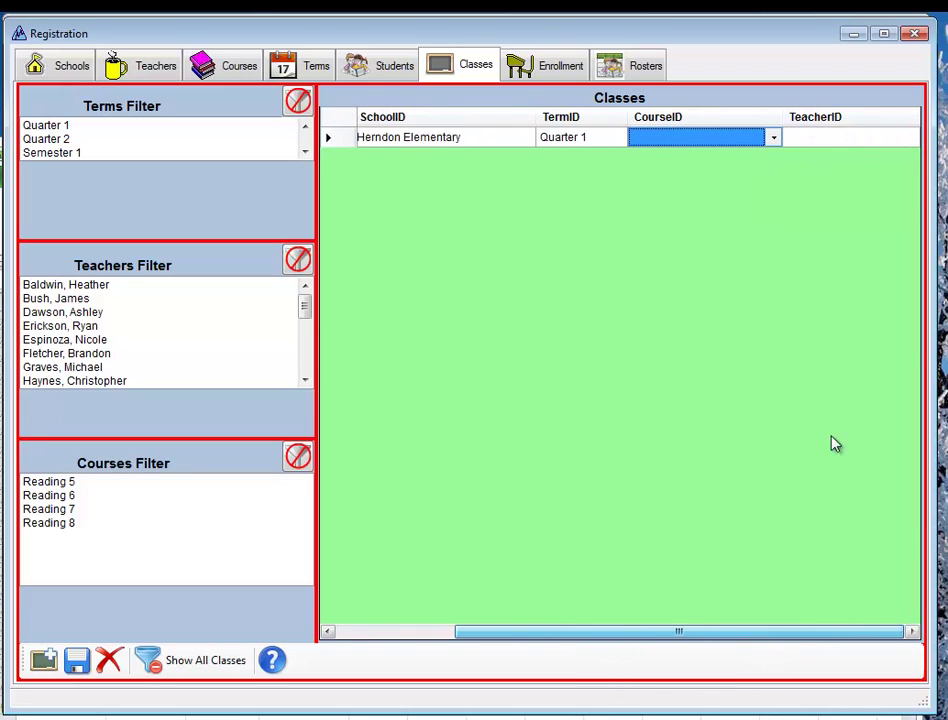
{"action": "left_click", "coordinate": [770, 139]}
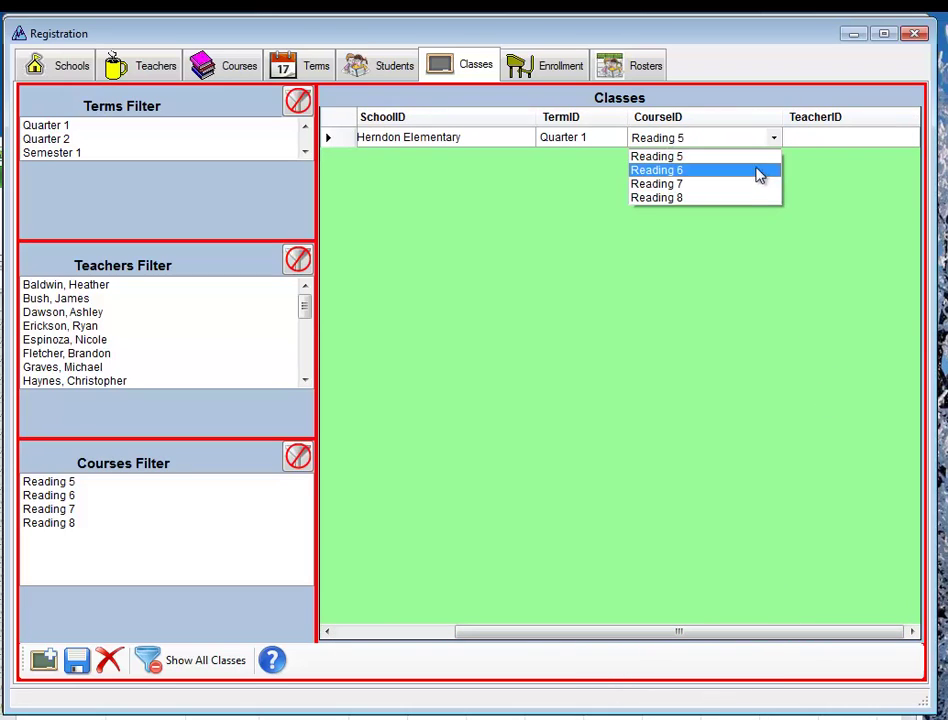
{"action": "left_click", "coordinate": [757, 160]}
Assign a teacher from the teacher list to the Reading 5 class and commit the row.
{"action": "left_click", "coordinate": [836, 140]}
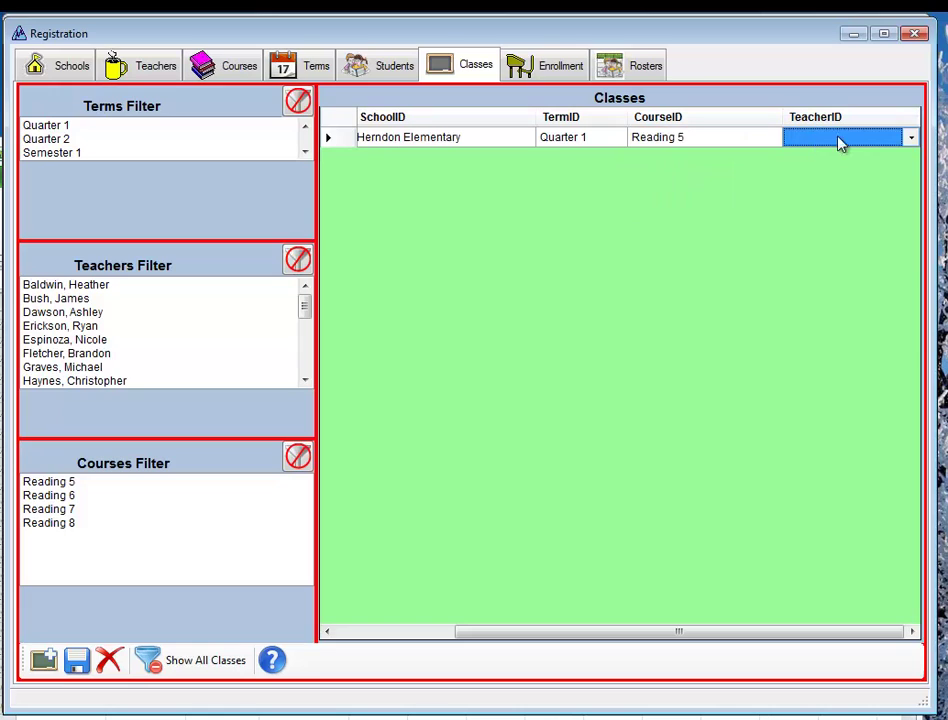
{"action": "left_click", "coordinate": [908, 140]}
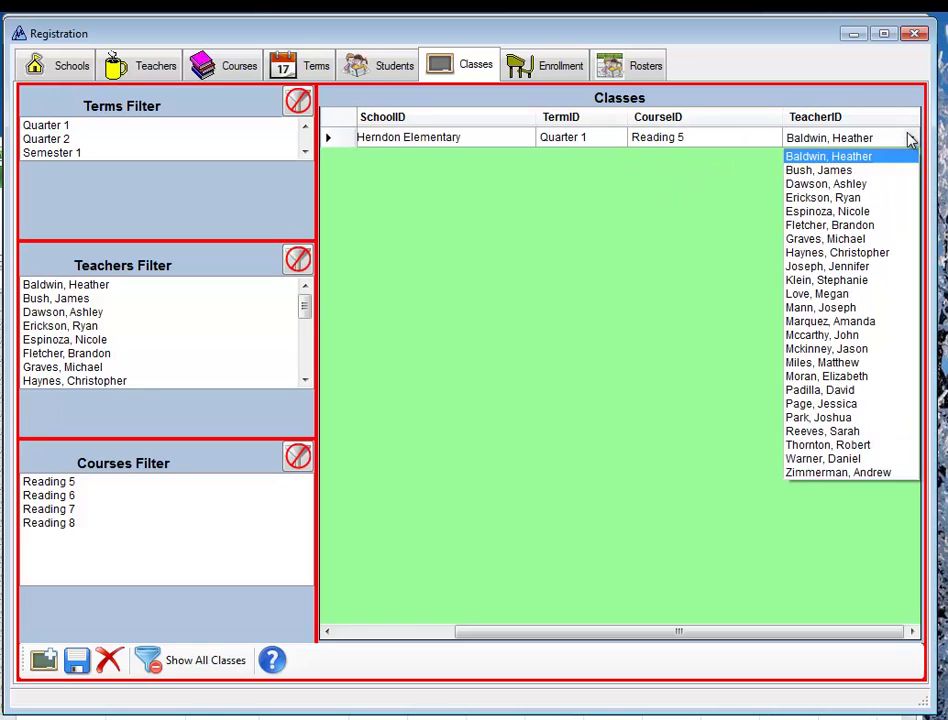
{"action": "left_click", "coordinate": [838, 336]}
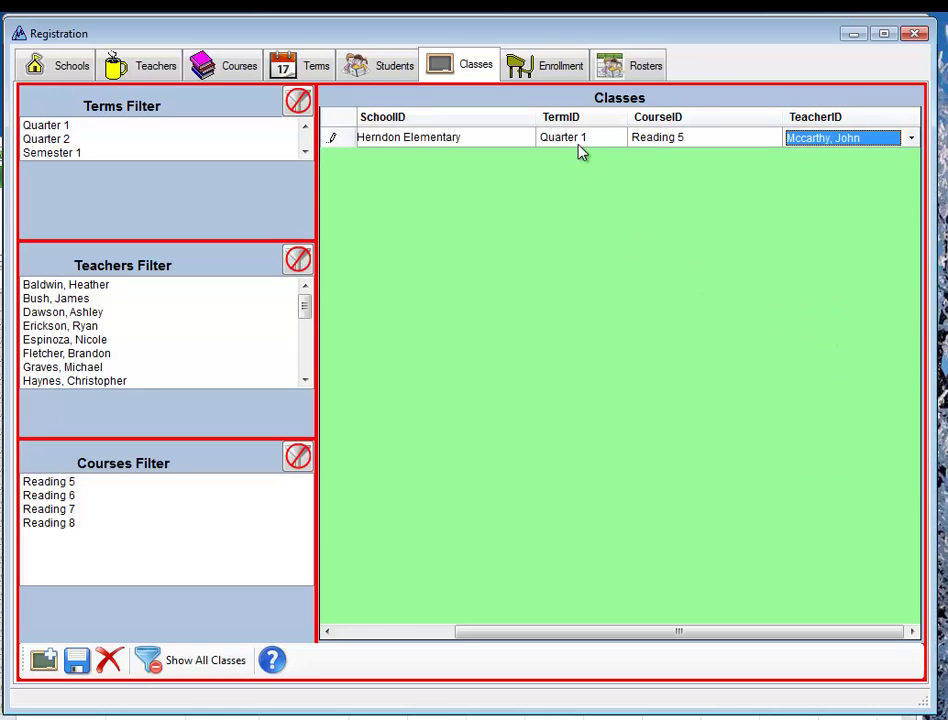
{"action": "left_click", "coordinate": [494, 140]}
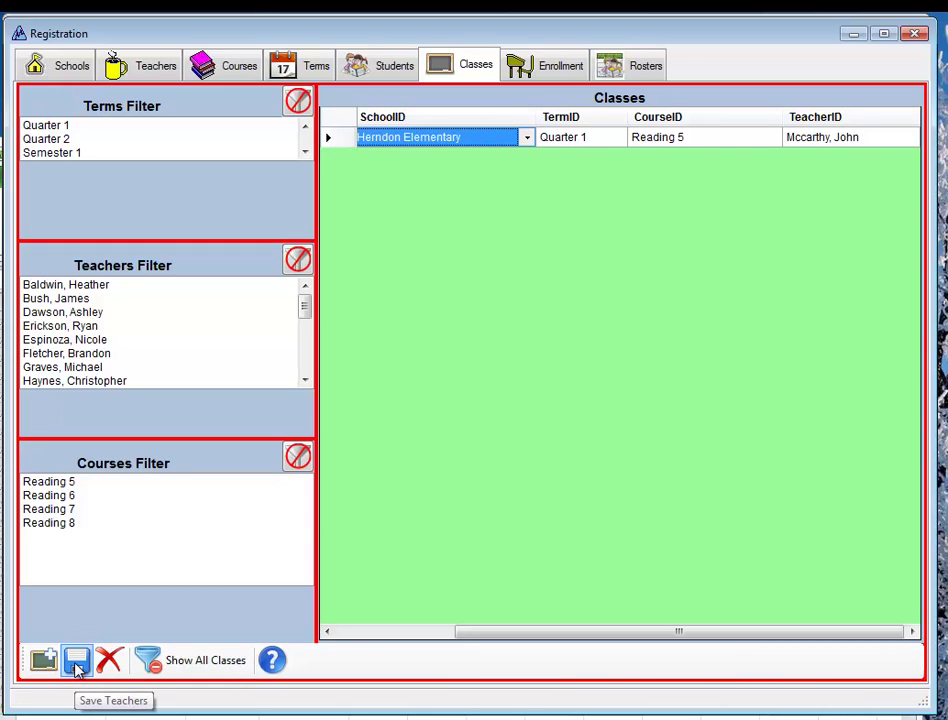
{"action": "left_click", "coordinate": [328, 631]}
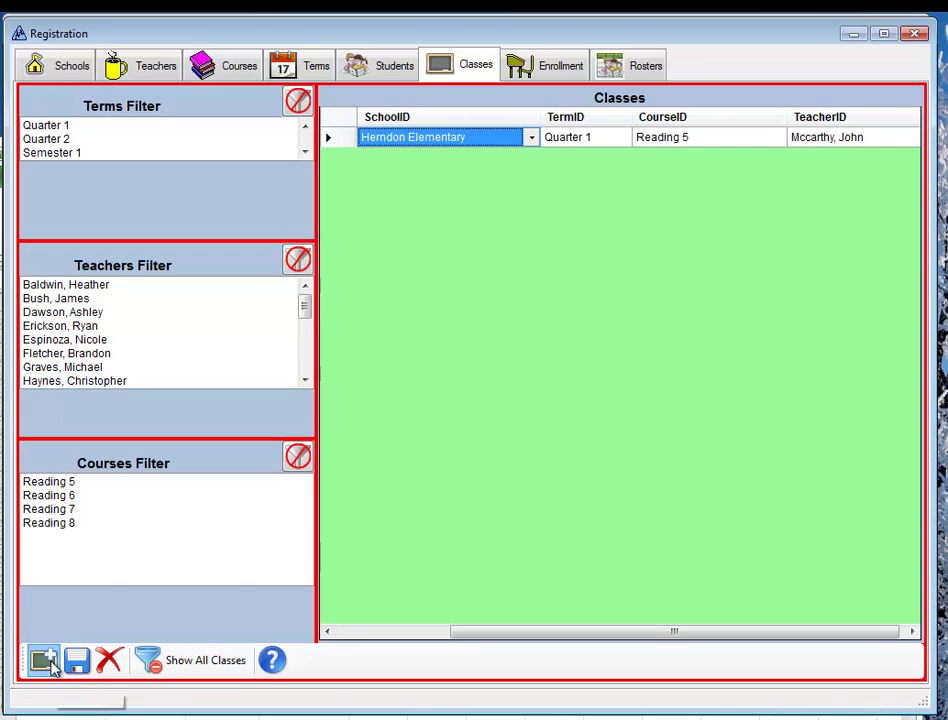
Add a second class row for Herndon Elementary and set its course to Reading 5.
{"action": "left_click", "coordinate": [43, 660]}
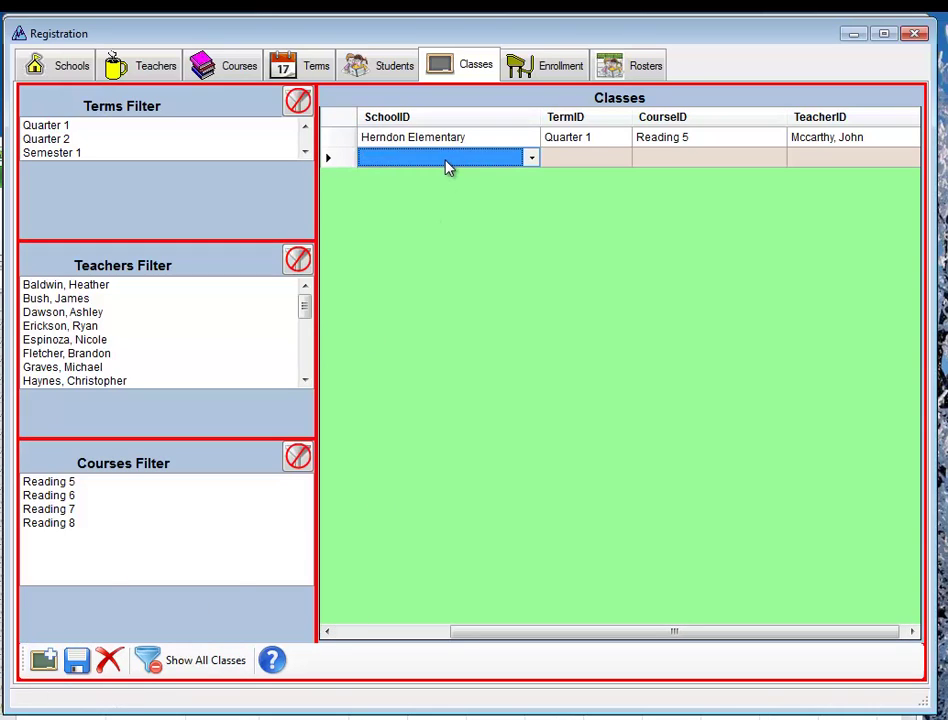
{"action": "left_click", "coordinate": [531, 159]}
{"action": "left_click", "coordinate": [512, 190]}
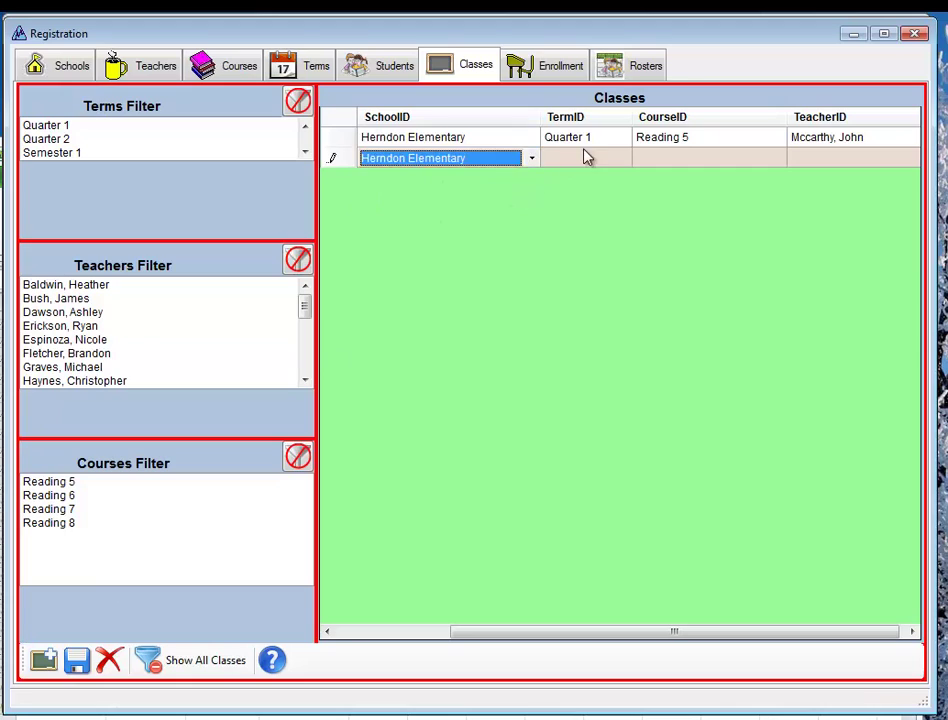
{"action": "left_click", "coordinate": [587, 160]}
{"action": "scroll", "coordinate": [626, 165], "scroll_direction": "down", "scroll_amount": 1}
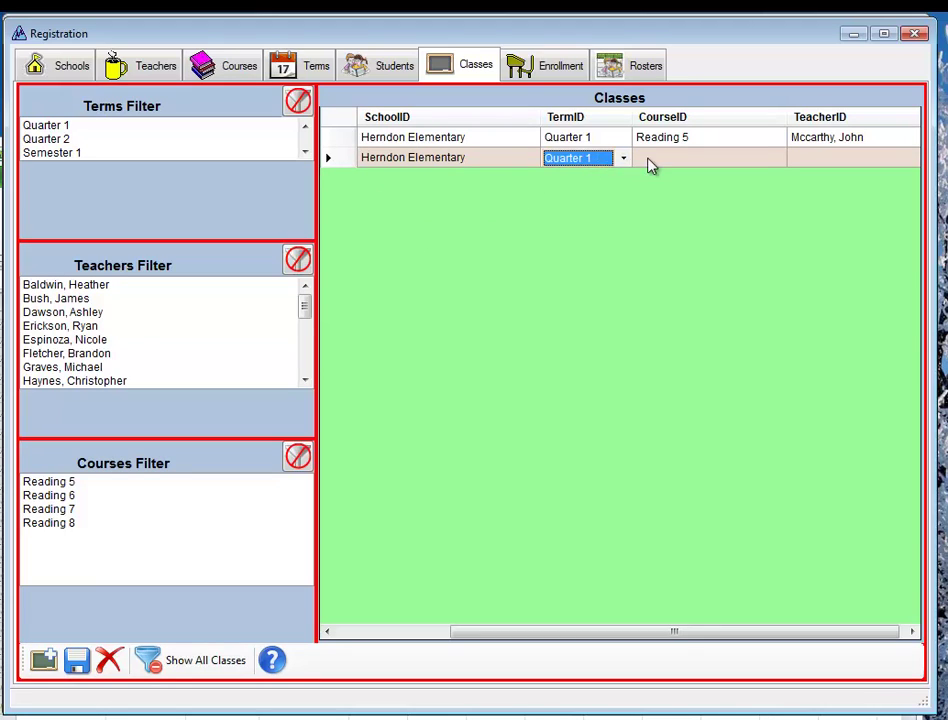
{"action": "left_click", "coordinate": [725, 162]}
{"action": "left_click", "coordinate": [776, 159]}
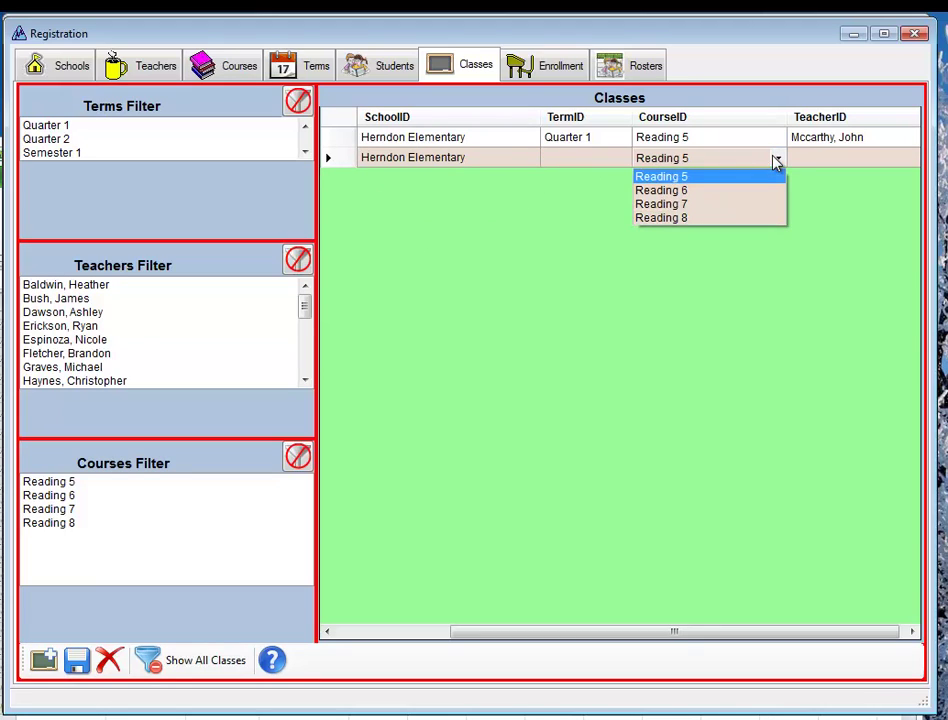
{"action": "left_click", "coordinate": [783, 172]}
Assign a different teacher from the teacher list to the second Reading 5 class and commit the row.
{"action": "left_click", "coordinate": [827, 160]}
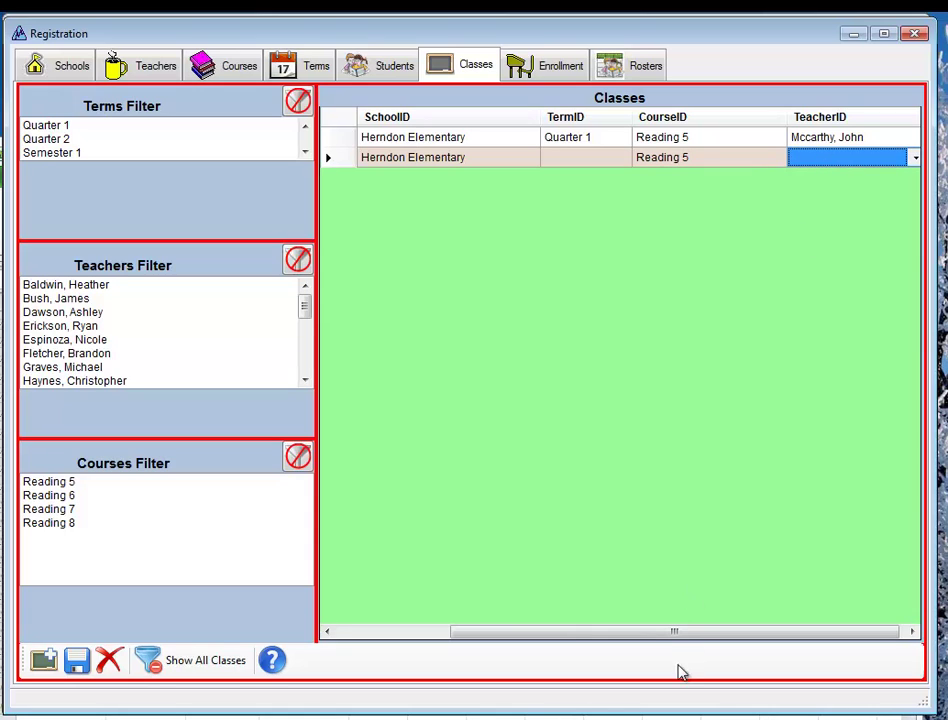
{"action": "left_click_drag", "start_coordinate": [677, 633], "coordinate": [942, 283]}
{"action": "left_click", "coordinate": [911, 158]}
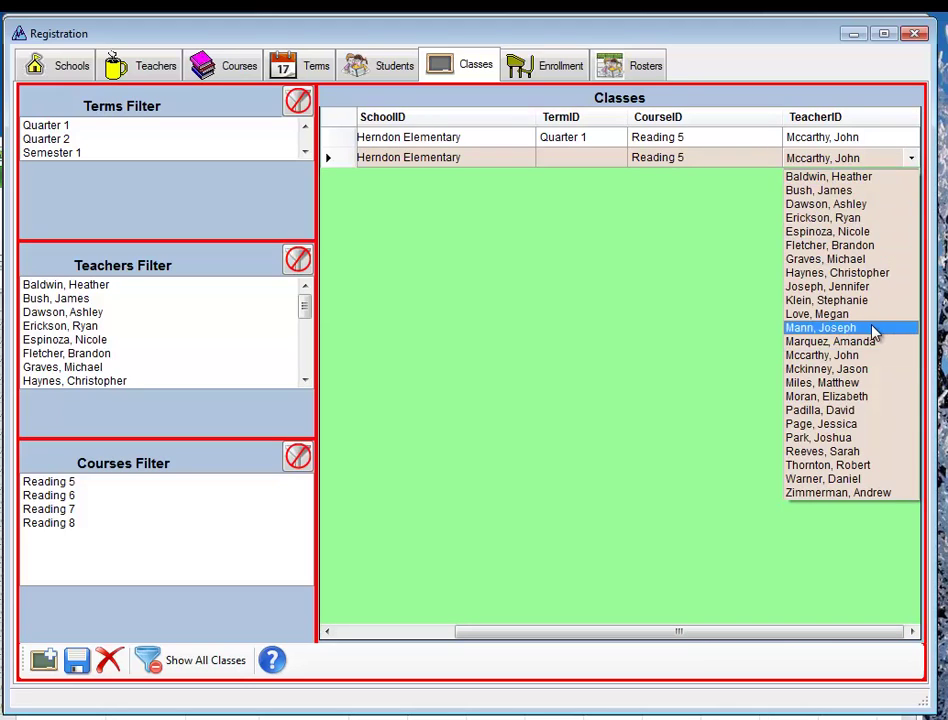
{"action": "left_click", "coordinate": [820, 328]}
{"action": "left_click", "coordinate": [805, 139]}
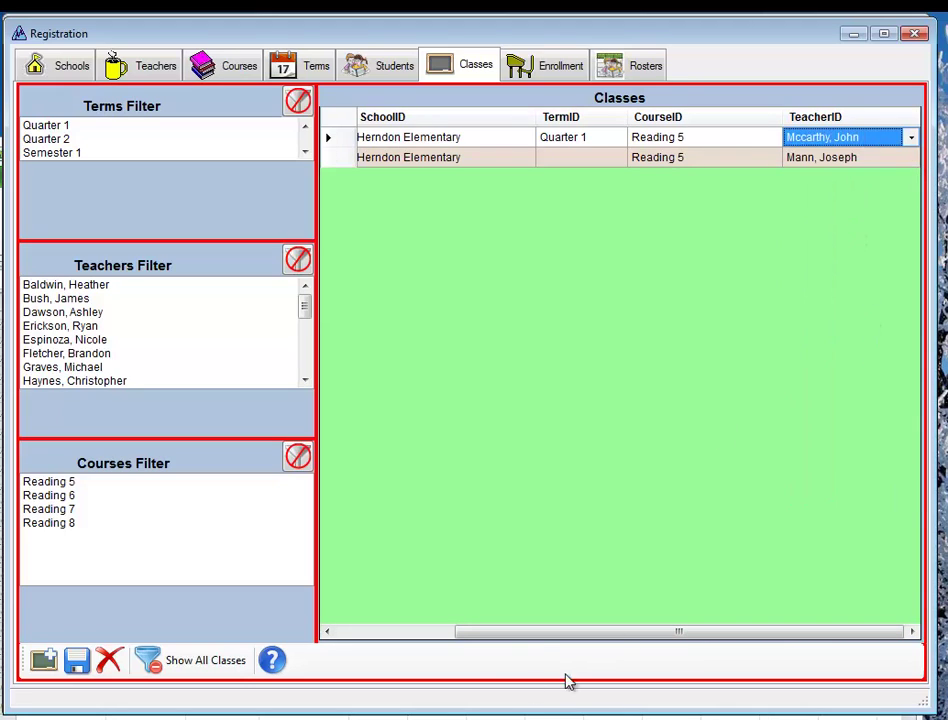
Set the second Reading 5 class's blank term to Quarter 1.
{"action": "left_click_drag", "start_coordinate": [620, 635], "coordinate": [791, 644]}
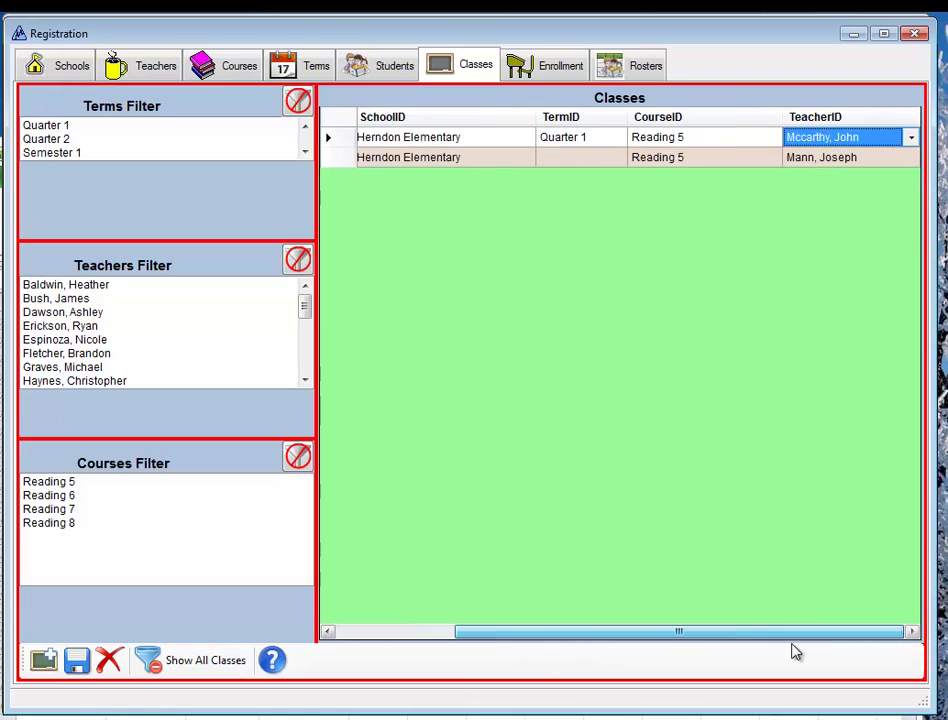
{"action": "left_click", "coordinate": [582, 158]}
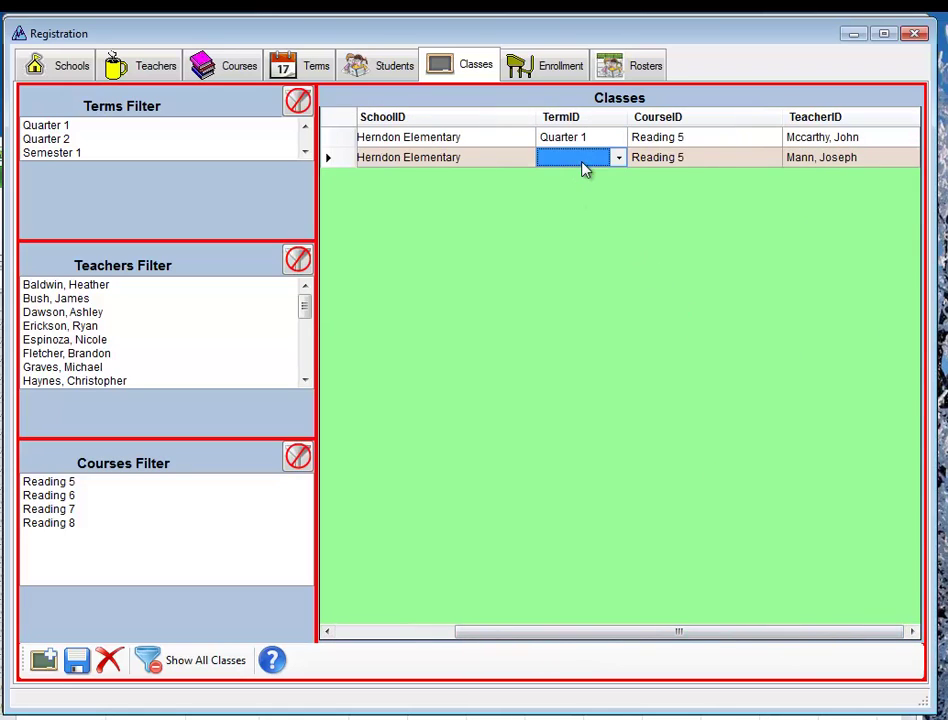
{"action": "scroll", "coordinate": [603, 165], "scroll_direction": "down", "scroll_amount": 1}
{"action": "left_click", "coordinate": [618, 162]}
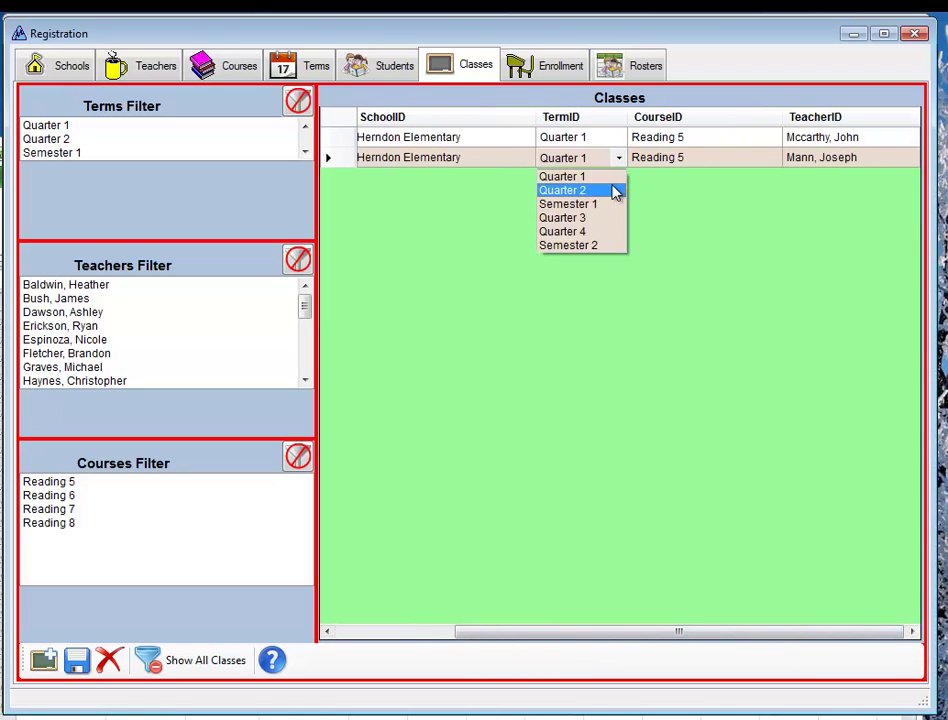
{"action": "left_click", "coordinate": [612, 176]}
{"action": "left_click", "coordinate": [671, 160]}
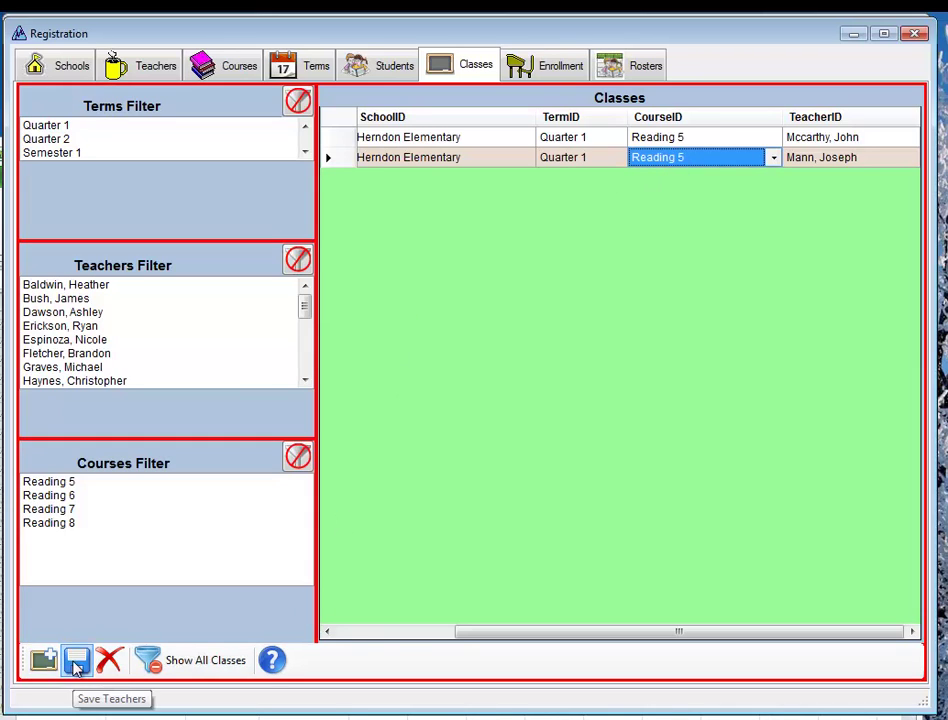
Enter section ID 1 and period 2A for the second Reading 5 class.
{"action": "left_click", "coordinate": [387, 631]}
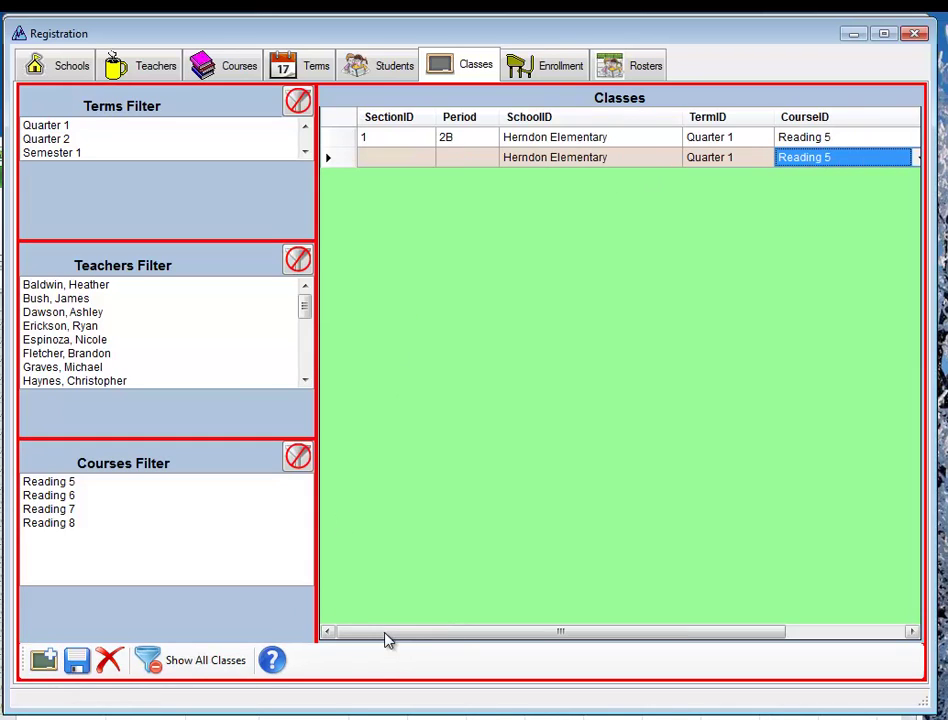
{"action": "left_click", "coordinate": [395, 160]}
{"action": "type", "text": "1"}
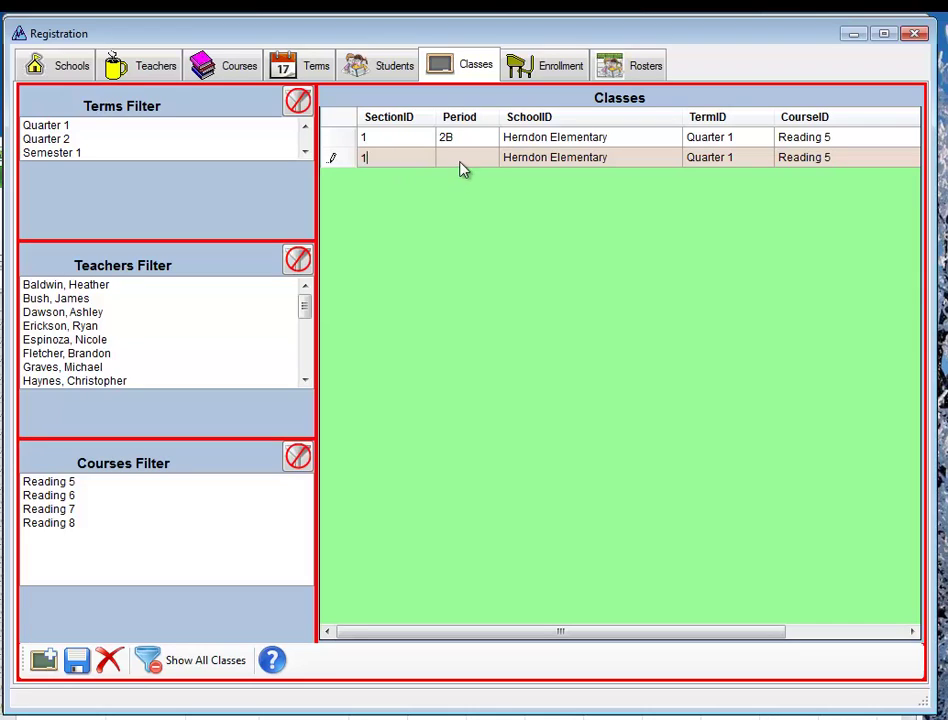
{"action": "key", "text": "Tab"}
{"action": "type", "text": "2A"}
{"action": "key", "text": "Return"}
{"action": "left_click", "coordinate": [532, 162]}
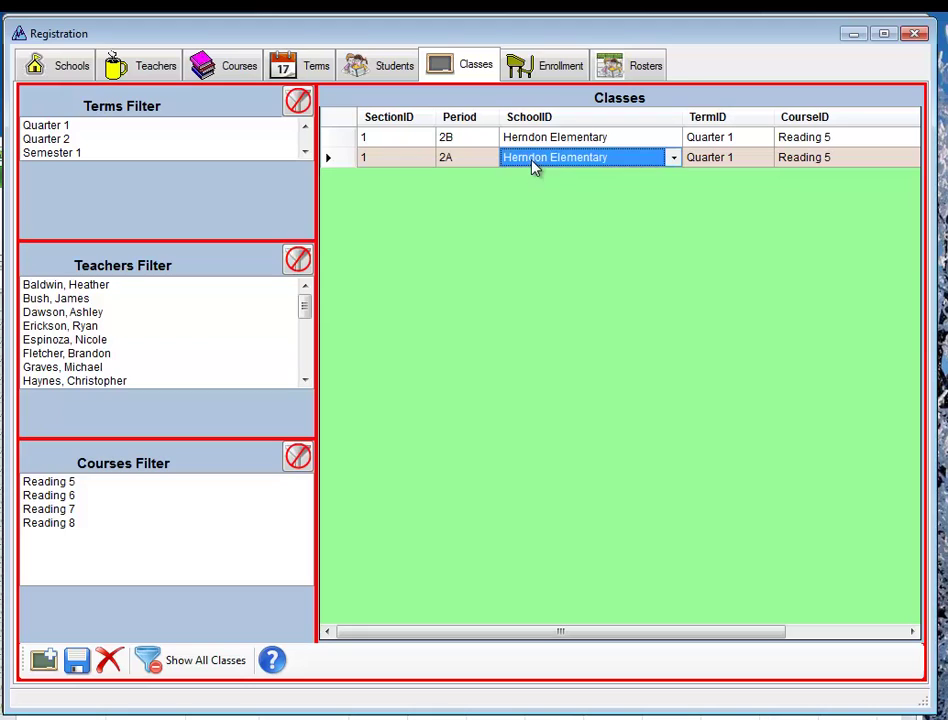
Change the period 2A class's section ID to 2 and commit the row.
{"action": "left_click", "coordinate": [370, 158]}
{"action": "type", "text": "2"}
{"action": "left_click", "coordinate": [470, 162]}
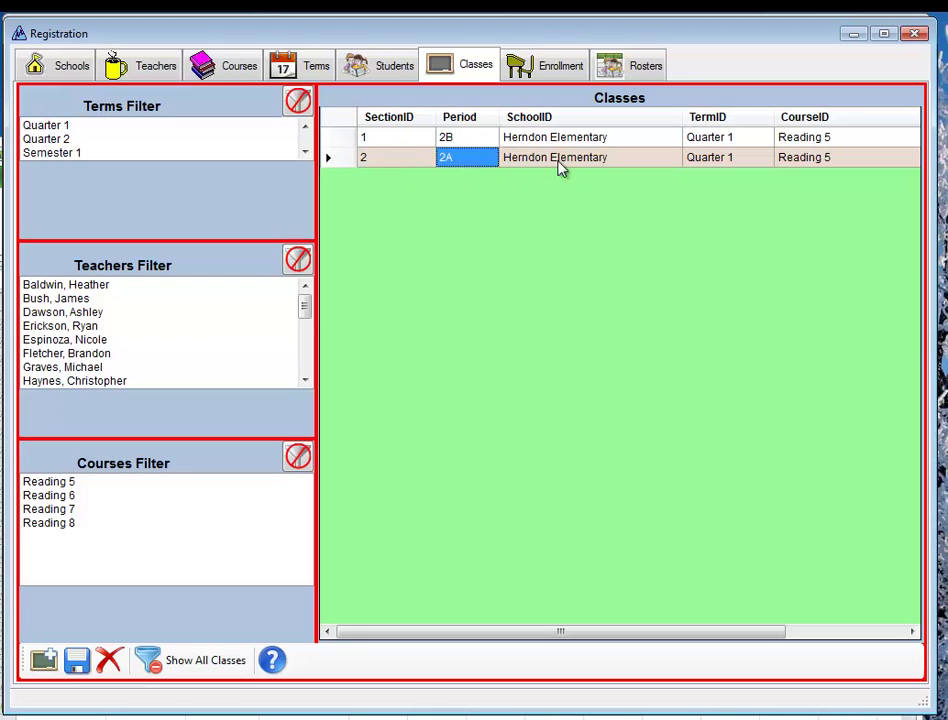
{"action": "left_click", "coordinate": [620, 162]}
{"action": "left_click", "coordinate": [704, 160]}
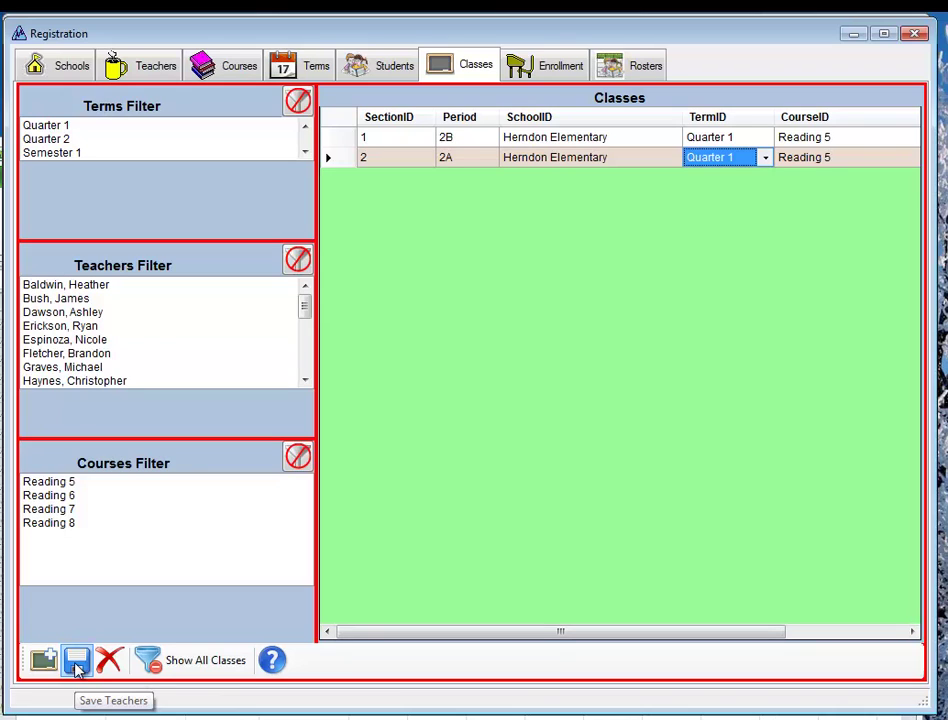
{"action": "left_click", "coordinate": [395, 137]}
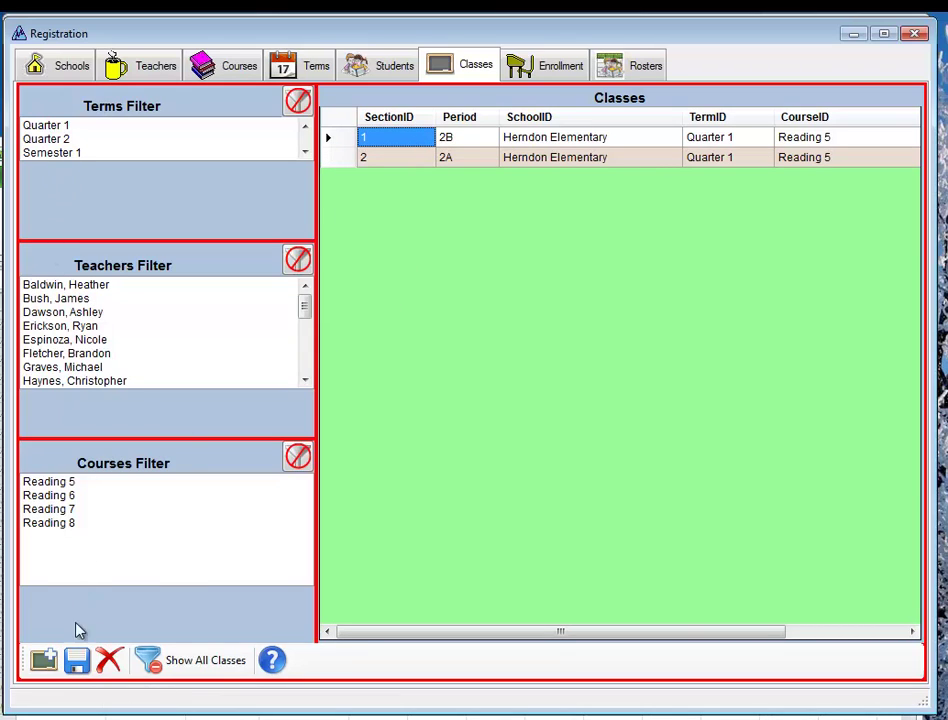
Add a third class row with section ID 3 and period 3A.
{"action": "left_click", "coordinate": [44, 660]}
{"action": "left_click", "coordinate": [371, 182]}
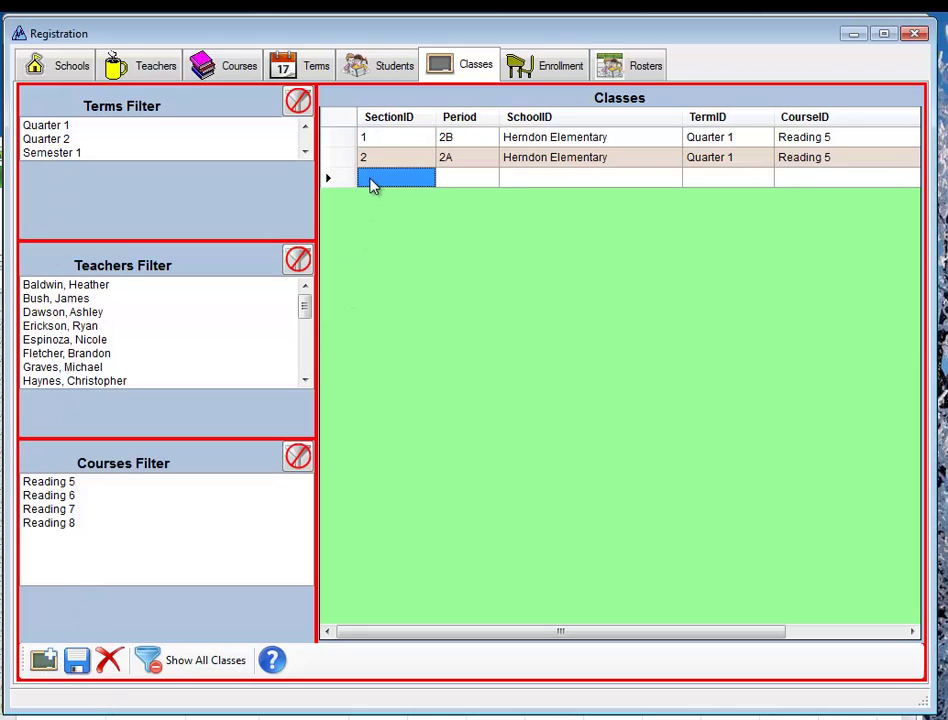
{"action": "left_click", "coordinate": [385, 180]}
{"action": "type", "text": "3"}
{"action": "left_click", "coordinate": [470, 182]}
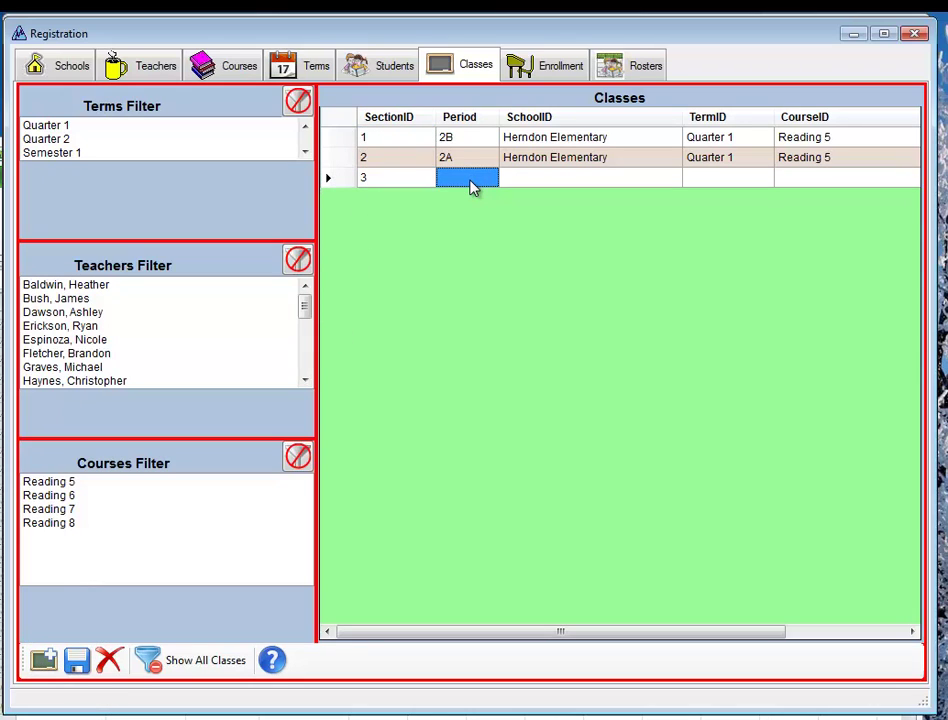
{"action": "type", "text": "3A"}
{"action": "key", "text": "Tab"}
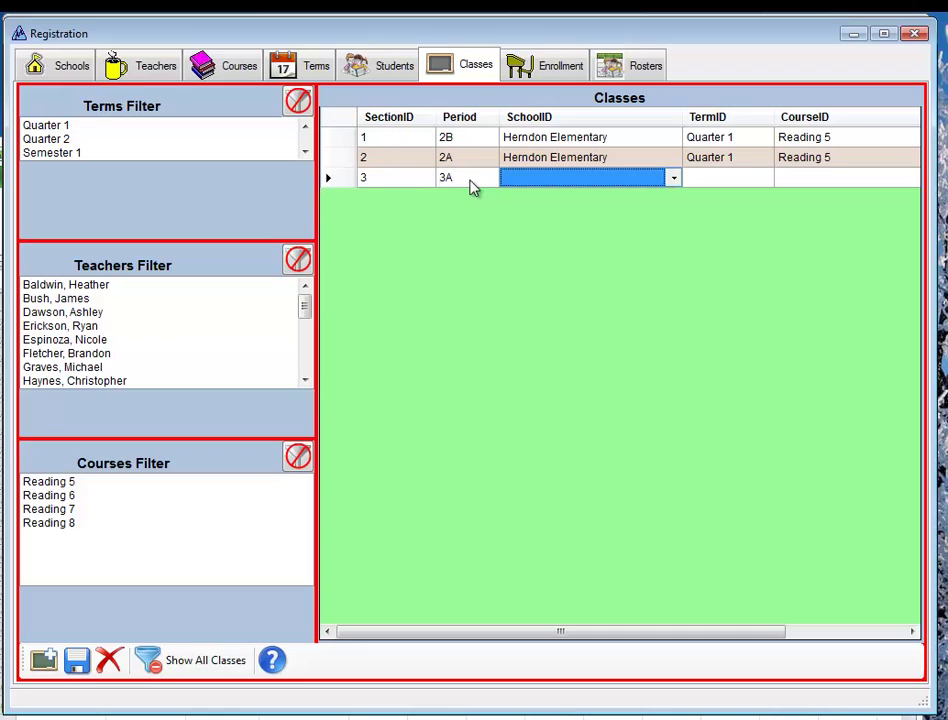
Set the period 3A class's school to Herndon Elementary and its term to Quarter 1.
{"action": "key", "text": "Down"}
{"action": "key", "text": "Tab"}
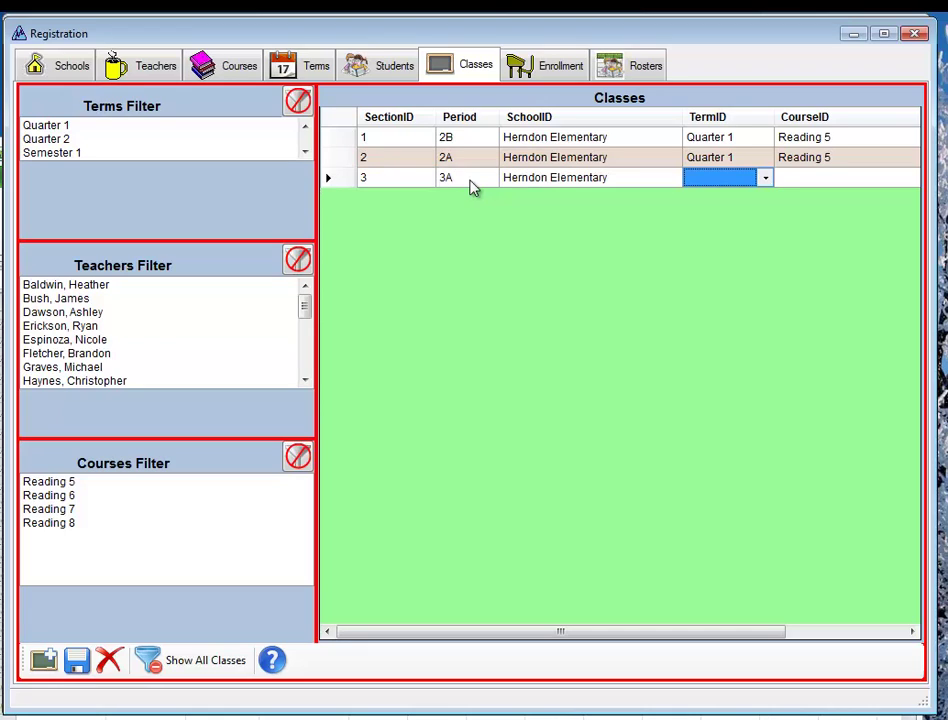
{"action": "key", "text": "Down"}
{"action": "key", "text": "Down"}
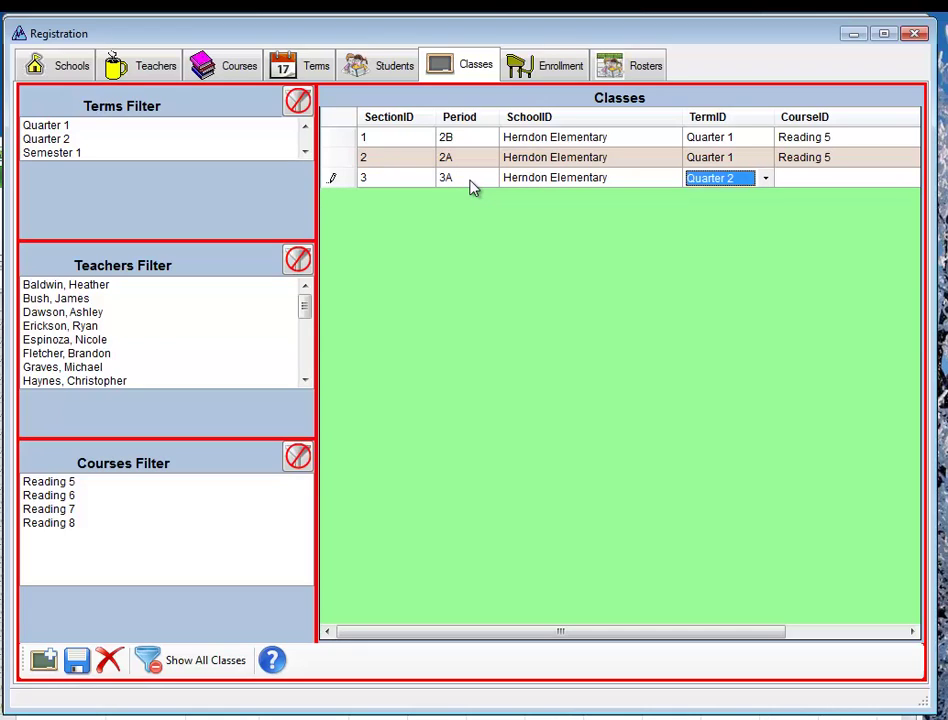
{"action": "key", "text": "Tab"}
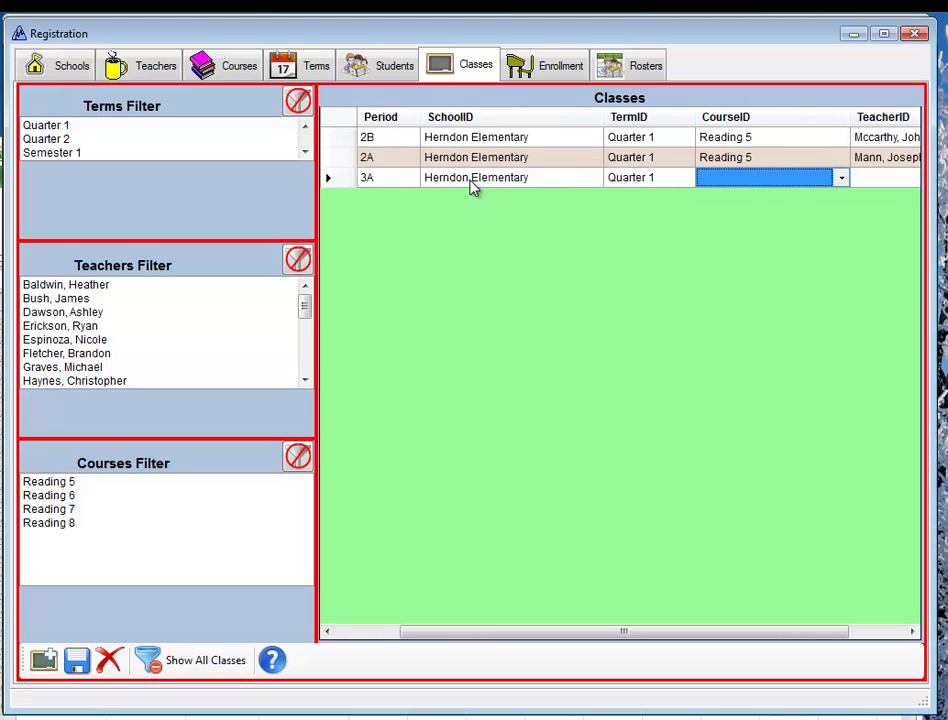
Set the period 3A class's course to Reading 5, assign it a teacher other than those of the first two classes, and commit the row.
{"action": "key", "text": "Down"}
{"action": "key", "text": "Down"}
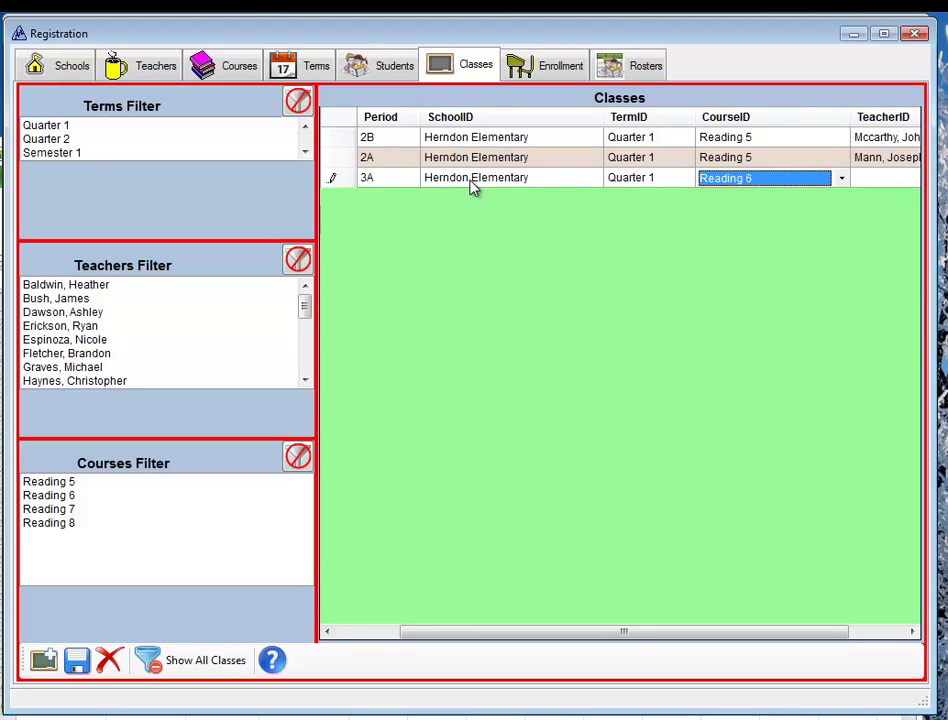
{"action": "key", "text": "Up"}
{"action": "key", "text": "Tab"}
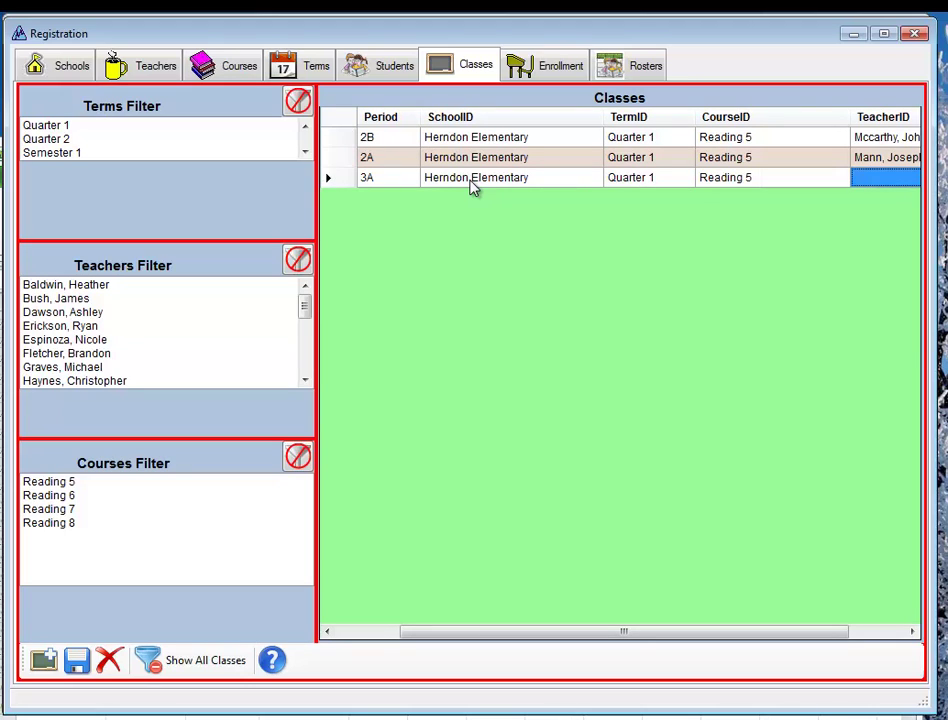
{"action": "key", "text": "m"}
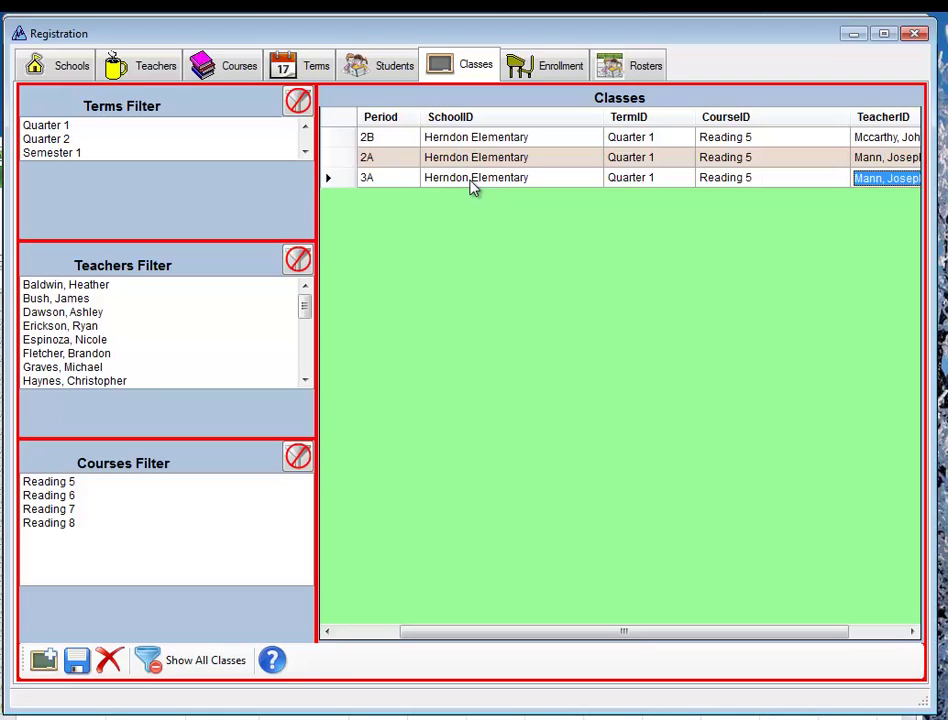
{"action": "key", "text": "b"}
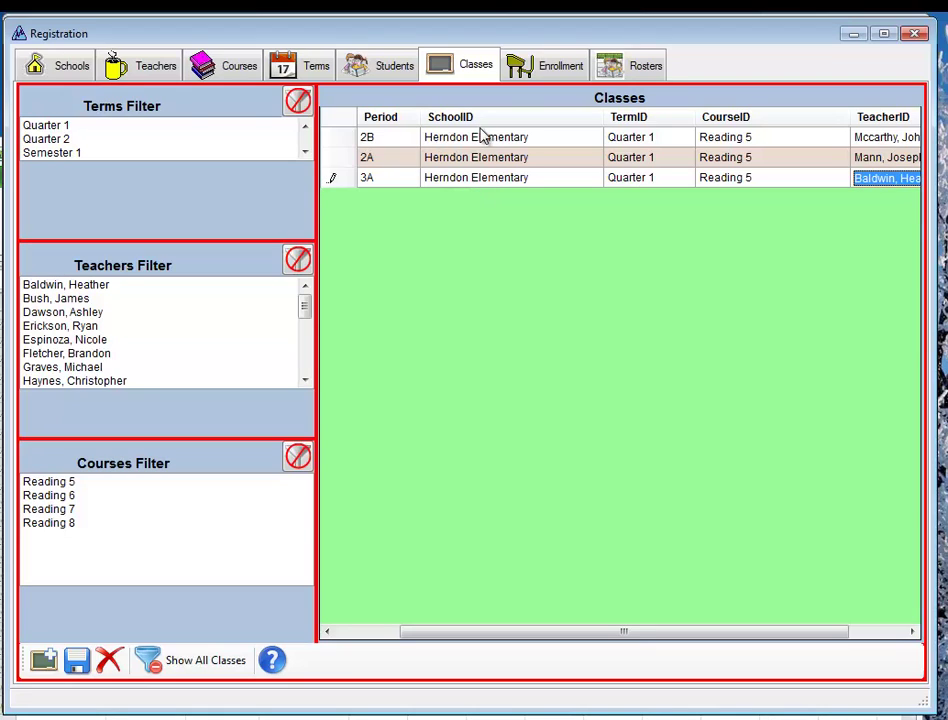
{"action": "left_click", "coordinate": [480, 137]}
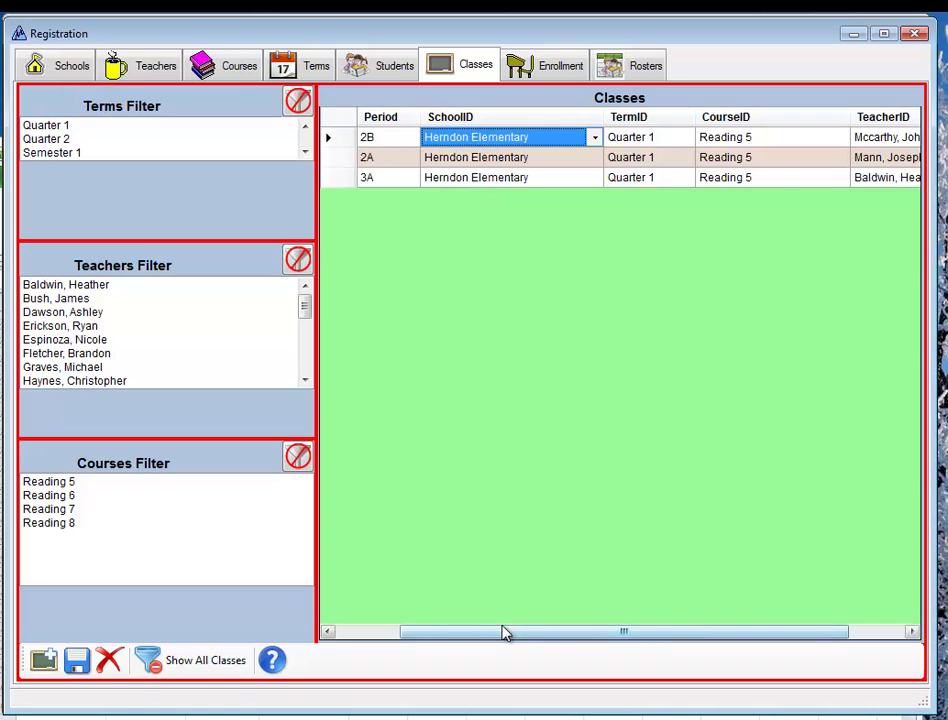
{"action": "left_click_drag", "start_coordinate": [505, 627], "coordinate": [624, 631]}
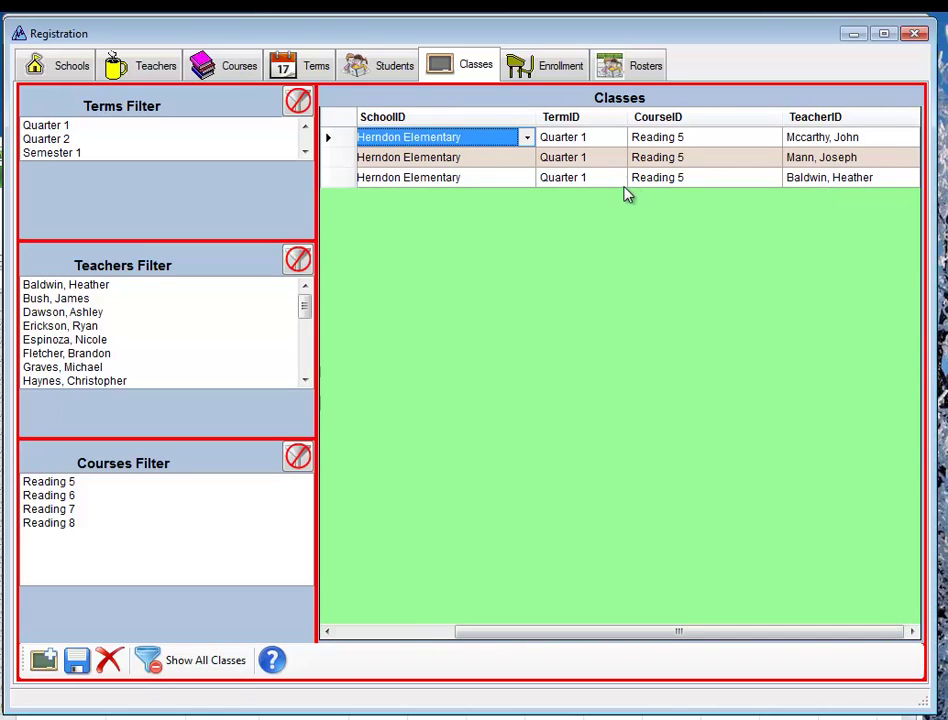
{"action": "left_click_drag", "start_coordinate": [474, 633], "coordinate": [271, 654]}
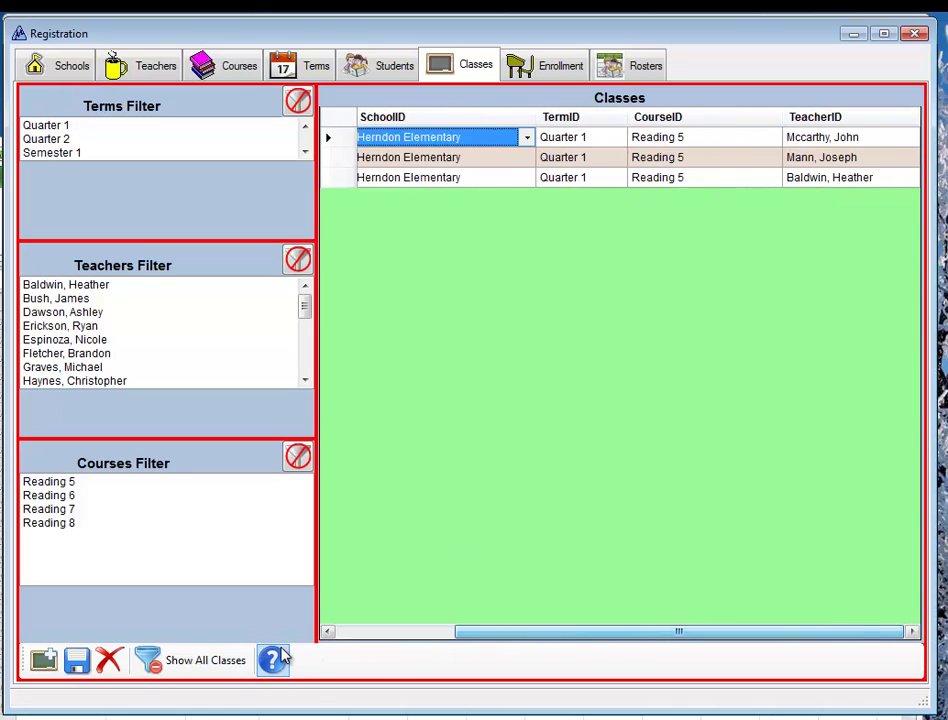
{"action": "left_click", "coordinate": [385, 179]}
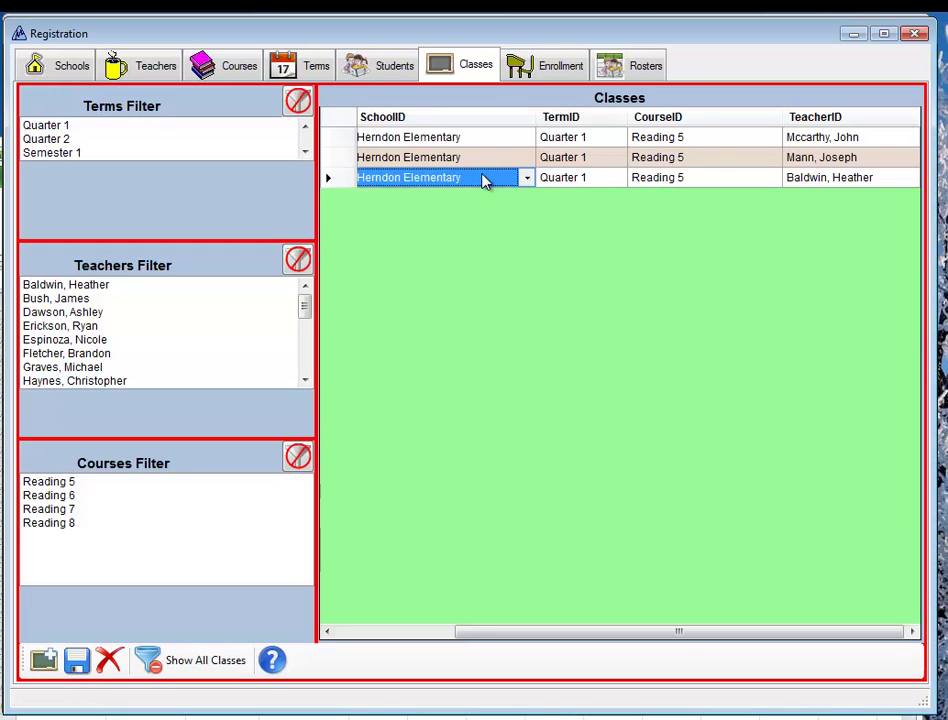
Open the Enrollment page and filter its class list by the grade 5 Reading course and Quarter 1.
{"action": "left_click", "coordinate": [539, 68]}
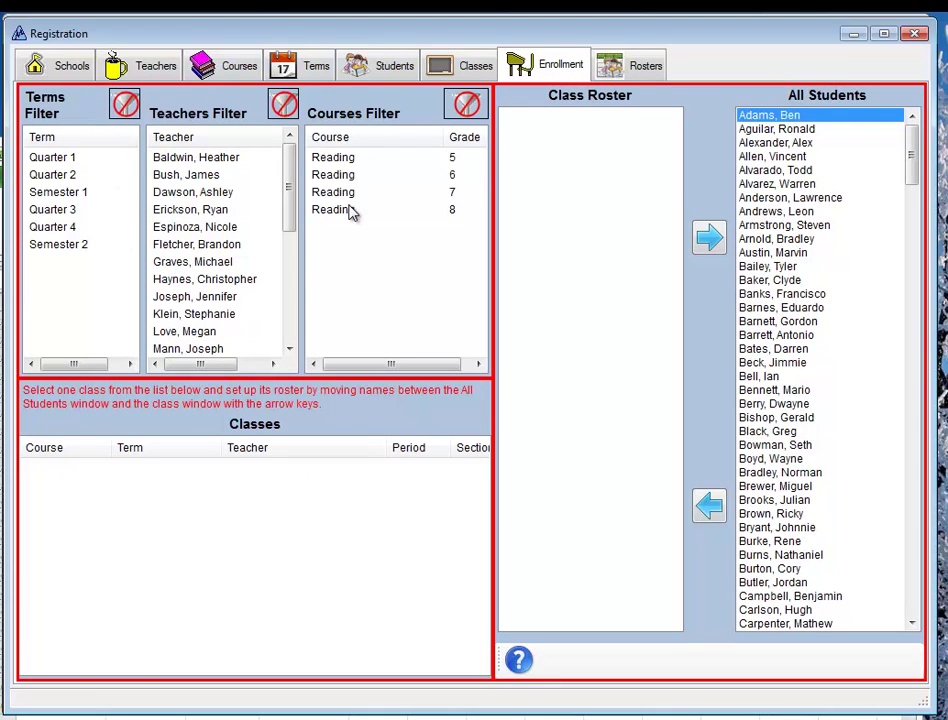
{"action": "left_click", "coordinate": [353, 160]}
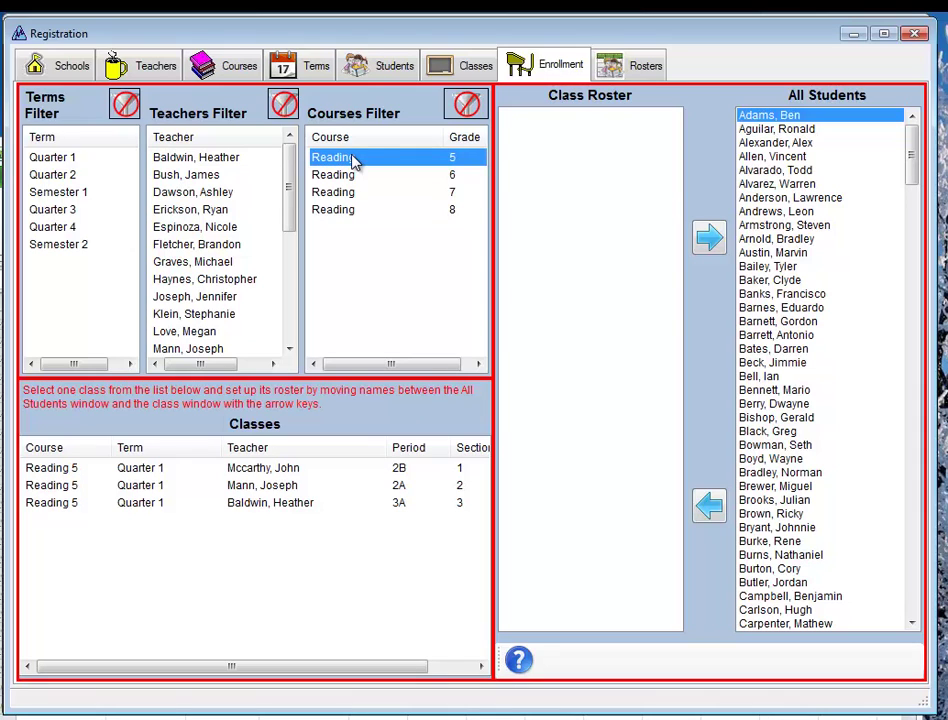
{"action": "left_click", "coordinate": [55, 160]}
{"action": "left_click", "coordinate": [55, 177]}
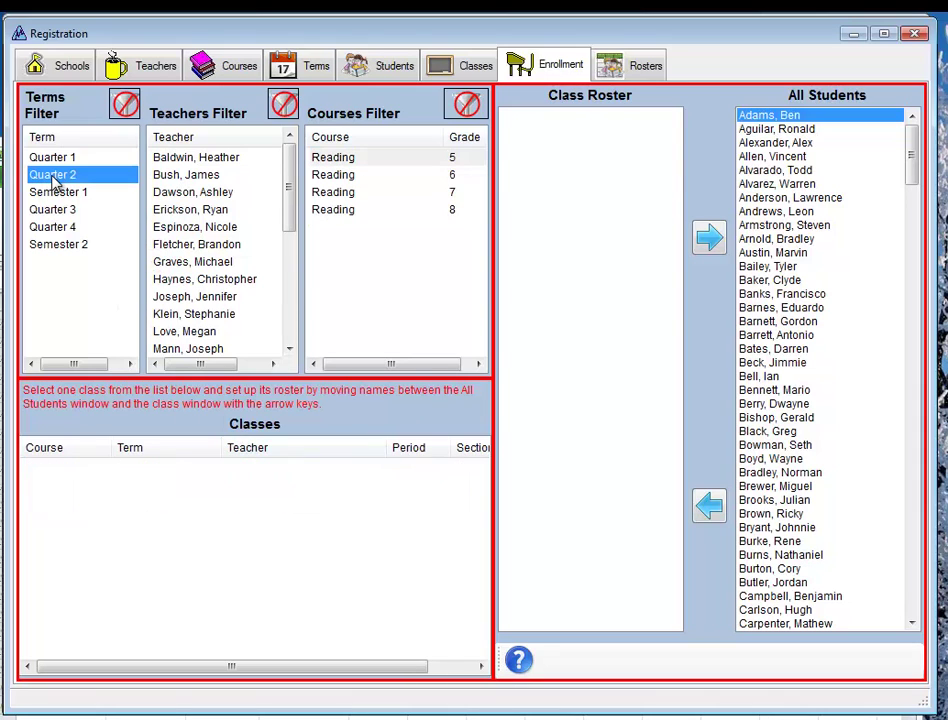
{"action": "left_click", "coordinate": [55, 160]}
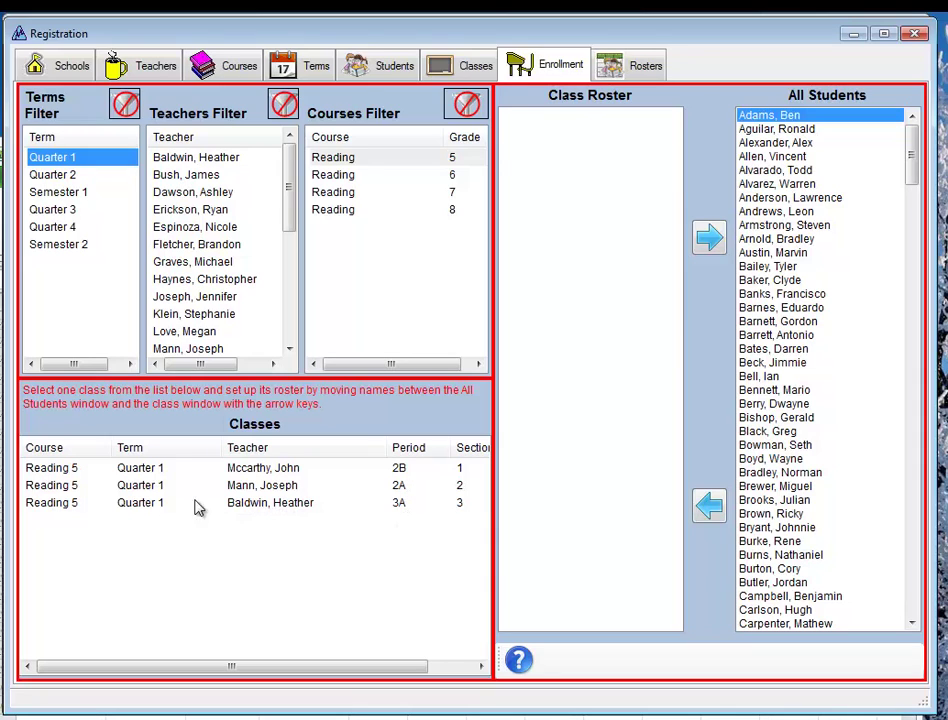
Open the period 2B Reading 5 class's roster and remove all students currently enrolled in it.
{"action": "left_click", "coordinate": [67, 469]}
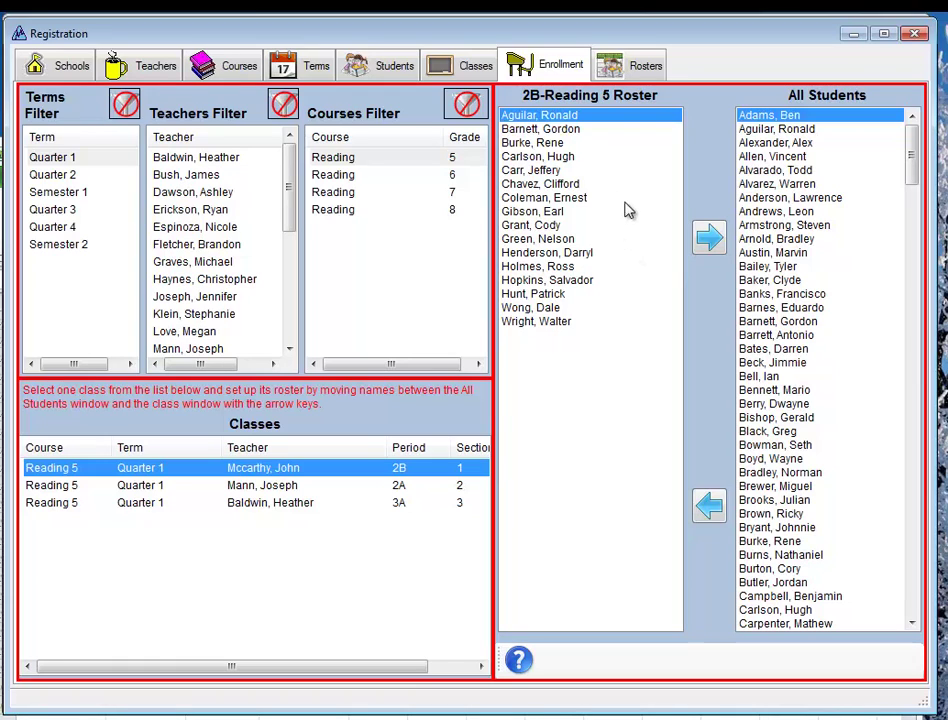
{"action": "left_click", "coordinate": [554, 116]}
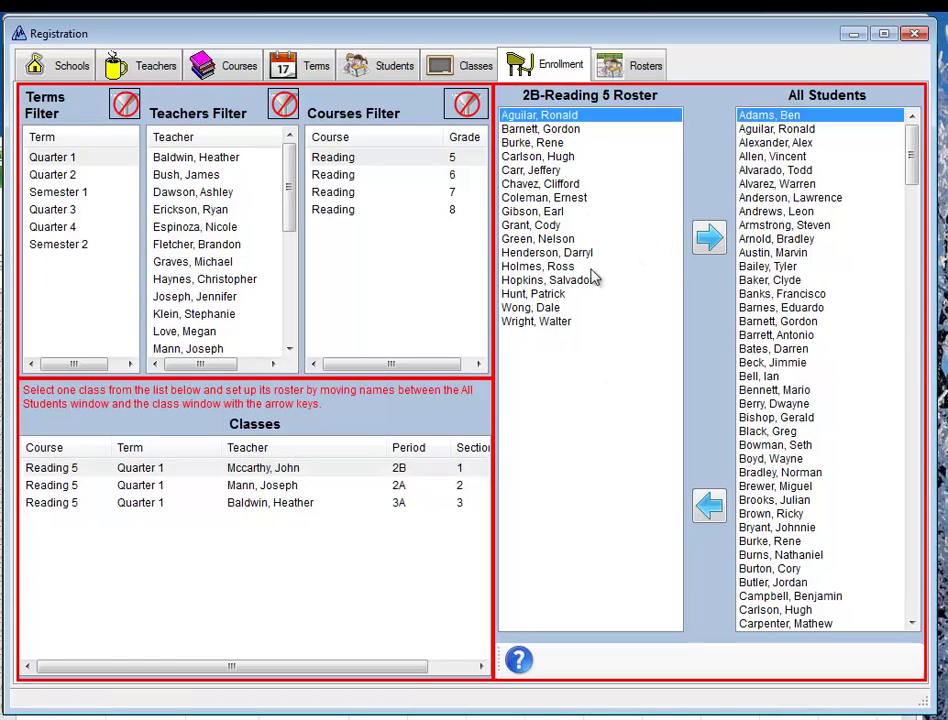
{"action": "left_click", "coordinate": [576, 322], "text": "ctrl"}
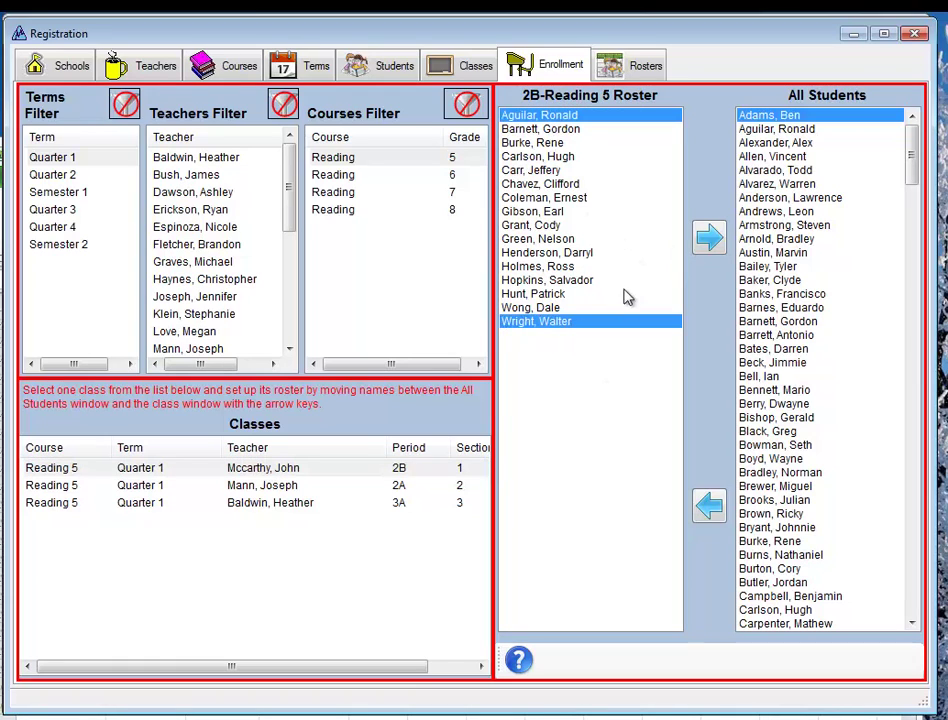
{"action": "left_click", "coordinate": [565, 117], "text": "ctrl"}
{"action": "left_click", "coordinate": [550, 320], "text": "ctrl"}
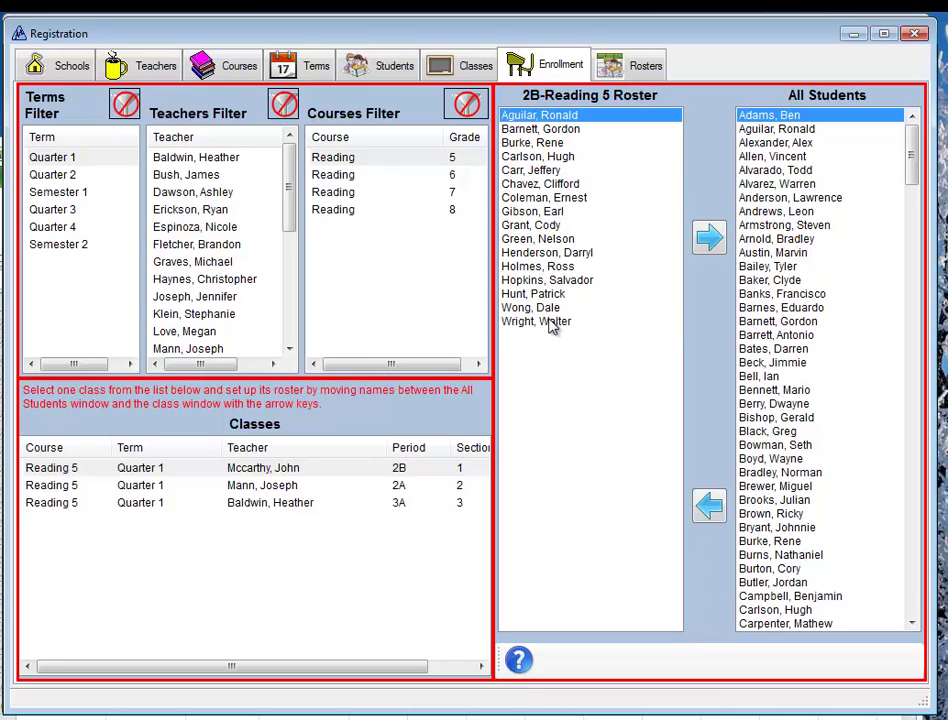
{"action": "left_click_drag", "start_coordinate": [550, 325], "coordinate": [550, 132]}
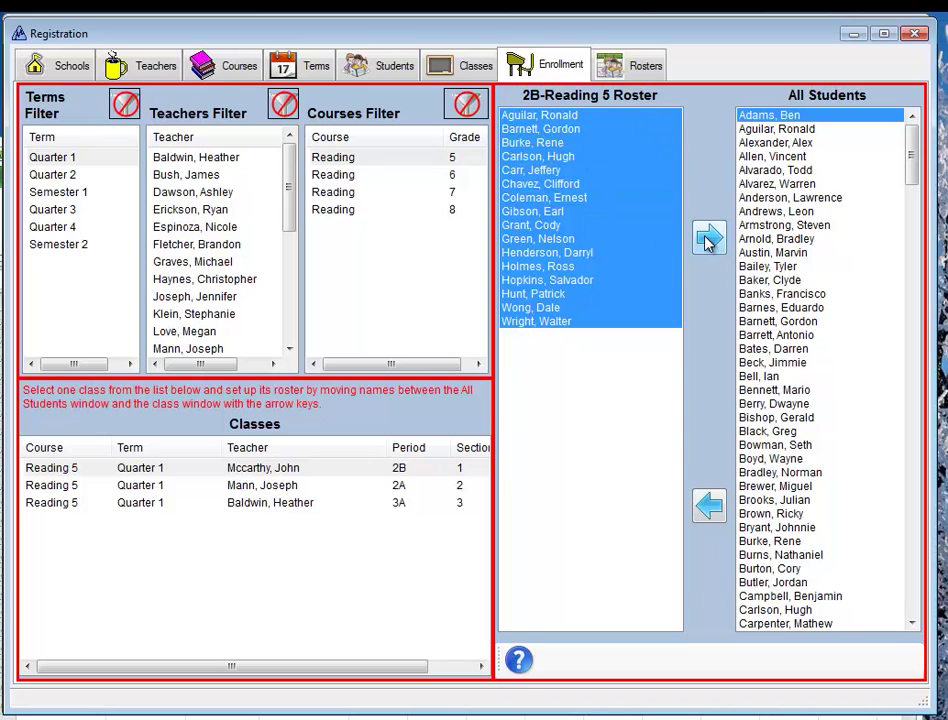
{"action": "left_click", "coordinate": [708, 240]}
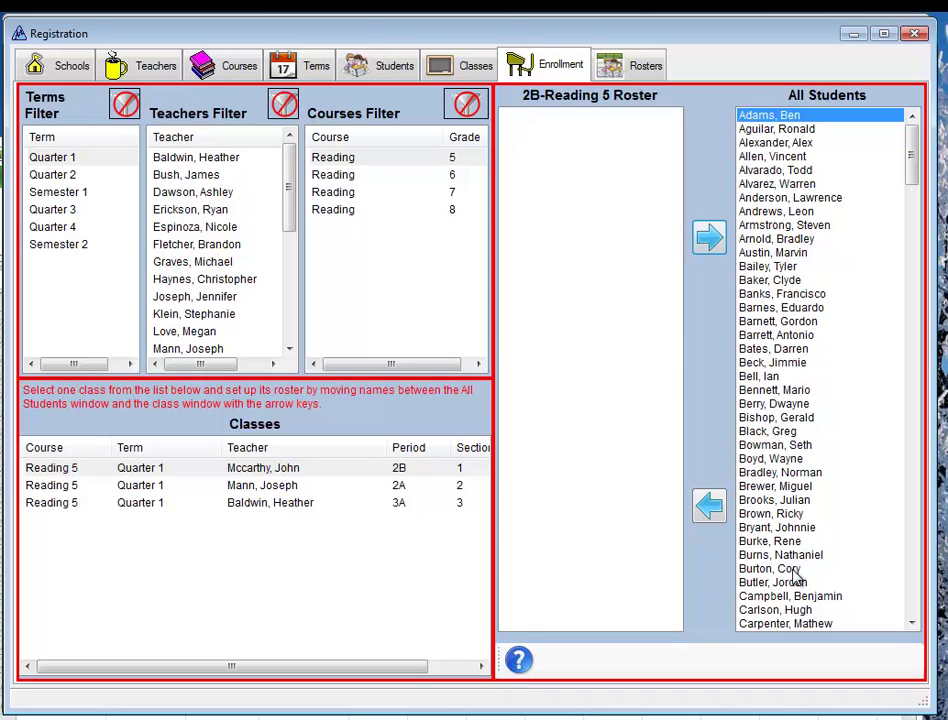
Enroll sixteen students from across the full student list, including the already selected first one, in the period 2B Reading 5 class.
{"action": "left_click", "coordinate": [780, 267], "text": "ctrl"}
{"action": "left_click", "coordinate": [778, 403], "text": "ctrl"}
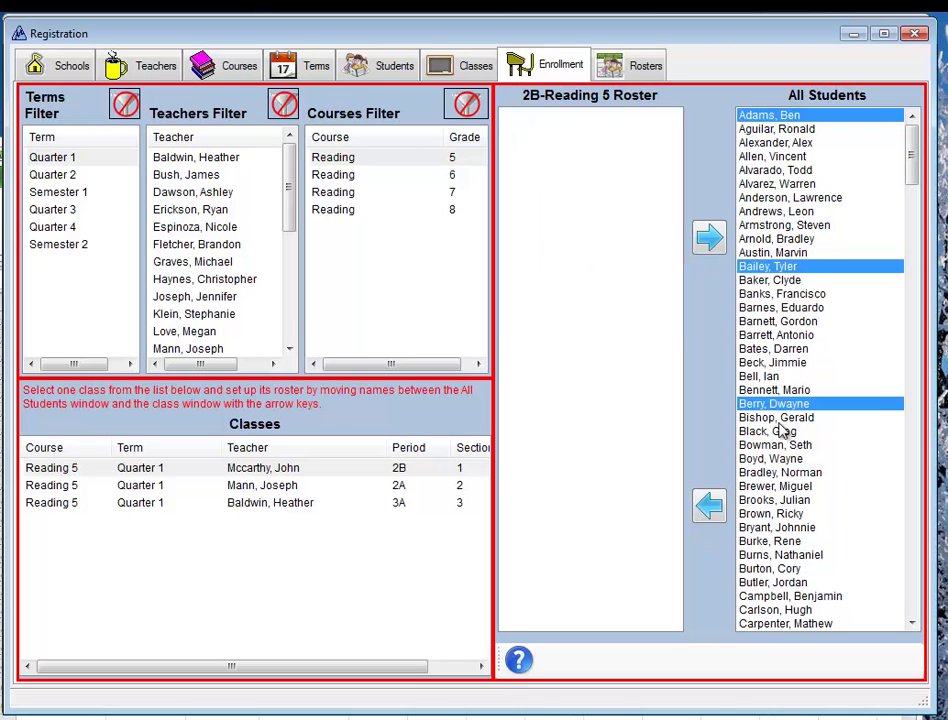
{"action": "scroll", "coordinate": [880, 500], "scroll_direction": "down", "scroll_amount": 12}
{"action": "left_click", "coordinate": [775, 362], "text": "ctrl"}
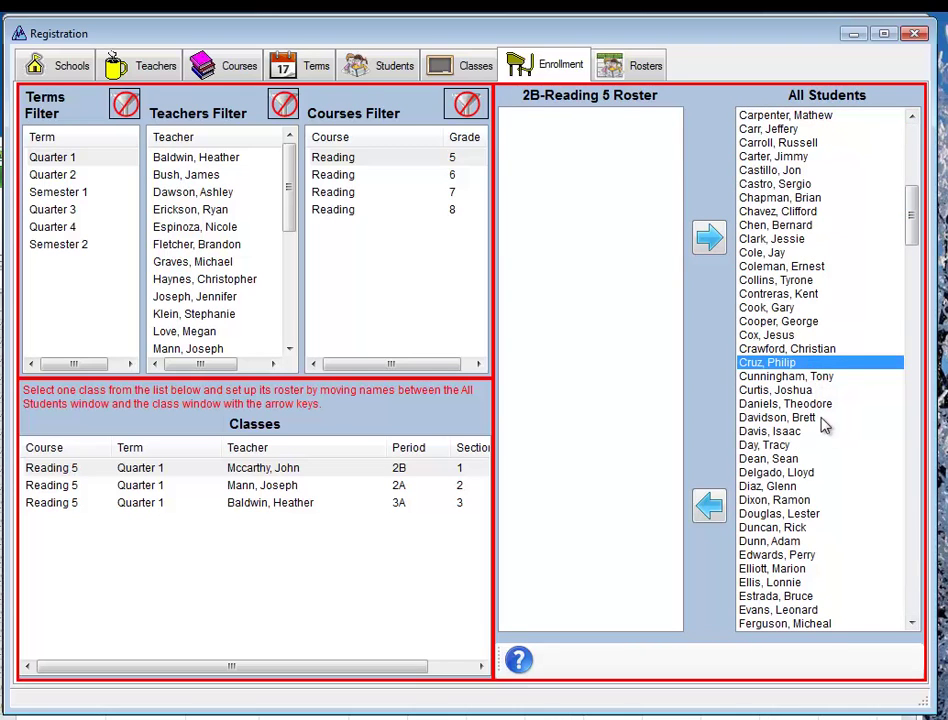
{"action": "left_click", "coordinate": [780, 513], "text": "ctrl"}
{"action": "scroll", "coordinate": [900, 610], "scroll_direction": "down", "scroll_amount": 12}
{"action": "left_click", "coordinate": [785, 486], "text": "ctrl"}
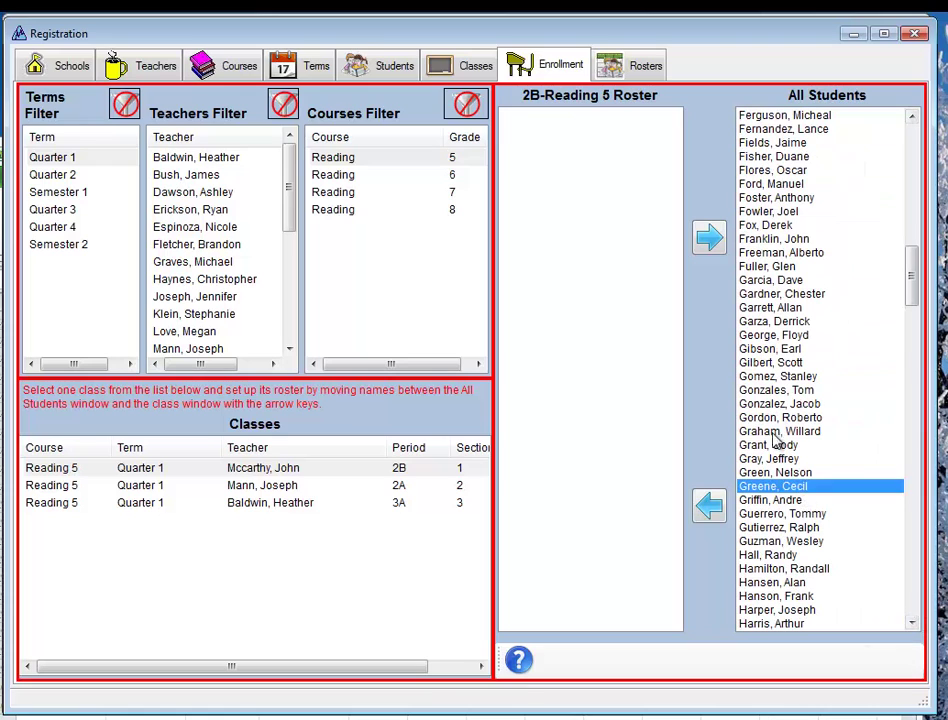
{"action": "left_click", "coordinate": [775, 349], "text": "ctrl"}
{"action": "left_click", "coordinate": [842, 609], "text": "ctrl"}
{"action": "scroll", "coordinate": [914, 614], "scroll_direction": "down", "scroll_amount": 12}
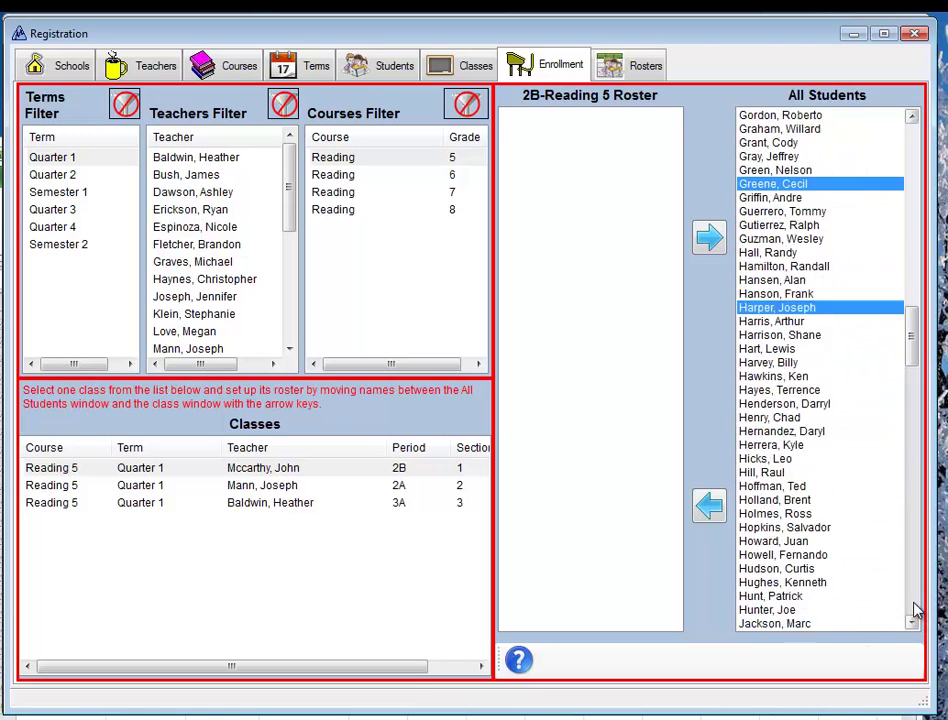
{"action": "left_click", "coordinate": [792, 419], "text": "ctrl"}
{"action": "left_click", "coordinate": [780, 252], "text": "ctrl"}
{"action": "scroll", "coordinate": [914, 588], "scroll_direction": "down", "scroll_amount": 12}
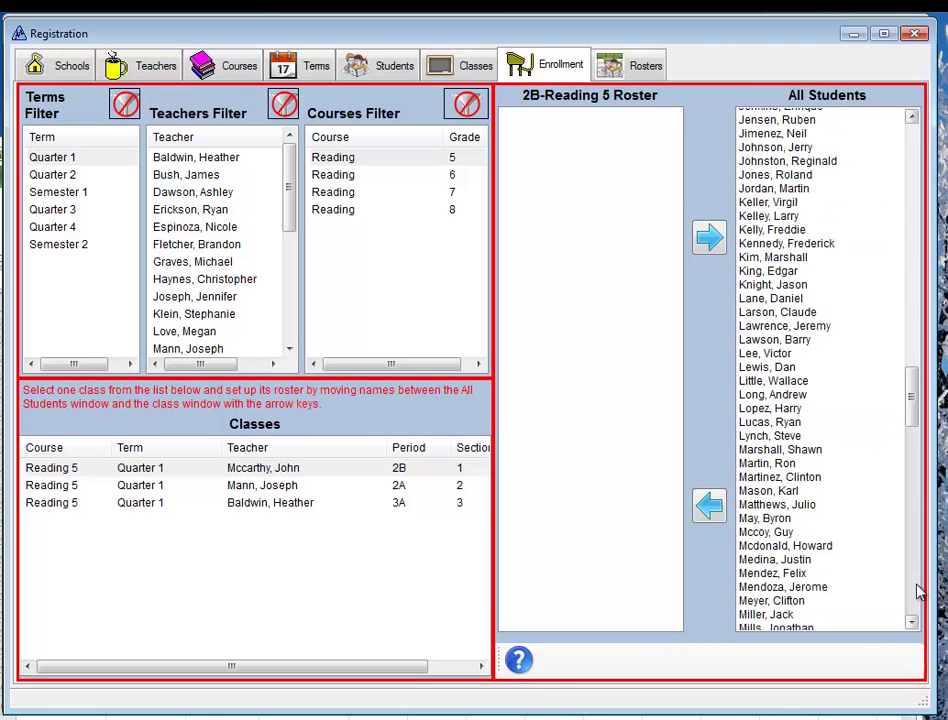
{"action": "left_click", "coordinate": [817, 556], "text": "ctrl"}
{"action": "left_click", "coordinate": [770, 391], "text": "ctrl"}
{"action": "left_click", "coordinate": [775, 253], "text": "ctrl"}
{"action": "scroll", "coordinate": [910, 565], "scroll_direction": "down", "scroll_amount": 12}
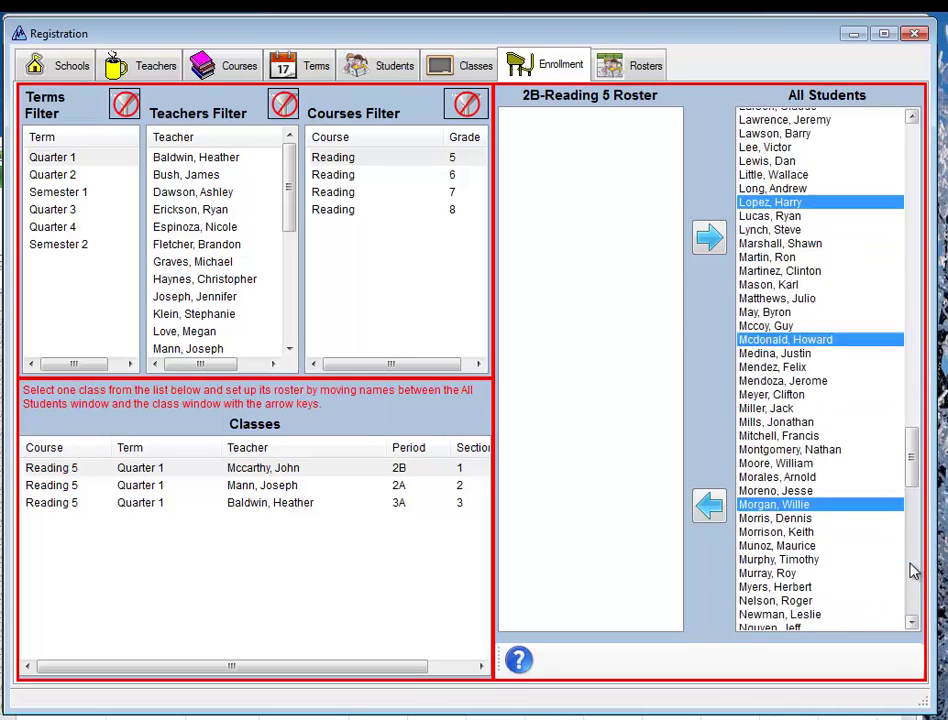
{"action": "left_click", "coordinate": [786, 542], "text": "ctrl"}
{"action": "left_click", "coordinate": [773, 417], "text": "ctrl"}
{"action": "left_click", "coordinate": [775, 266], "text": "ctrl"}
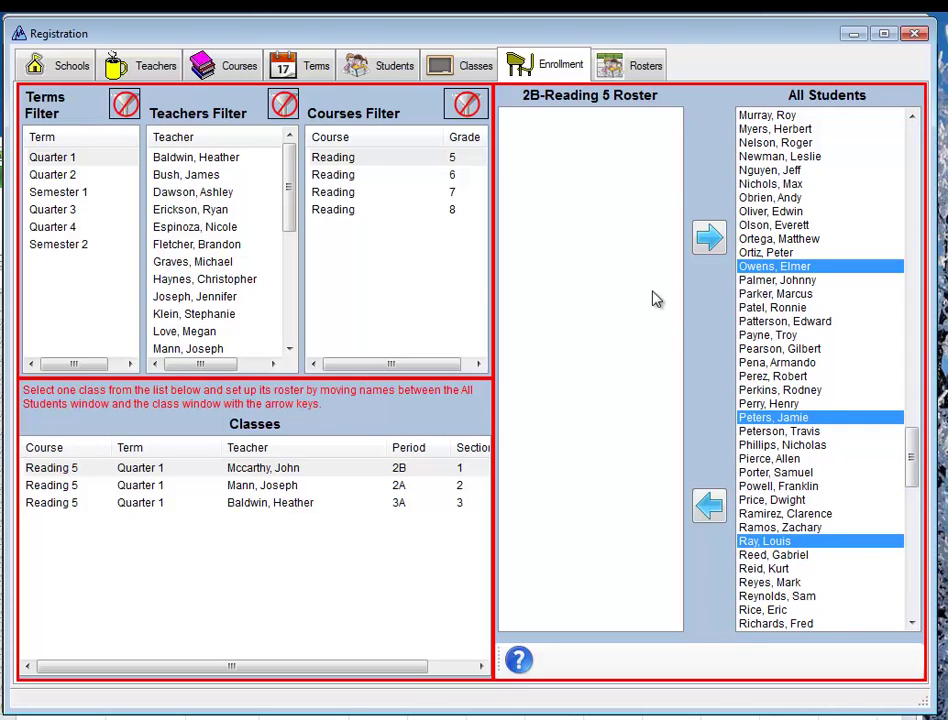
{"action": "left_click", "coordinate": [710, 506]}
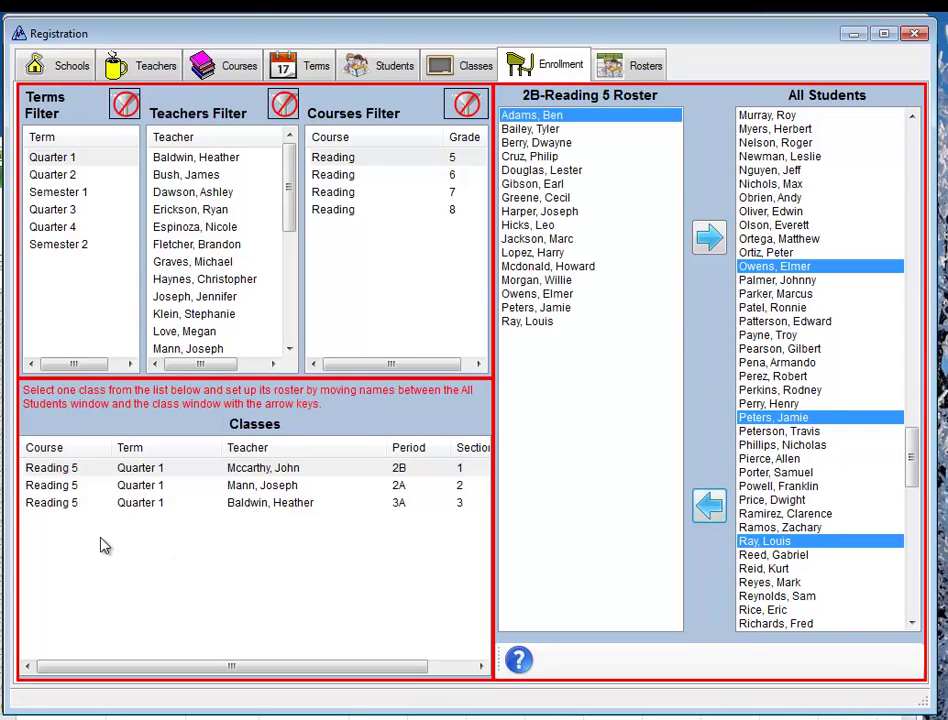
Open the period 2A Reading 5 class's roster and clear the leftover selections in the student list.
{"action": "left_click", "coordinate": [68, 488]}
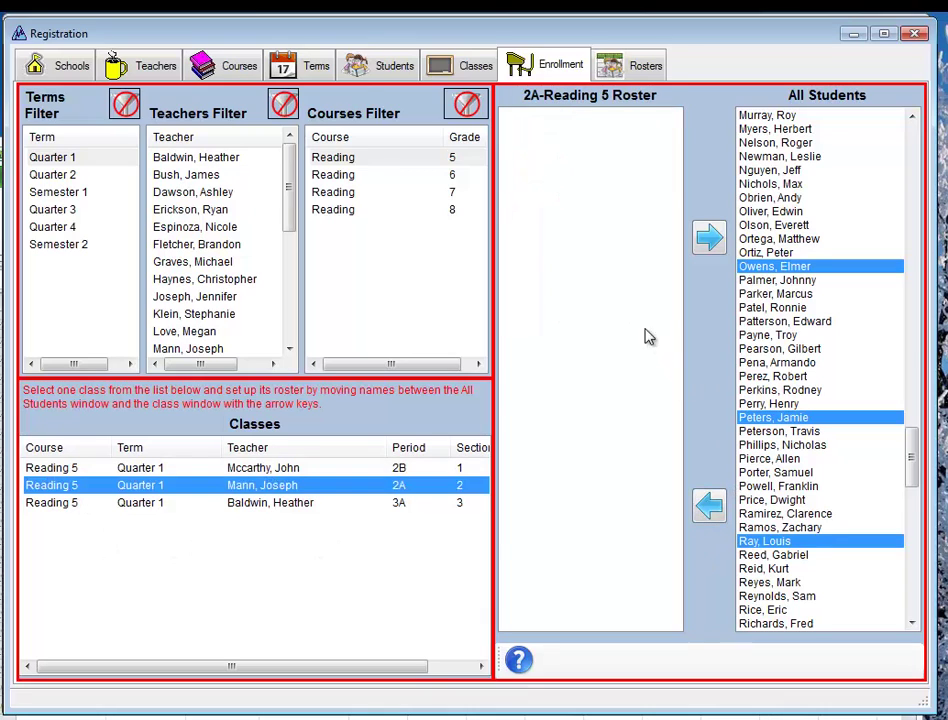
{"action": "left_click", "coordinate": [775, 500], "text": "ctrl"}
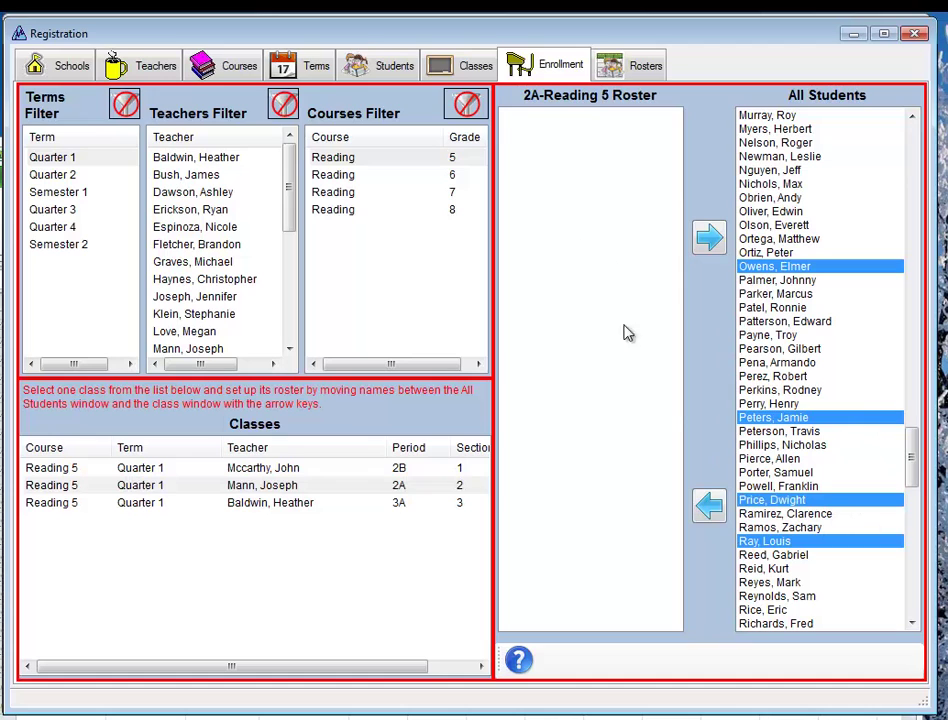
{"action": "left_click_drag", "start_coordinate": [912, 445], "coordinate": [915, 97]}
{"action": "right_click", "coordinate": [849, 209]}
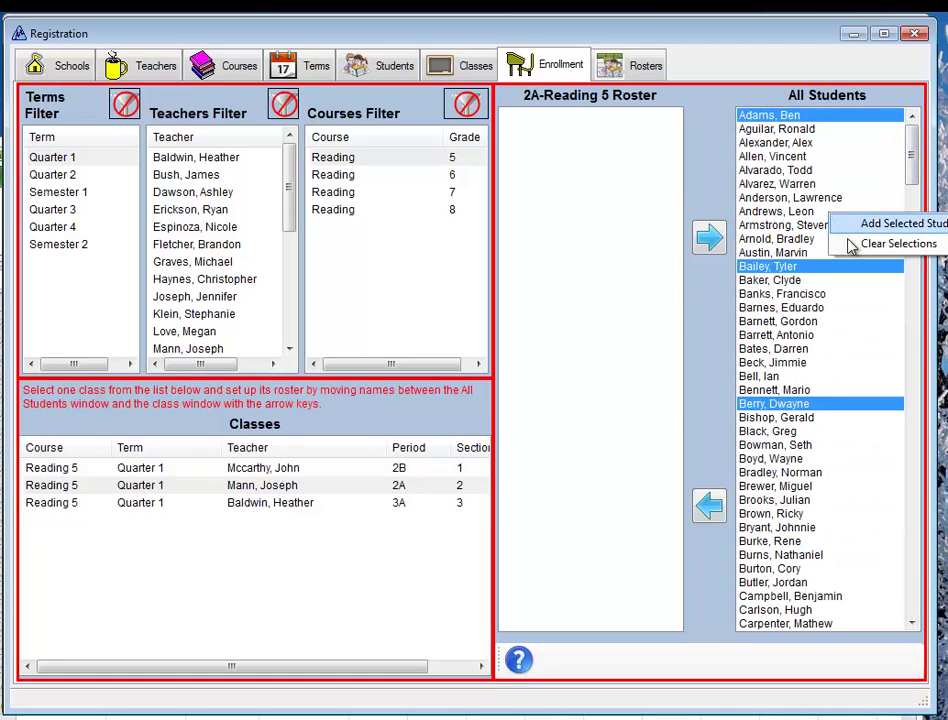
{"action": "left_click", "coordinate": [854, 244]}
Enroll sixteen students, picked at intervals from the A to K surnames in the student list, in the period 2A class.
{"action": "left_click", "coordinate": [795, 170]}
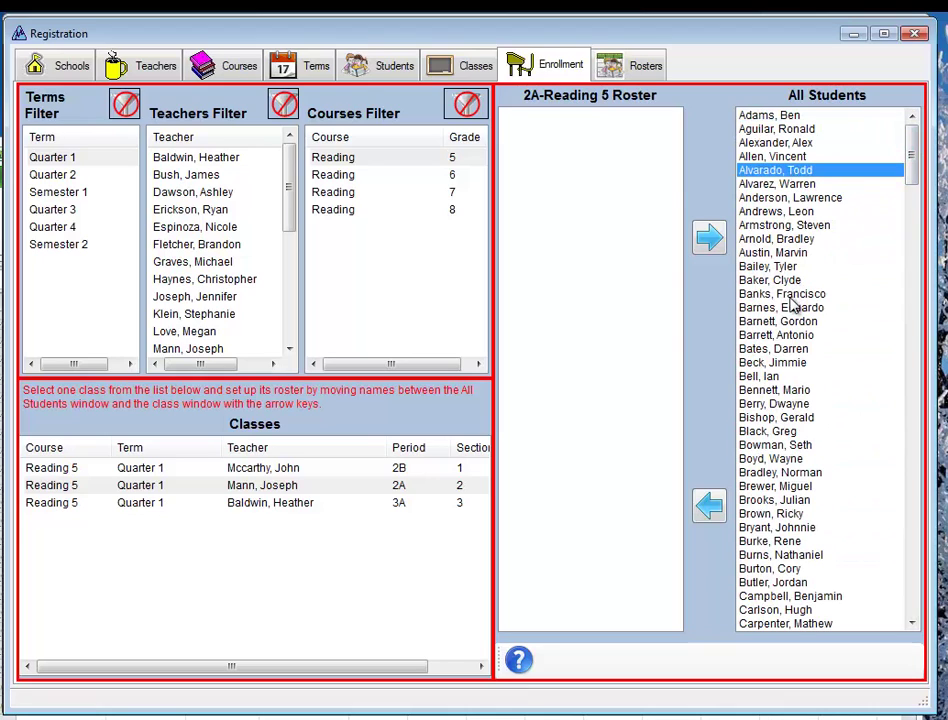
{"action": "left_click", "coordinate": [785, 280], "text": "ctrl"}
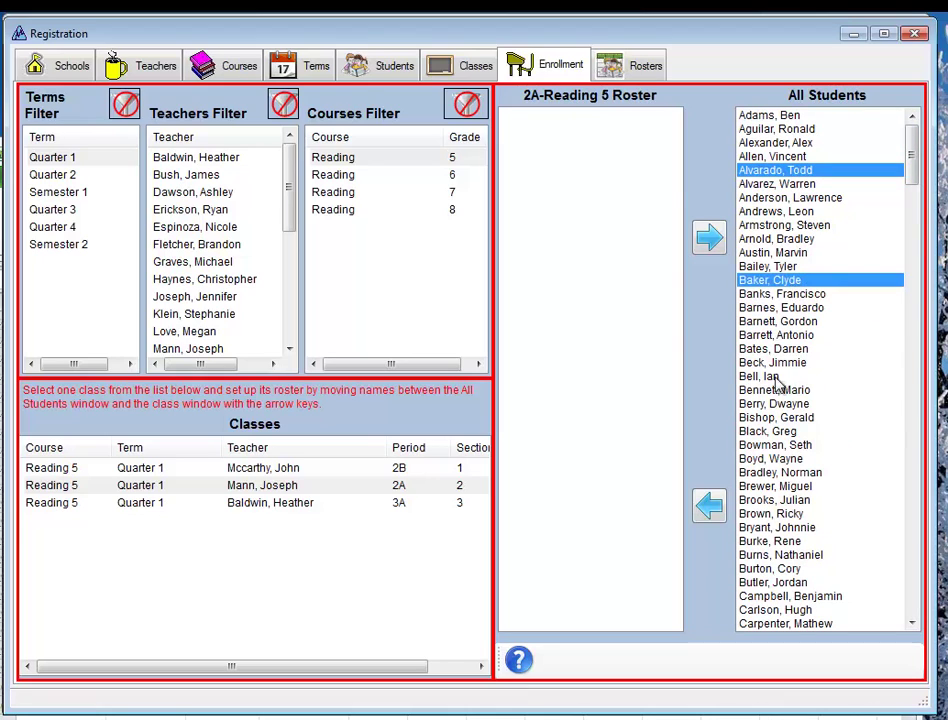
{"action": "left_click", "coordinate": [785, 390], "text": "ctrl"}
{"action": "left_click", "coordinate": [785, 513], "text": "ctrl"}
{"action": "left_click", "coordinate": [790, 596], "text": "ctrl"}
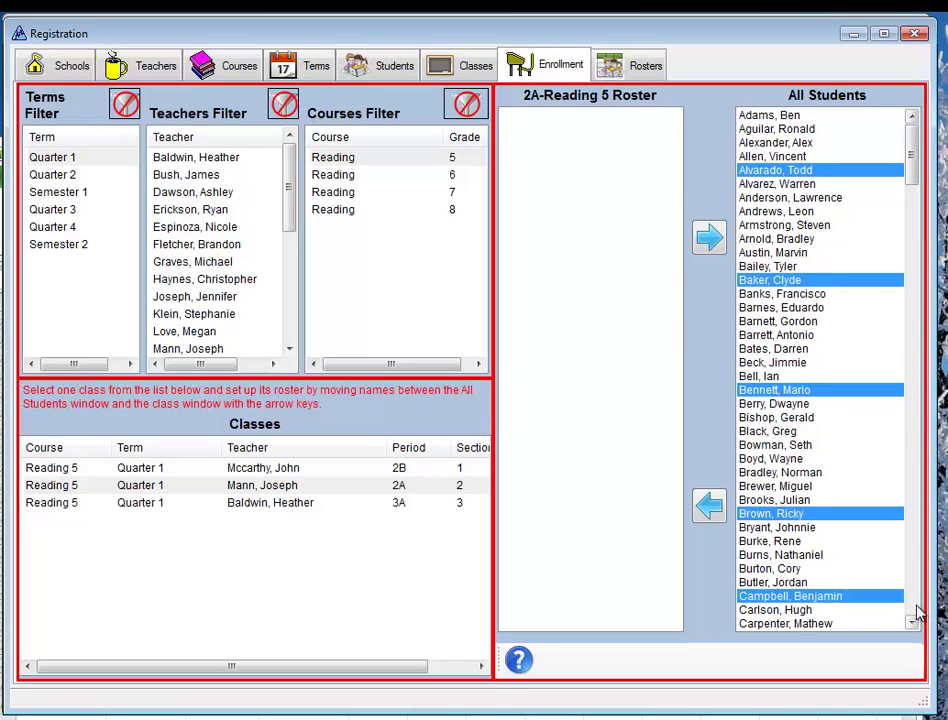
{"action": "left_click", "coordinate": [912, 600]}
{"action": "left_click", "coordinate": [780, 294], "text": "ctrl"}
{"action": "left_click", "coordinate": [765, 445], "text": "ctrl"}
{"action": "left_click", "coordinate": [785, 568], "text": "ctrl"}
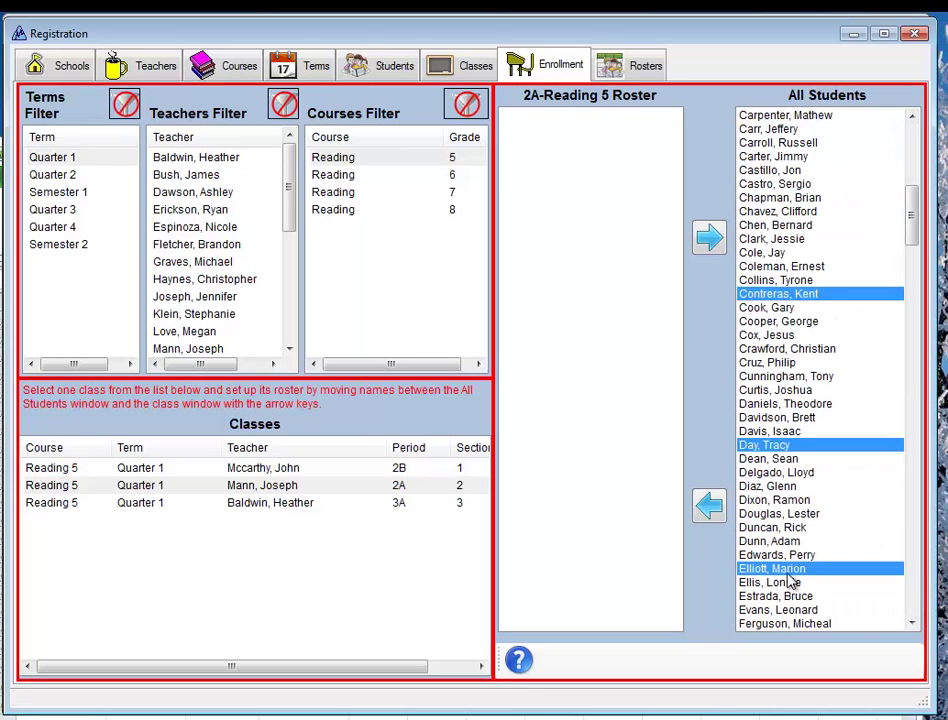
{"action": "left_click", "coordinate": [912, 605]}
{"action": "left_click", "coordinate": [790, 280], "text": "ctrl"}
{"action": "left_click", "coordinate": [768, 390], "text": "ctrl"}
{"action": "left_click", "coordinate": [770, 458], "text": "ctrl"}
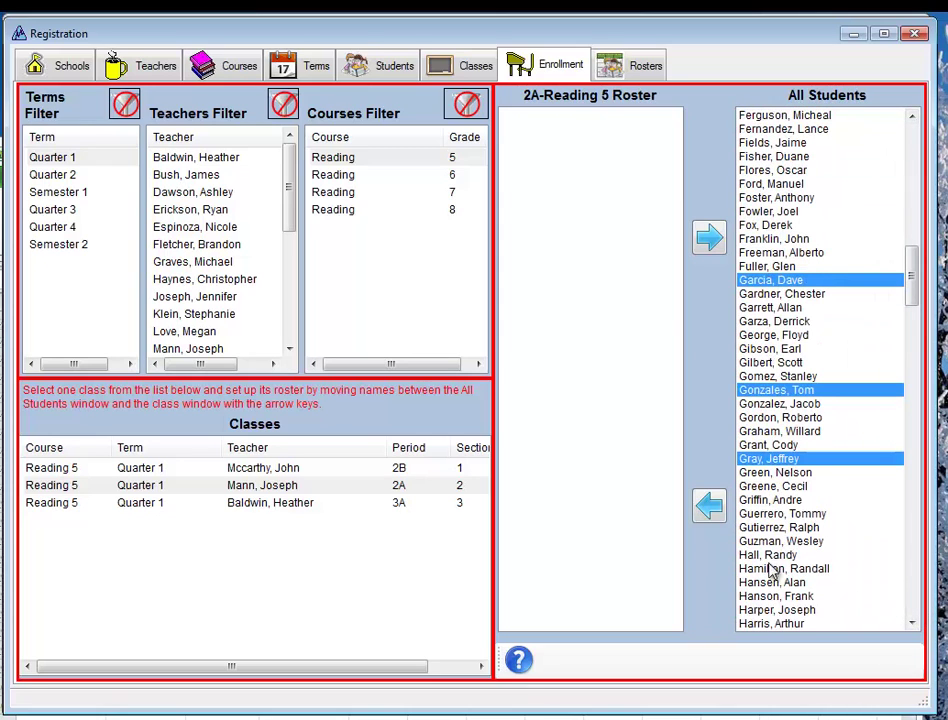
{"action": "left_click", "coordinate": [785, 568], "text": "ctrl"}
{"action": "left_click", "coordinate": [912, 600]}
{"action": "left_click", "coordinate": [800, 392], "text": "ctrl"}
{"action": "left_click", "coordinate": [775, 252], "text": "ctrl"}
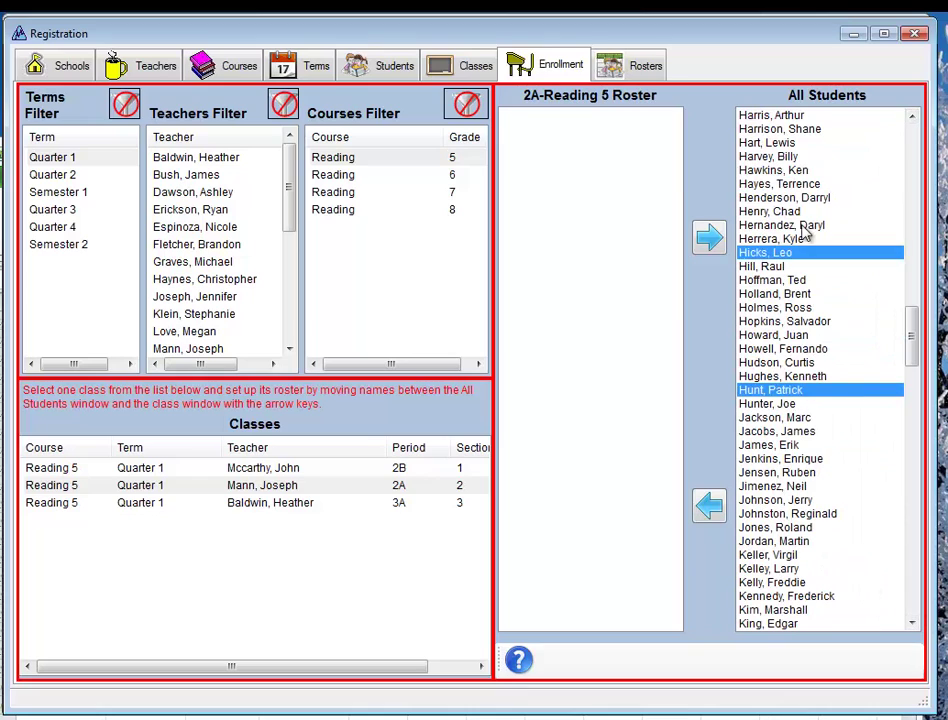
{"action": "left_click", "coordinate": [762, 472], "text": "ctrl"}
{"action": "left_click", "coordinate": [775, 582], "text": "ctrl"}
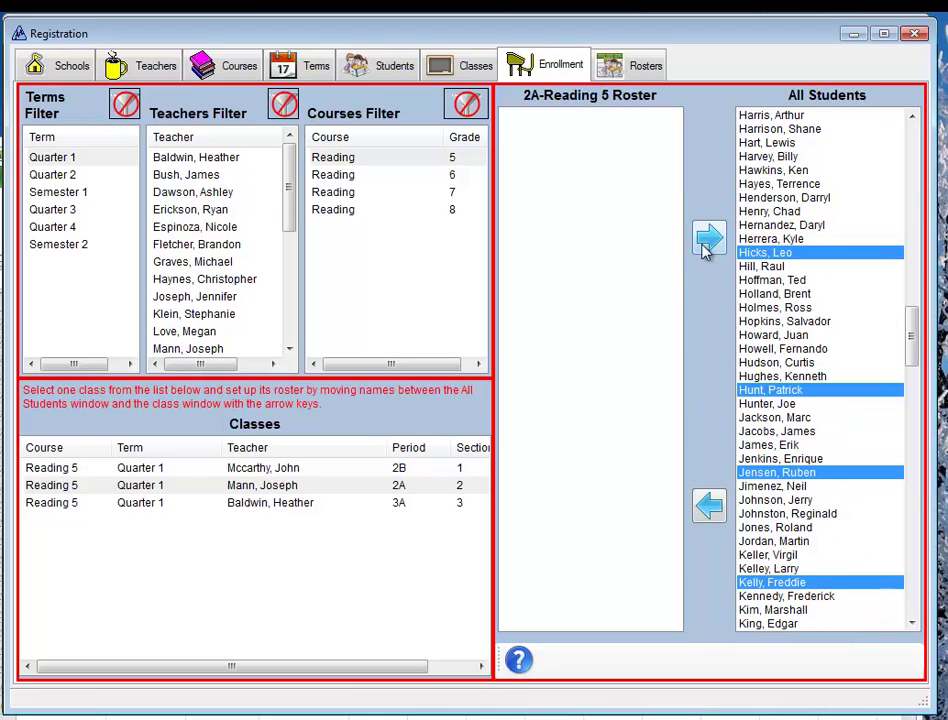
{"action": "left_click", "coordinate": [712, 506]}
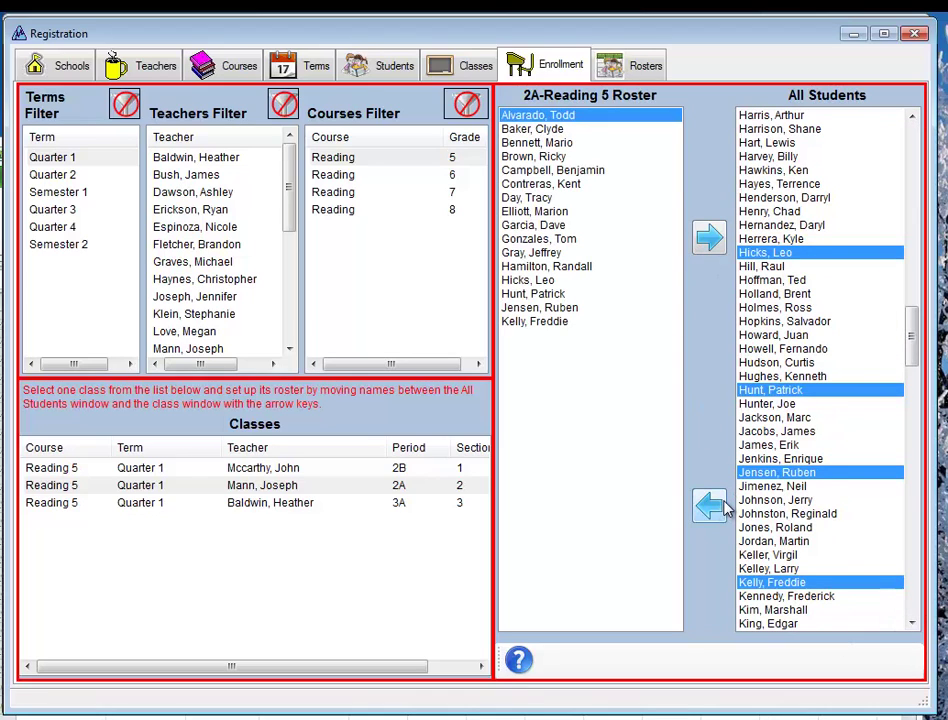
Open the period 3A Reading 5 class's roster and remove all students currently enrolled in it.
{"action": "left_click", "coordinate": [140, 503]}
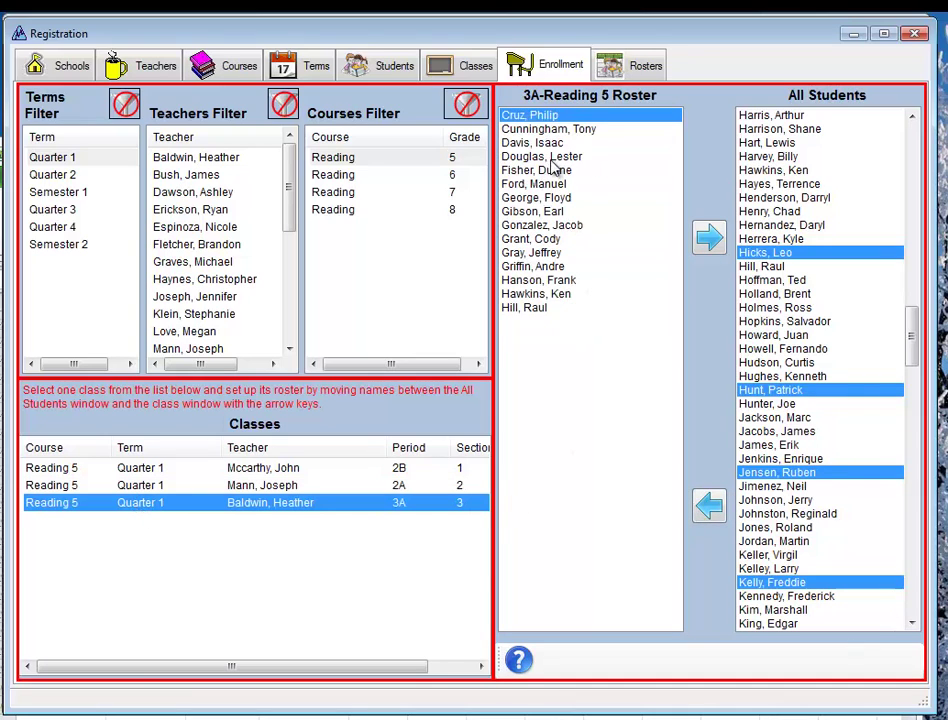
{"action": "left_click_drag", "start_coordinate": [547, 308], "coordinate": [545, 280]}
{"action": "right_click", "coordinate": [545, 275]}
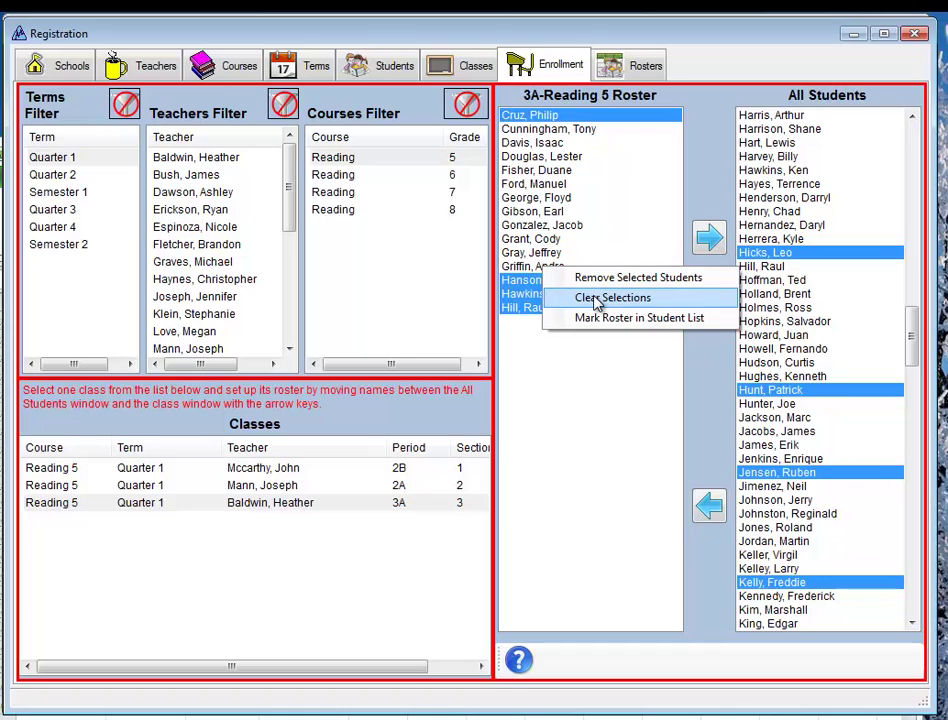
{"action": "left_click_drag", "start_coordinate": [530, 281], "coordinate": [545, 122]}
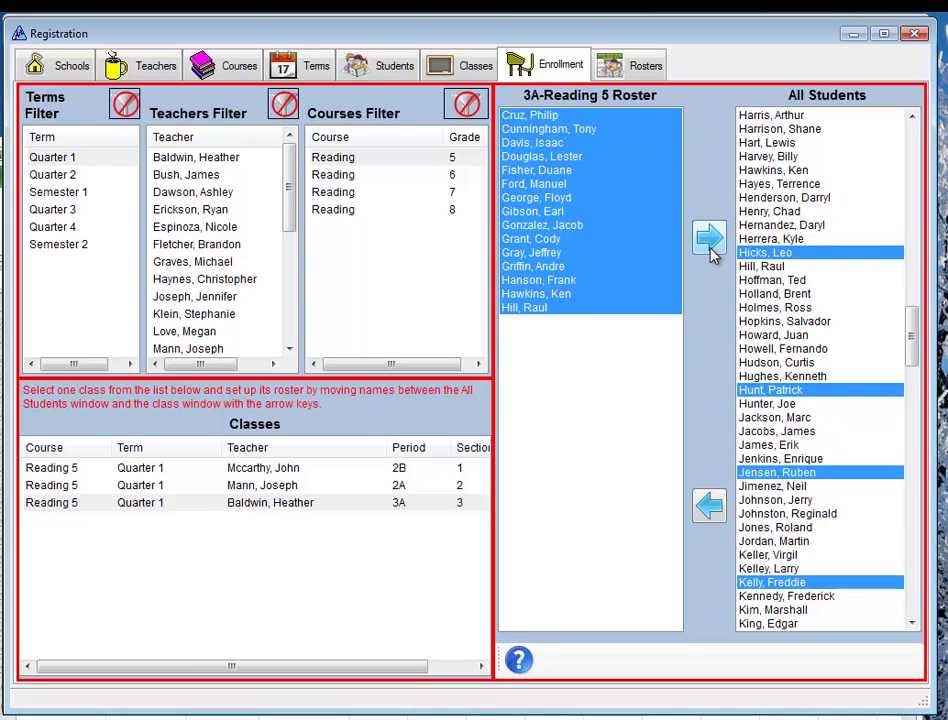
{"action": "left_click", "coordinate": [712, 256]}
Clear the previous selections in the student list and enroll fifteen students from across it in the period 3A class.
{"action": "right_click", "coordinate": [854, 368]}
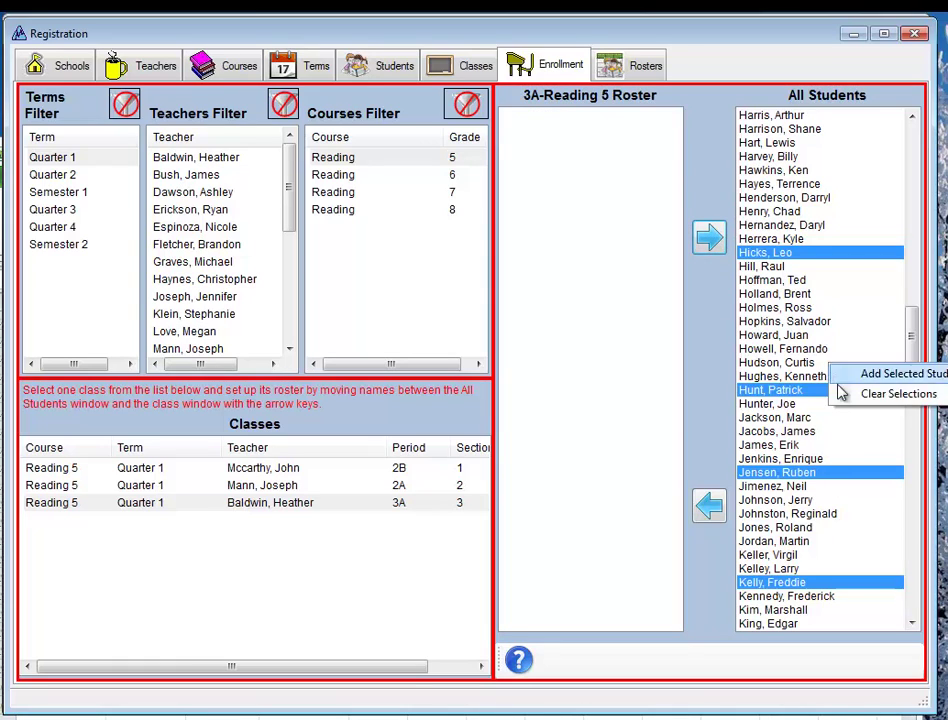
{"action": "left_click", "coordinate": [855, 393]}
{"action": "left_click", "coordinate": [770, 129]}
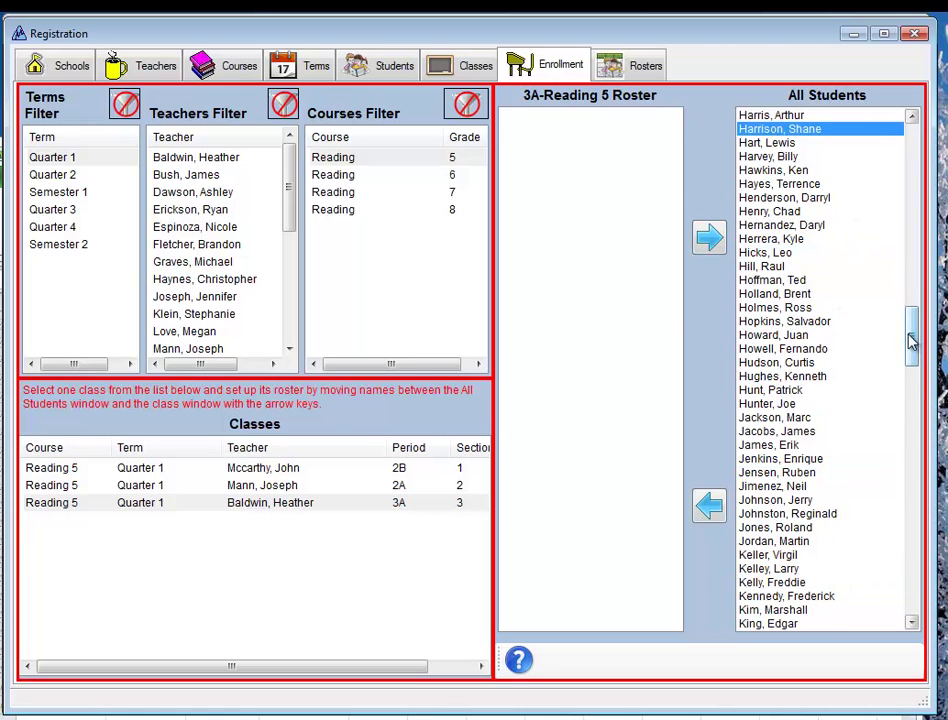
{"action": "left_click_drag", "start_coordinate": [912, 342], "coordinate": [921, 375]}
{"action": "left_click", "coordinate": [780, 596]}
{"action": "left_click", "coordinate": [787, 445]}
{"action": "left_click", "coordinate": [775, 307]}
{"action": "left_click", "coordinate": [770, 184]}
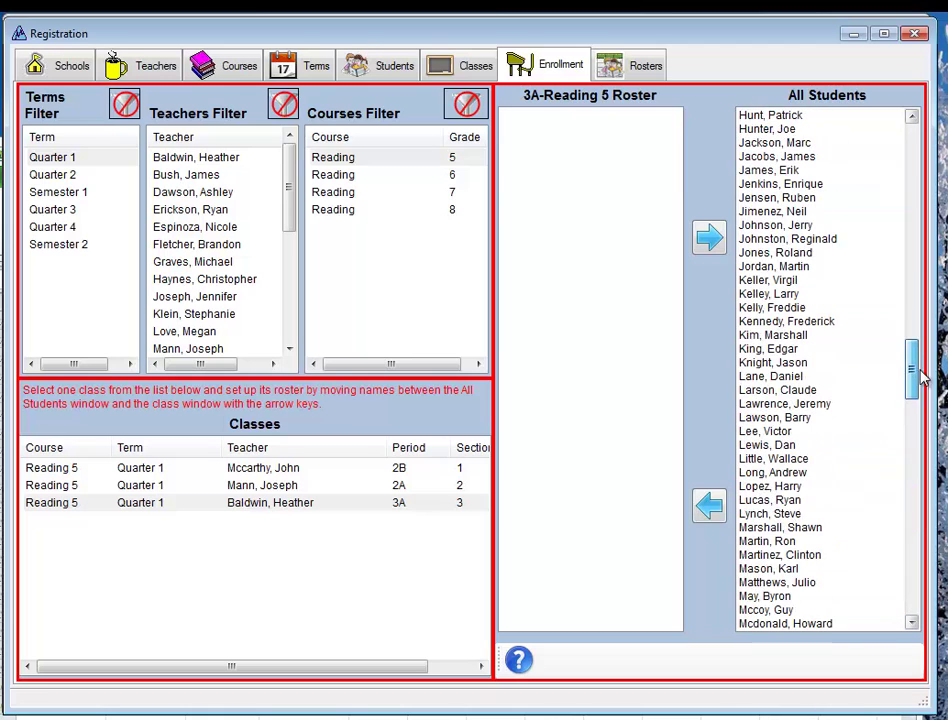
{"action": "left_click", "coordinate": [770, 499]}
{"action": "left_click", "coordinate": [772, 362]}
{"action": "left_click", "coordinate": [775, 252]}
{"action": "left_click", "coordinate": [769, 170]}
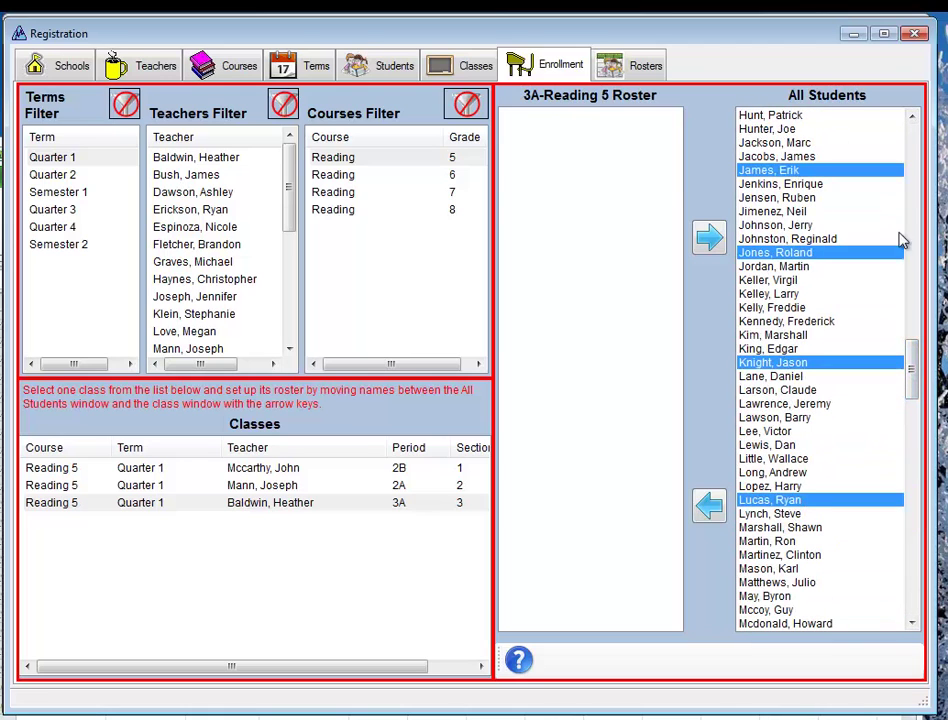
{"action": "left_click_drag", "start_coordinate": [913, 370], "coordinate": [911, 150]}
{"action": "left_click", "coordinate": [790, 197]}
{"action": "left_click", "coordinate": [775, 335]}
{"action": "left_click", "coordinate": [775, 513]}
{"action": "left_click", "coordinate": [776, 239]}
{"action": "left_click", "coordinate": [745, 376]}
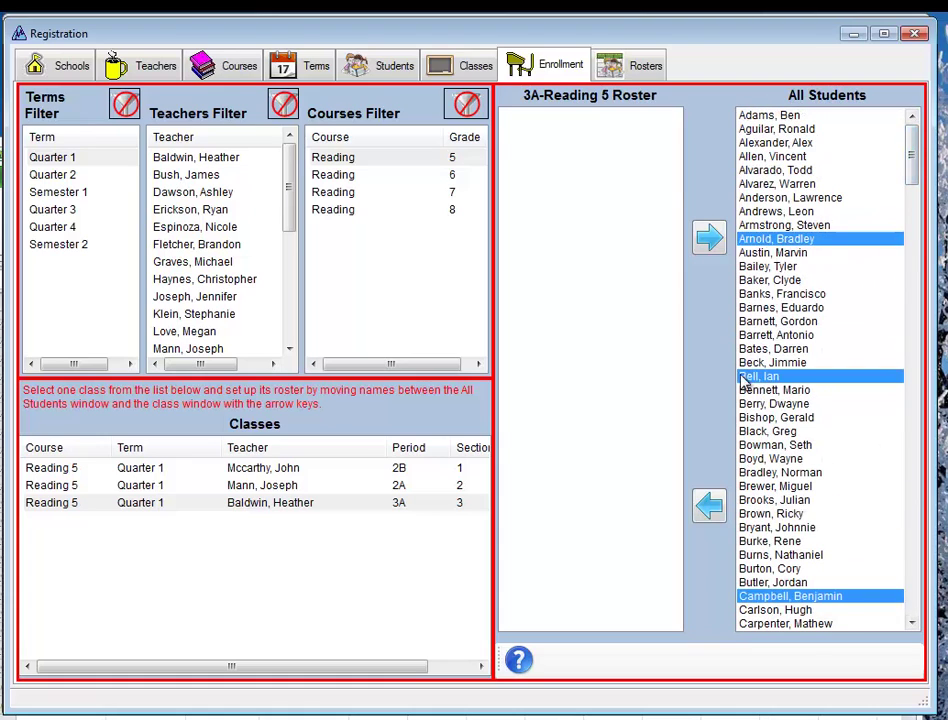
{"action": "left_click", "coordinate": [776, 527]}
{"action": "left_click", "coordinate": [710, 507]}
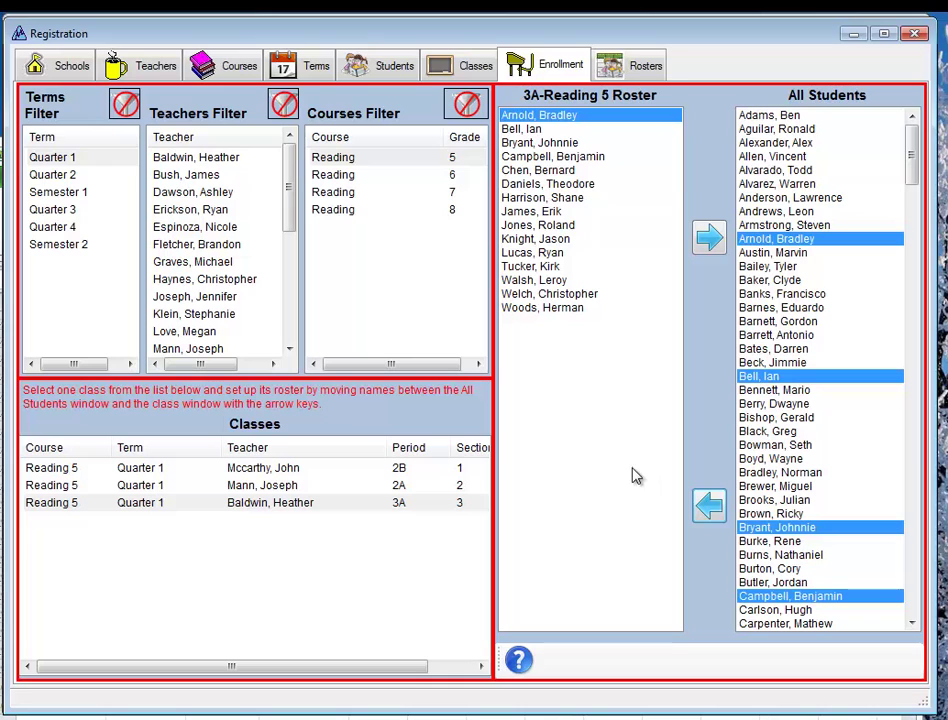
Review the registration data from schools and teachers through courses, terms and students to the three Reading 5 class records.
{"action": "left_click", "coordinate": [64, 60]}
{"action": "left_click", "coordinate": [143, 65]}
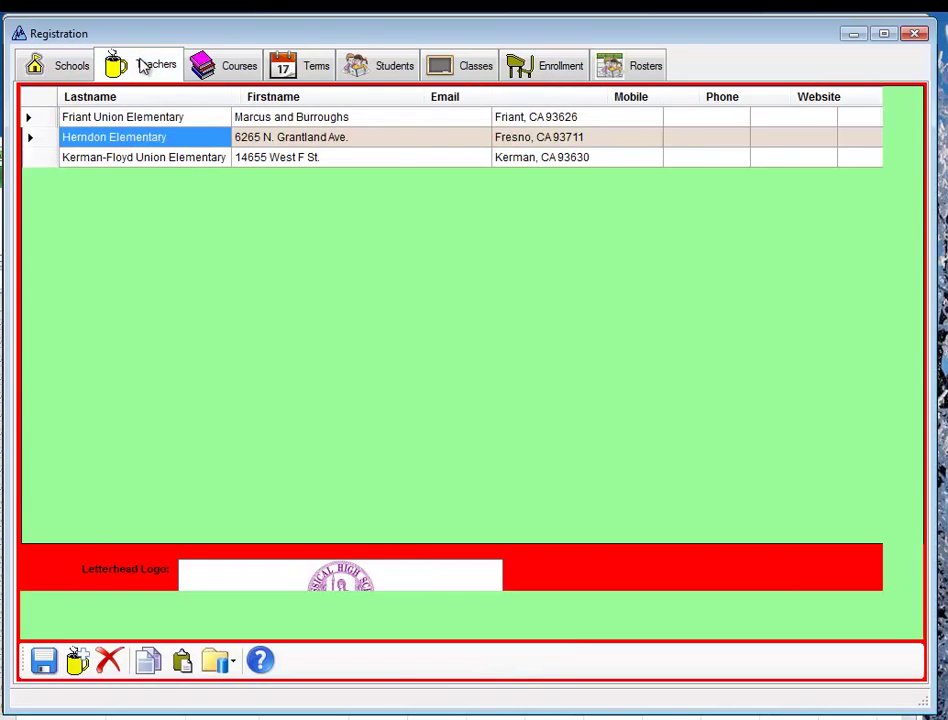
{"action": "left_click", "coordinate": [229, 70]}
{"action": "left_click", "coordinate": [313, 72]}
{"action": "left_click", "coordinate": [388, 72]}
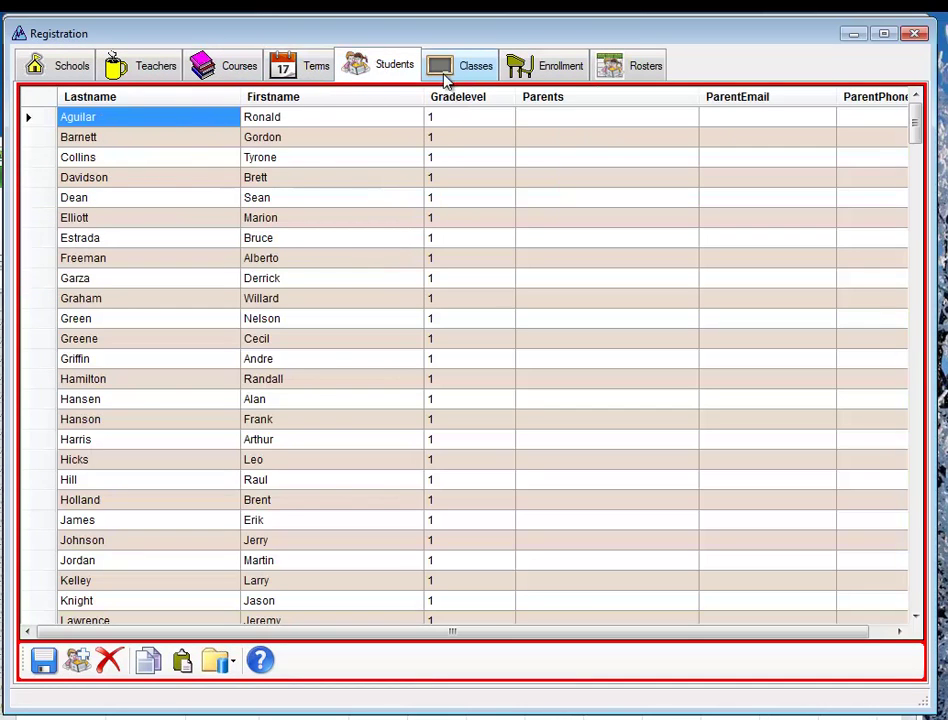
{"action": "left_click", "coordinate": [463, 68]}
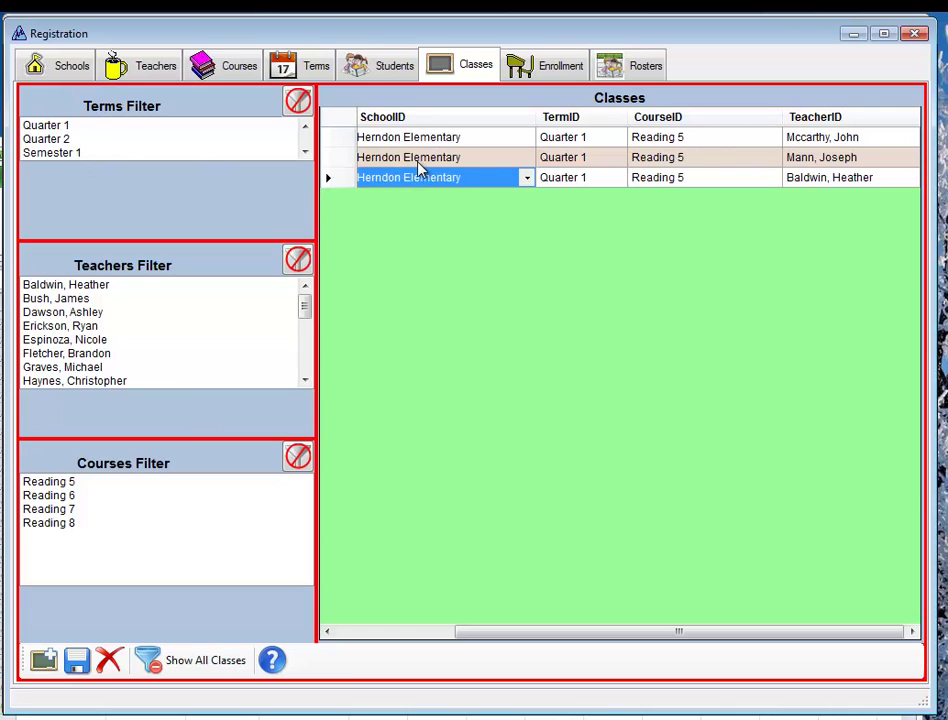
{"action": "left_click_drag", "start_coordinate": [514, 633], "coordinate": [828, 647]}
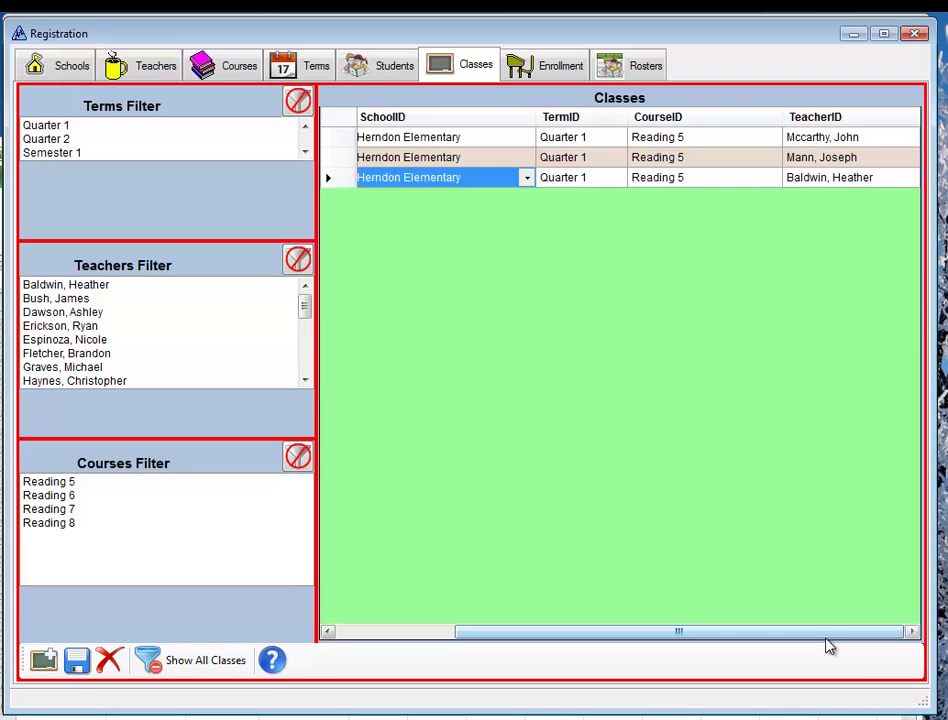
{"action": "left_click_drag", "start_coordinate": [571, 635], "coordinate": [677, 639]}
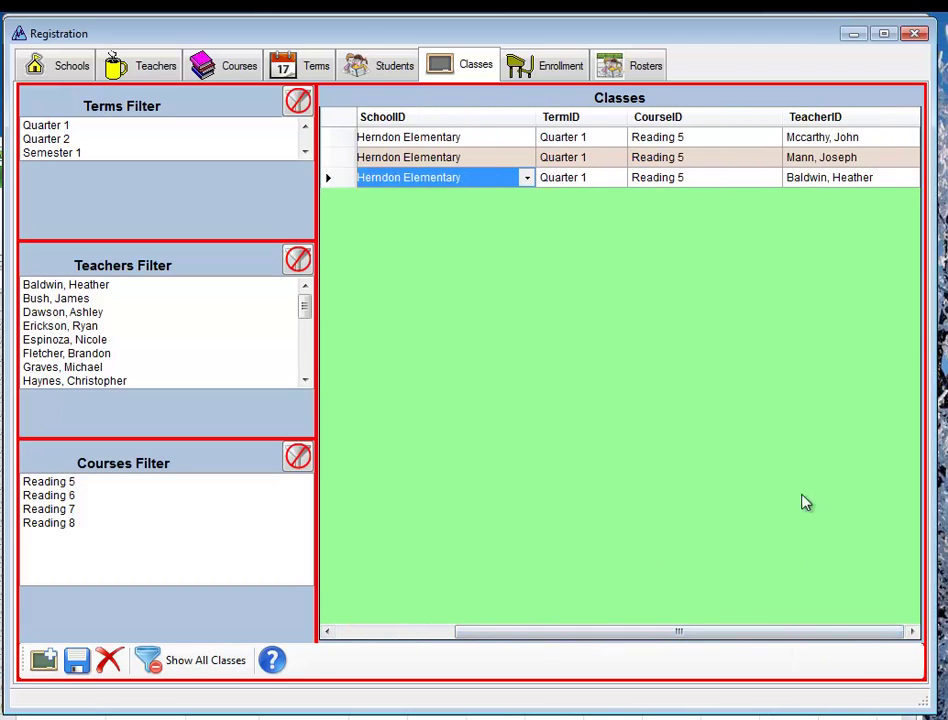
Review the period 3A class's enrollment and open the rosters overview.
{"action": "left_click", "coordinate": [556, 66]}
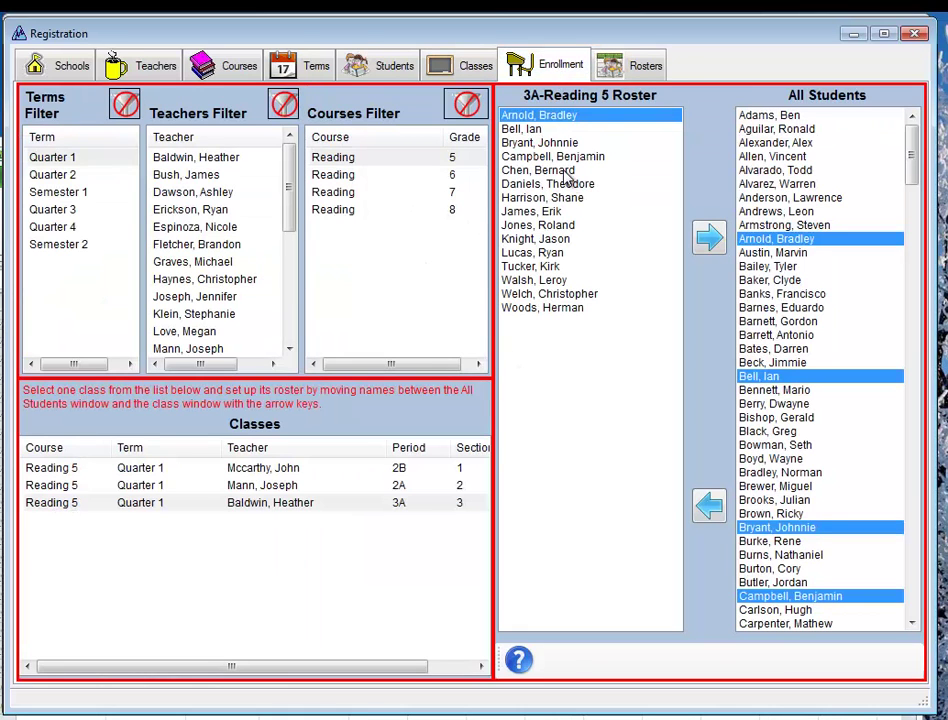
{"action": "left_click", "coordinate": [612, 68]}
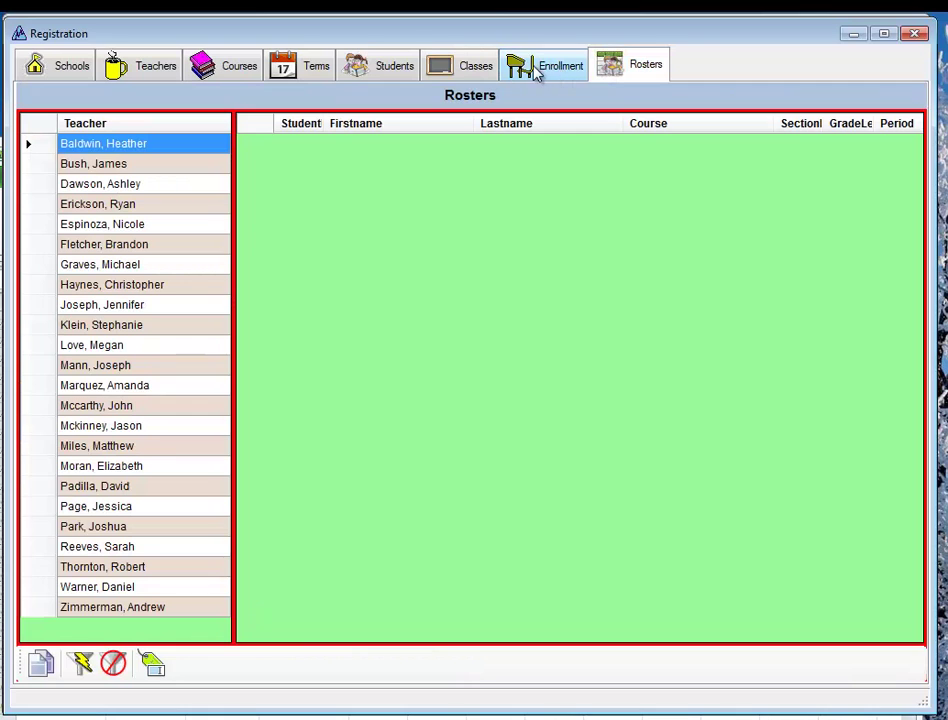
{"action": "left_click", "coordinate": [540, 66]}
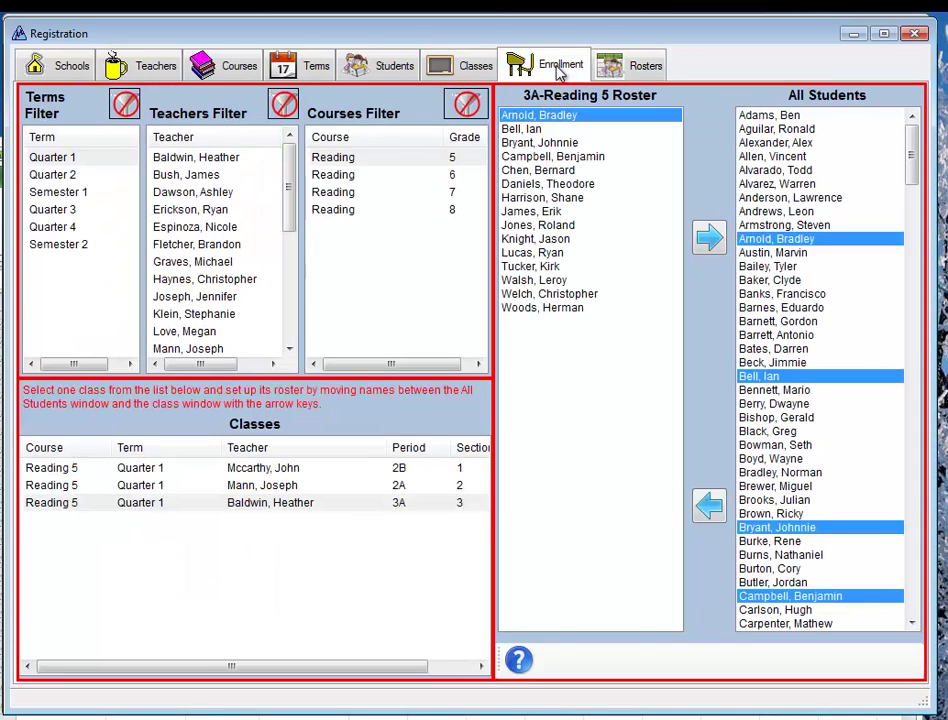
{"action": "left_click", "coordinate": [634, 68]}
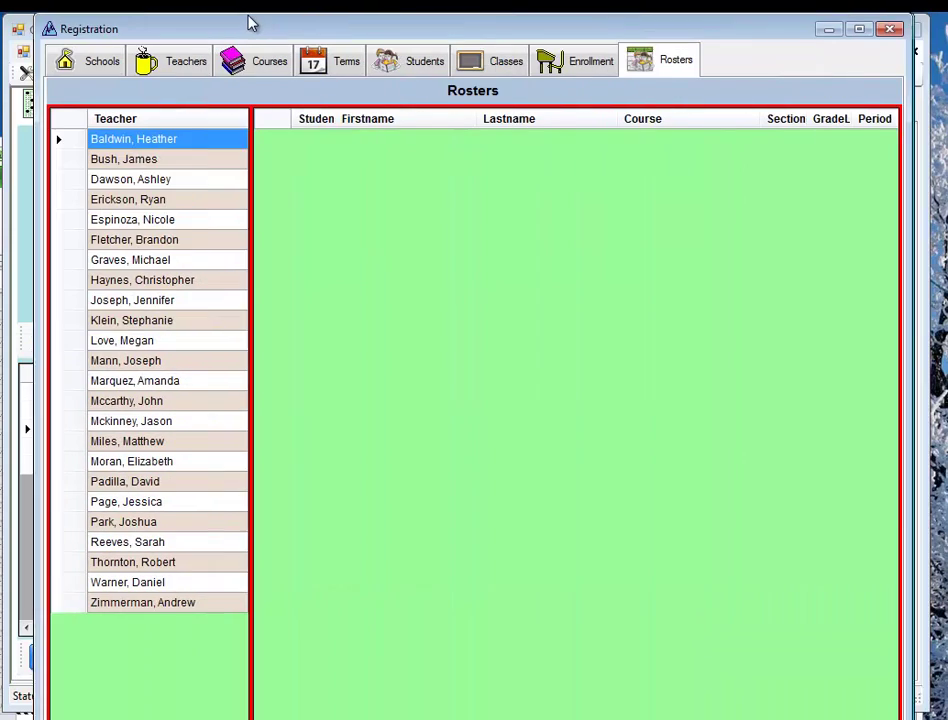
Reposition and enlarge the Registration window to fit the screen, and close it.
{"action": "left_click_drag", "start_coordinate": [250, 23], "coordinate": [226, 18]}
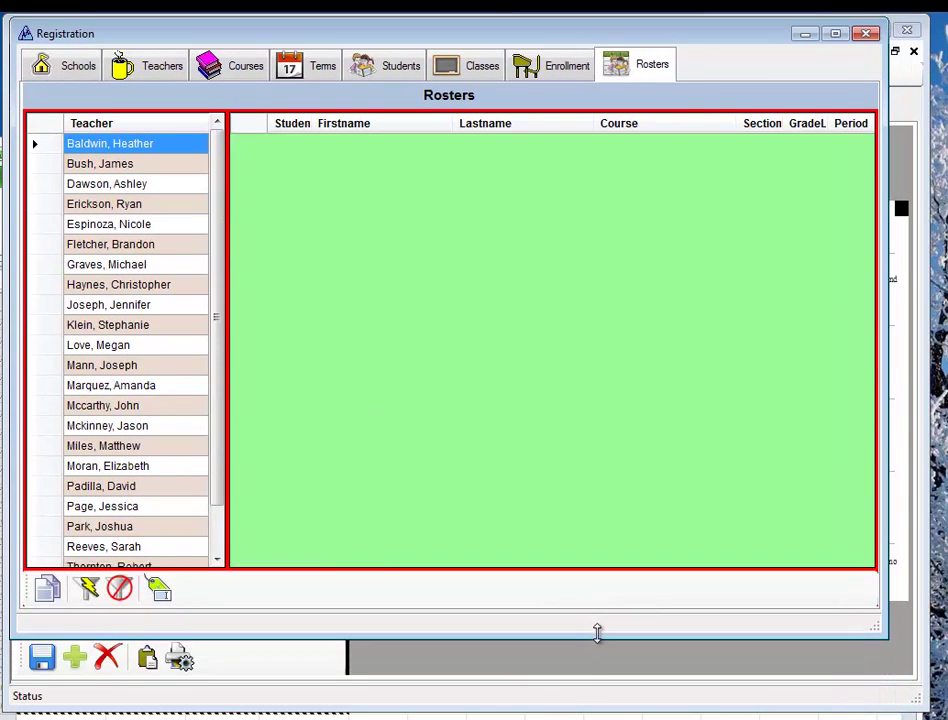
{"action": "left_click_drag", "start_coordinate": [599, 631], "coordinate": [607, 694]}
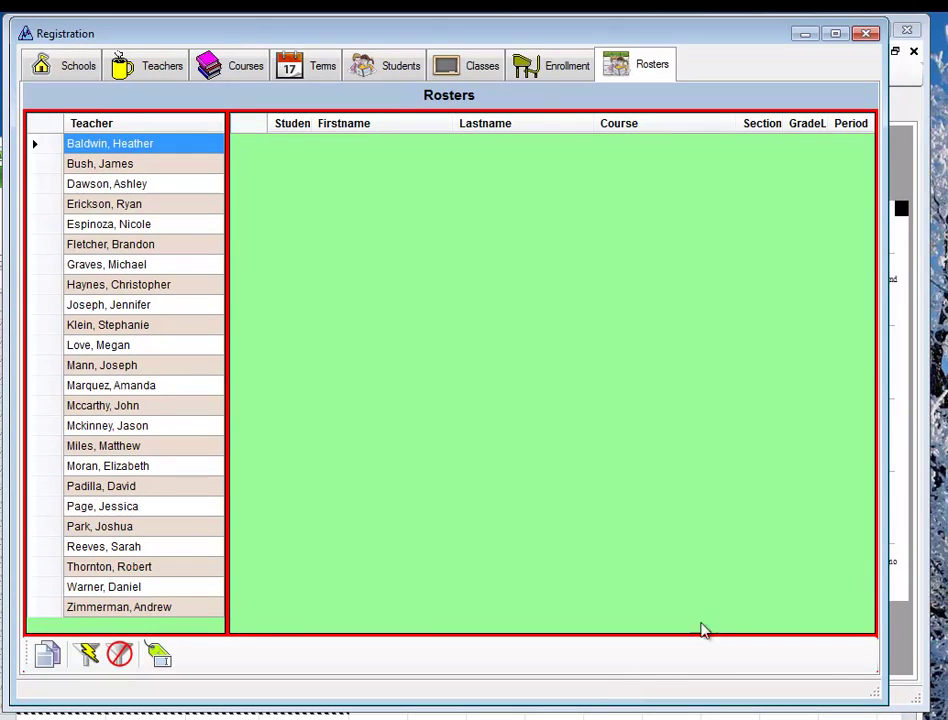
{"action": "left_click_drag", "start_coordinate": [888, 557], "coordinate": [929, 577]}
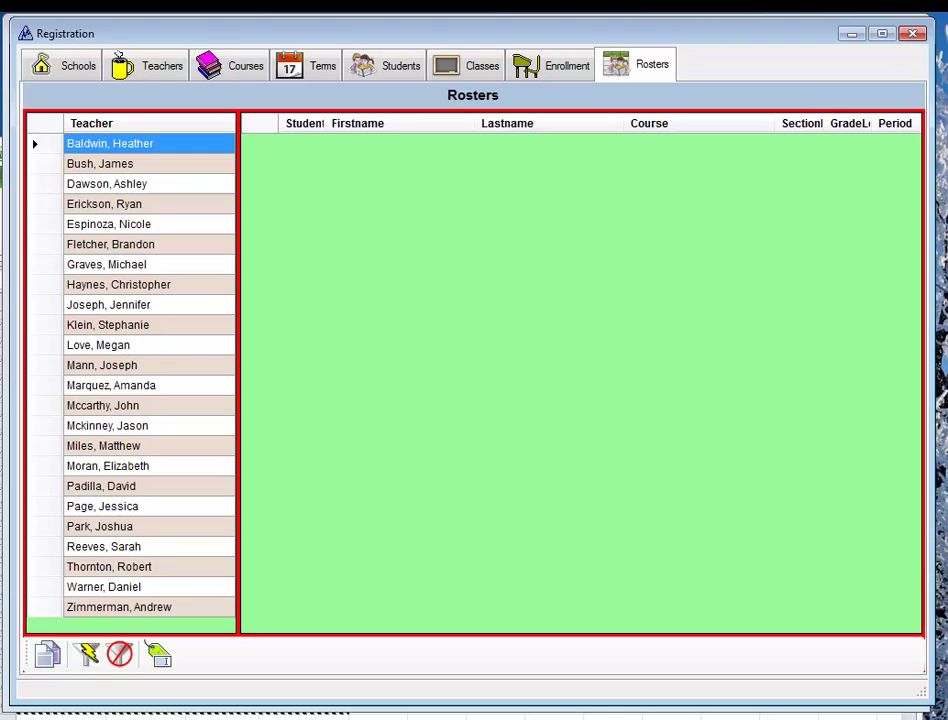
{"action": "left_click", "coordinate": [913, 32]}
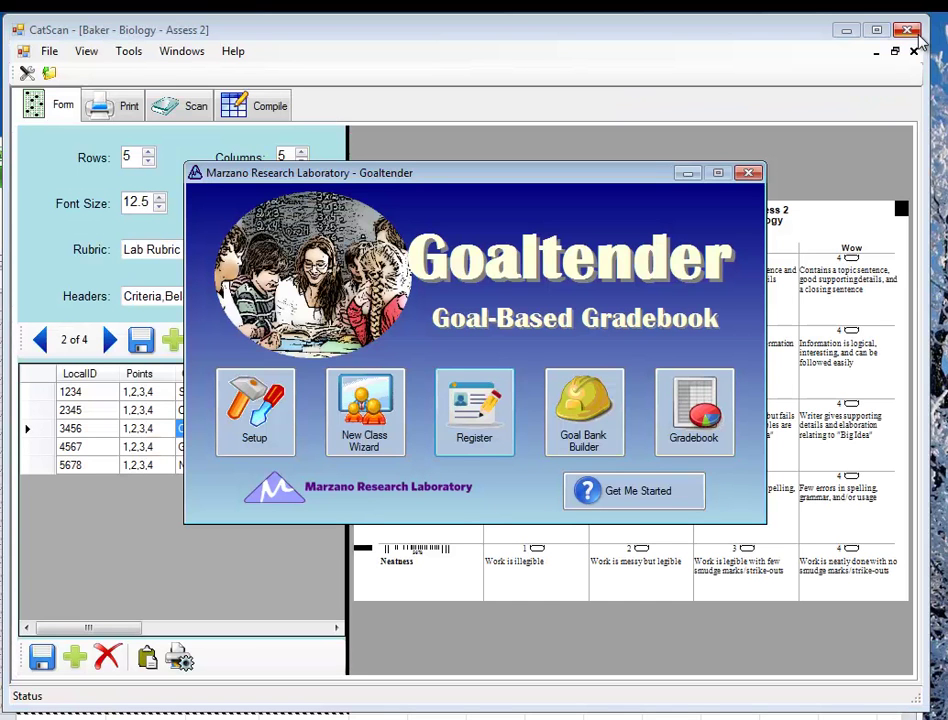
Open the Goal Bank Builder and move and resize its window to fit the screen.
{"action": "left_click", "coordinate": [586, 428]}
{"action": "left_click_drag", "start_coordinate": [728, 76], "coordinate": [601, 34]}
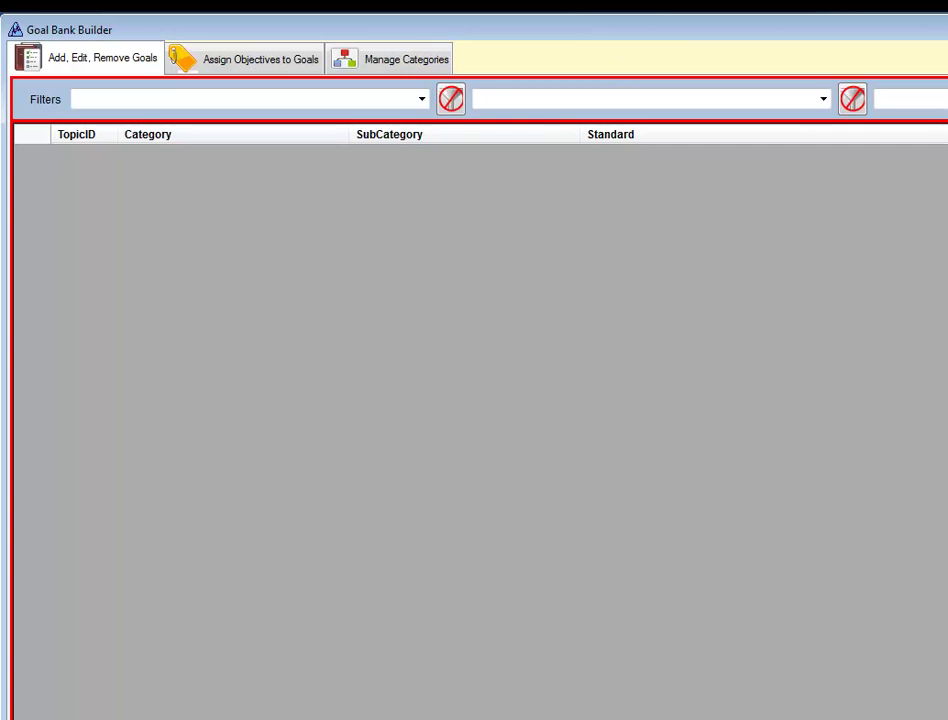
{"action": "mouse_move", "coordinate": [947, 719]}
{"action": "left_mouse_down"}
{"action": "mouse_move", "coordinate": [884, 635]}
{"action": "mouse_move", "coordinate": [936, 708]}
{"action": "left_mouse_up"}
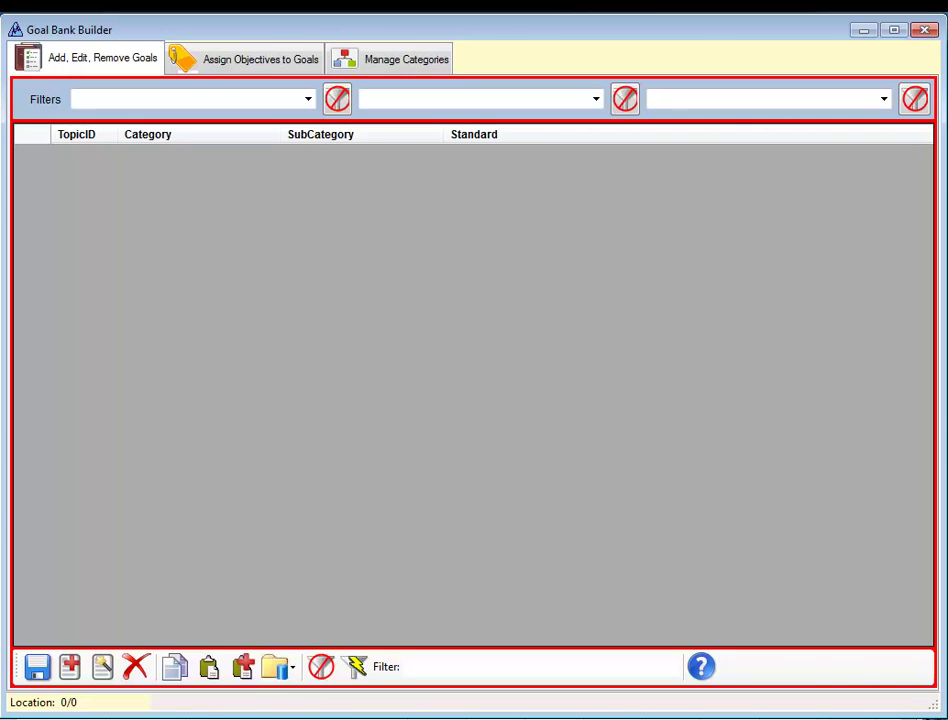
{"action": "left_click", "coordinate": [296, 681]}
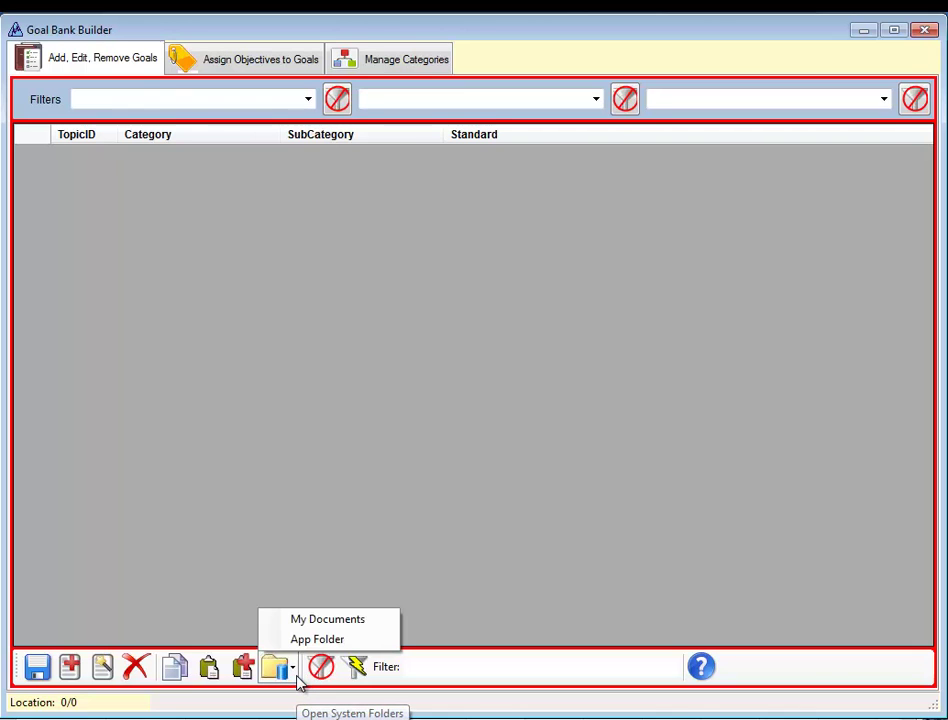
{"action": "left_click", "coordinate": [290, 640]}
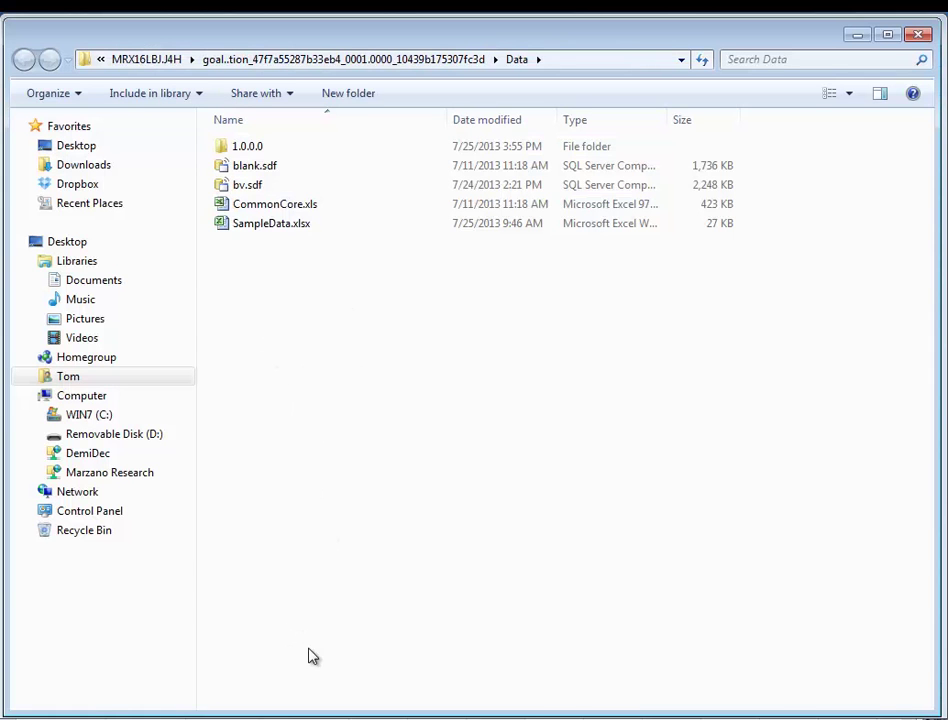
{"action": "left_click", "coordinate": [918, 35]}
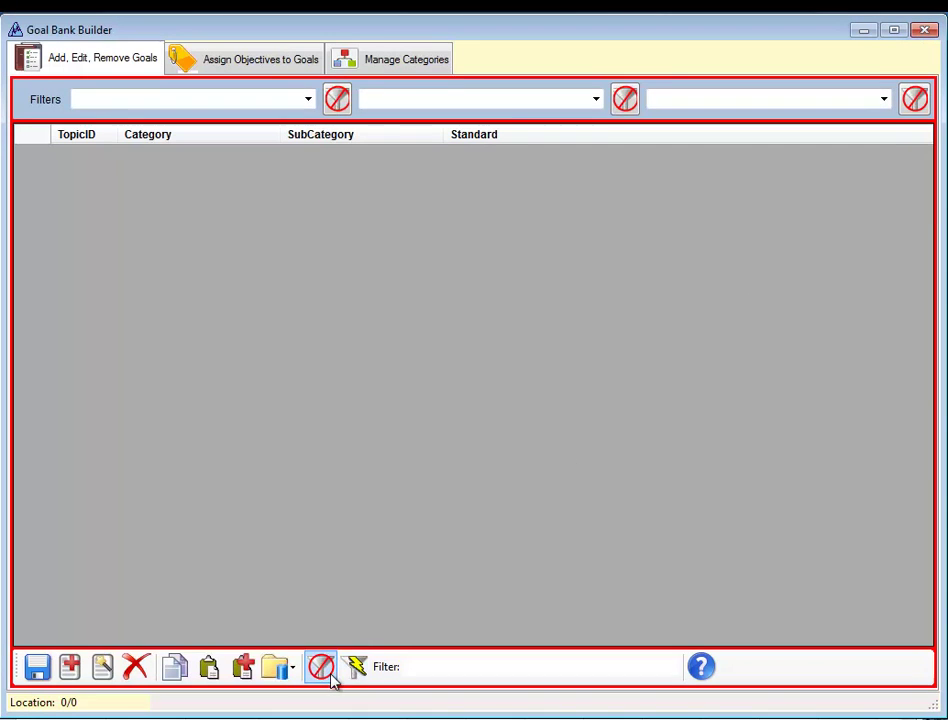
Open CommonCore.xls in Excel from the application's data folder and close the folder window.
{"action": "left_click", "coordinate": [296, 680]}
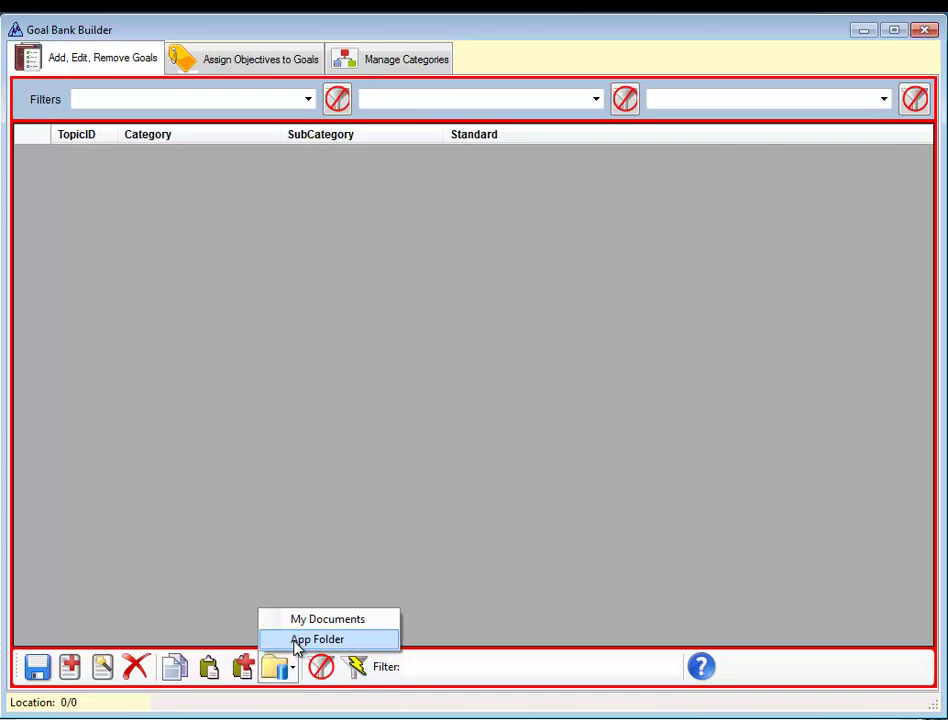
{"action": "left_click", "coordinate": [297, 640]}
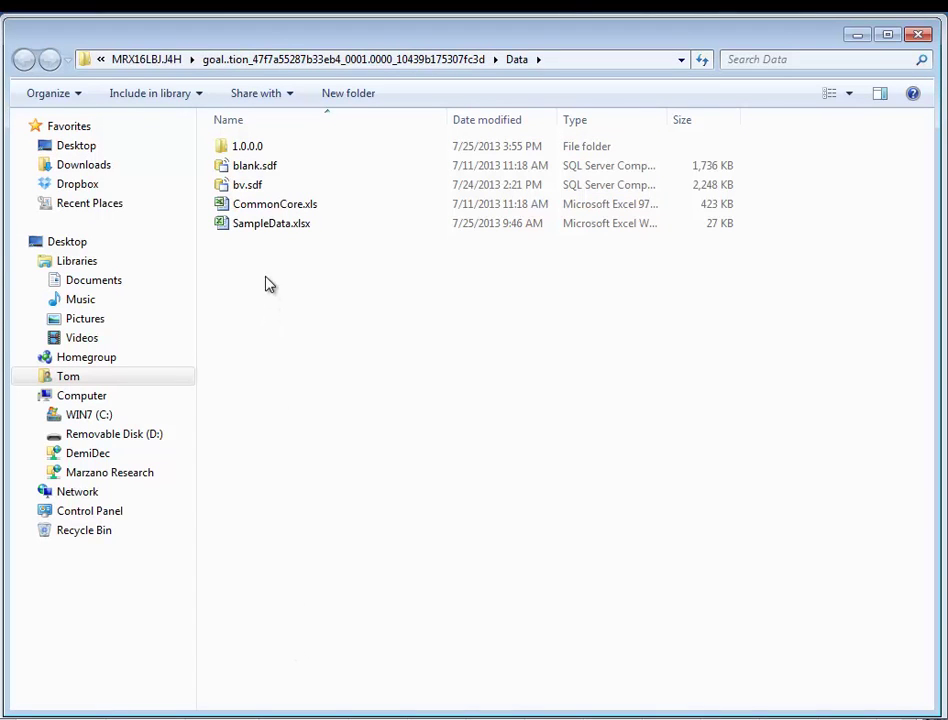
{"action": "double_click", "coordinate": [256, 213]}
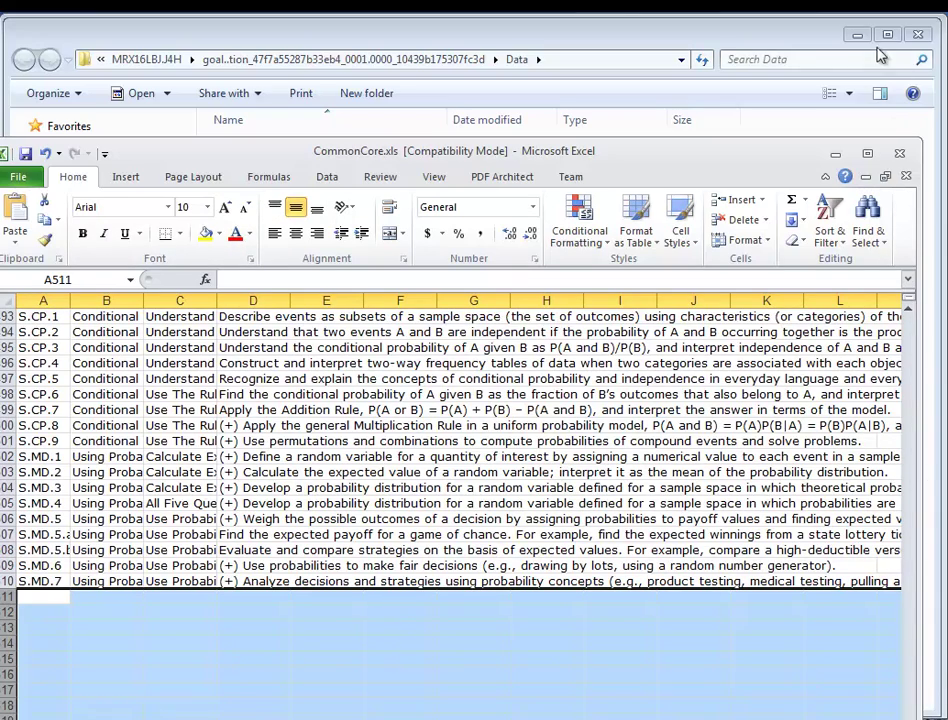
{"action": "left_click", "coordinate": [810, 42]}
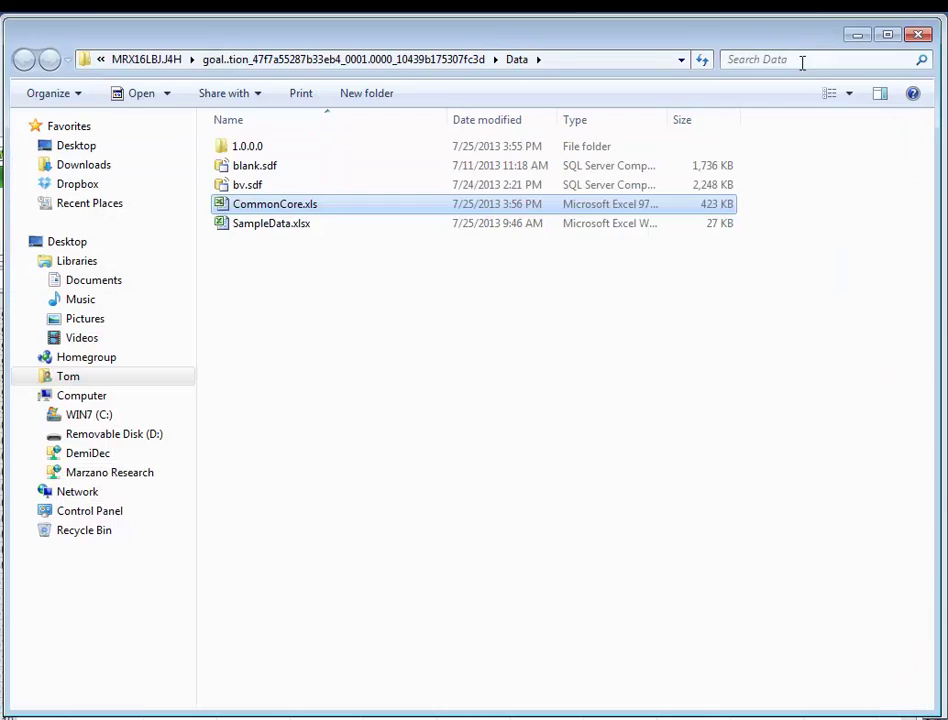
{"action": "left_click", "coordinate": [918, 35]}
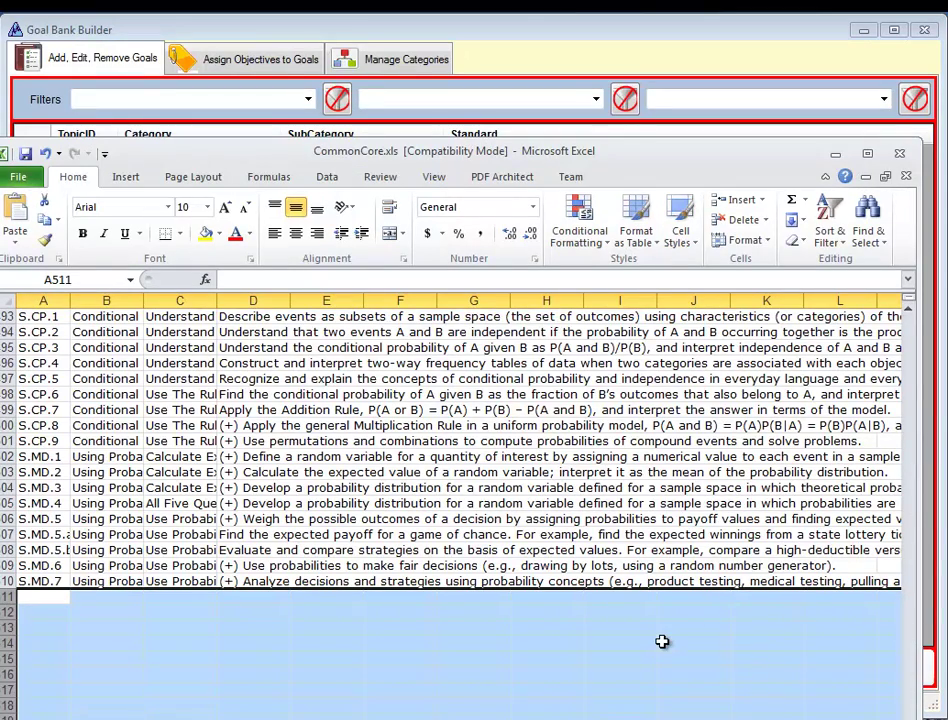
Look through the last rows of the English Standards sheet and return to the Math Standards sheet.
{"action": "scroll", "coordinate": [662, 641], "scroll_direction": "down", "scroll_amount": 2}
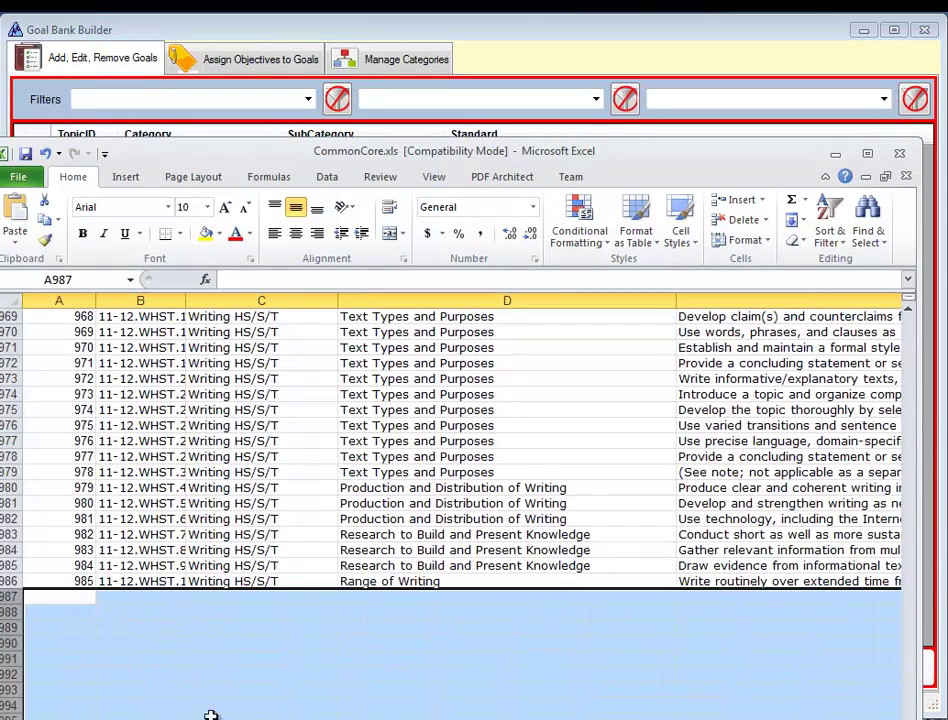
{"action": "scroll", "coordinate": [233, 680], "scroll_direction": "up", "scroll_amount": 20}
{"action": "scroll", "coordinate": [233, 658], "scroll_direction": "up", "scroll_amount": 13}
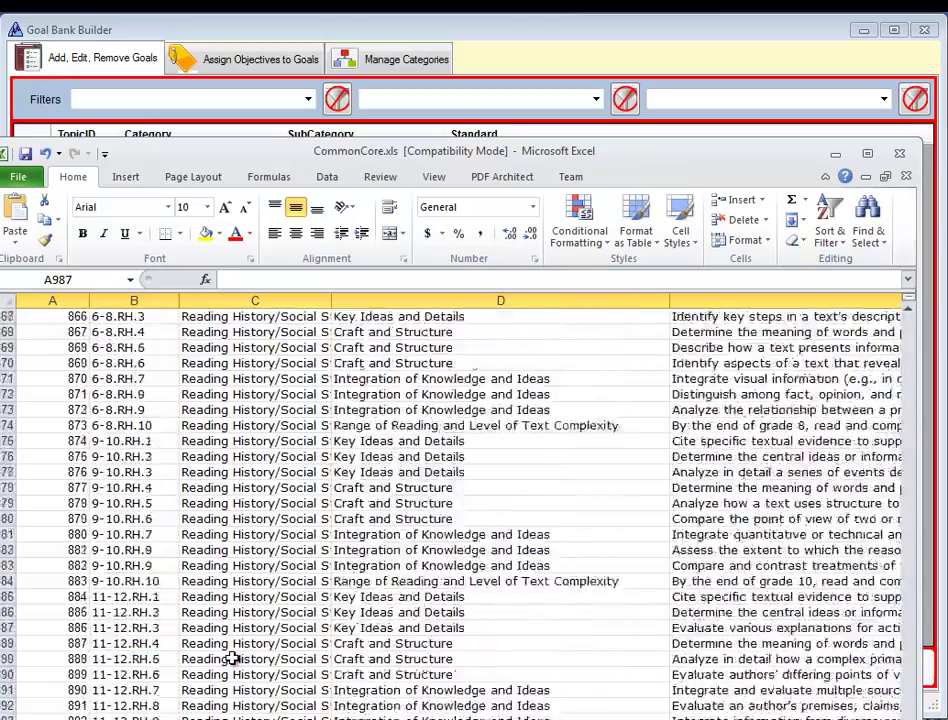
{"action": "scroll", "coordinate": [233, 658], "scroll_direction": "down", "scroll_amount": 20}
{"action": "scroll", "coordinate": [233, 658], "scroll_direction": "down", "scroll_amount": 12}
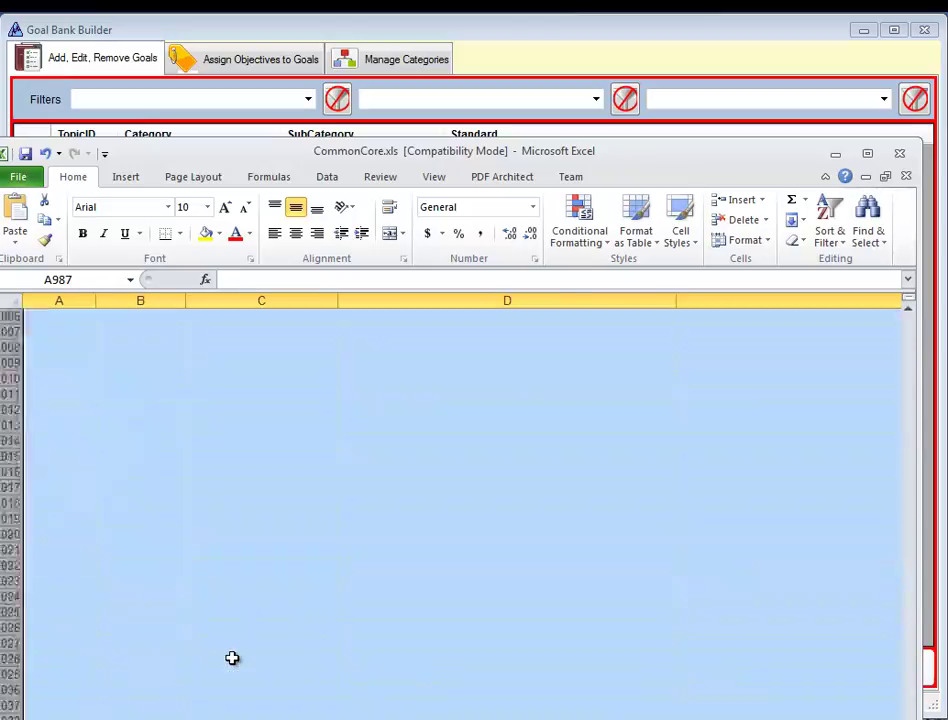
{"action": "scroll", "coordinate": [232, 658], "scroll_direction": "up", "scroll_amount": 6}
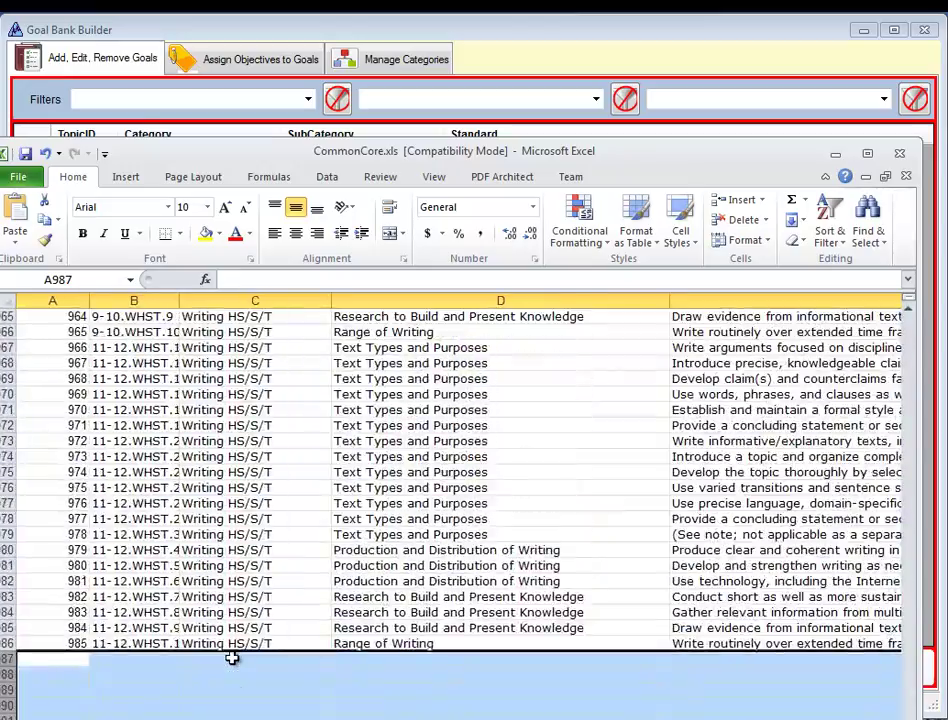
{"action": "key", "text": "ctrl+Page_Up"}
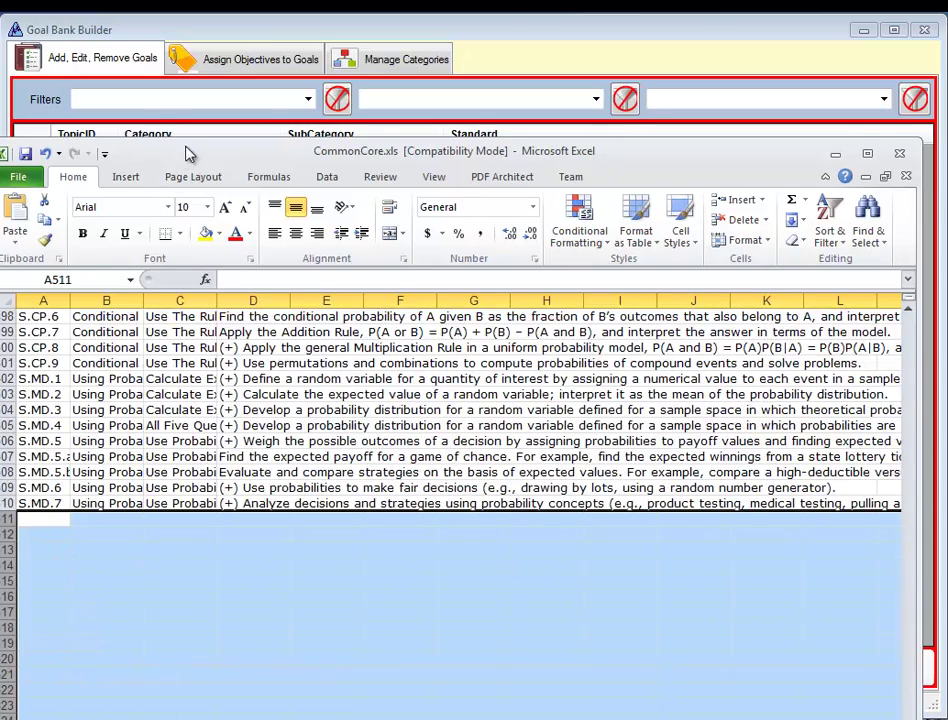
Bring up the Math Standards header row and arrange the Excel window so the Goal Bank Builder's column headings show above it.
{"action": "left_click_drag", "start_coordinate": [184, 157], "coordinate": [200, 38]}
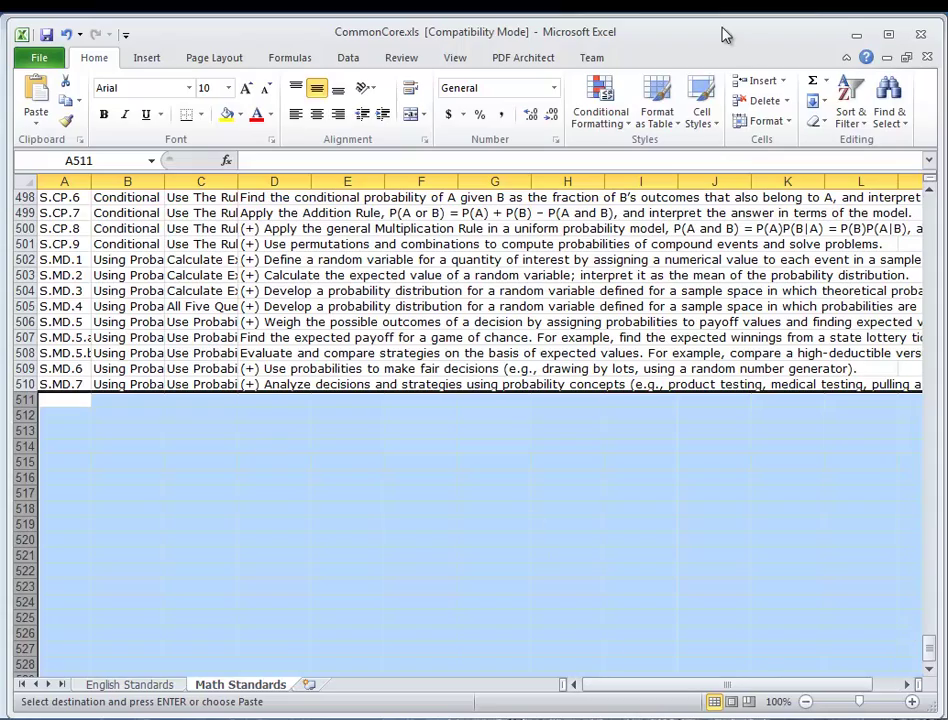
{"action": "left_click_drag", "start_coordinate": [931, 650], "coordinate": [933, 190]}
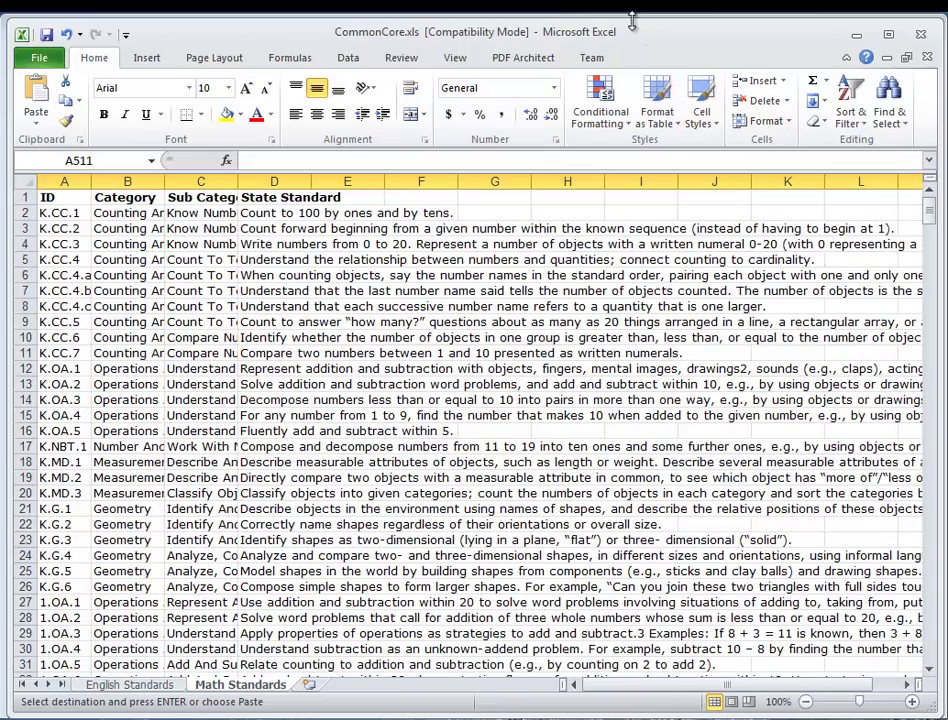
{"action": "left_click_drag", "start_coordinate": [632, 20], "coordinate": [576, 320]}
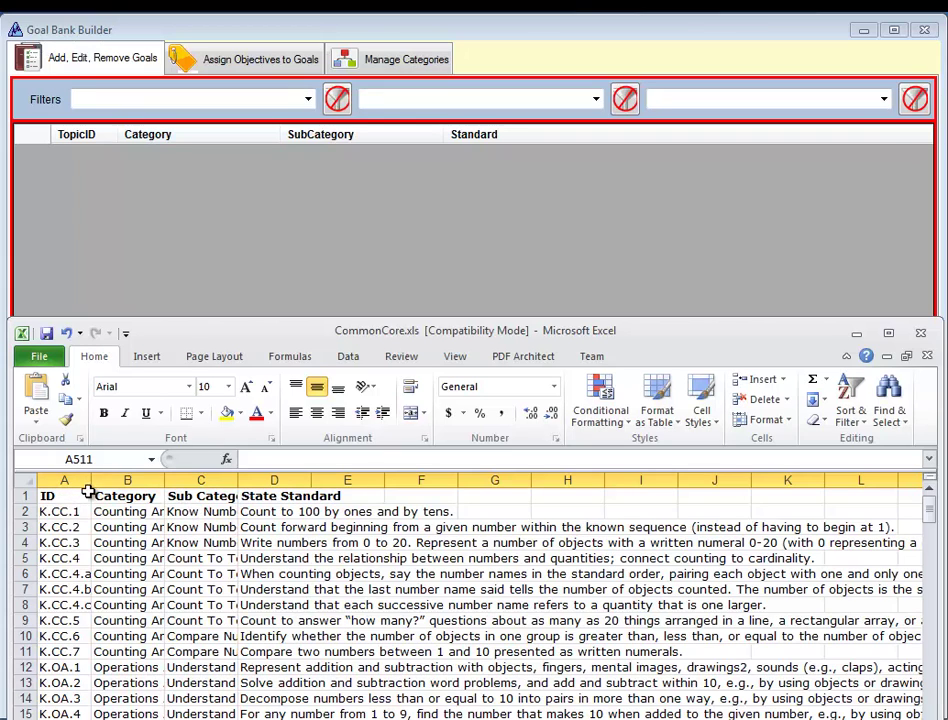
Widen the ID, Category and Sub Category columns of the Math Standards sheet to make their entries more readable.
{"action": "left_click_drag", "start_coordinate": [92, 480], "coordinate": [131, 481]}
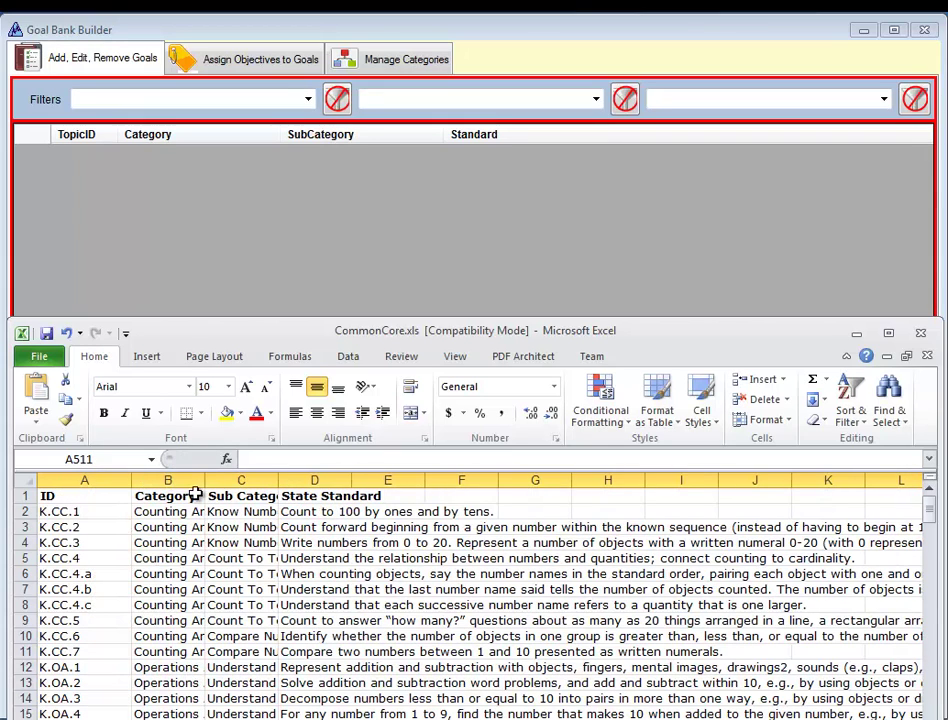
{"action": "left_click_drag", "start_coordinate": [205, 493], "coordinate": [257, 489]}
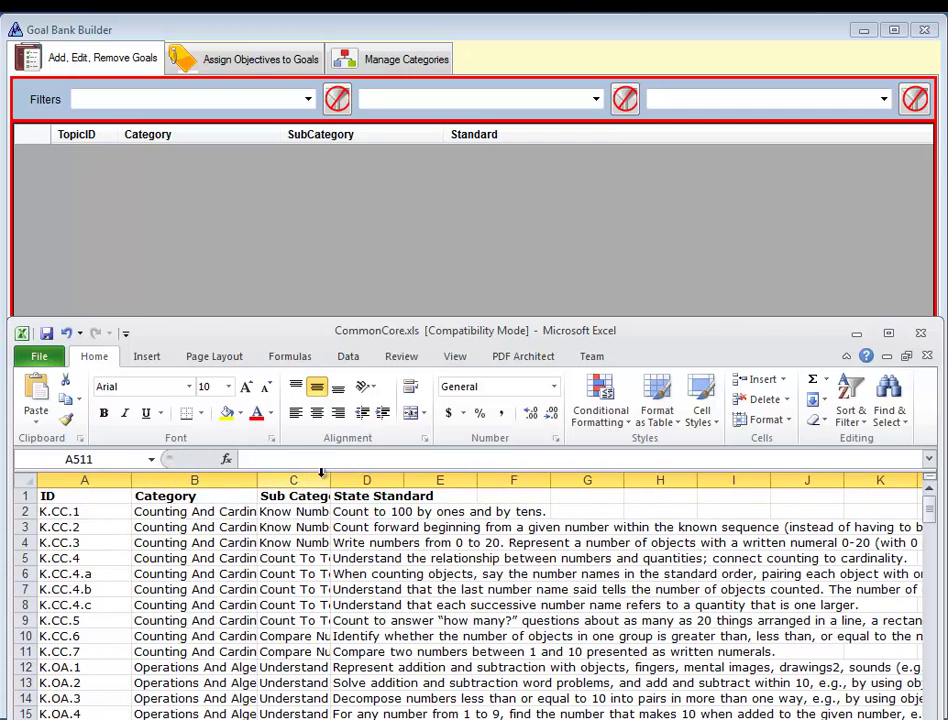
{"action": "left_click_drag", "start_coordinate": [329, 478], "coordinate": [438, 480]}
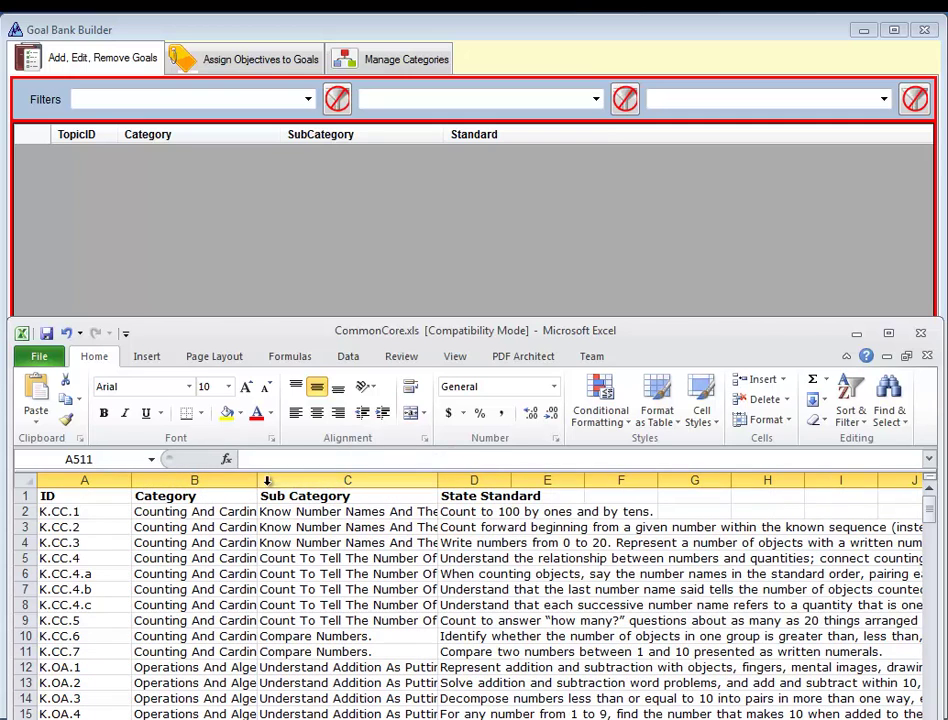
{"action": "left_click_drag", "start_coordinate": [257, 480], "coordinate": [331, 480]}
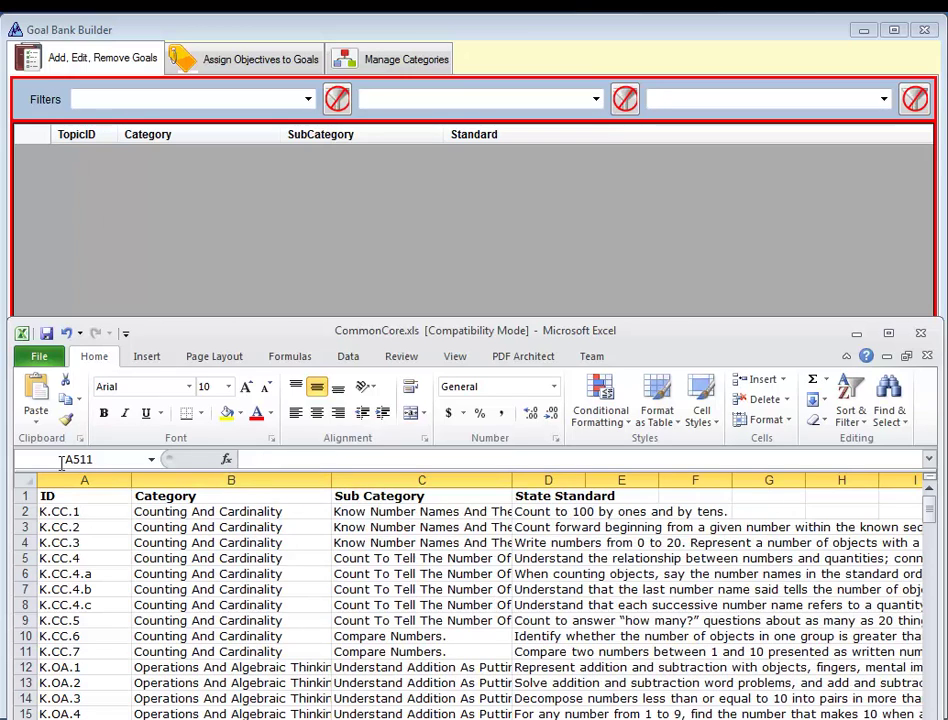
Rename the ID header in cell A1 of the Math Standards sheet as TopicID.
{"action": "left_click", "coordinate": [52, 496]}
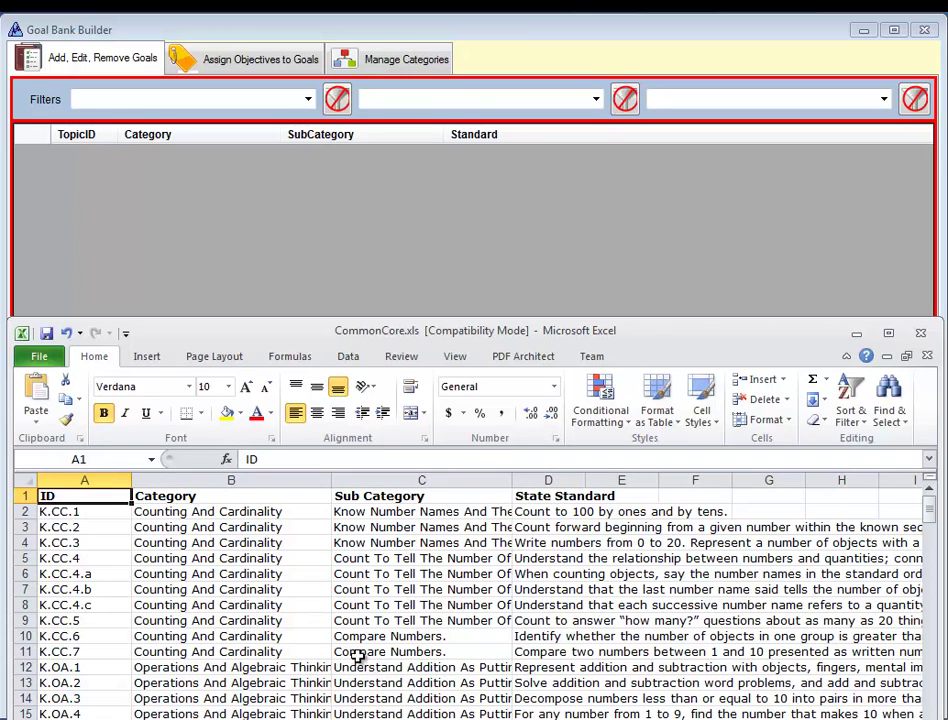
{"action": "left_click", "coordinate": [246, 462]}
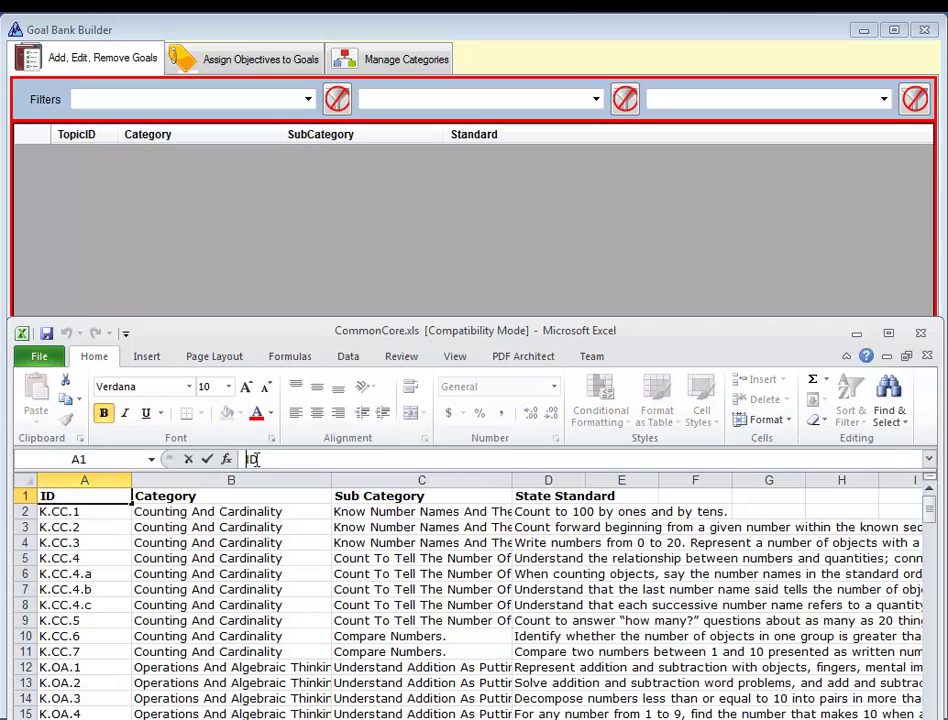
{"action": "type", "text": "Topic"}
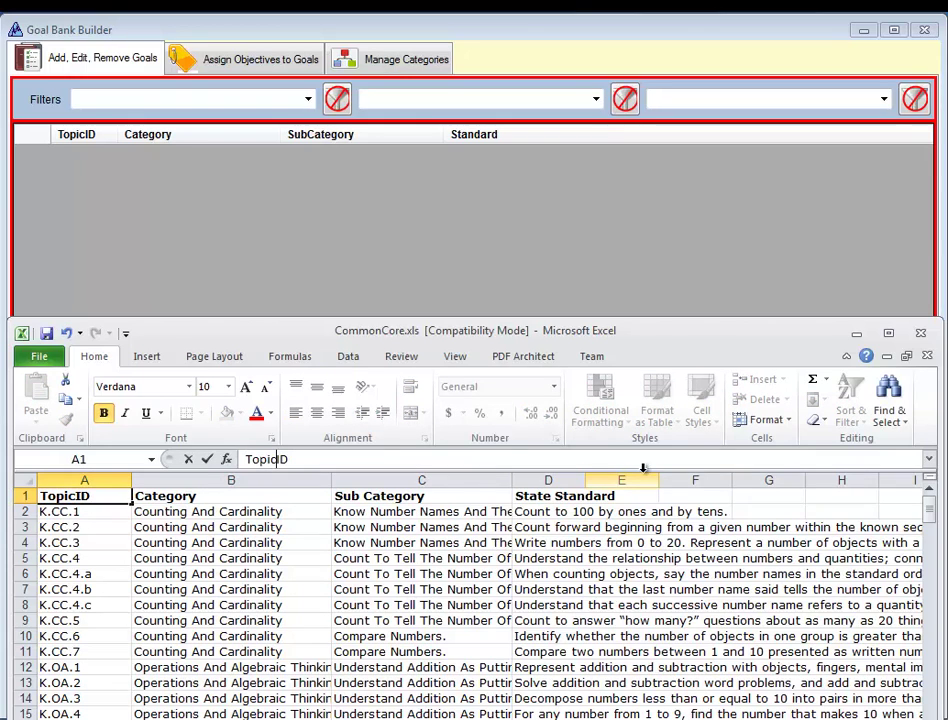
{"action": "left_click", "coordinate": [248, 505]}
{"action": "left_click", "coordinate": [243, 490]}
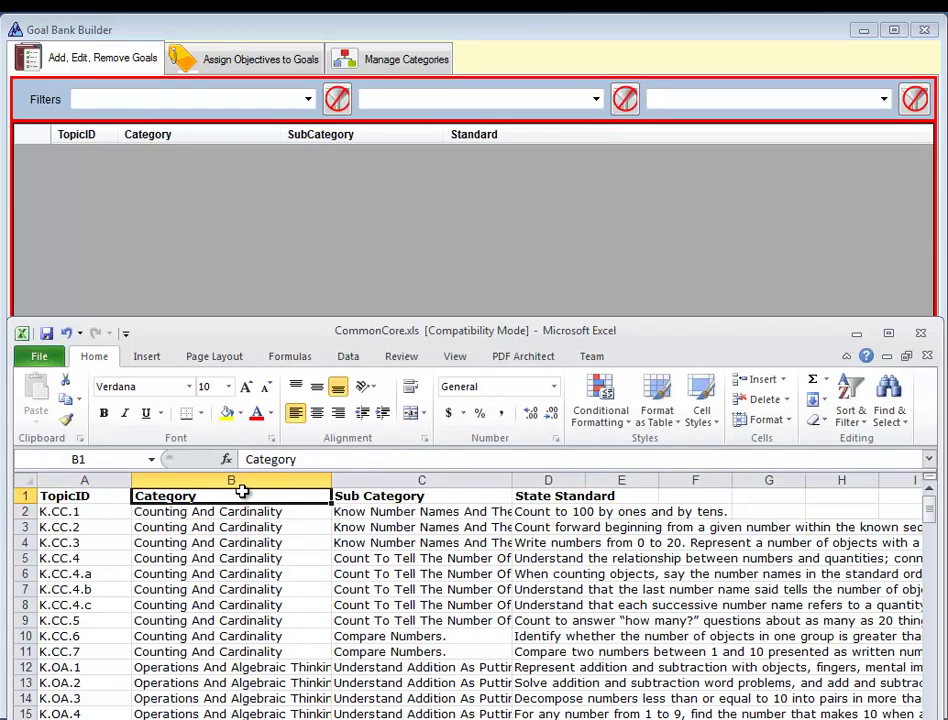
Rename the Sub Category header as SubCategory and the State Standard header as Standard in the Math Standards sheet.
{"action": "left_click", "coordinate": [401, 510]}
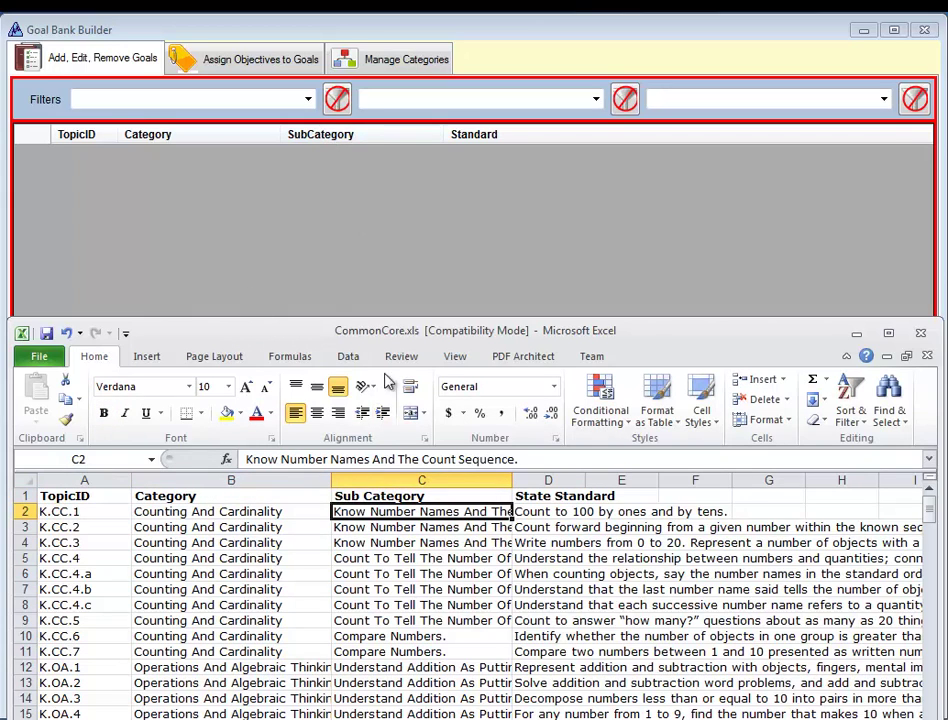
{"action": "left_click", "coordinate": [375, 496]}
{"action": "left_click", "coordinate": [270, 459]}
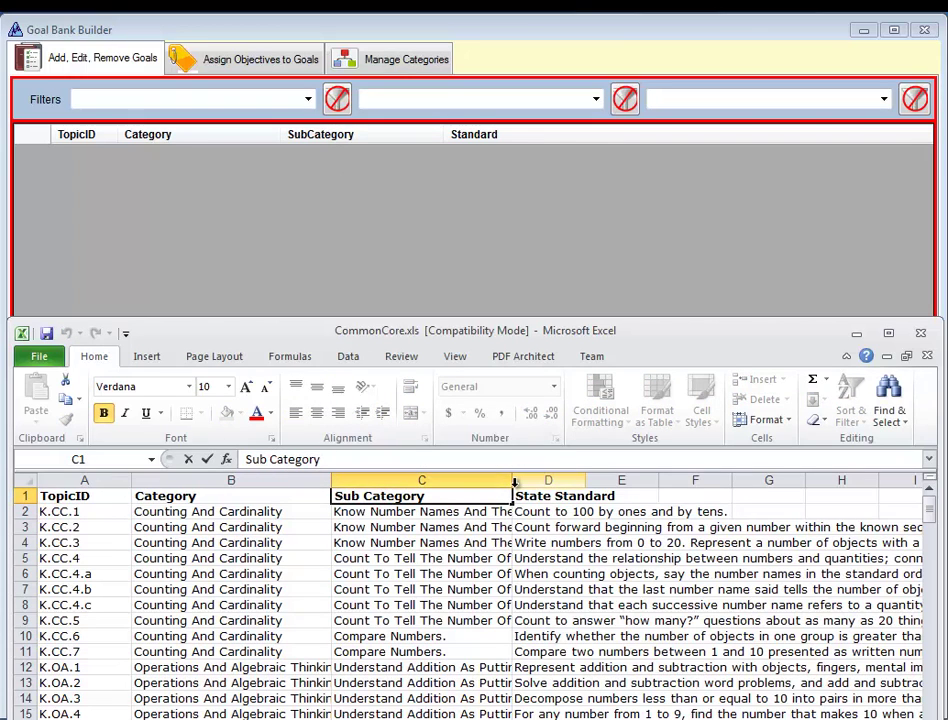
{"action": "key", "text": "BackSpace"}
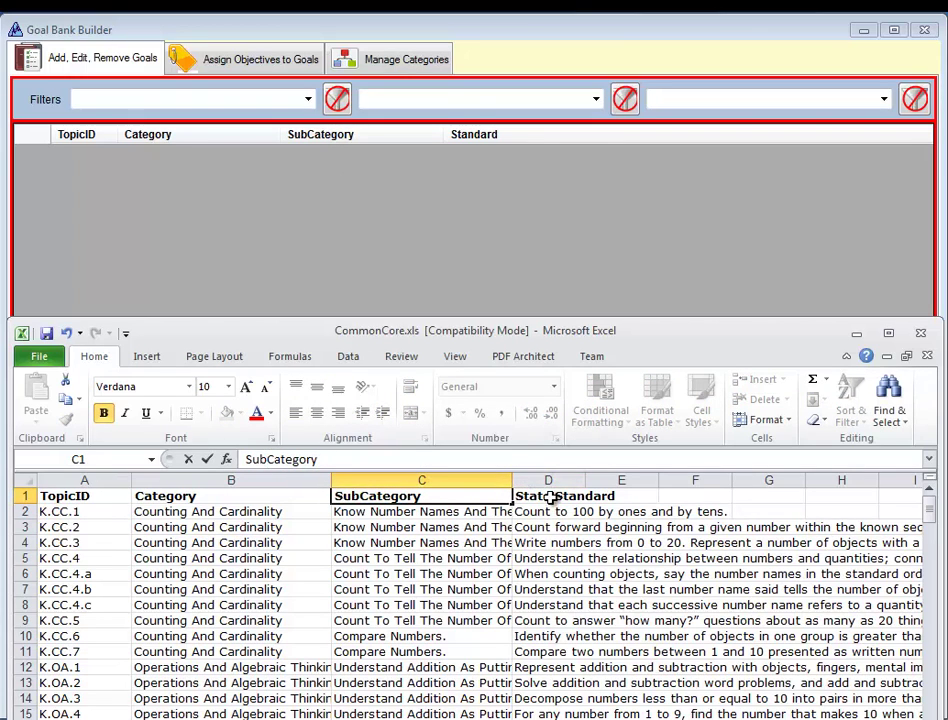
{"action": "left_click", "coordinate": [550, 494]}
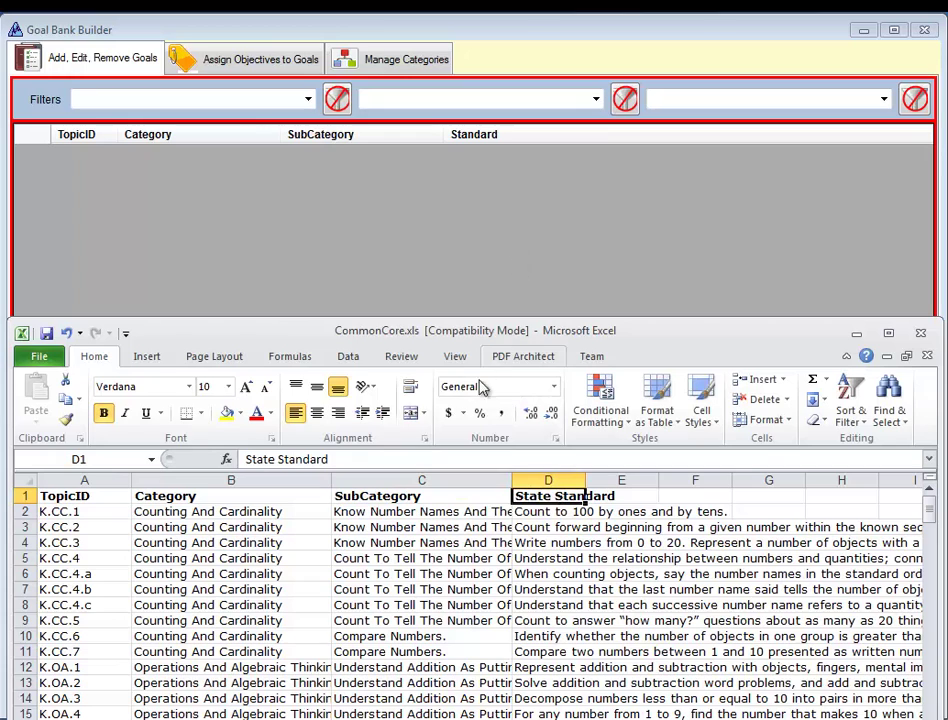
{"action": "left_click_drag", "start_coordinate": [279, 459], "coordinate": [239, 462]}
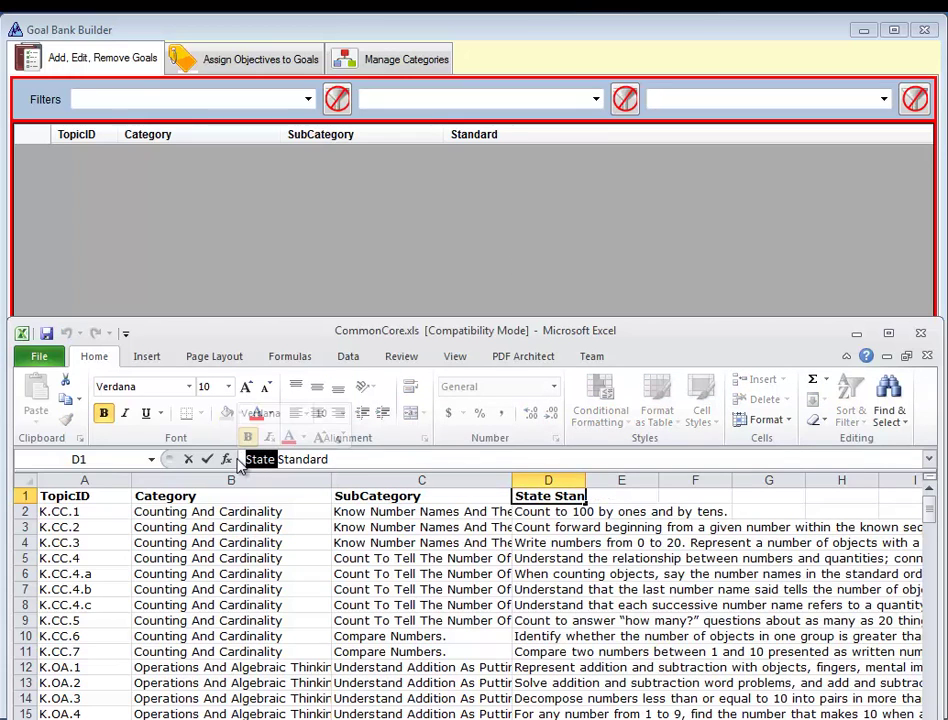
{"action": "key", "text": "BackSpace"}
{"action": "left_click", "coordinate": [559, 527]}
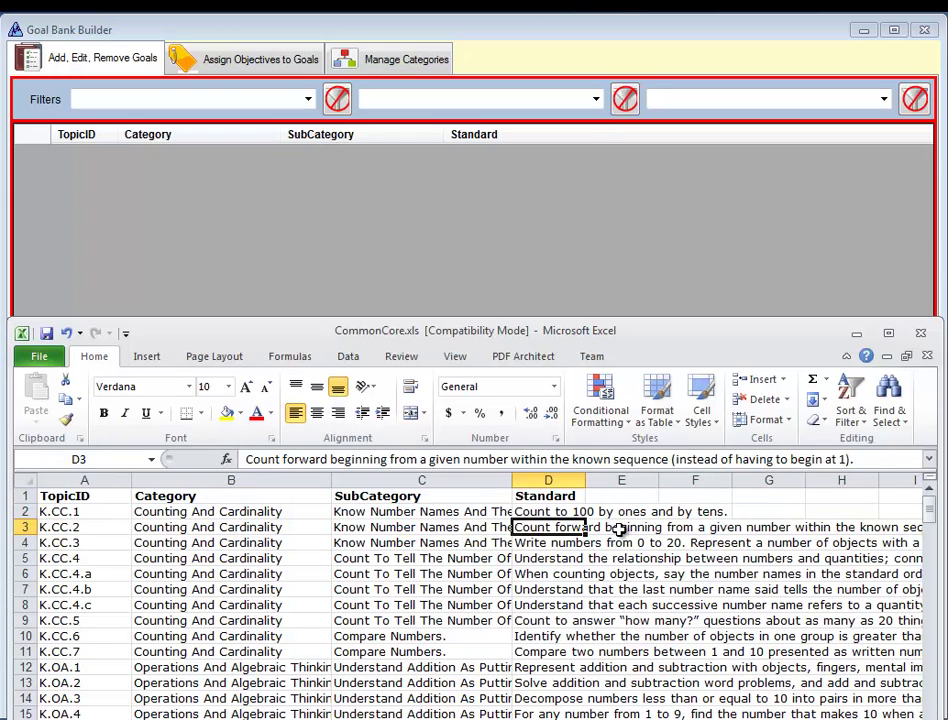
Copy the Math Standards data from the TopicID header through the Standard column of row 510.
{"action": "left_click", "coordinate": [80, 493]}
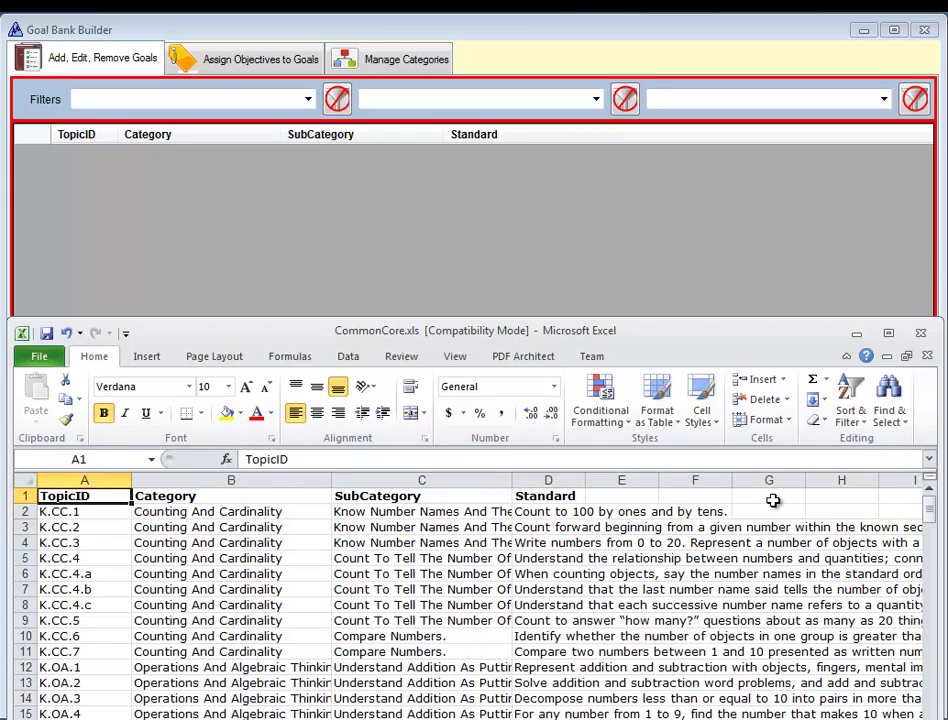
{"action": "left_click_drag", "start_coordinate": [772, 500], "coordinate": [585, 497]}
{"action": "scroll", "coordinate": [560, 496], "scroll_direction": "down", "scroll_amount": 10}
{"action": "scroll", "coordinate": [772, 498], "scroll_direction": "down", "scroll_amount": 20}
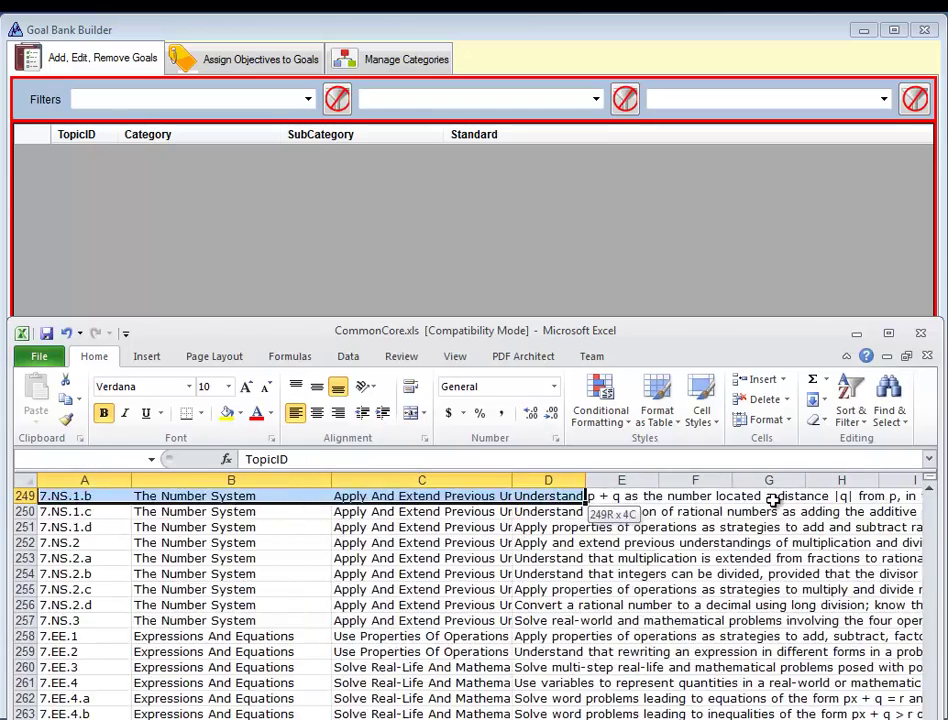
{"action": "scroll", "coordinate": [772, 498], "scroll_direction": "down", "scroll_amount": 20}
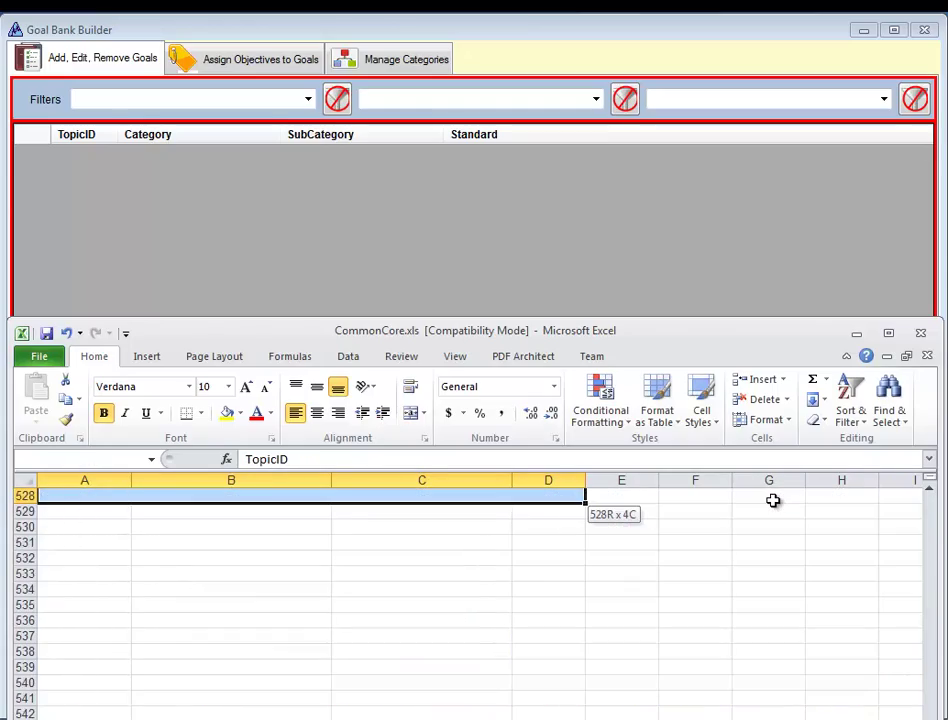
{"action": "scroll", "coordinate": [772, 500], "scroll_direction": "up", "scroll_amount": 10}
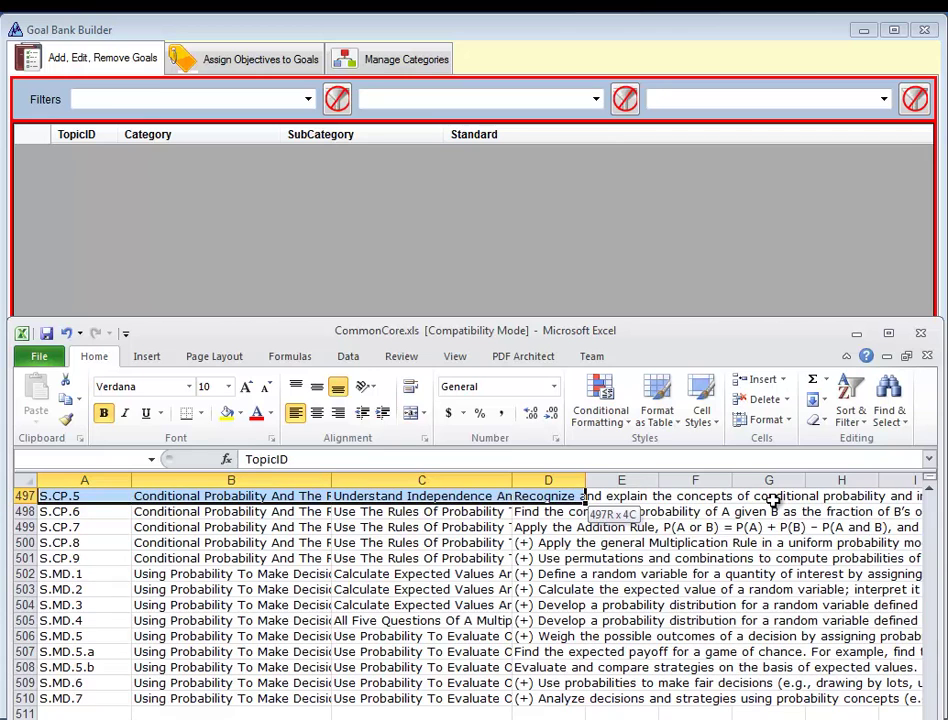
{"action": "left_click_drag", "start_coordinate": [585, 497], "coordinate": [585, 698]}
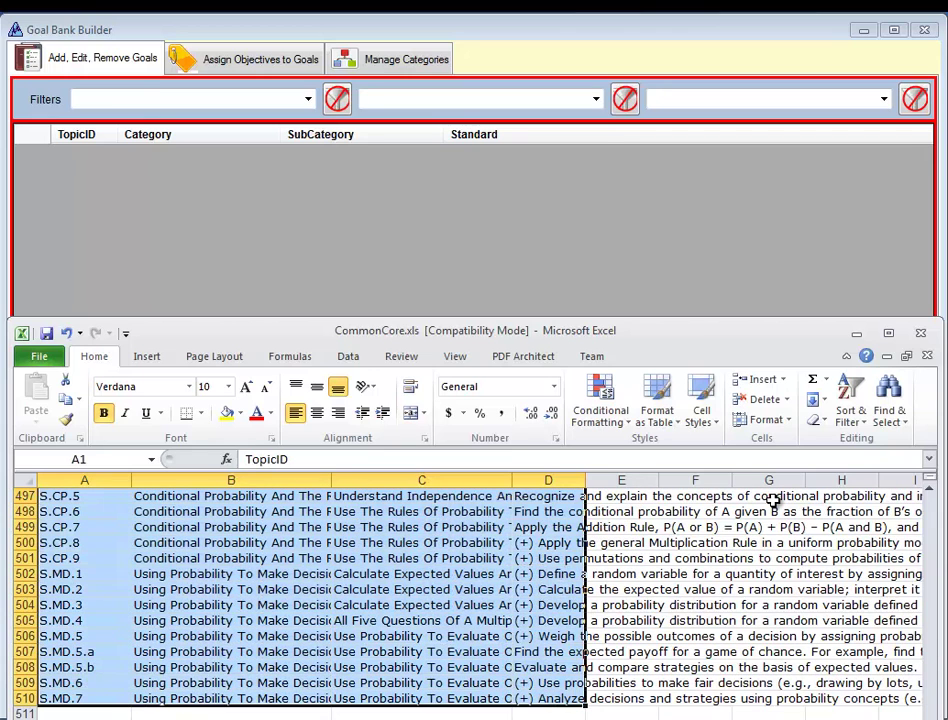
{"action": "right_click", "coordinate": [328, 574]}
{"action": "left_click", "coordinate": [383, 605]}
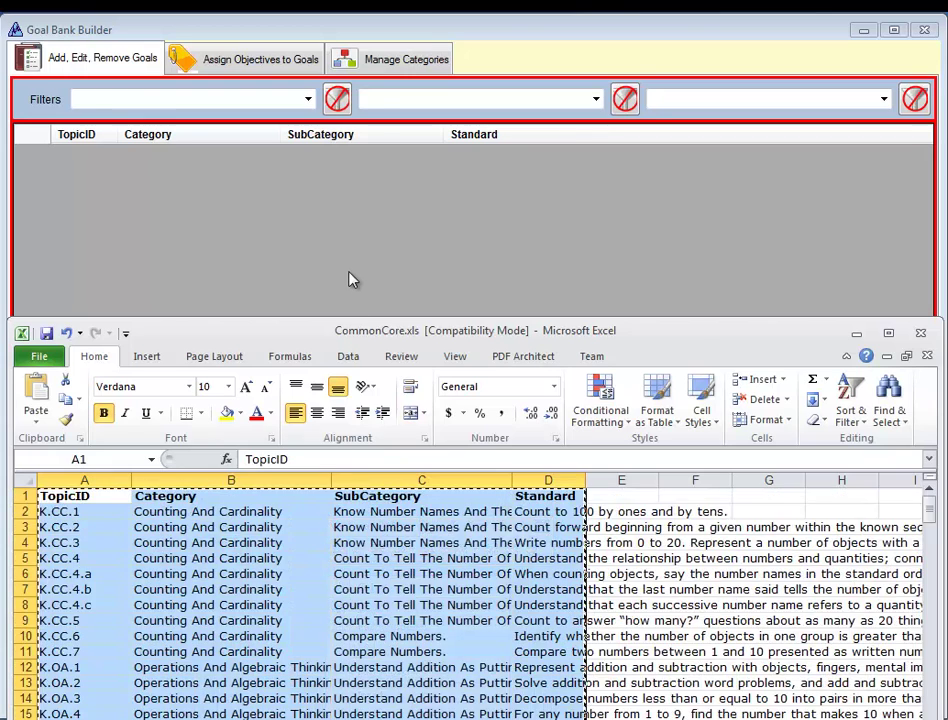
Switch to the Goal Bank Builder, paste the copied math standards as new goals and save them.
{"action": "left_click", "coordinate": [349, 277]}
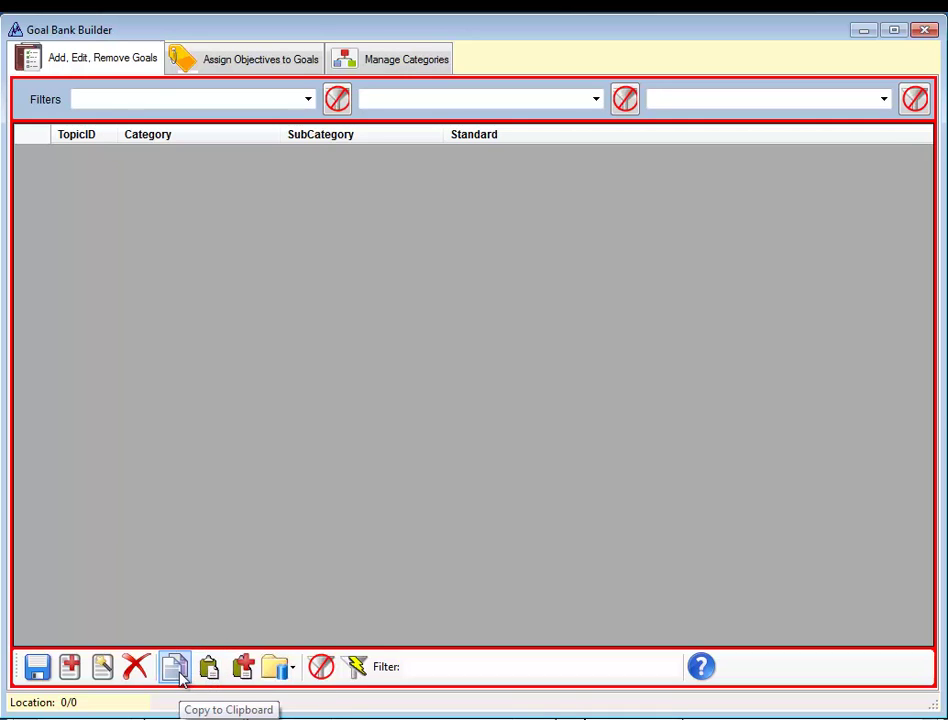
{"action": "left_click", "coordinate": [244, 672]}
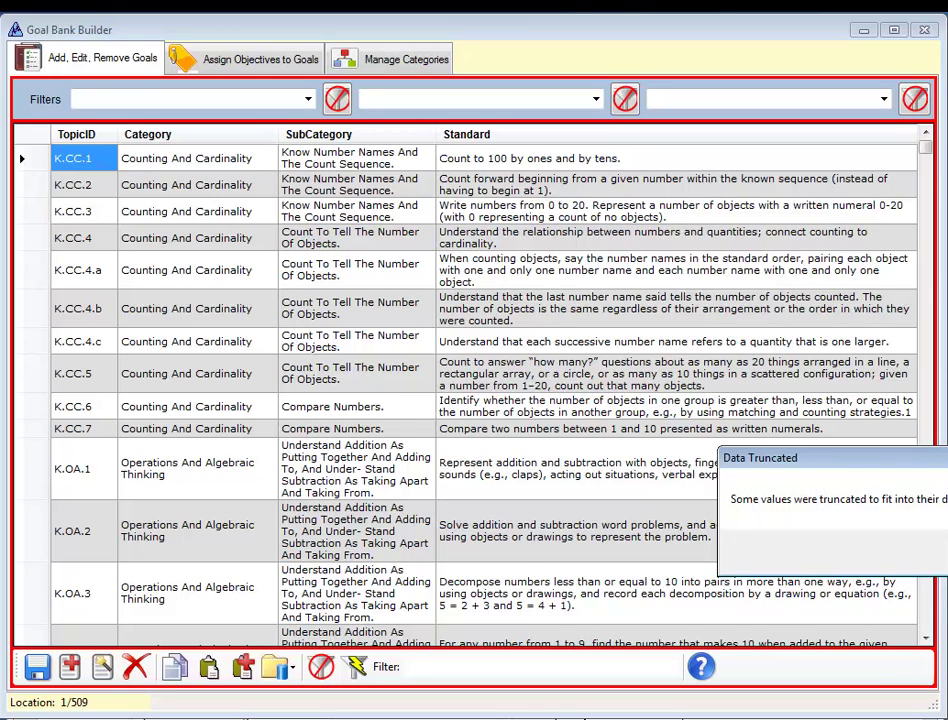
{"action": "key", "text": "Return"}
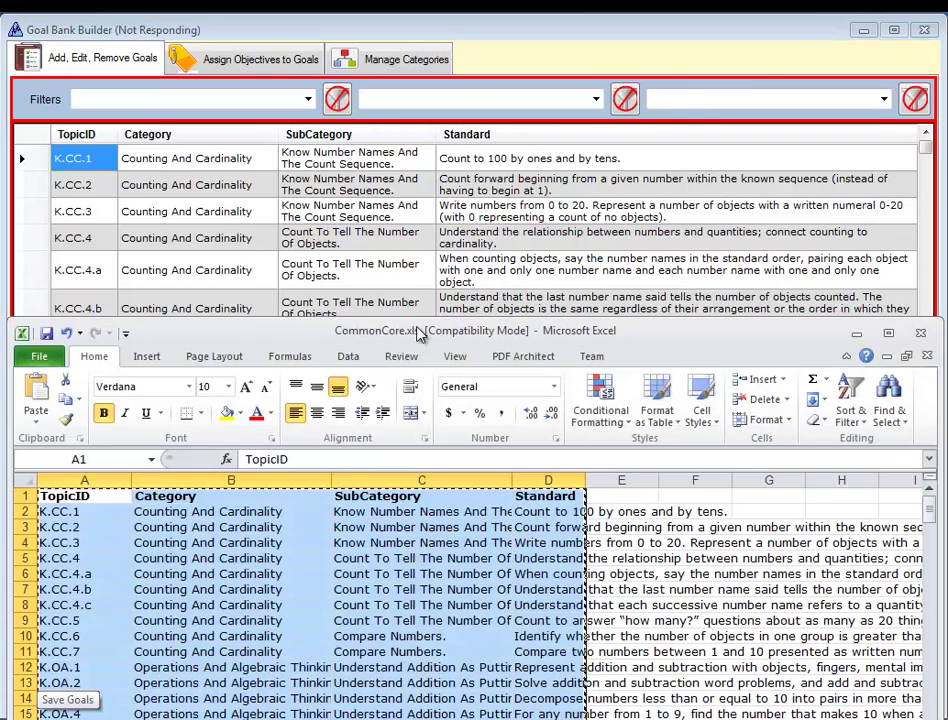
Bring up the English Standards sheet's header row in Excel and arrange the window so the Goal Bank Builder's column headings show above it.
{"action": "left_click_drag", "start_coordinate": [419, 152], "coordinate": [417, 25]}
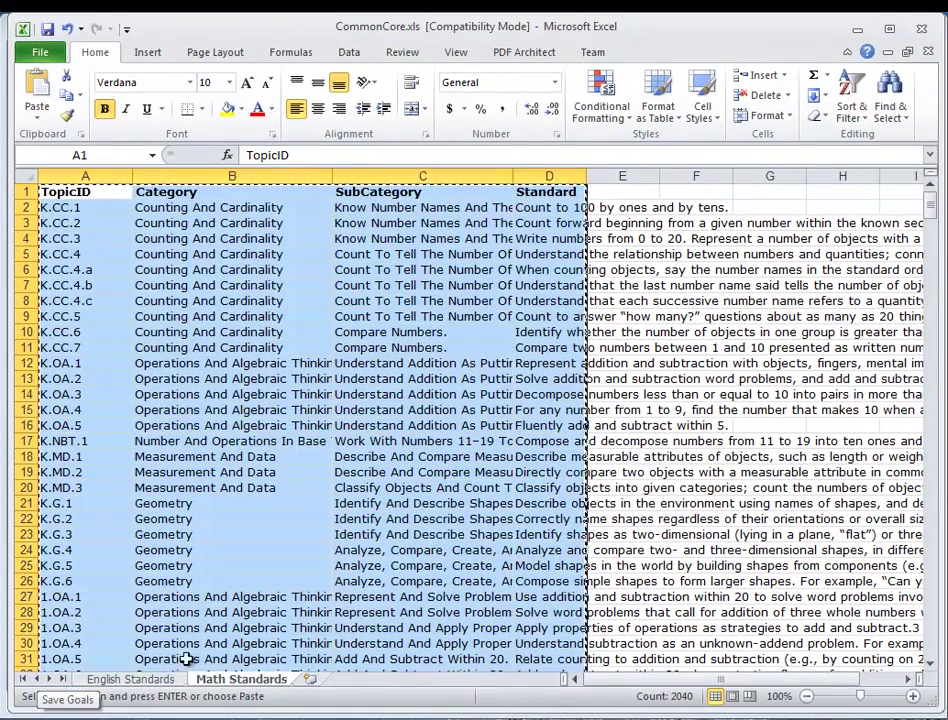
{"action": "left_click", "coordinate": [152, 679]}
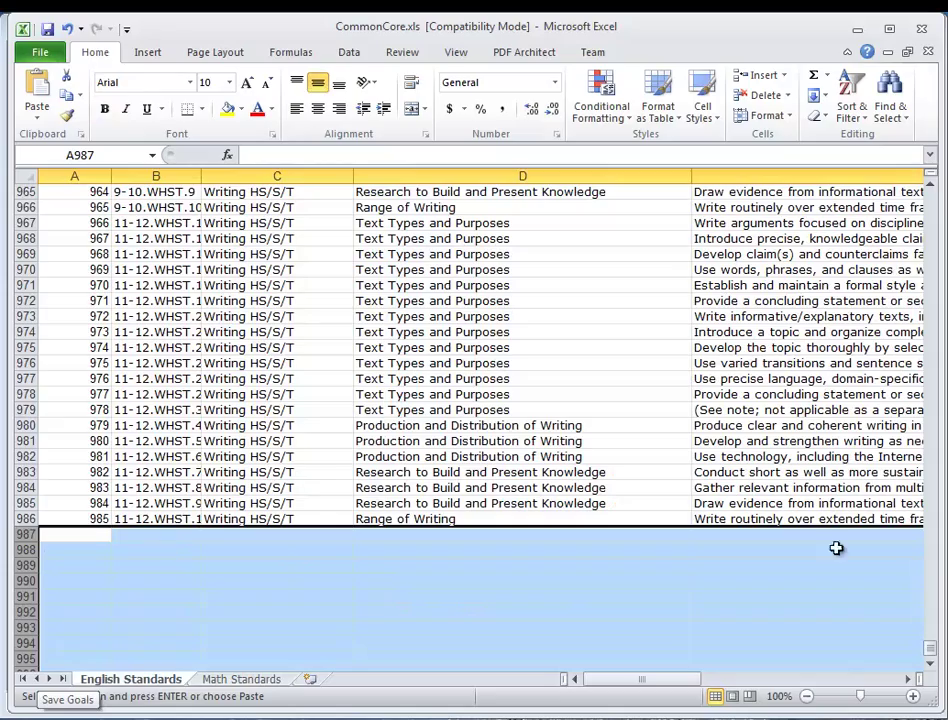
{"action": "left_click_drag", "start_coordinate": [931, 650], "coordinate": [932, 170]}
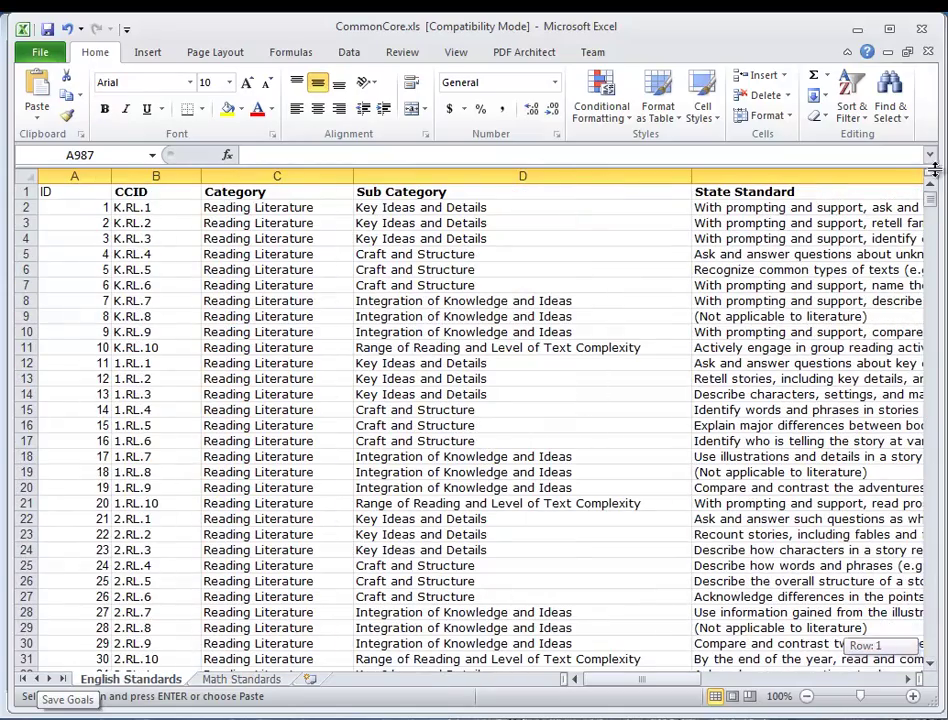
{"action": "left_click", "coordinate": [76, 190]}
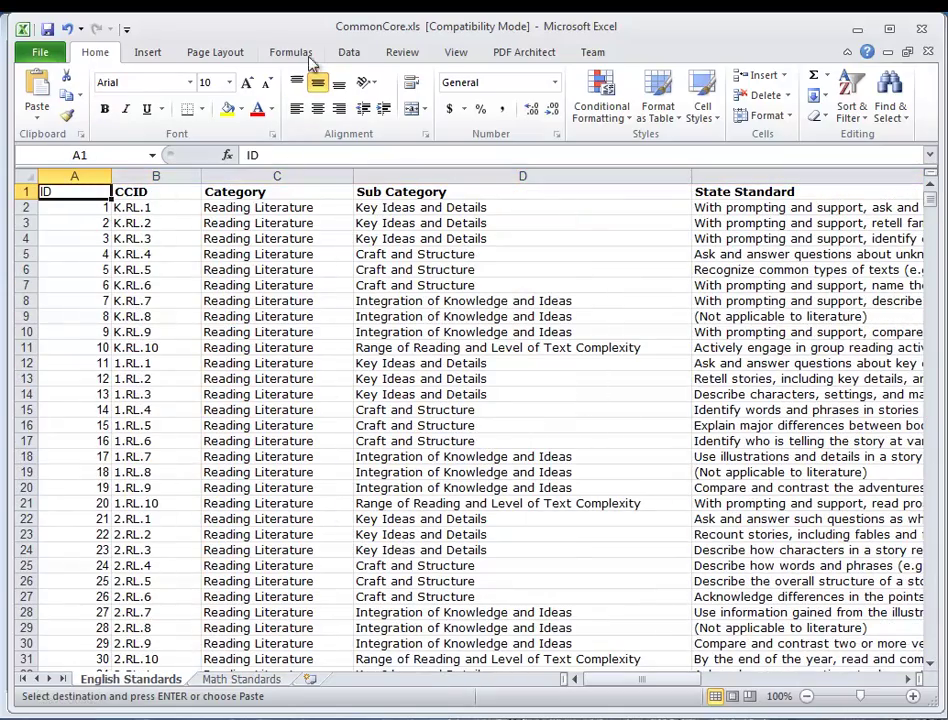
{"action": "left_click_drag", "start_coordinate": [311, 34], "coordinate": [287, 352]}
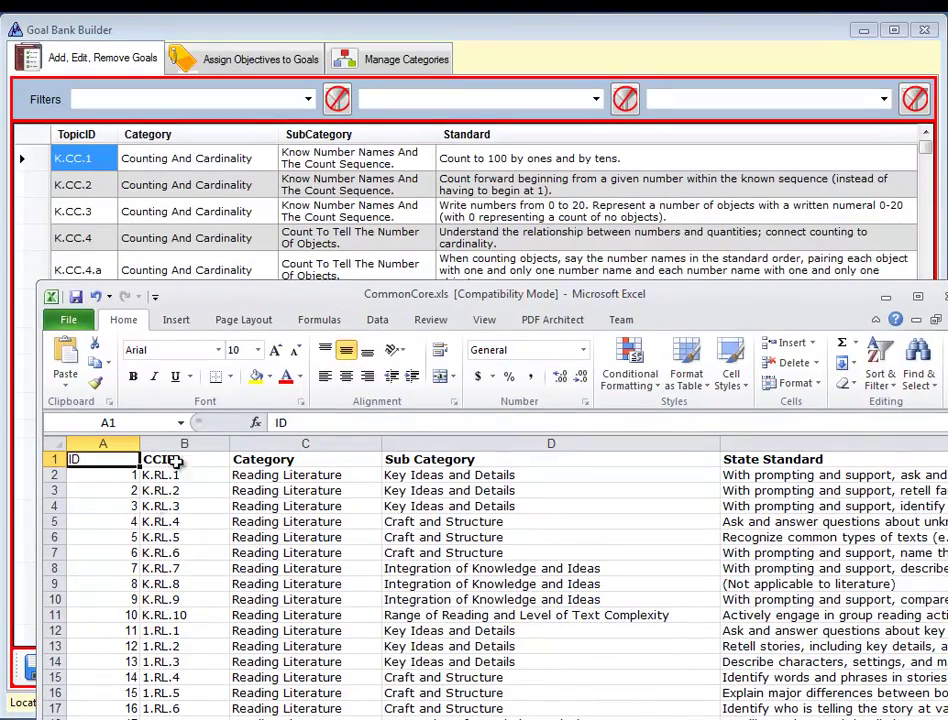
{"action": "left_click_drag", "start_coordinate": [290, 426], "coordinate": [257, 423]}
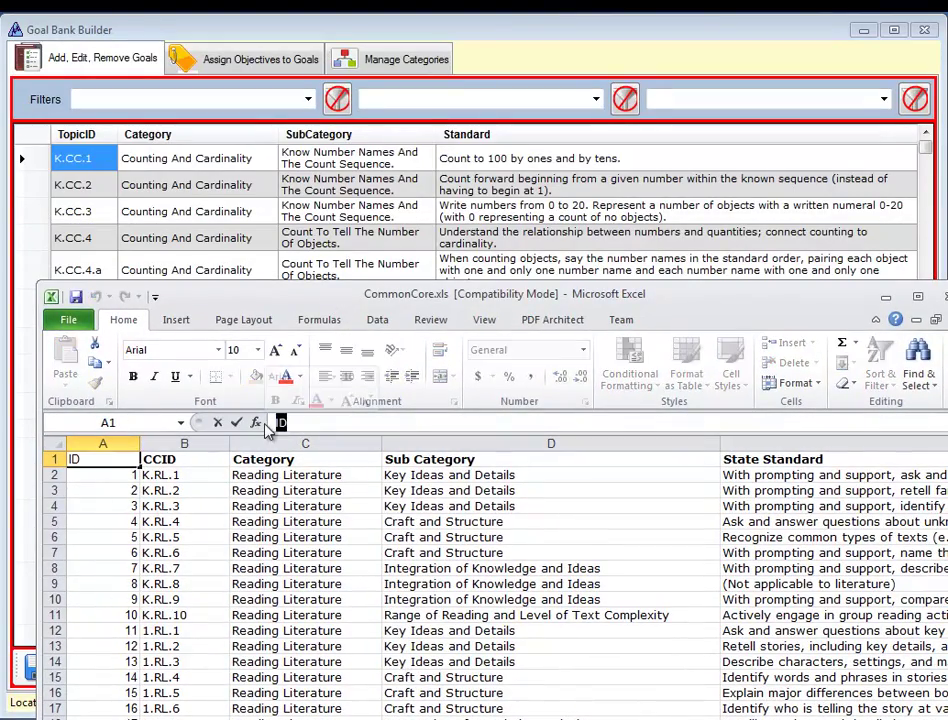
{"action": "type", "text": "Topic"}
{"action": "key", "text": "BackSpace"}
{"action": "type", "text": "i"}
{"action": "key", "text": "BackSpace"}
{"action": "type", "text": "cID"}
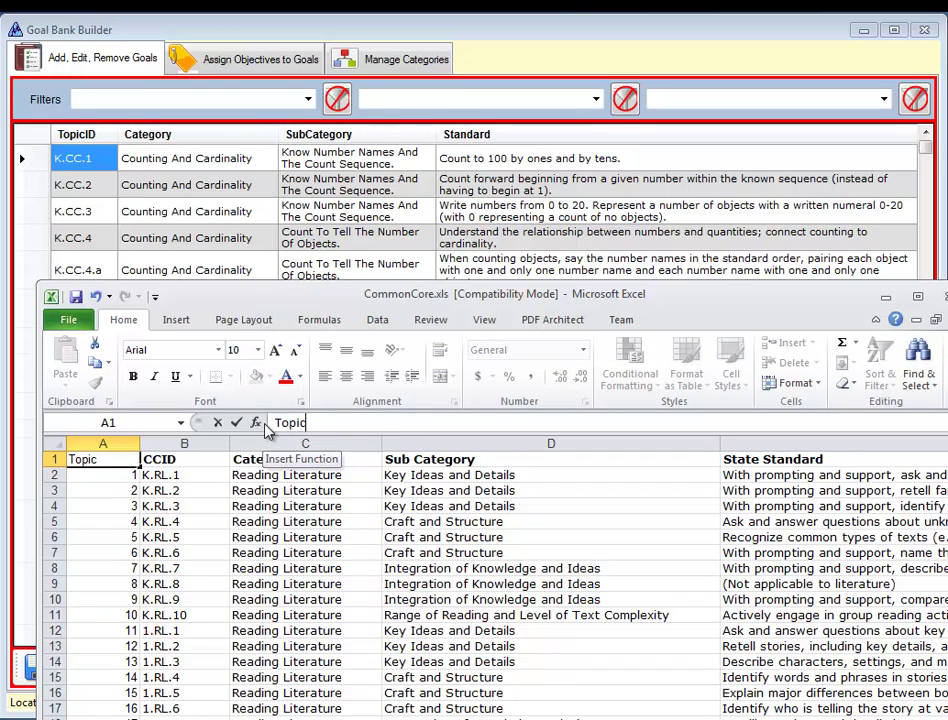
{"action": "left_click", "coordinate": [170, 459]}
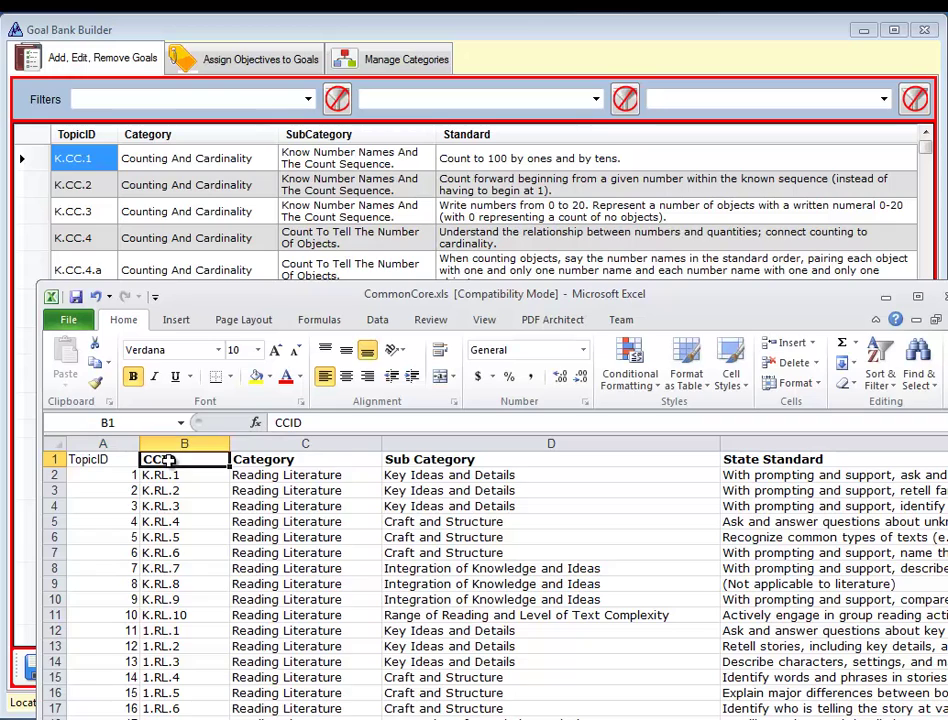
{"action": "left_click", "coordinate": [90, 461]}
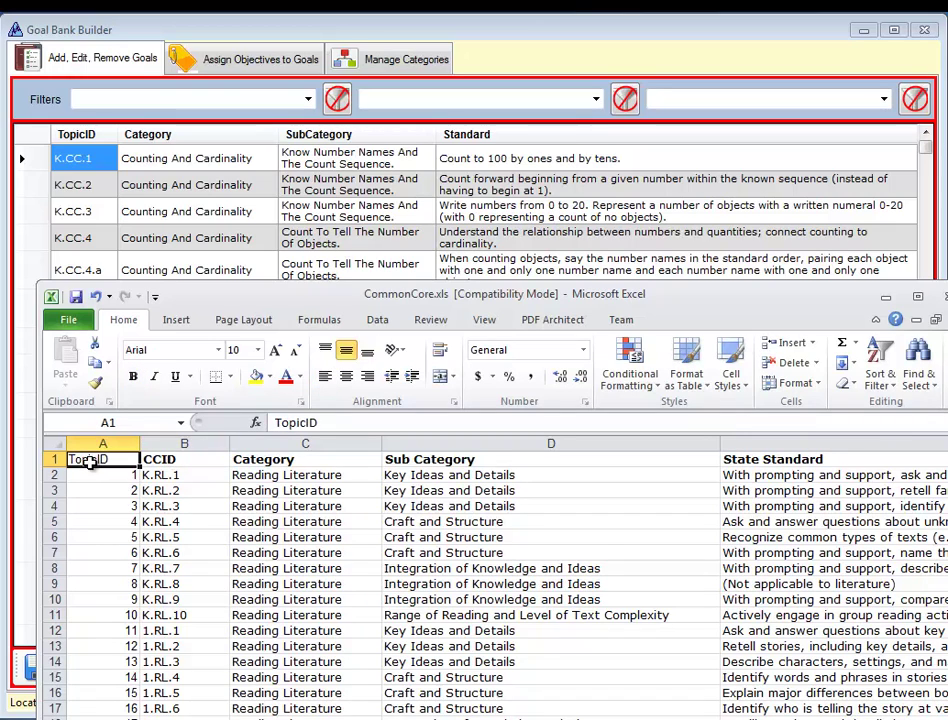
{"action": "double_click", "coordinate": [90, 461]}
{"action": "key", "text": "BackSpace"}
{"action": "key", "text": "BackSpace"}
{"action": "key", "text": "BackSpace"}
{"action": "key", "text": "BackSpace"}
{"action": "key", "text": "BackSpace"}
{"action": "key", "text": "Tab"}
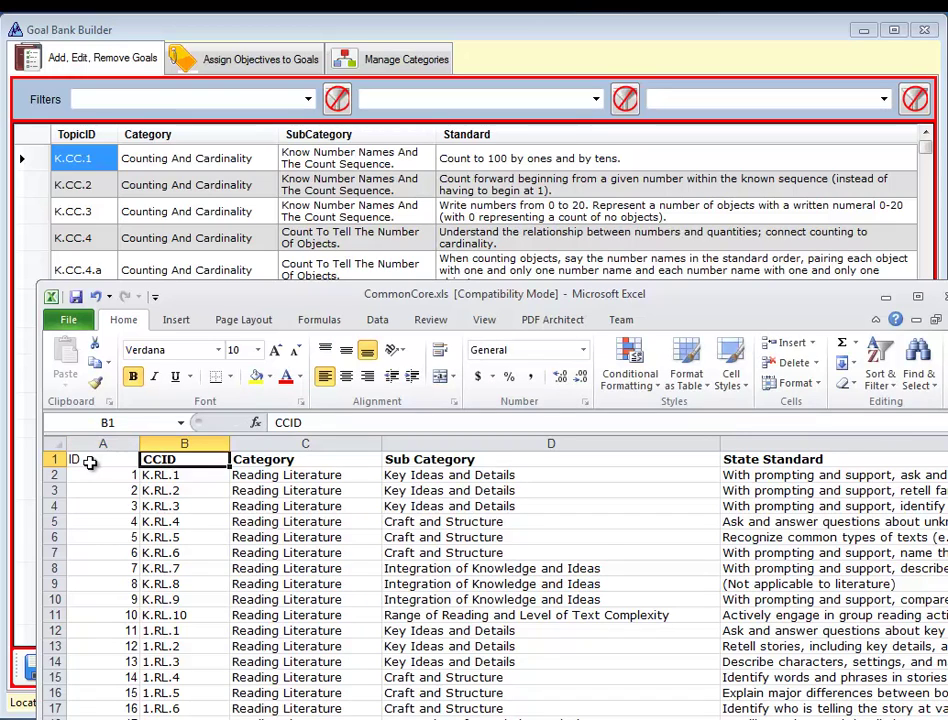
Rename the CCID header as TopicID and the Sub Category header as SubCategory in the English Standards sheet.
{"action": "type", "text": "TopicID"}
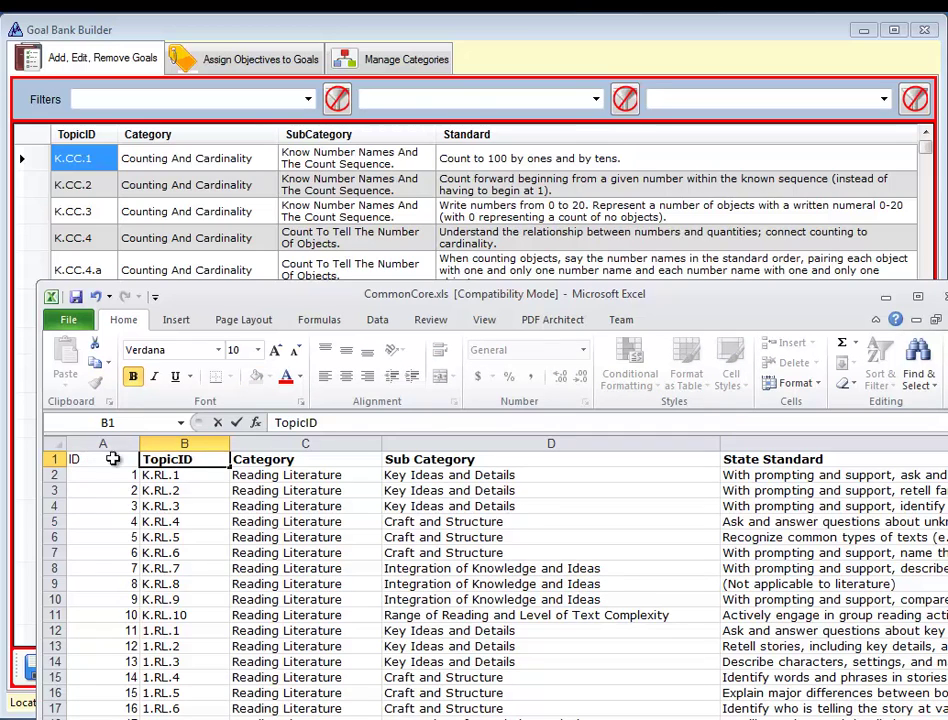
{"action": "left_click", "coordinate": [260, 476]}
{"action": "left_click", "coordinate": [419, 474]}
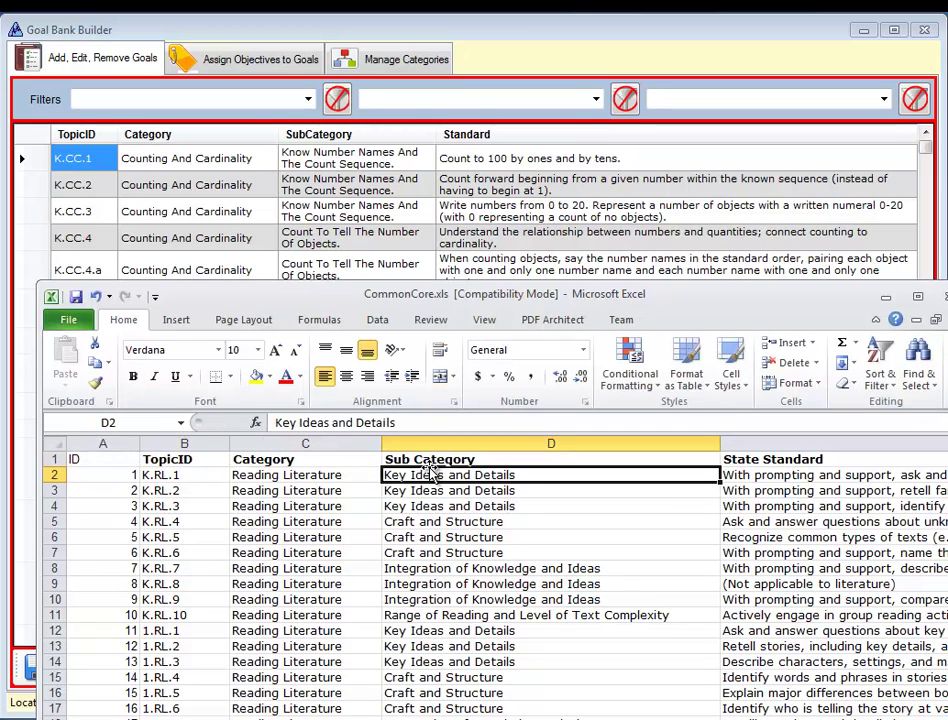
{"action": "left_click", "coordinate": [419, 459]}
{"action": "left_click", "coordinate": [298, 422]}
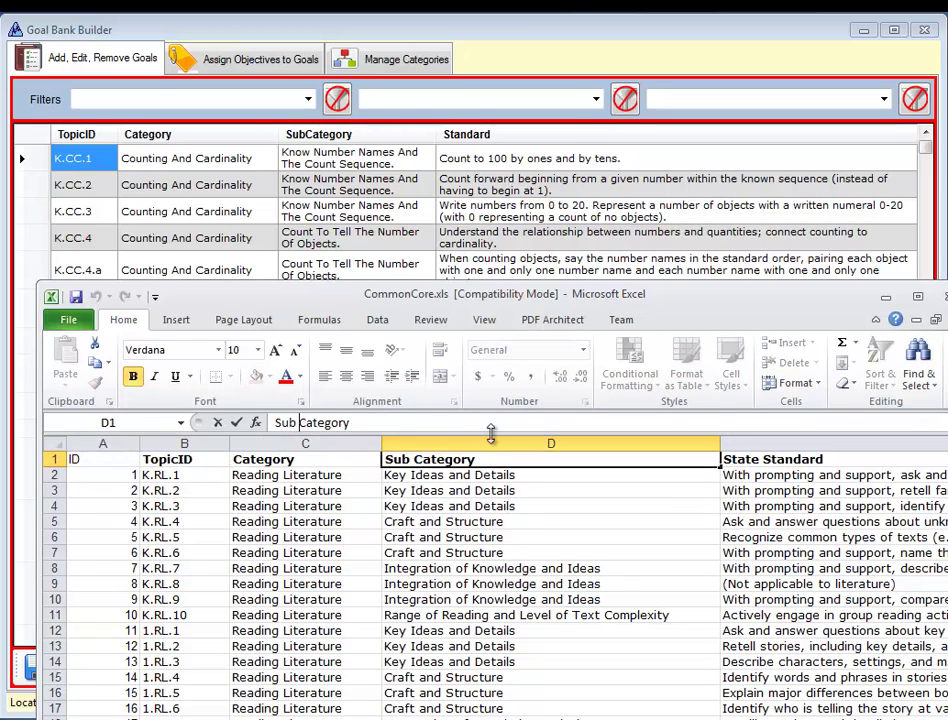
{"action": "key", "text": "BackSpace"}
{"action": "key", "text": "Return"}
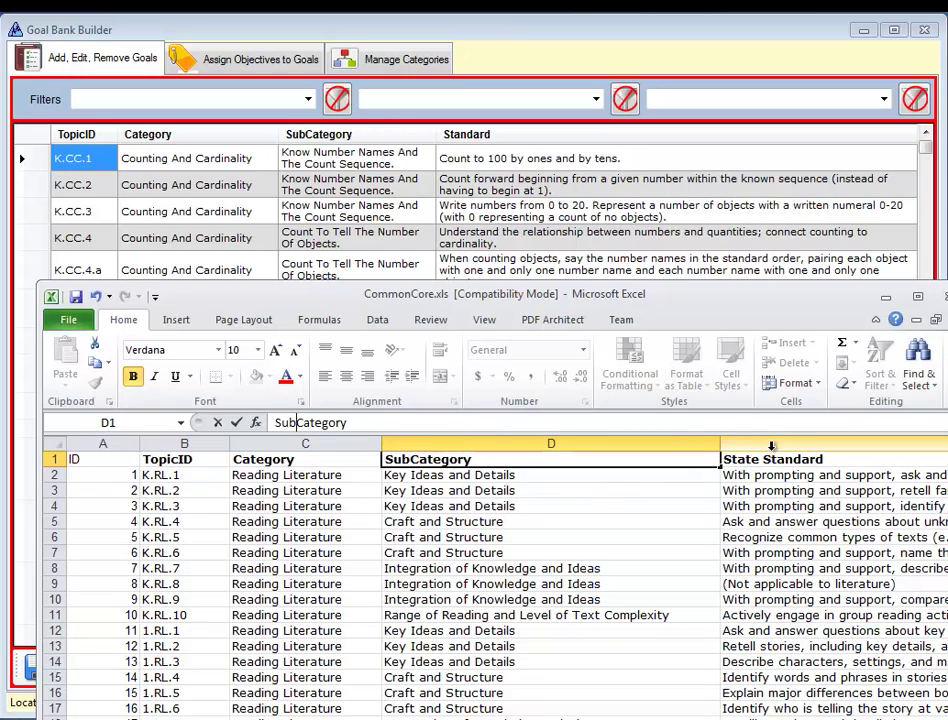
Rename the State Standard header as Standard in the English Standards sheet.
{"action": "left_click", "coordinate": [770, 462]}
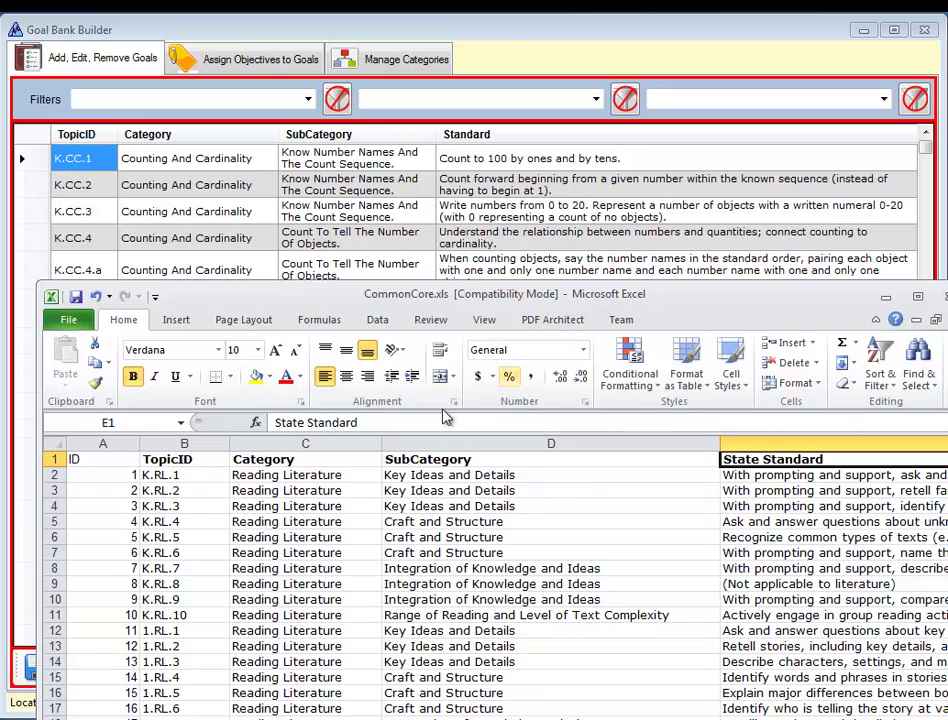
{"action": "left_click", "coordinate": [325, 423]}
{"action": "double_click", "coordinate": [325, 423]}
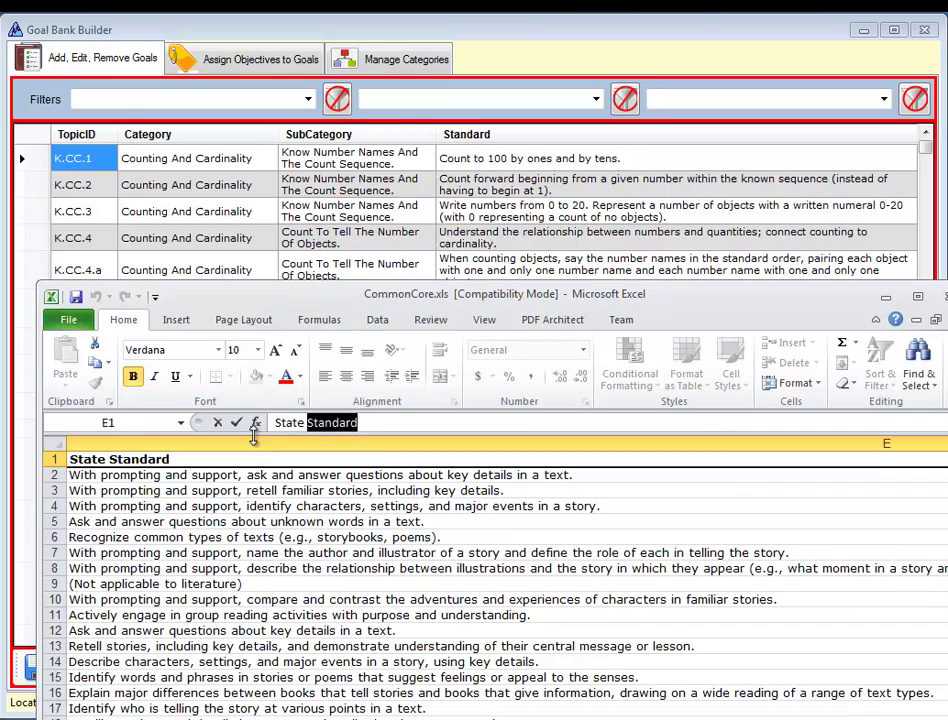
{"action": "key", "text": "Left"}
{"action": "key", "text": "shift+Home"}
{"action": "key", "text": "BackSpace"}
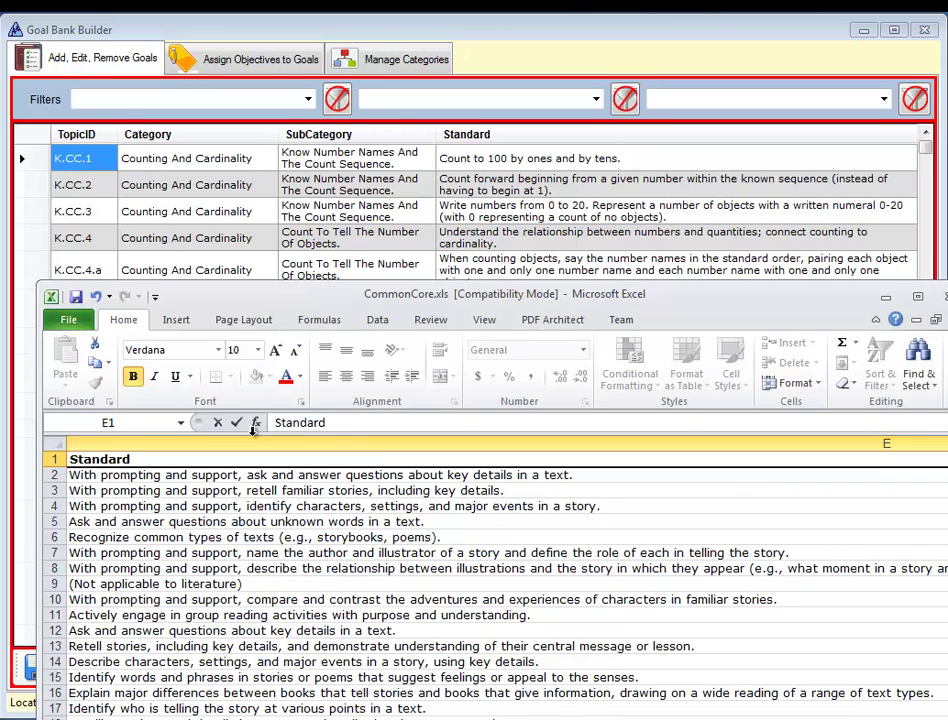
{"action": "left_click", "coordinate": [320, 530]}
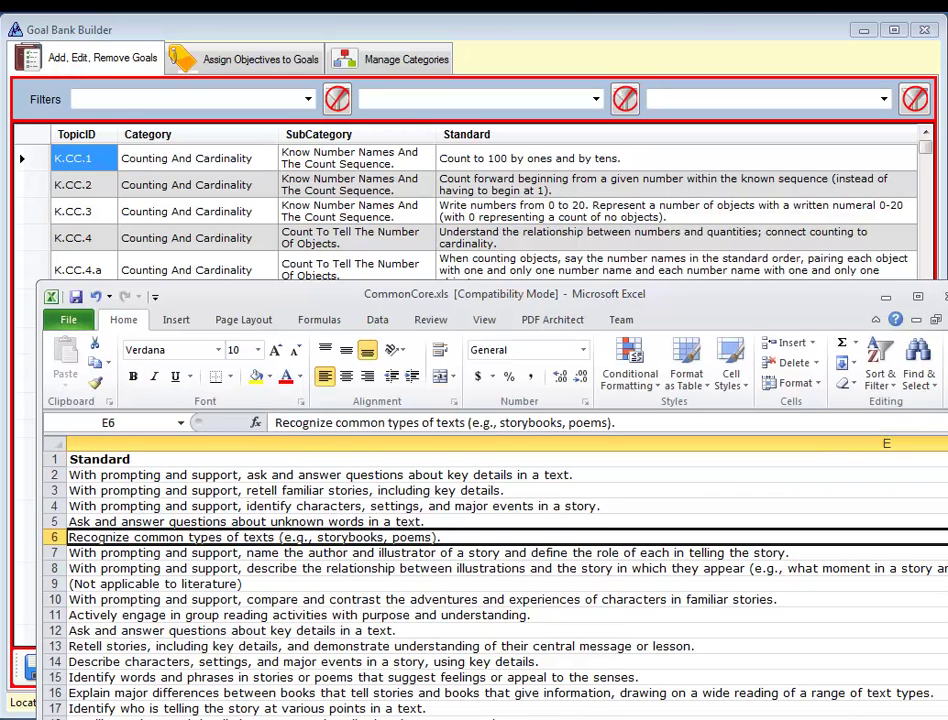
Copy the English Standards data from the TopicID header through the Standard column of row 986.
{"action": "scroll", "coordinate": [495, 580], "scroll_direction": "left", "scroll_amount": 4}
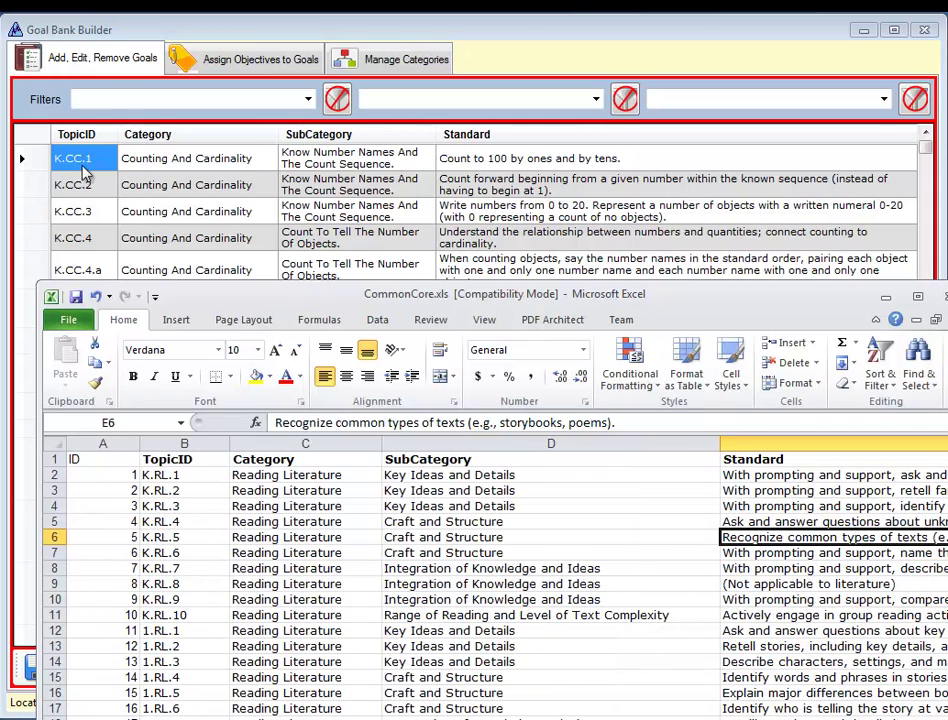
{"action": "left_click", "coordinate": [182, 459]}
{"action": "left_click_drag", "start_coordinate": [526, 480], "coordinate": [526, 480]}
{"action": "scroll", "coordinate": [526, 480], "scroll_direction": "down", "scroll_amount": 20}
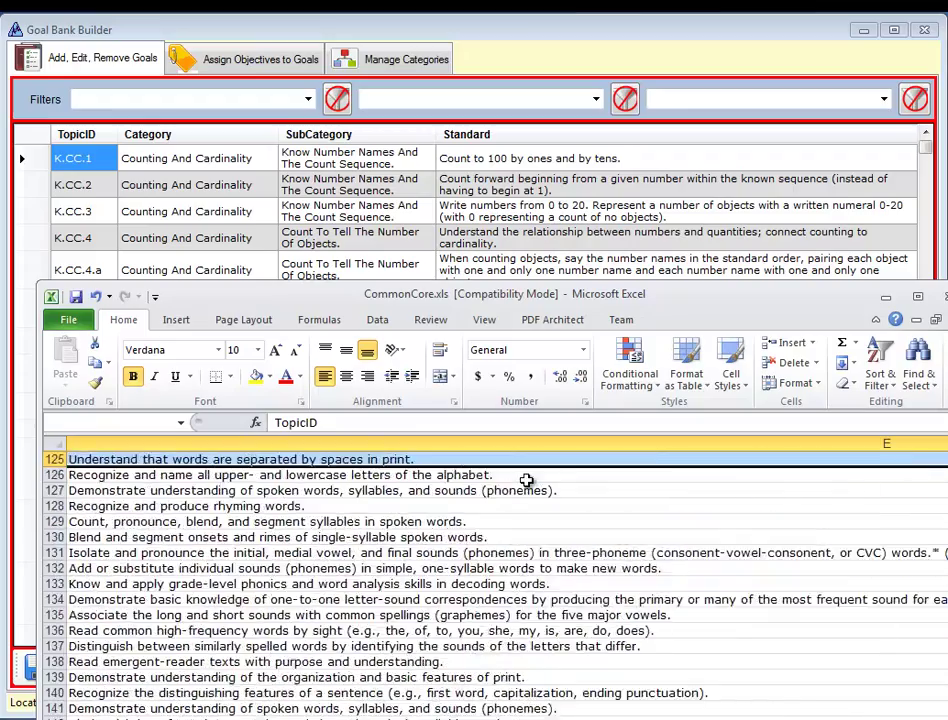
{"action": "scroll", "coordinate": [526, 480], "scroll_direction": "down", "scroll_amount": 20}
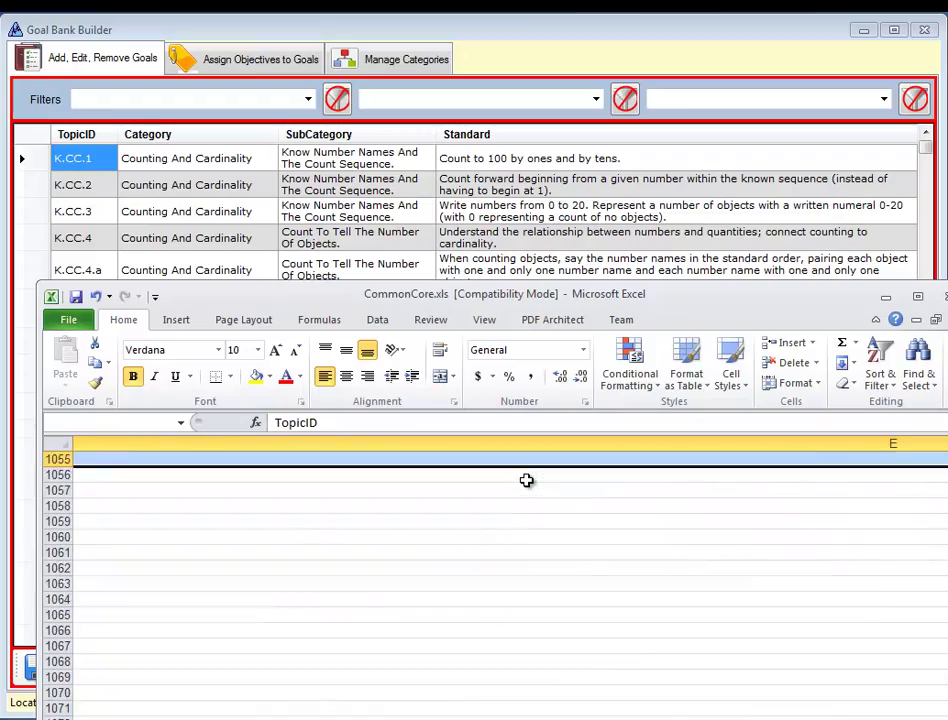
{"action": "scroll", "coordinate": [526, 480], "scroll_direction": "up", "scroll_amount": 17}
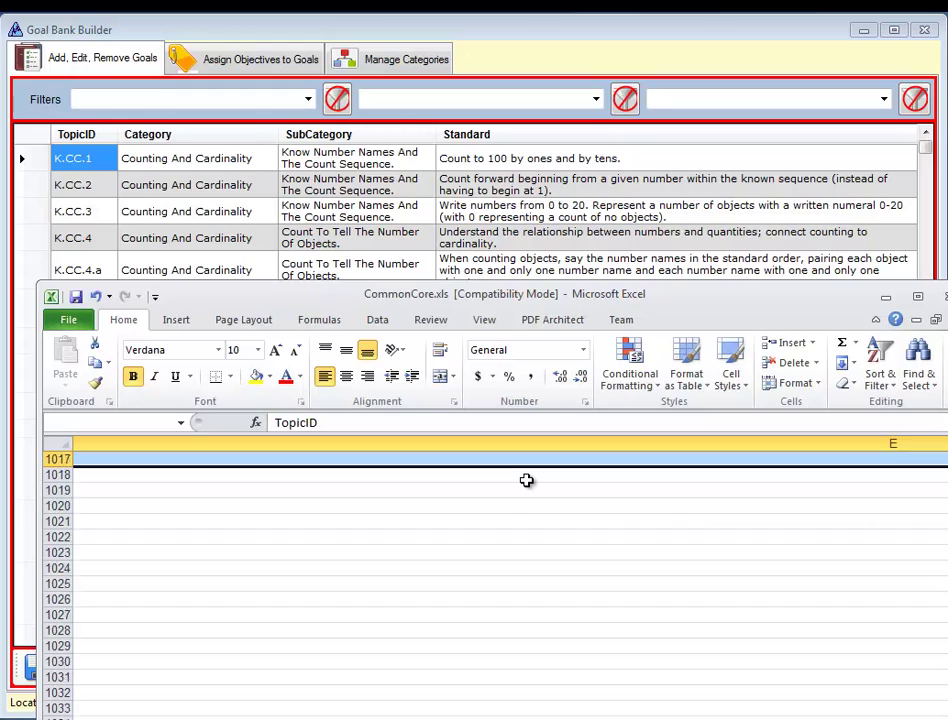
{"action": "scroll", "coordinate": [526, 480], "scroll_direction": "up", "scroll_amount": 10}
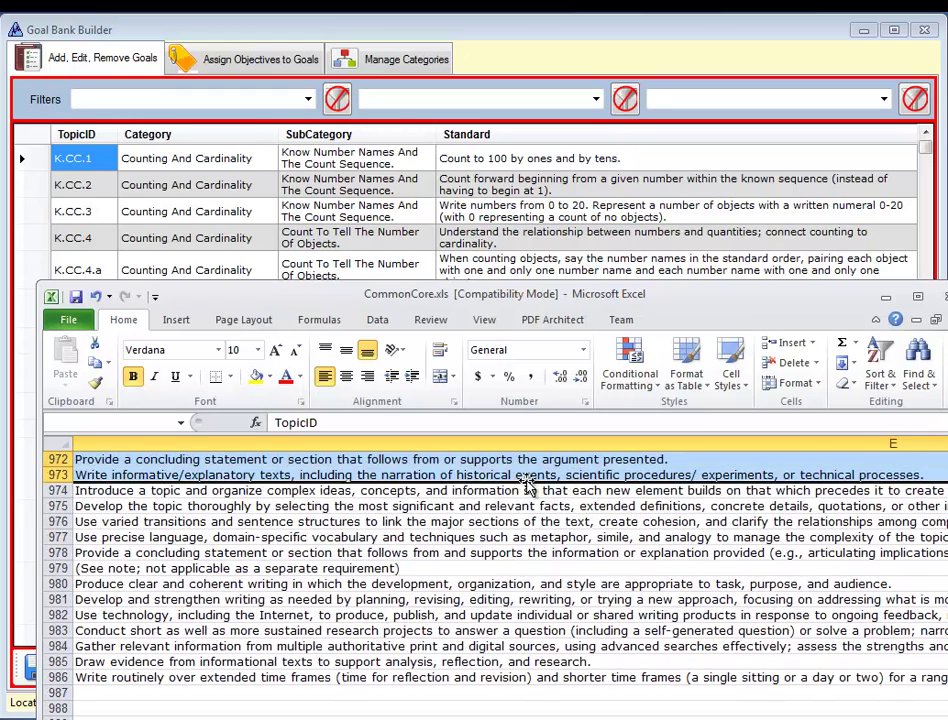
{"action": "right_click", "coordinate": [241, 508]}
{"action": "left_click", "coordinate": [278, 538]}
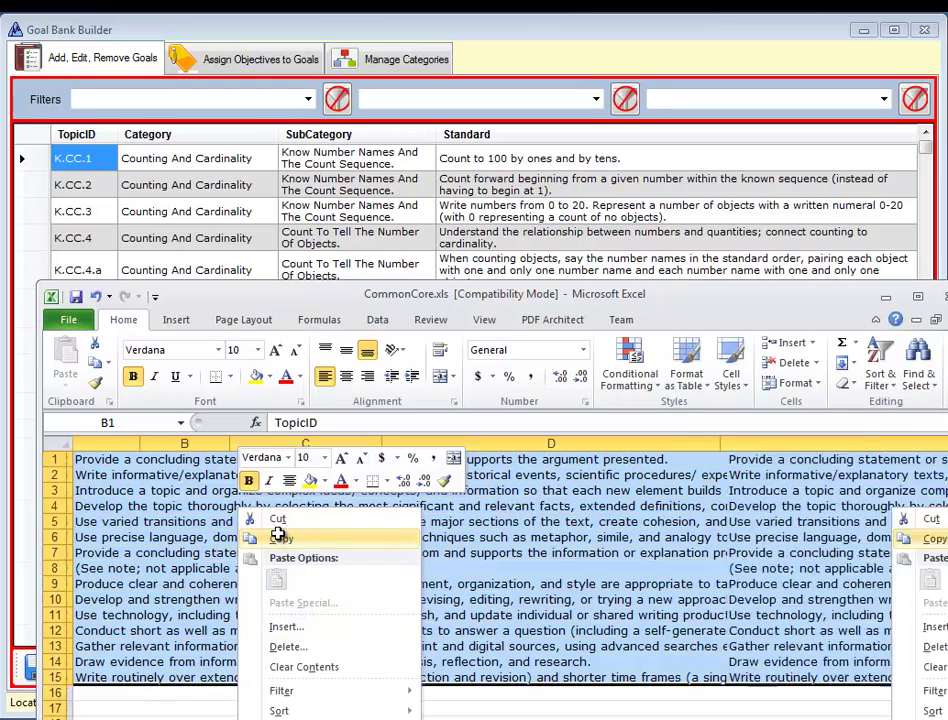
Switch to the Goal Bank Builder, paste the copied English standards as new goals and save them.
{"action": "left_click", "coordinate": [420, 240]}
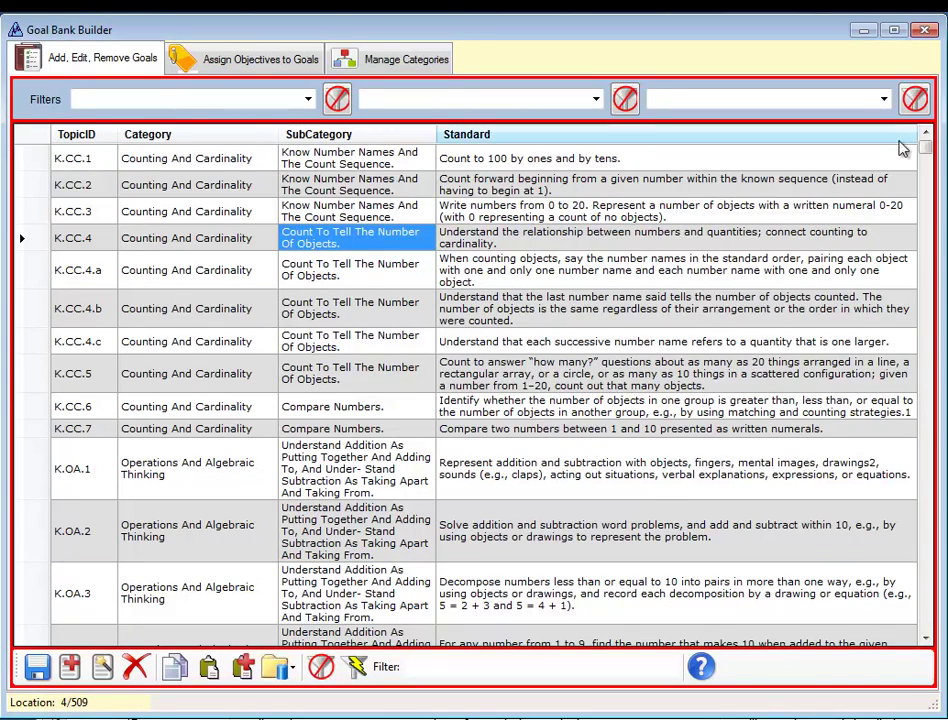
{"action": "left_click_drag", "start_coordinate": [925, 155], "coordinate": [917, 638]}
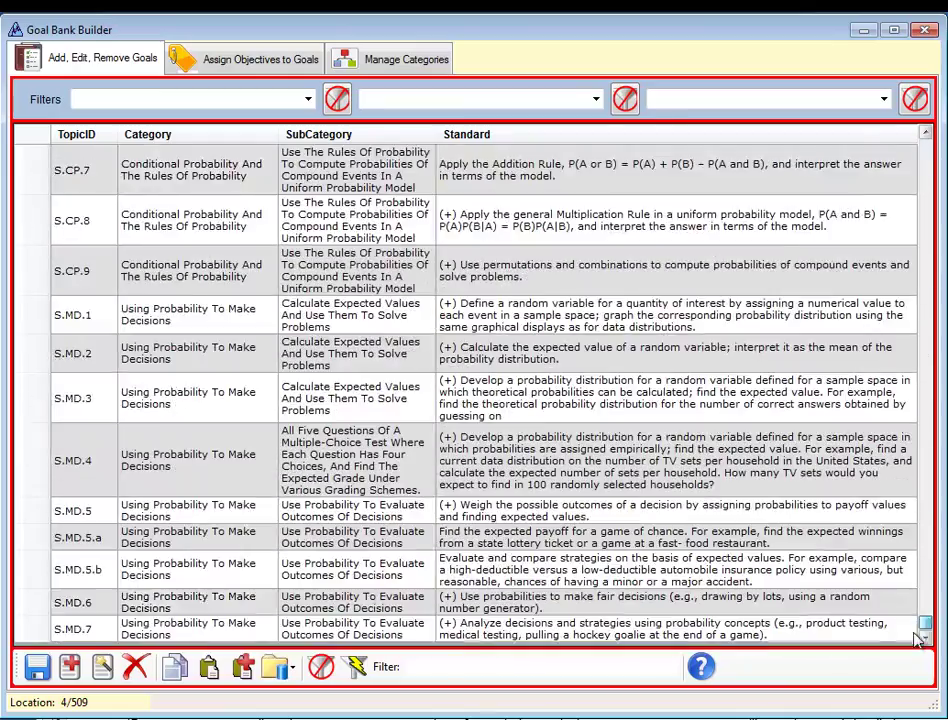
{"action": "left_click", "coordinate": [245, 668]}
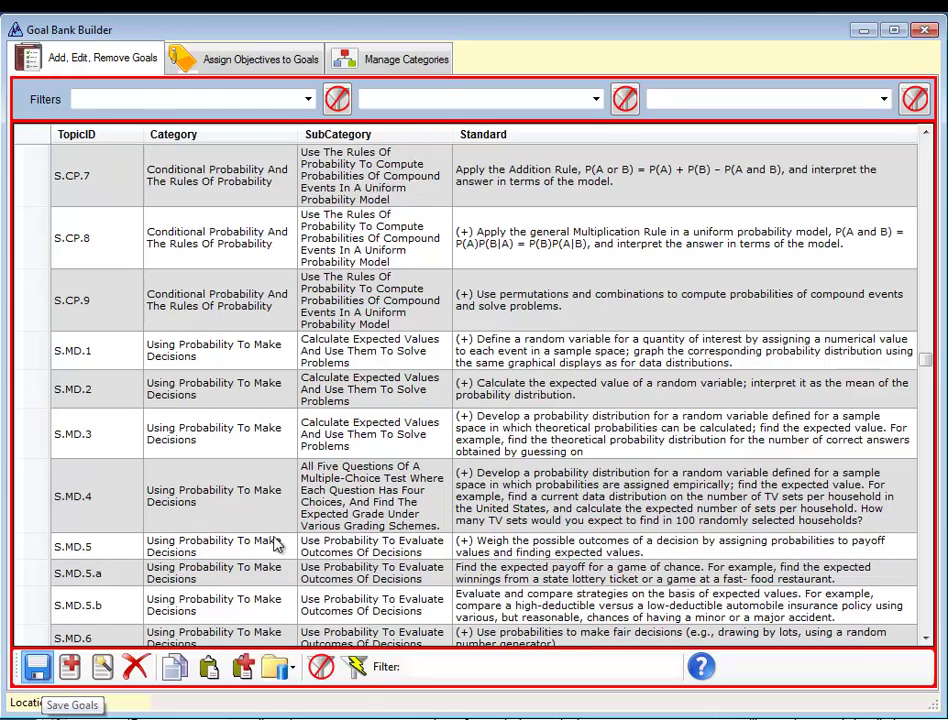
Switch to Excel, close CommonCore.xls without saving its changes, and close the SampleData.xlsx workbook.
{"action": "key", "text": "alt+Tab"}
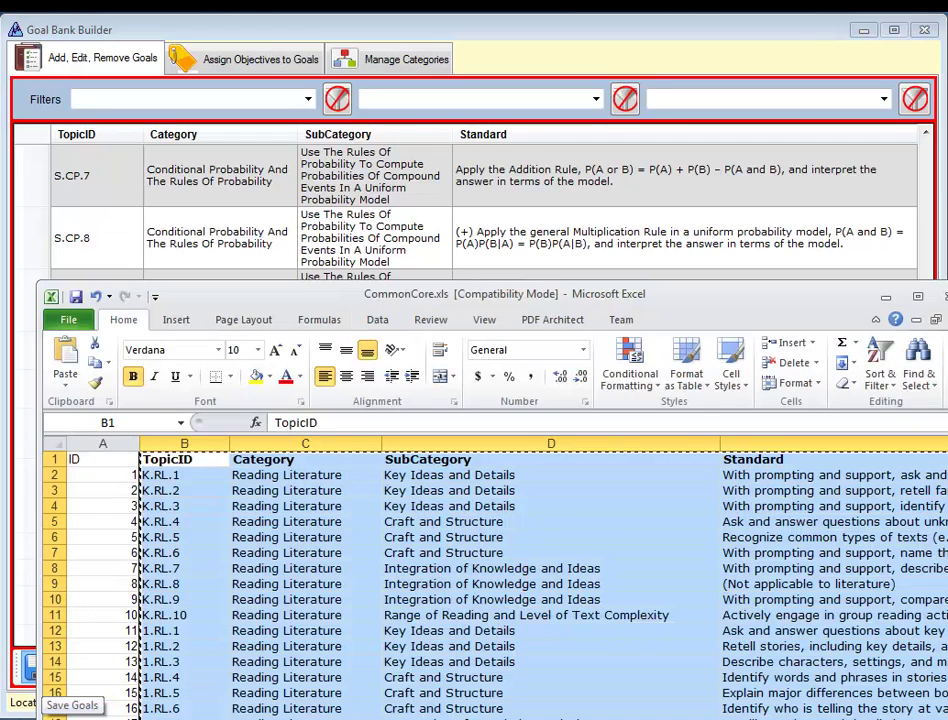
{"action": "left_click", "coordinate": [940, 296]}
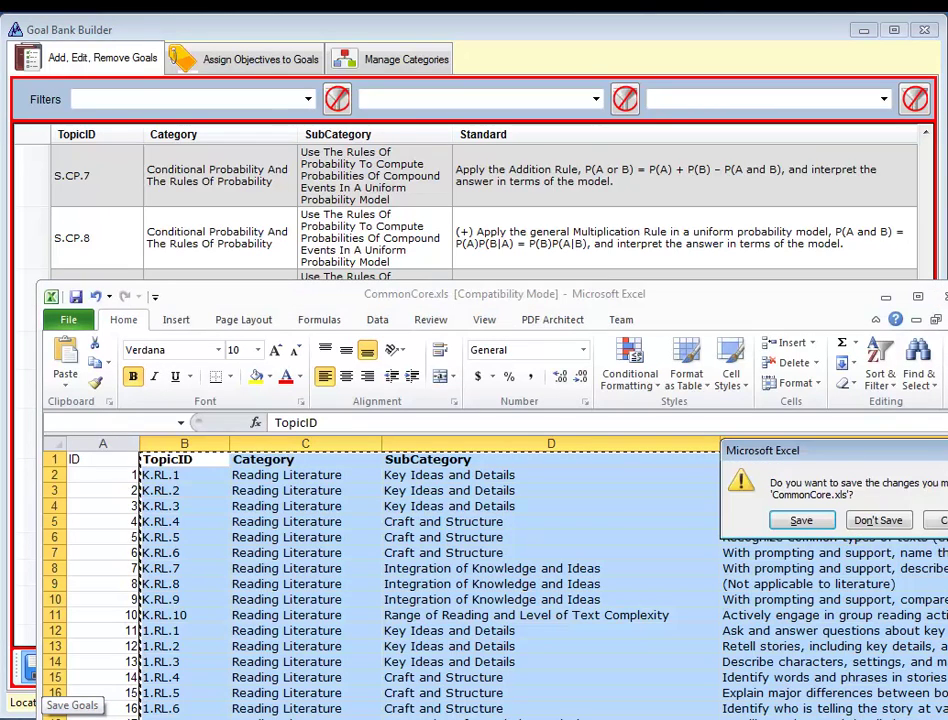
{"action": "left_click", "coordinate": [770, 517]}
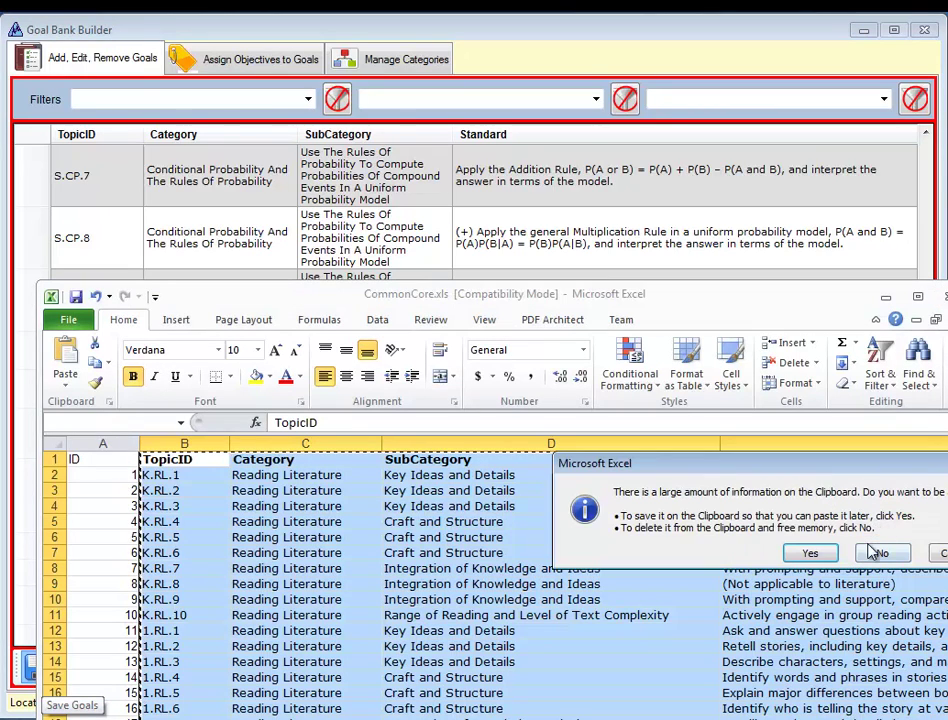
{"action": "left_click", "coordinate": [942, 553]}
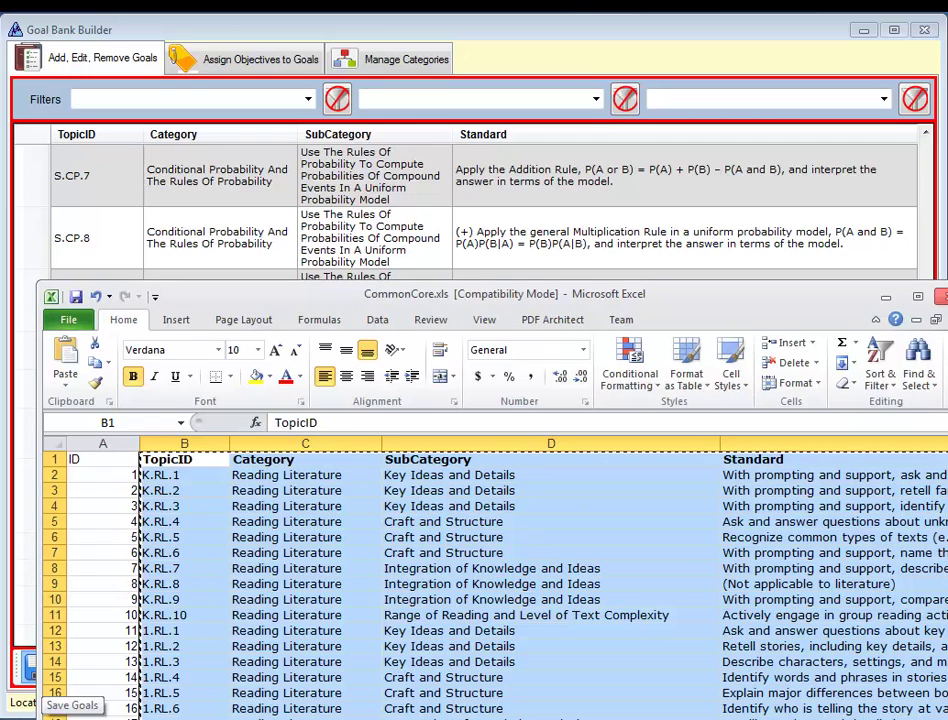
{"action": "left_click", "coordinate": [940, 296]}
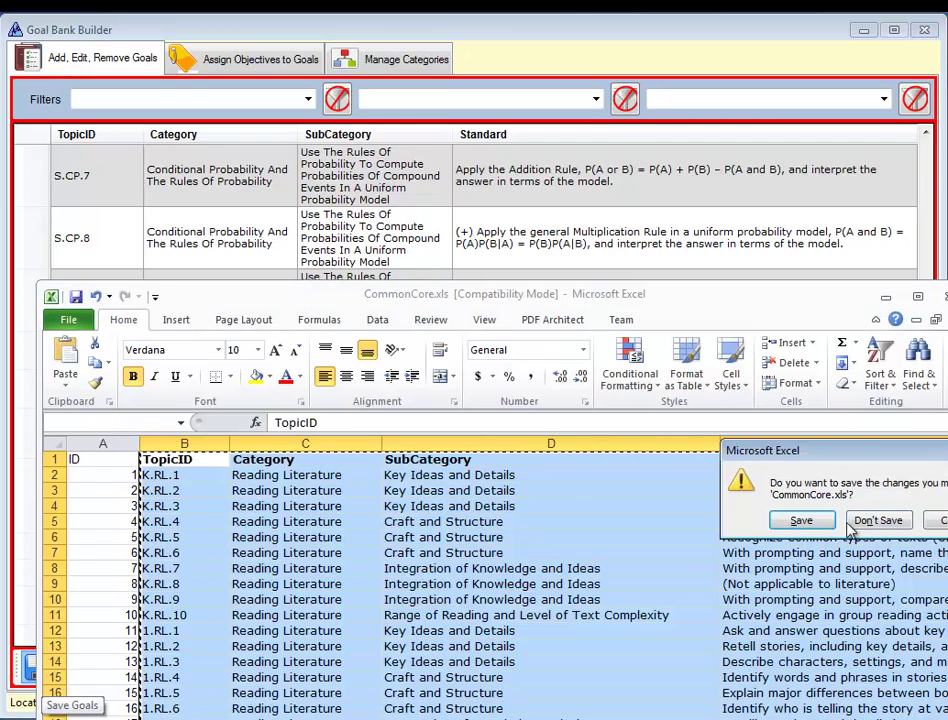
{"action": "left_click", "coordinate": [864, 519]}
{"action": "left_click", "coordinate": [809, 551]}
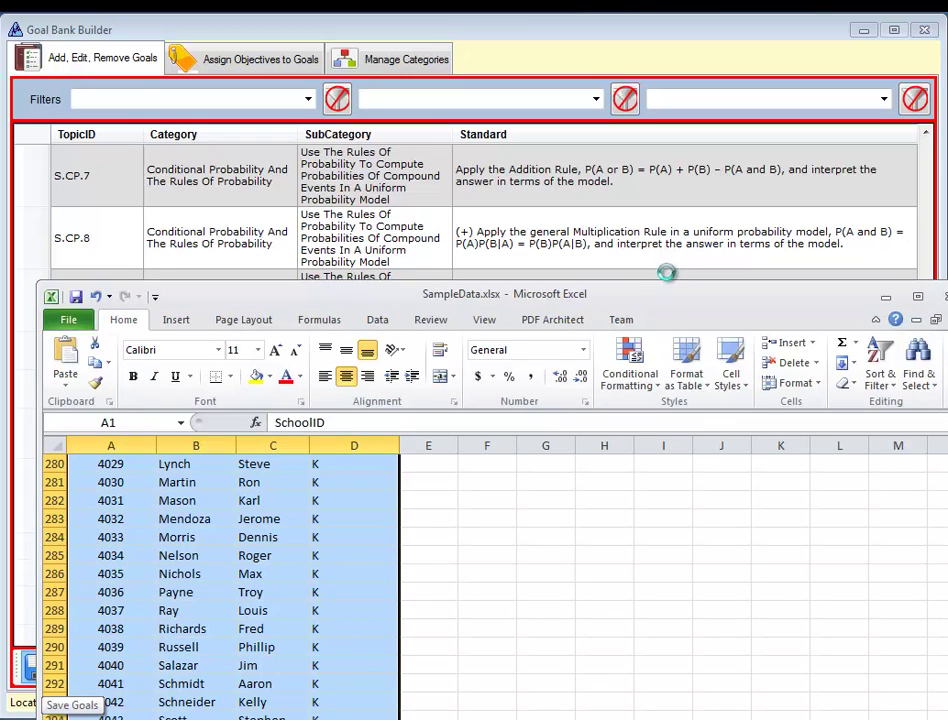
{"action": "left_click_drag", "start_coordinate": [652, 300], "coordinate": [947, 300]}
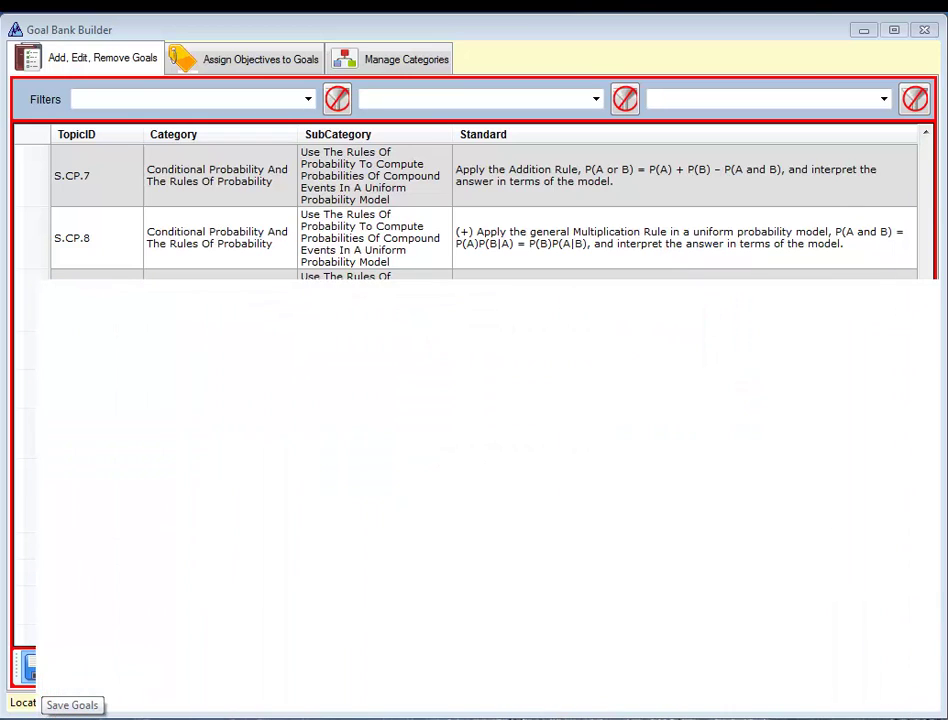
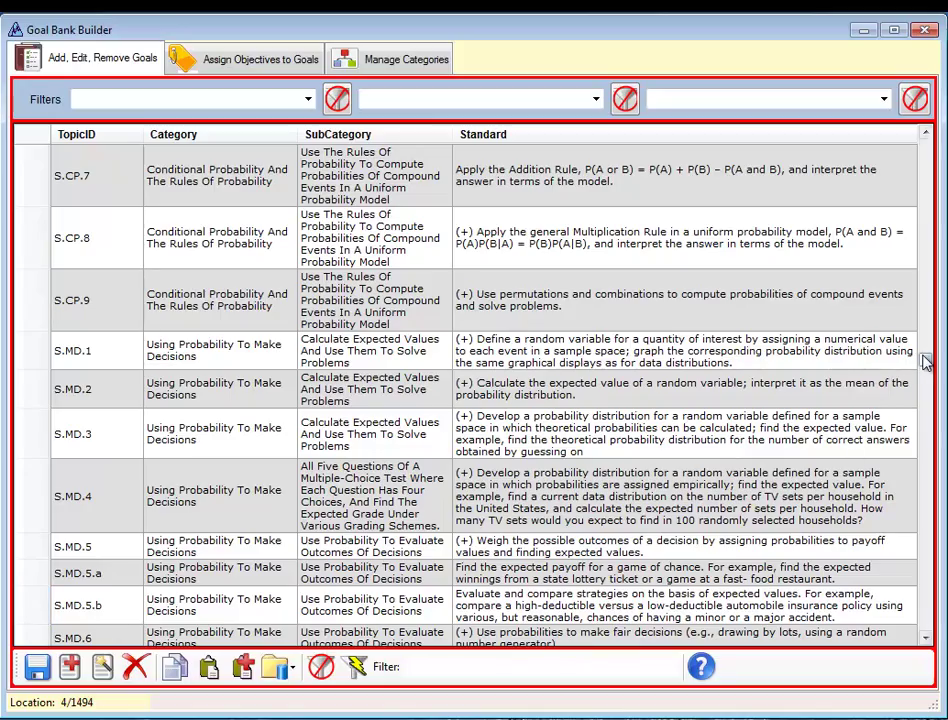
Review the Goal Bank Builder's goal list, its source, subject and grade level categories, and the objective assignment grid.
{"action": "left_click_drag", "start_coordinate": [926, 357], "coordinate": [936, 148]}
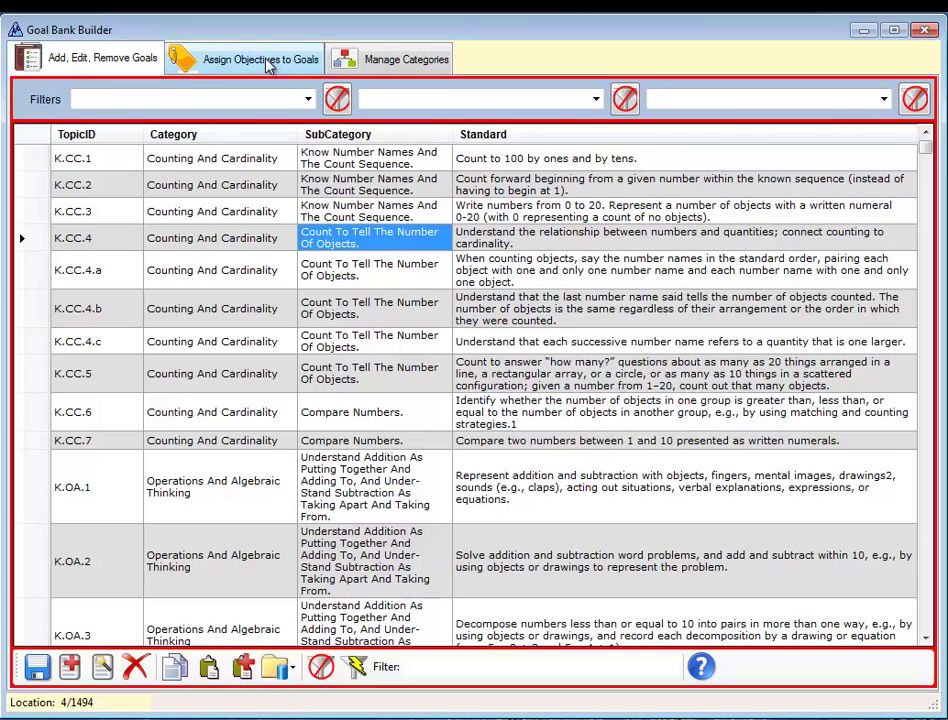
{"action": "left_click", "coordinate": [386, 64]}
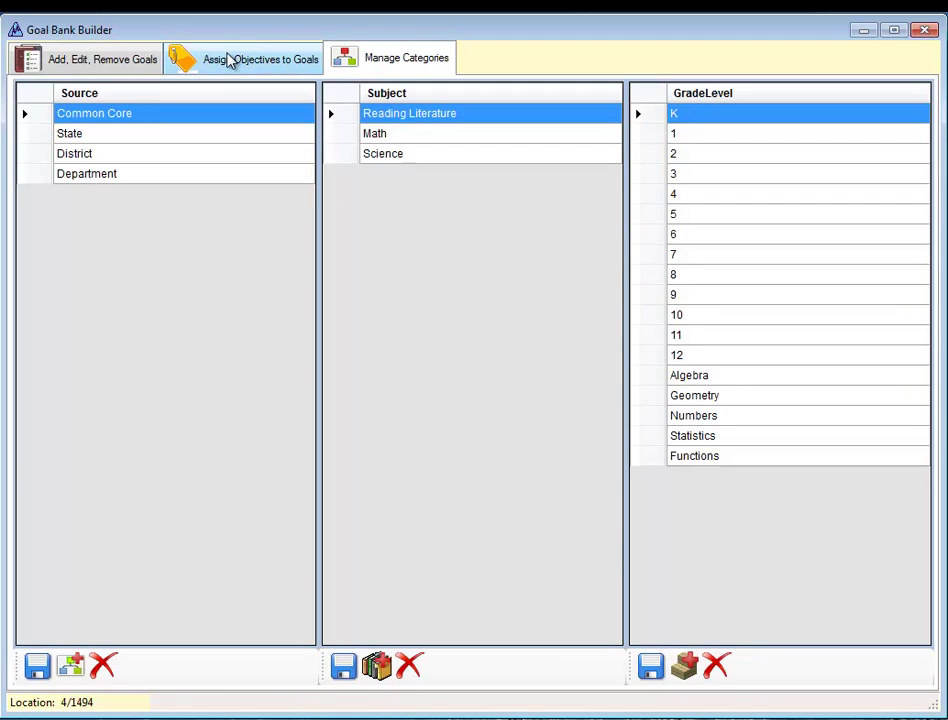
{"action": "left_click", "coordinate": [31, 117]}
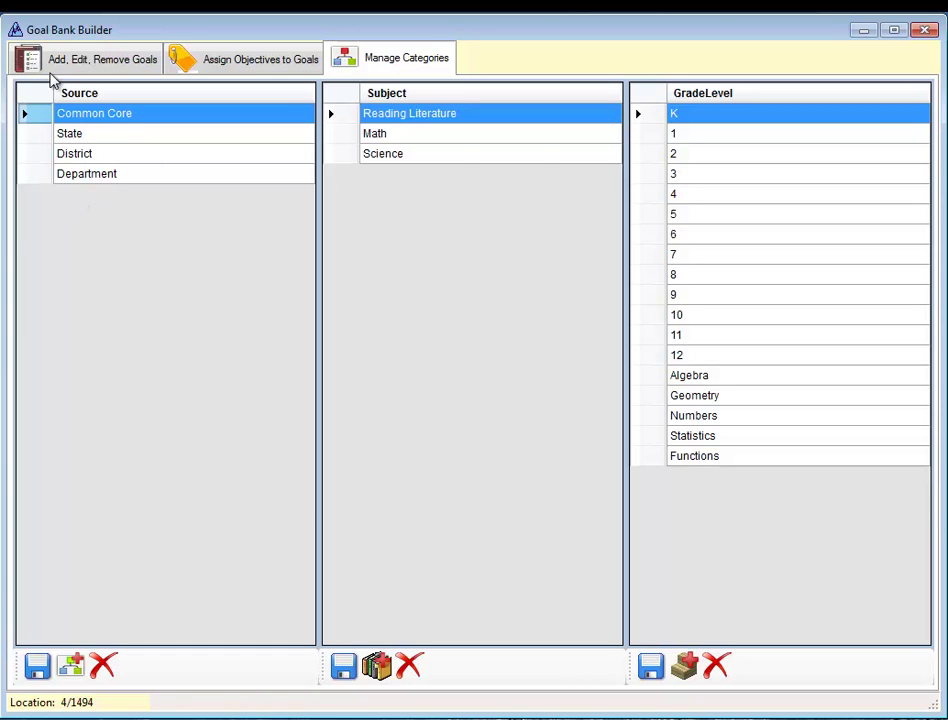
{"action": "left_click", "coordinate": [51, 70]}
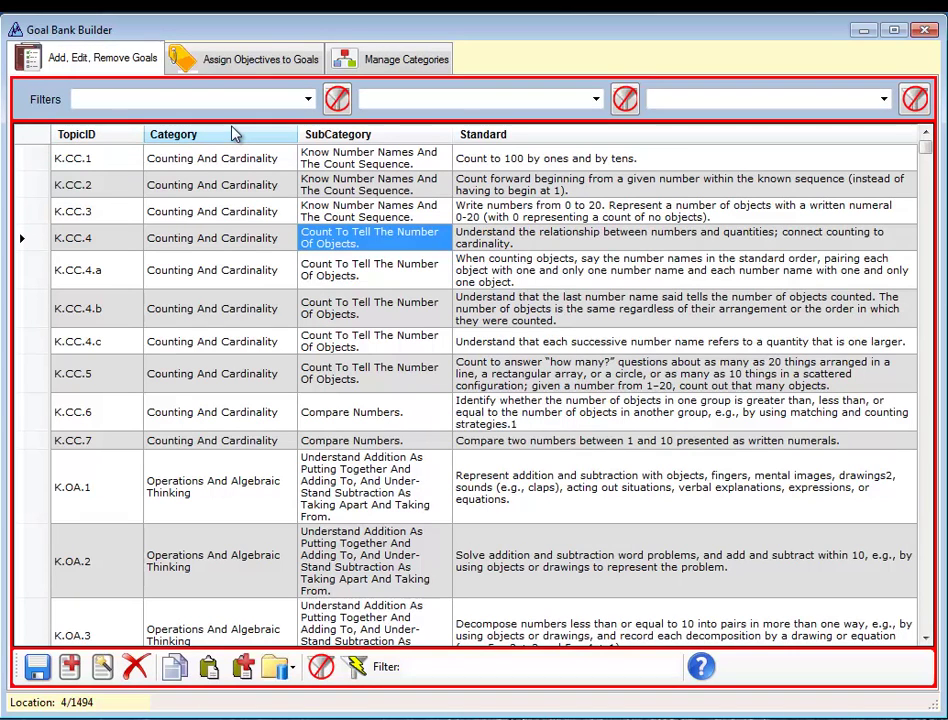
{"action": "left_click", "coordinate": [221, 63]}
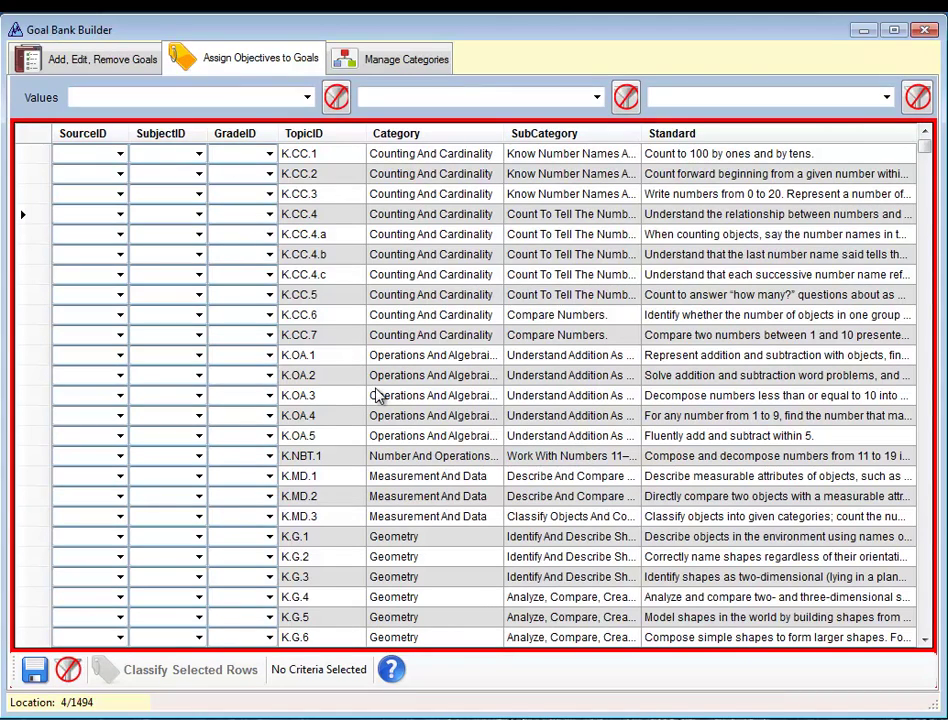
{"action": "left_click", "coordinate": [84, 64]}
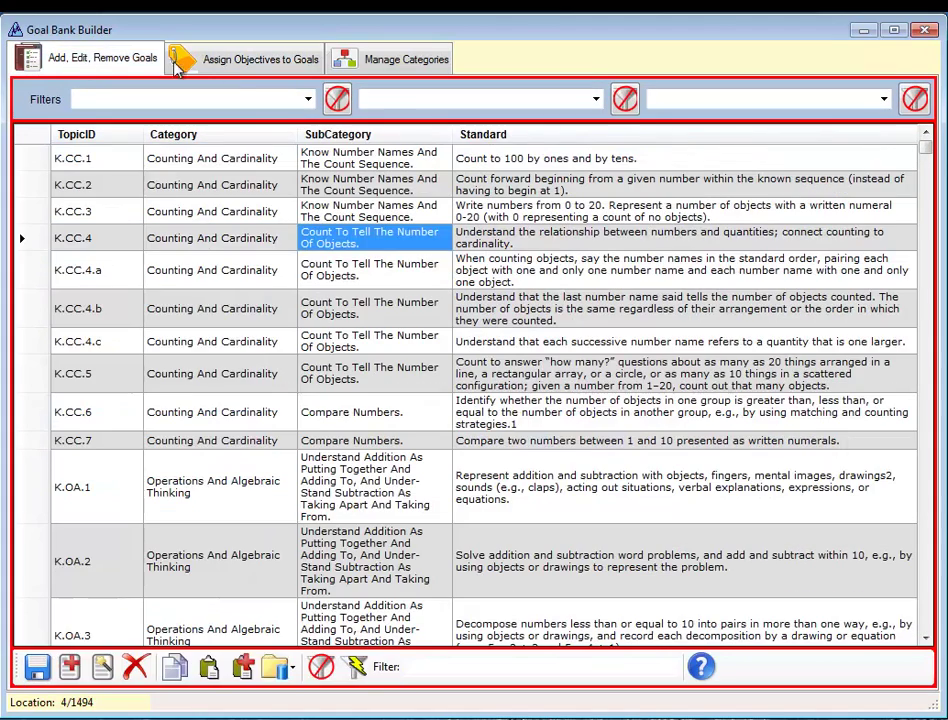
{"action": "left_click", "coordinate": [232, 66]}
{"action": "left_click", "coordinate": [110, 64]}
Select the math goals from K.CC.1 through S.MD.7 in the objective assignment grid, then return to the goal editing list.
{"action": "left_click", "coordinate": [251, 71]}
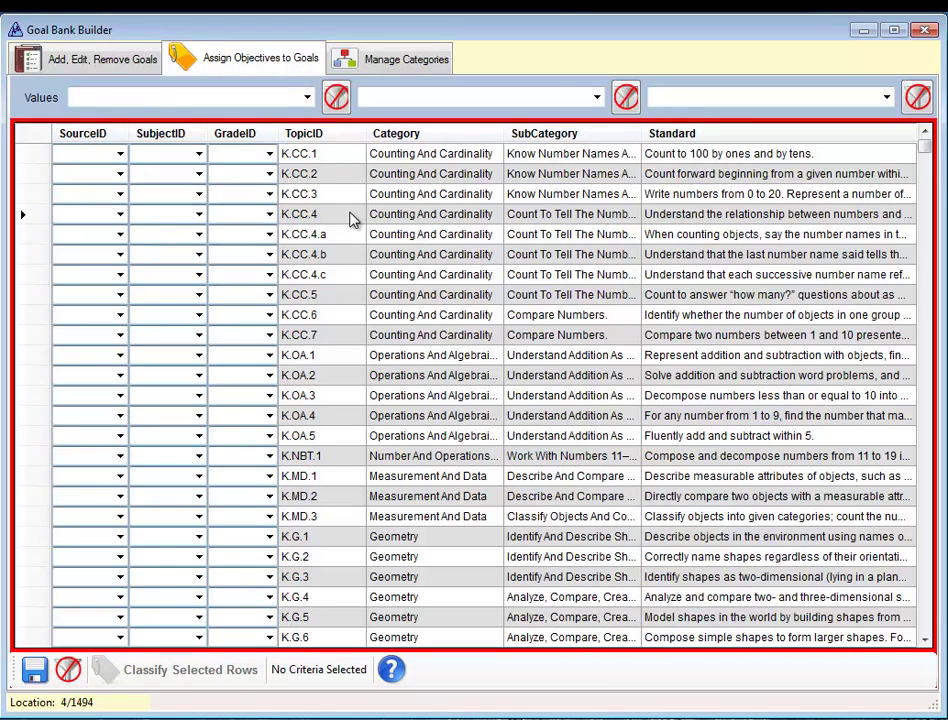
{"action": "left_click", "coordinate": [43, 155]}
{"action": "key", "text": "shift+Down"}
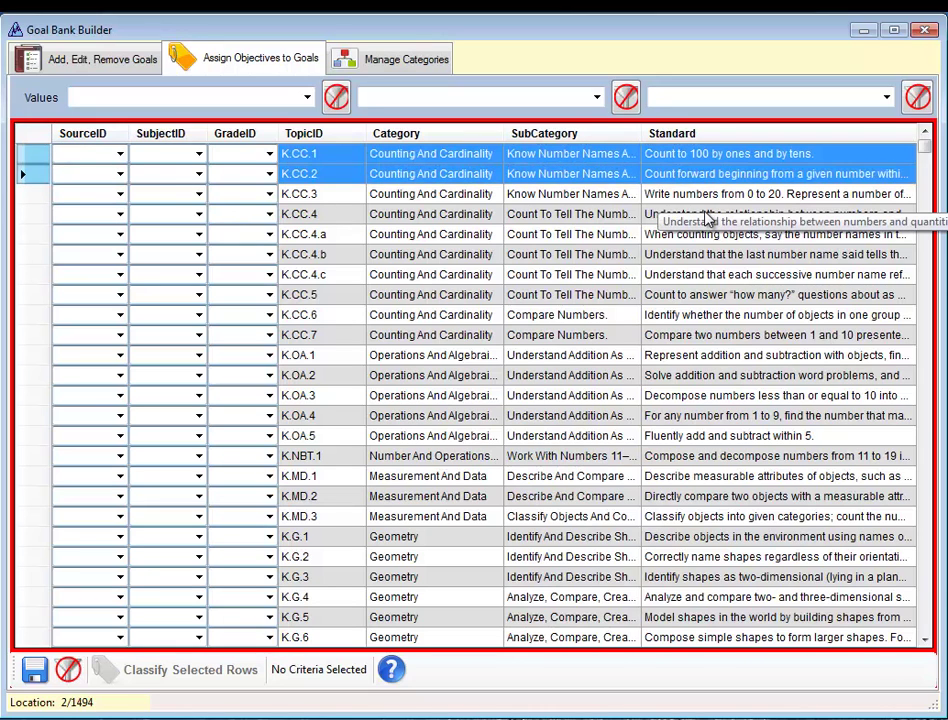
{"action": "key", "text": "shift+Page_Down"}
{"action": "key", "text": "shift+Page_Down"}
{"action": "key", "text": "shift+Page_Down"}
{"action": "key", "text": "shift+Page_Down"}
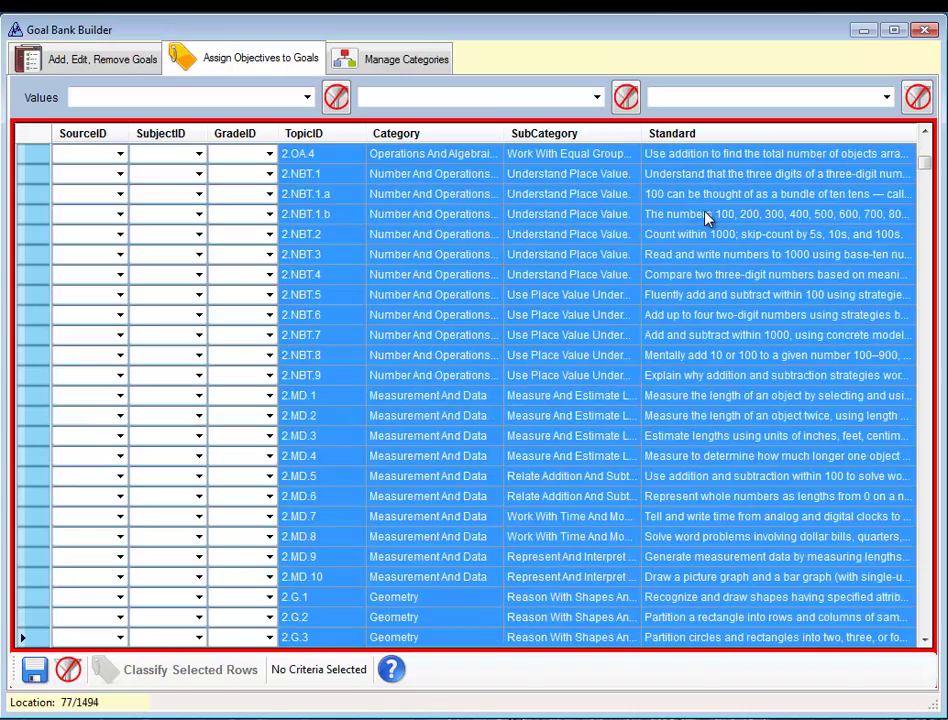
{"action": "key", "text": "shift+Page_Down"}
{"action": "key", "text": "shift+Page_Down"}
{"action": "key", "text": "shift+Page_Down"}
{"action": "key", "text": "shift+Page_Down"}
{"action": "key", "text": "shift+Page_Down"}
{"action": "key", "text": "shift+Page_Down"}
{"action": "key", "text": "shift+Page_Down"}
{"action": "key", "text": "shift+Page_Down"}
{"action": "key", "text": "shift+Page_Down"}
{"action": "key", "text": "shift+Page_Down"}
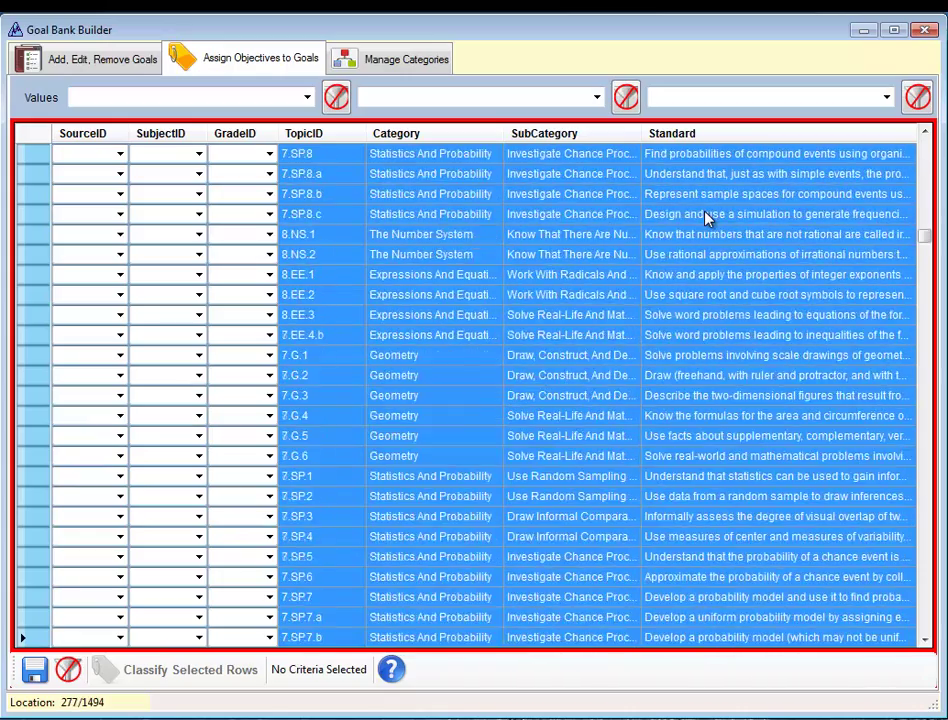
{"action": "key", "text": "shift+Page_Down"}
{"action": "key", "text": "shift+Page_Down"}
{"action": "key", "text": "shift+Page_Down"}
{"action": "key", "text": "shift+Page_Down"}
{"action": "key", "text": "shift+Page_Down"}
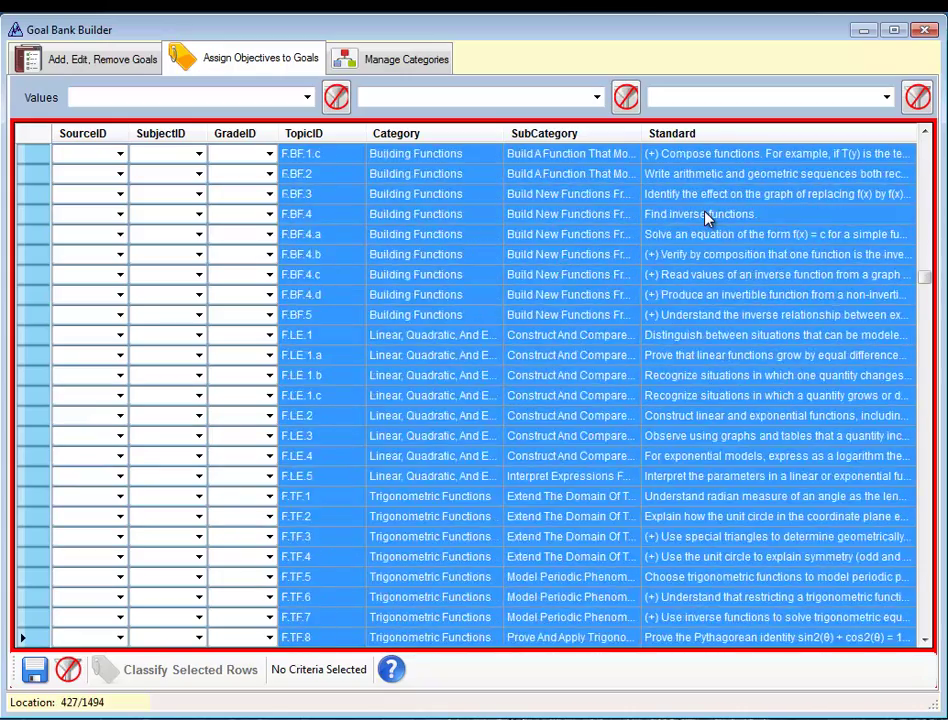
{"action": "key", "text": "shift+Page_Down"}
{"action": "key", "text": "shift+Page_Down"}
{"action": "key", "text": "shift+Page_Down"}
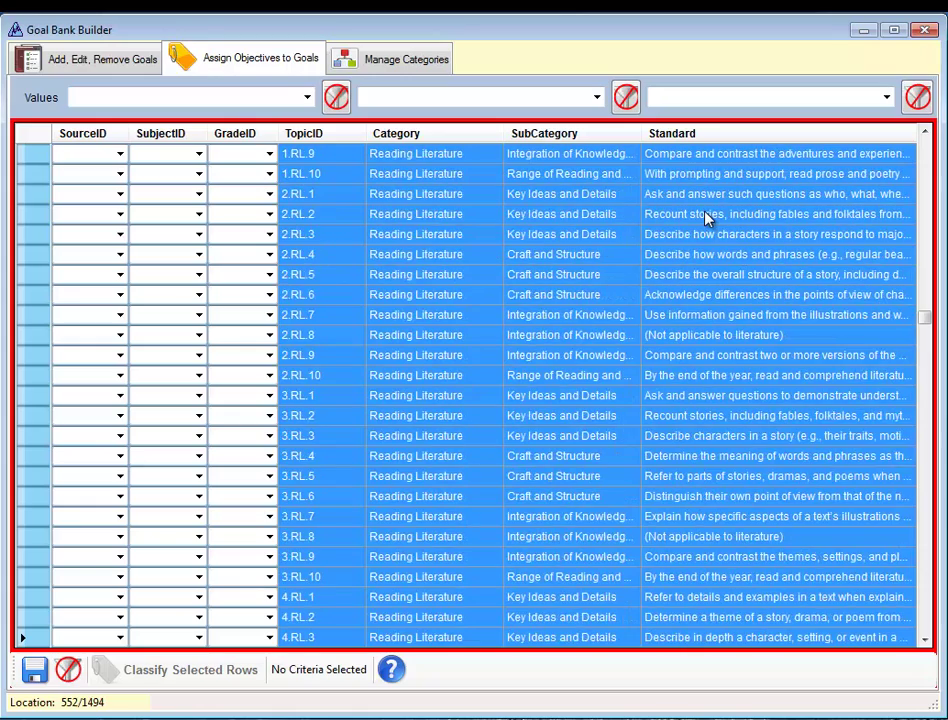
{"action": "key", "text": "Page_Up"}
{"action": "key", "text": "Page_Up"}
{"action": "key", "text": "shift+Down"}
{"action": "key", "text": "shift+Down"}
{"action": "key", "text": "shift+Down"}
{"action": "key", "text": "shift+Down"}
{"action": "key", "text": "shift+Down"}
{"action": "key", "text": "shift+Down"}
{"action": "key", "text": "shift+Down"}
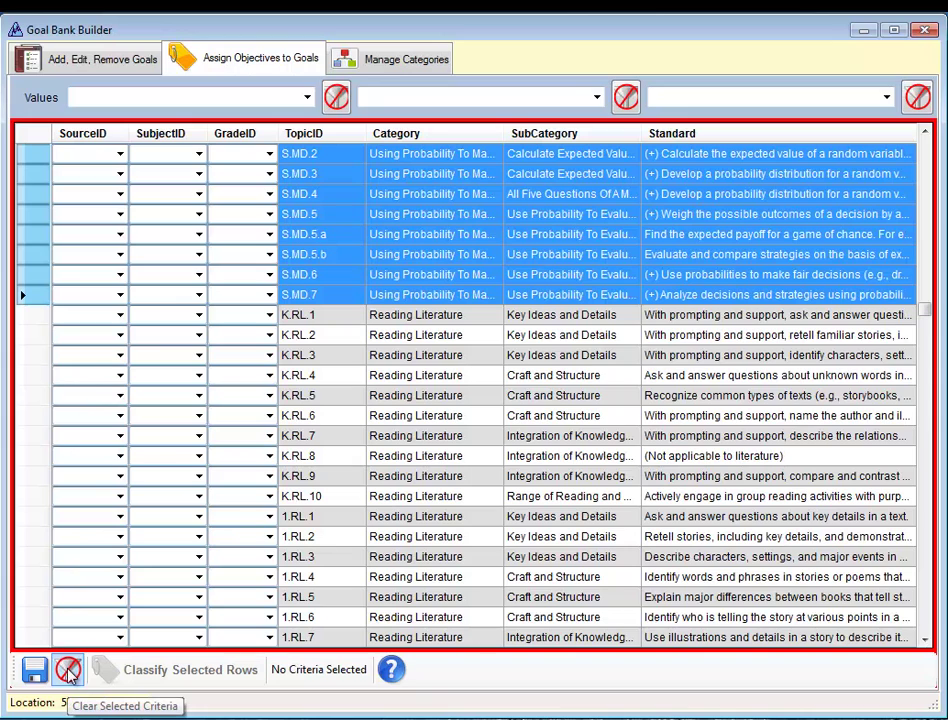
{"action": "left_click", "coordinate": [120, 71]}
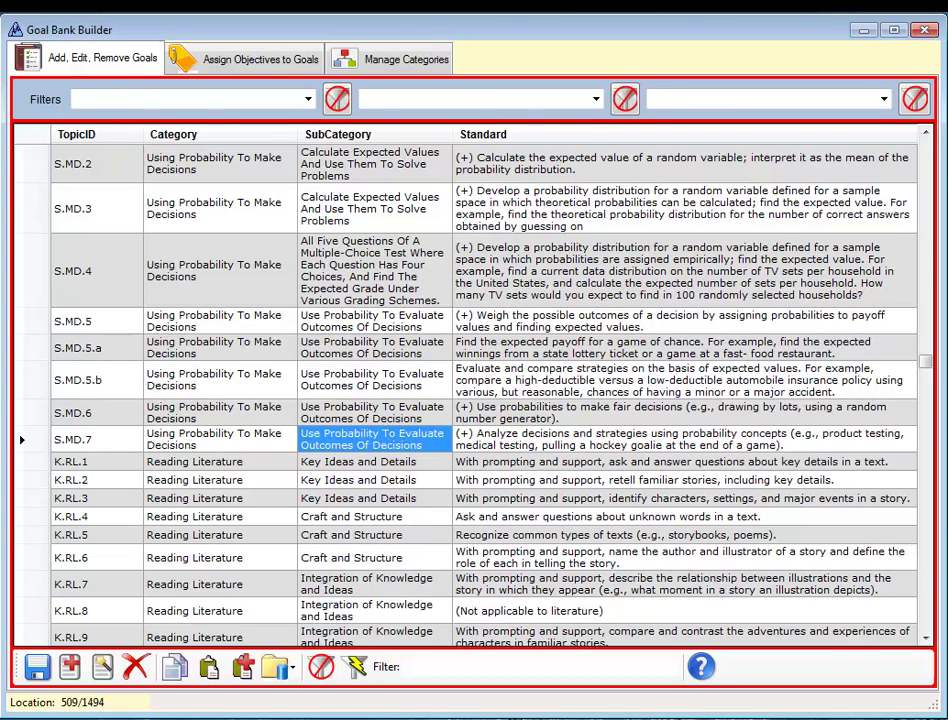
In the objective assignment grid, select the math goals from S.MD.7 up through K.CC.1 and classify them as Common Core Math.
{"action": "left_click", "coordinate": [250, 57]}
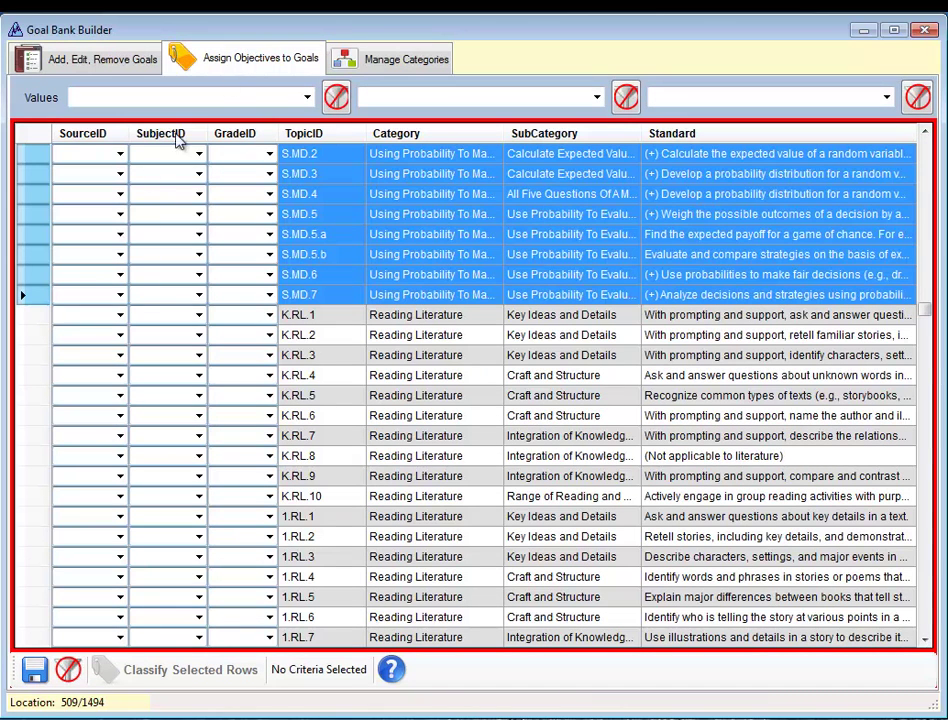
{"action": "left_click", "coordinate": [120, 295]}
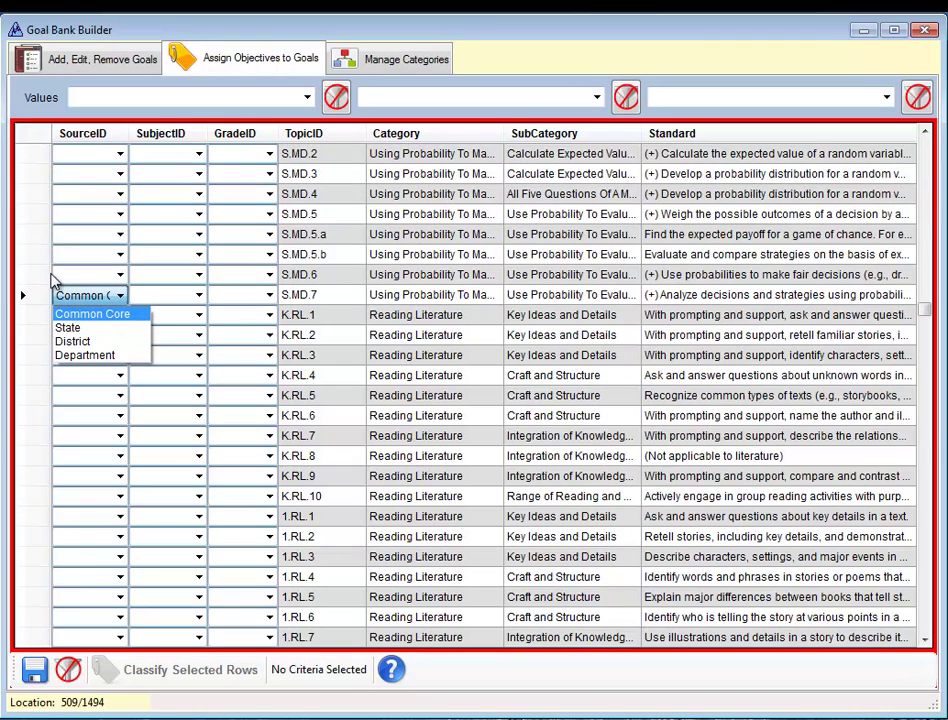
{"action": "left_click", "coordinate": [37, 304]}
{"action": "left_click_drag", "start_coordinate": [37, 300], "coordinate": [41, 200]}
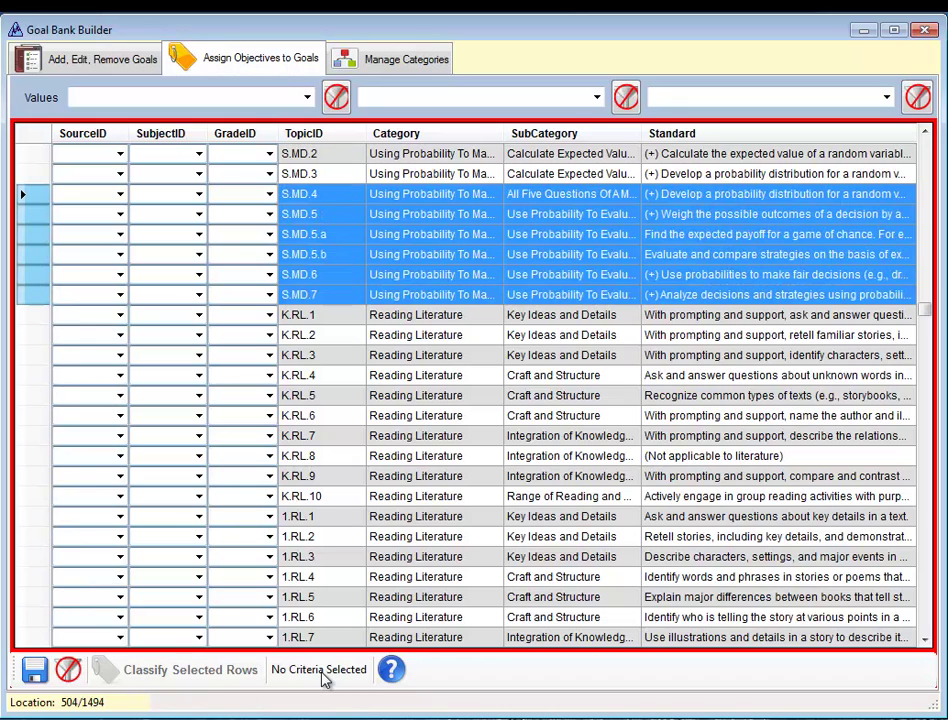
{"action": "left_click", "coordinate": [306, 97]}
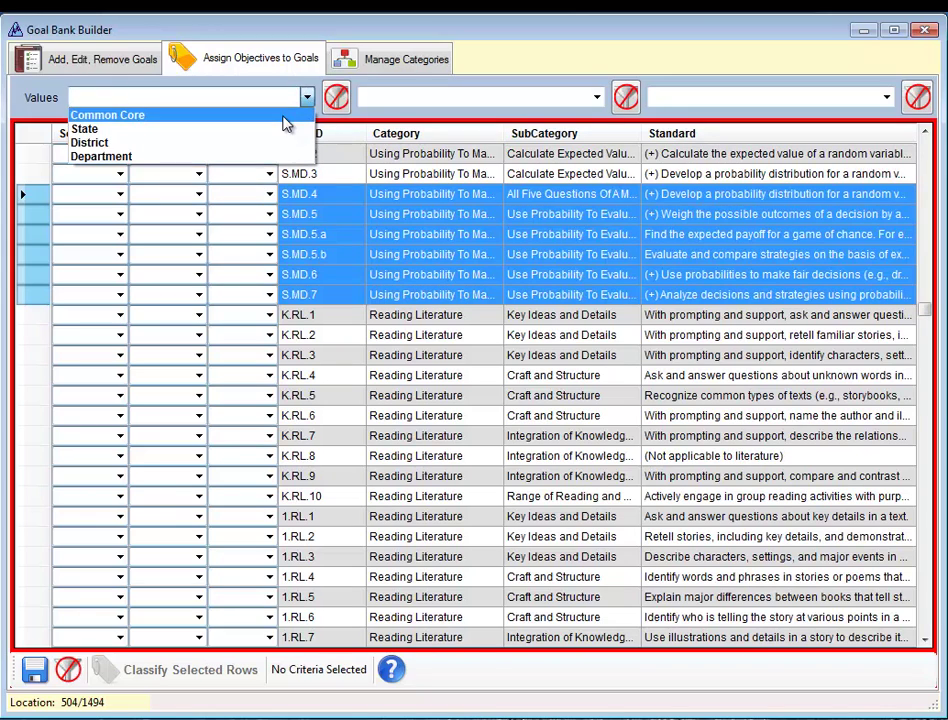
{"action": "left_click", "coordinate": [285, 120]}
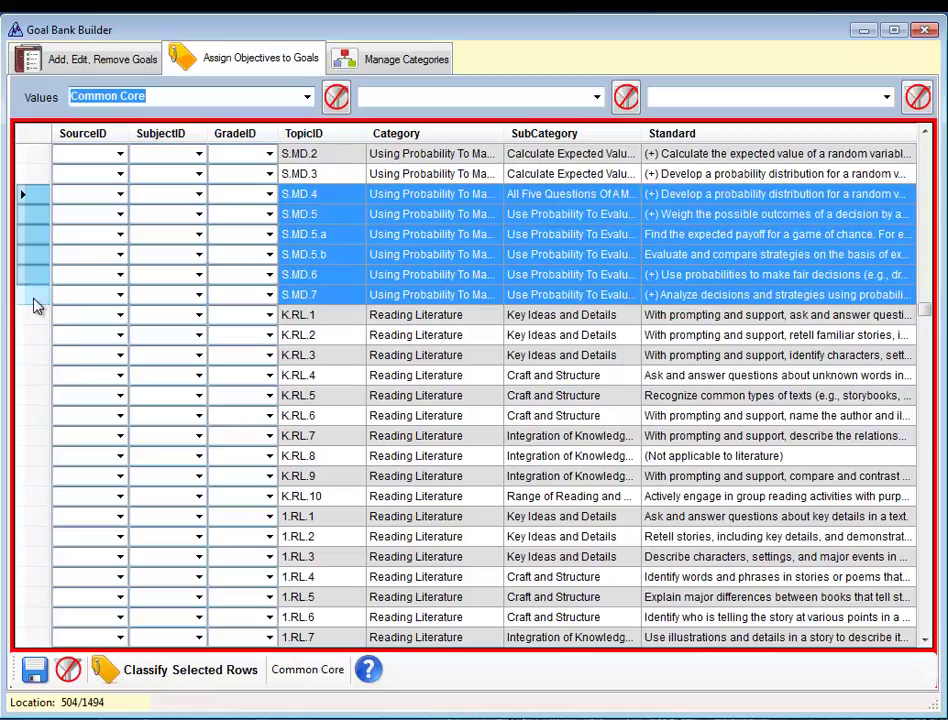
{"action": "left_click_drag", "start_coordinate": [34, 296], "coordinate": [25, 150]}
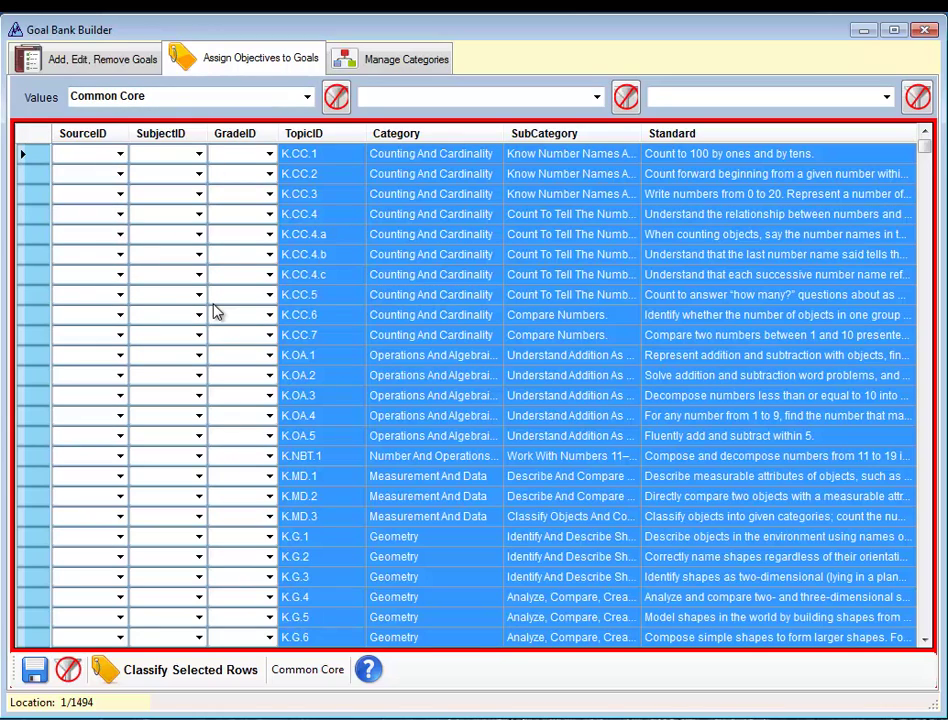
{"action": "left_click", "coordinate": [598, 97]}
{"action": "left_click", "coordinate": [565, 130]}
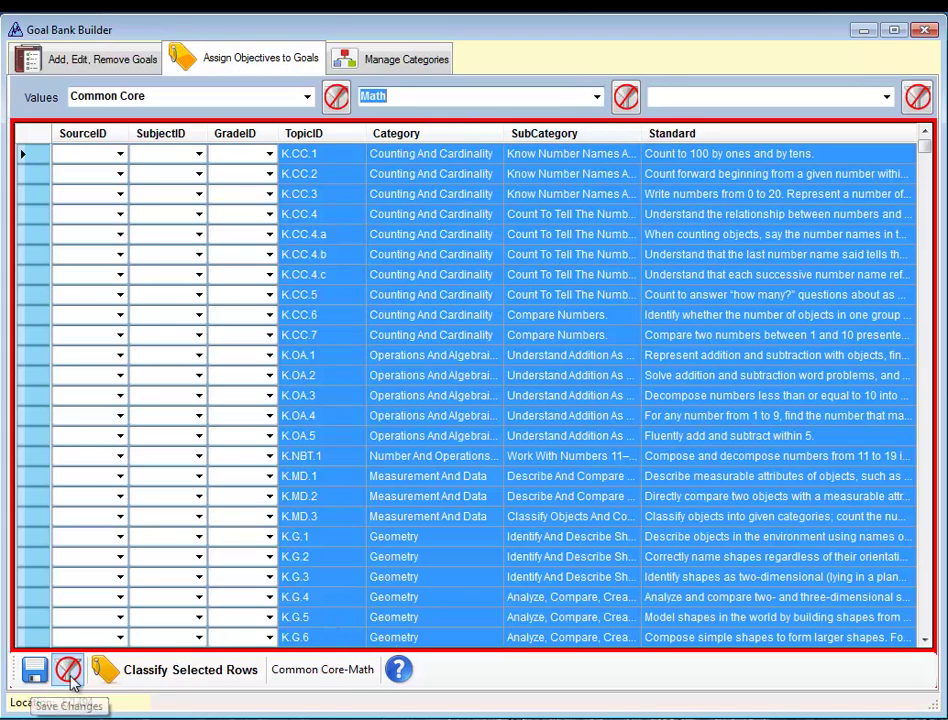
{"action": "left_click", "coordinate": [133, 680]}
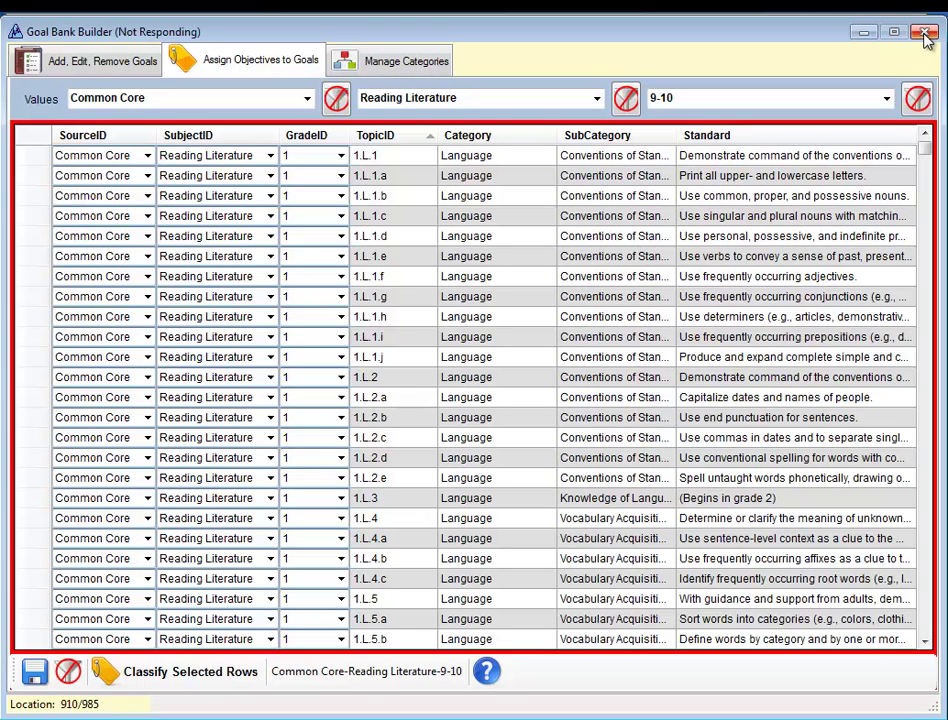
Force the unresponsive Goal Bank Builder program to close, and open Registration from the Goaltender launcher.
{"action": "left_click", "coordinate": [925, 38]}
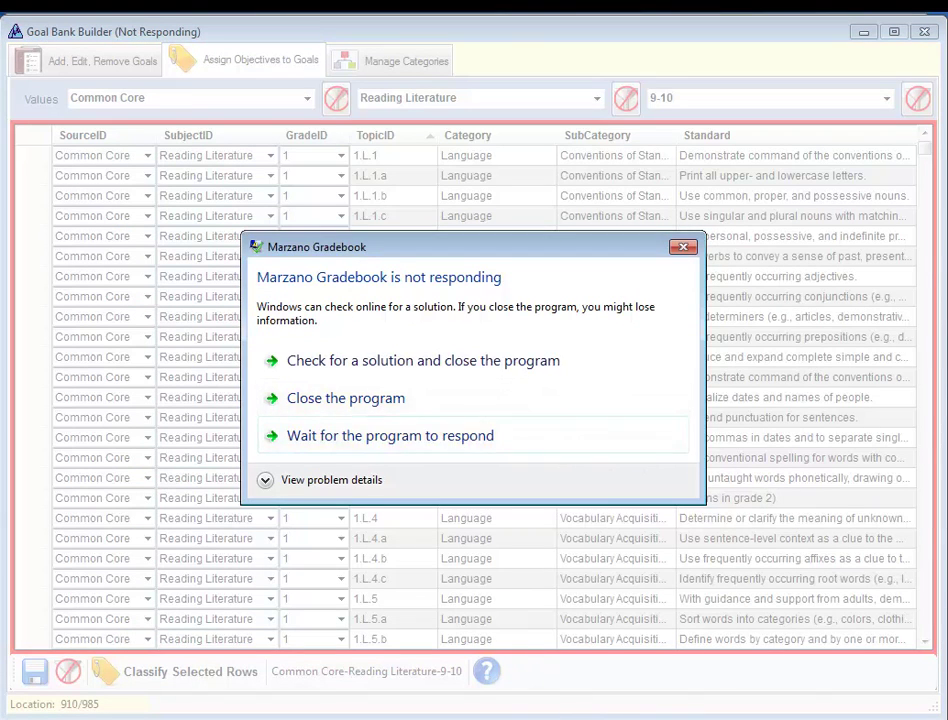
{"action": "left_click", "coordinate": [346, 398]}
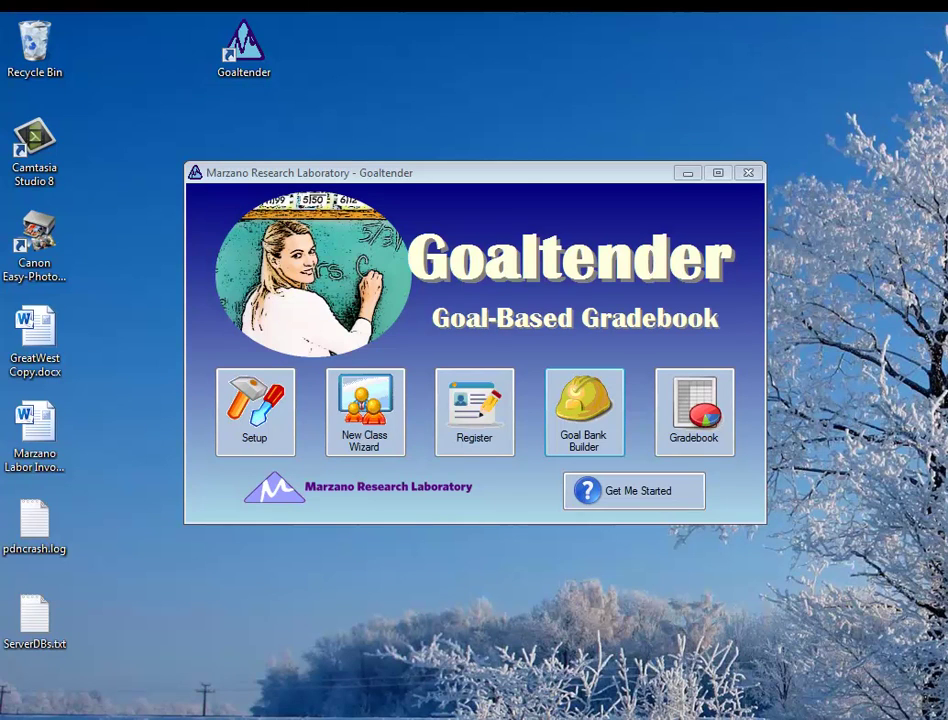
{"action": "left_click", "coordinate": [476, 428]}
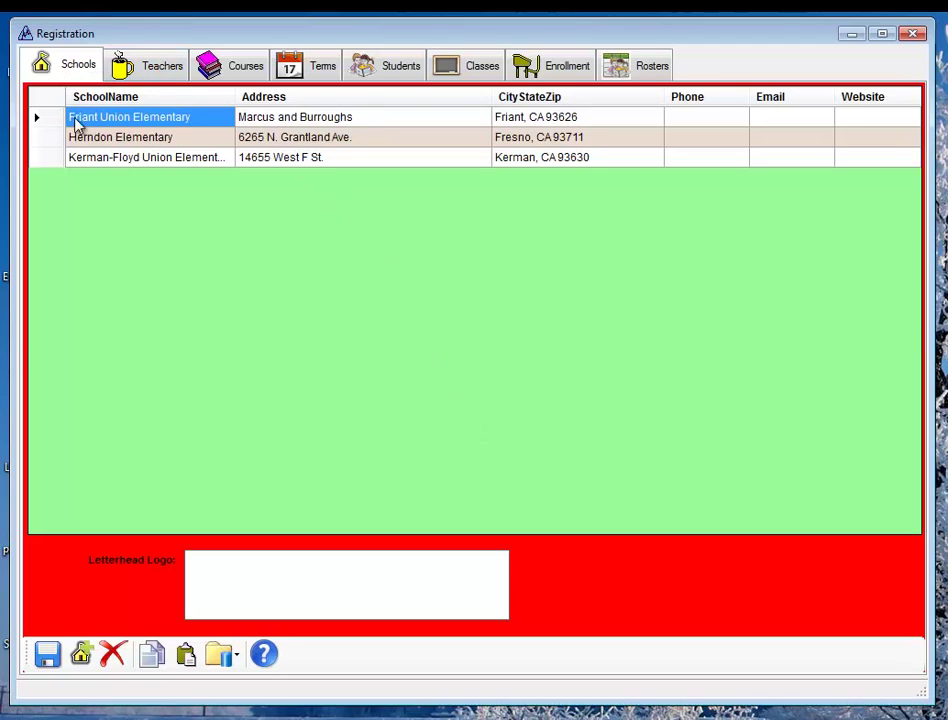
Review the registered teachers, courses, terms, students and classes in Registration.
{"action": "left_click", "coordinate": [150, 72]}
{"action": "left_click", "coordinate": [215, 68]}
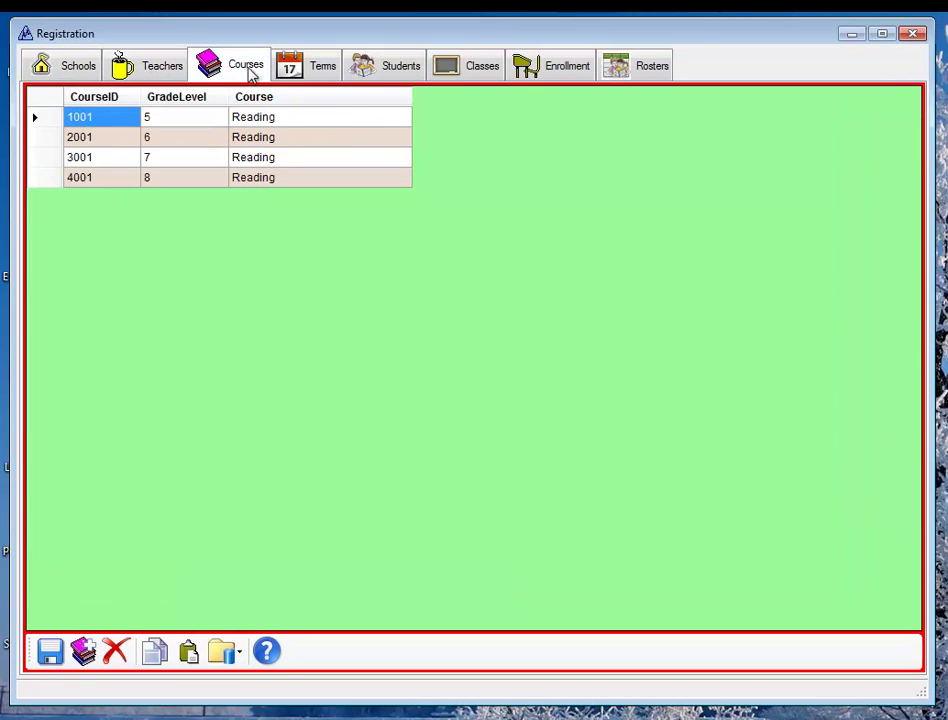
{"action": "left_click", "coordinate": [291, 78]}
{"action": "left_click", "coordinate": [391, 85]}
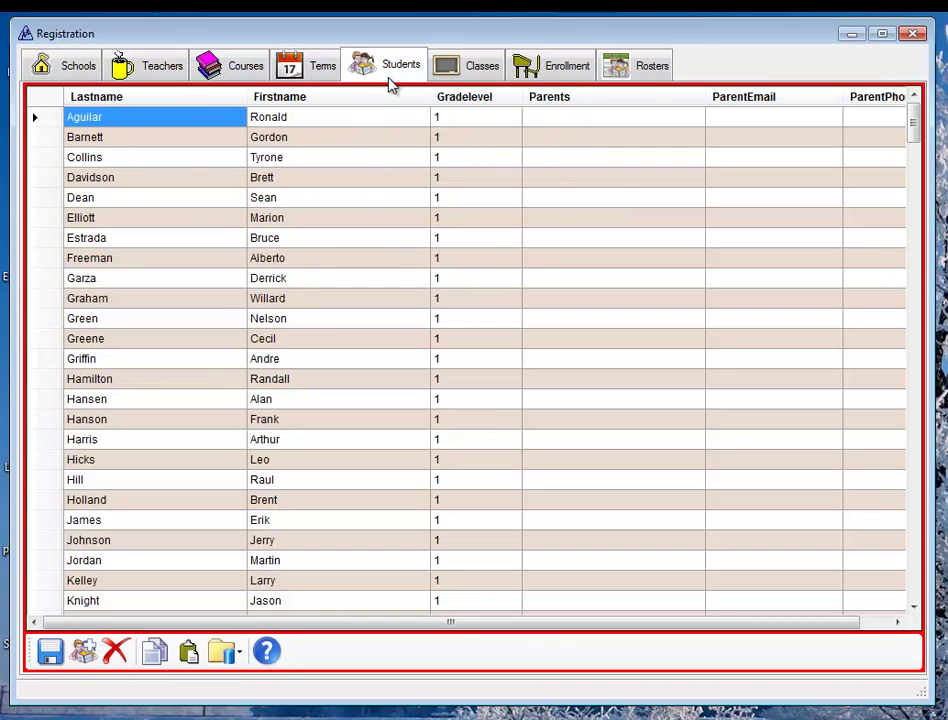
{"action": "left_click", "coordinate": [455, 78]}
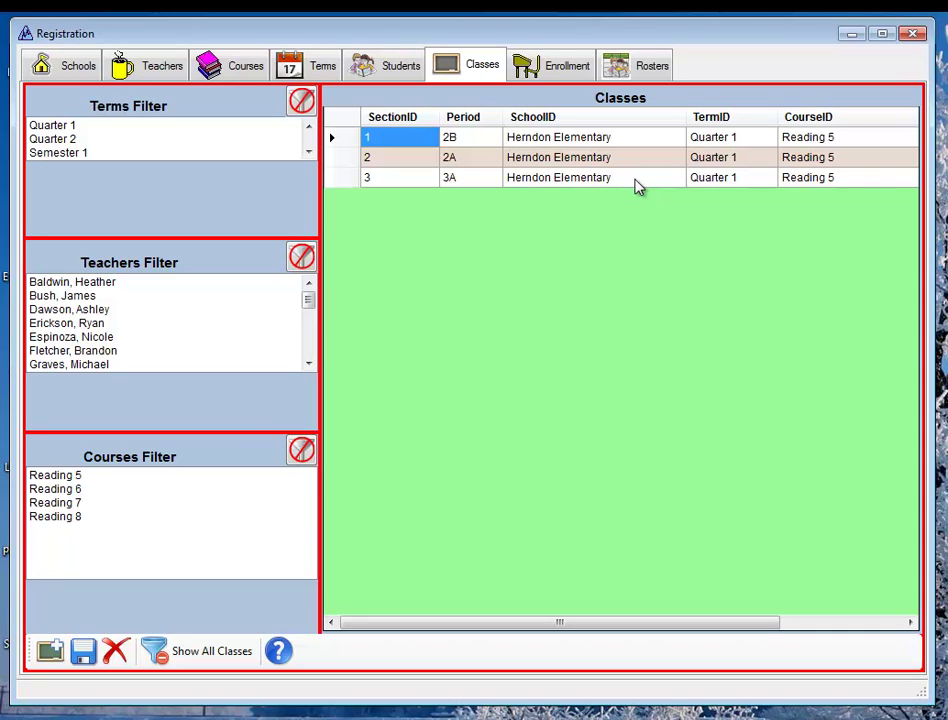
In Enrollment, filter classes by Quarter 1 and by one teacher, clear the teacher filter, and view the period 2B Reading 5 roster.
{"action": "left_click", "coordinate": [562, 70]}
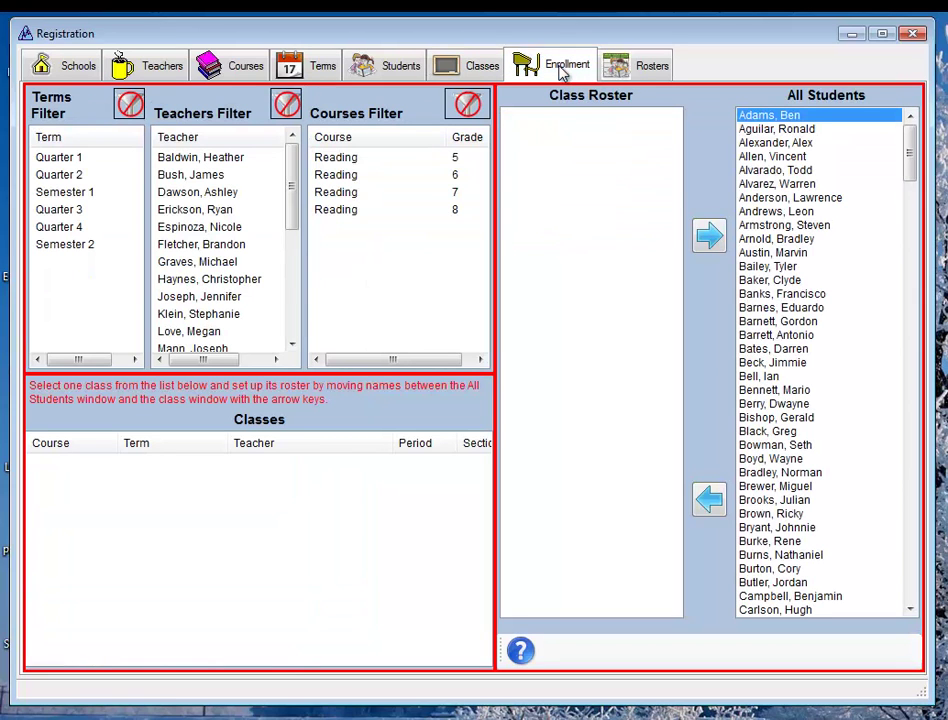
{"action": "left_click", "coordinate": [62, 158]}
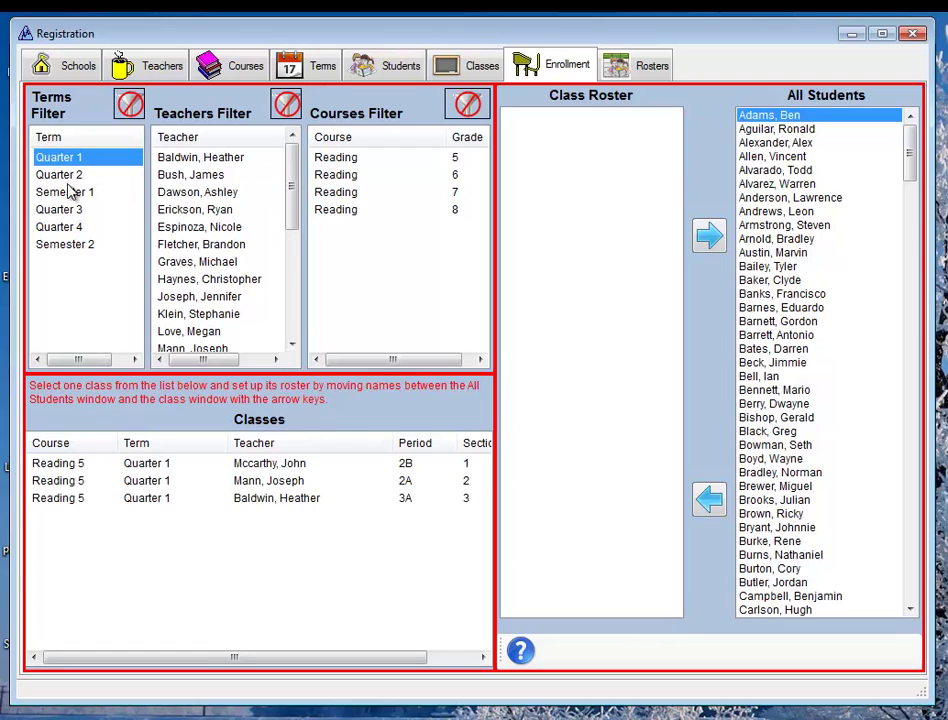
{"action": "left_click", "coordinate": [131, 107]}
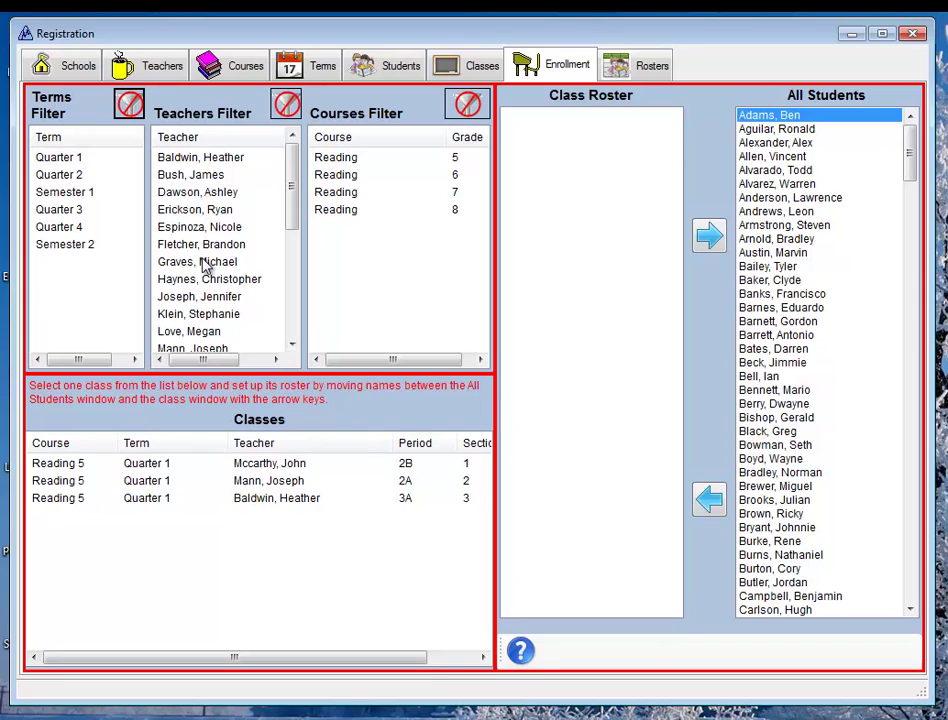
{"action": "left_click", "coordinate": [192, 158]}
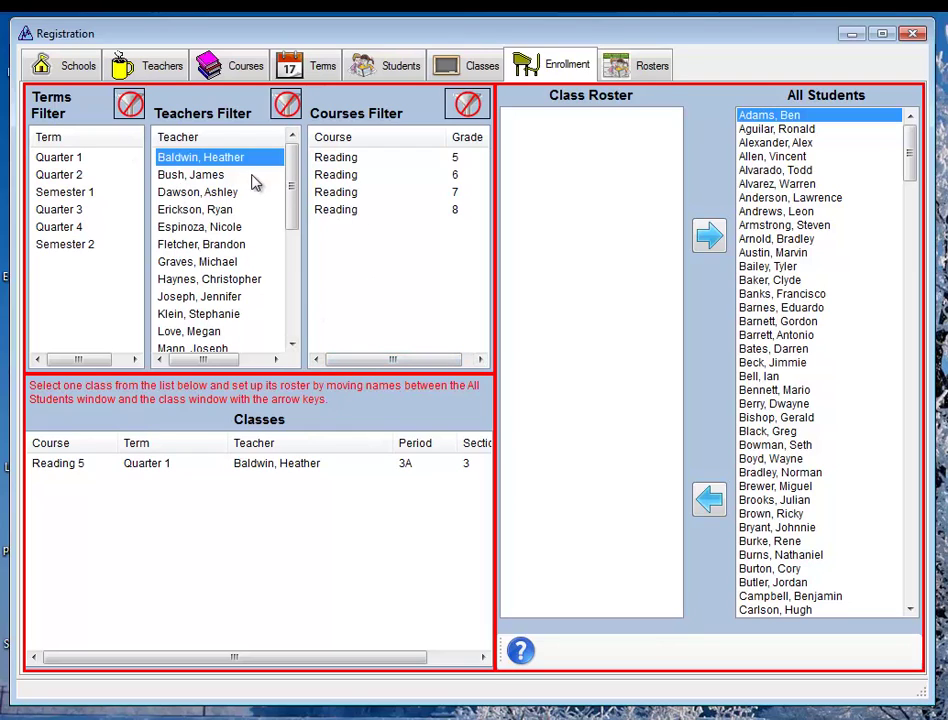
{"action": "left_click", "coordinate": [70, 160]}
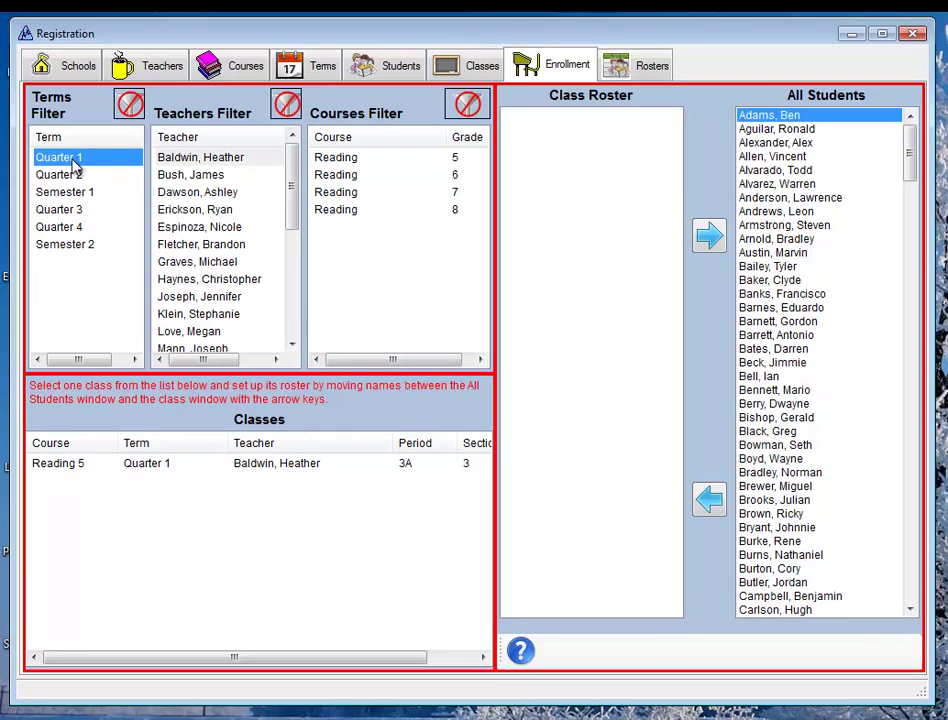
{"action": "left_click", "coordinate": [286, 106]}
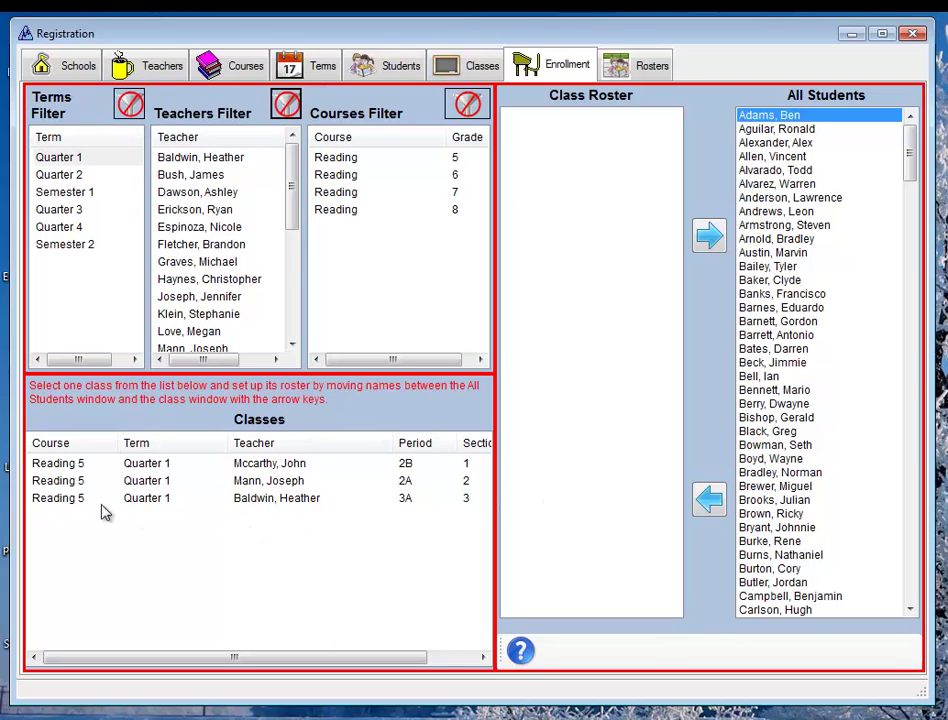
{"action": "left_click", "coordinate": [63, 465]}
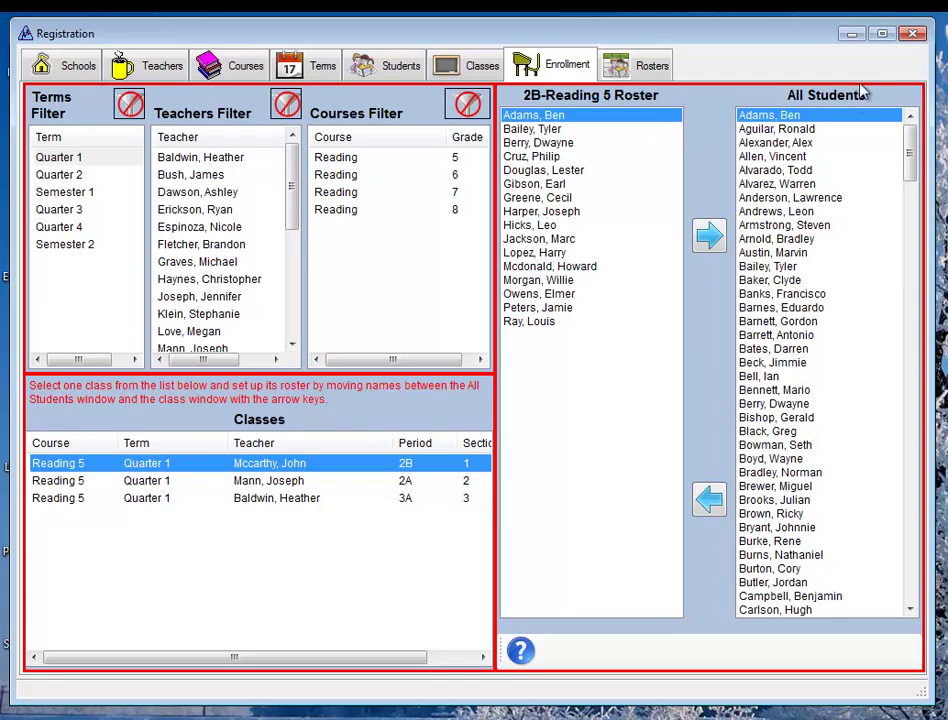
Close Registration, check the current data file location in Setup, and close Setup.
{"action": "left_click", "coordinate": [912, 36]}
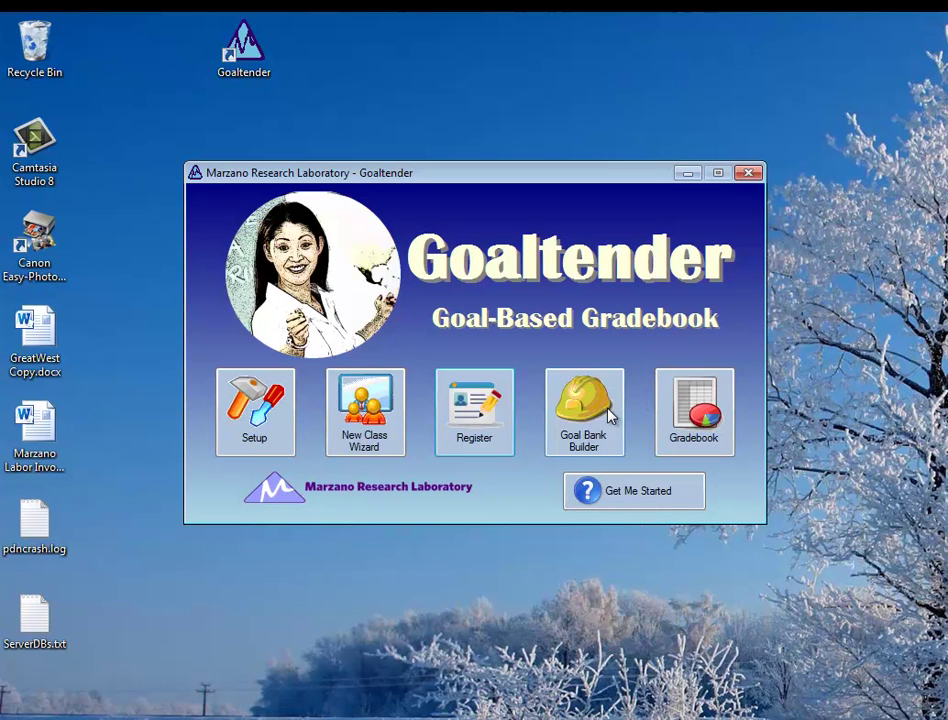
{"action": "left_click", "coordinate": [256, 410]}
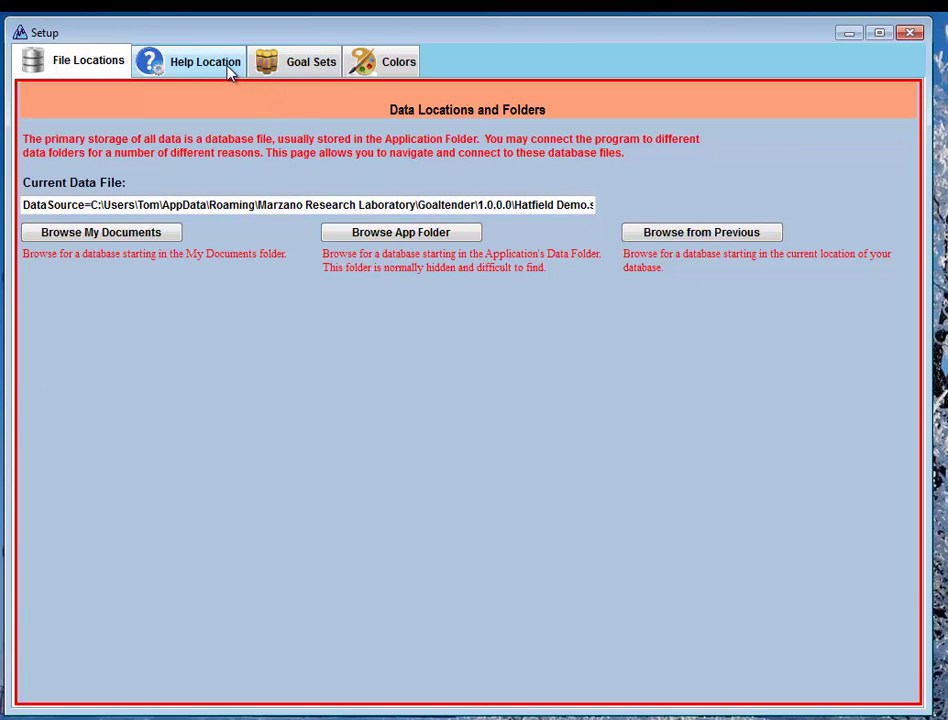
{"action": "left_click", "coordinate": [910, 32]}
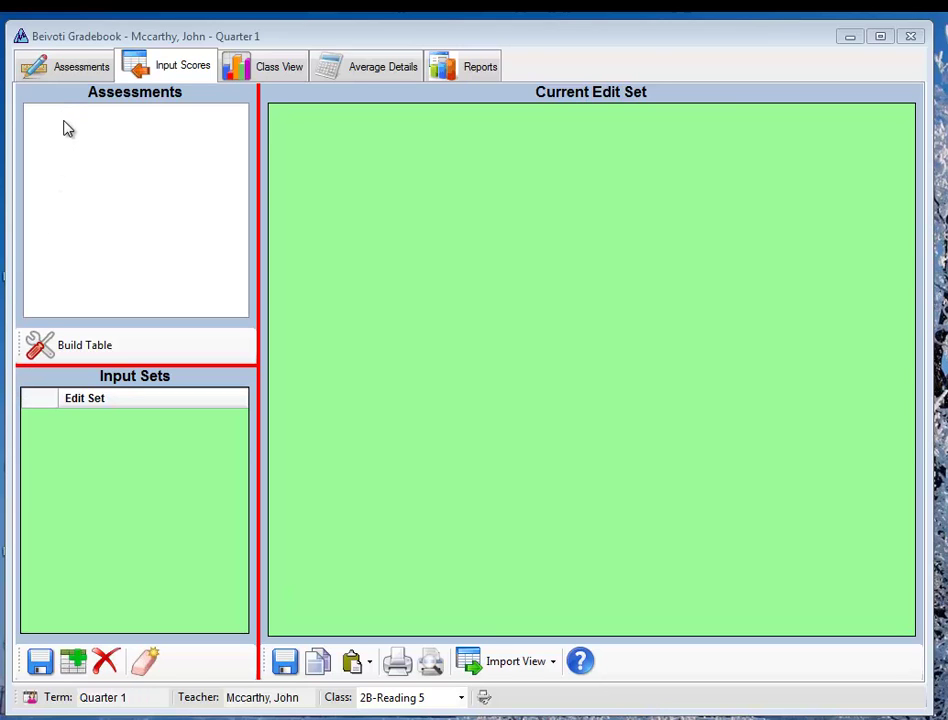
Show the 2B-Reading 5 class's assessments in the Gradebook and open the Topic Bank for adding goals.
{"action": "left_click", "coordinate": [63, 65]}
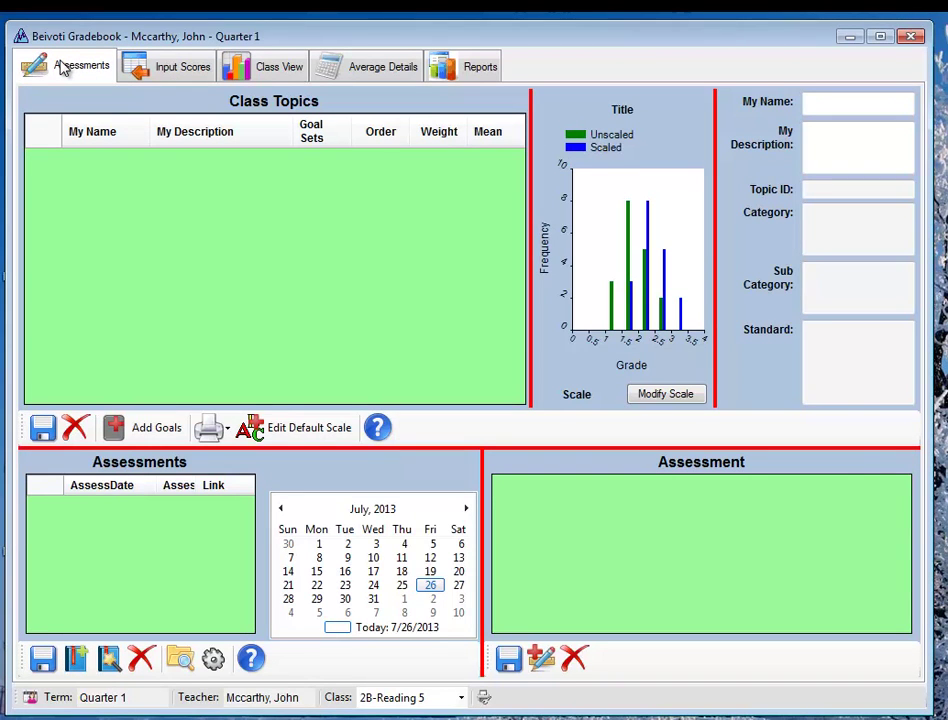
{"action": "left_click", "coordinate": [118, 58]}
{"action": "left_click", "coordinate": [72, 66]}
{"action": "left_click", "coordinate": [140, 434]}
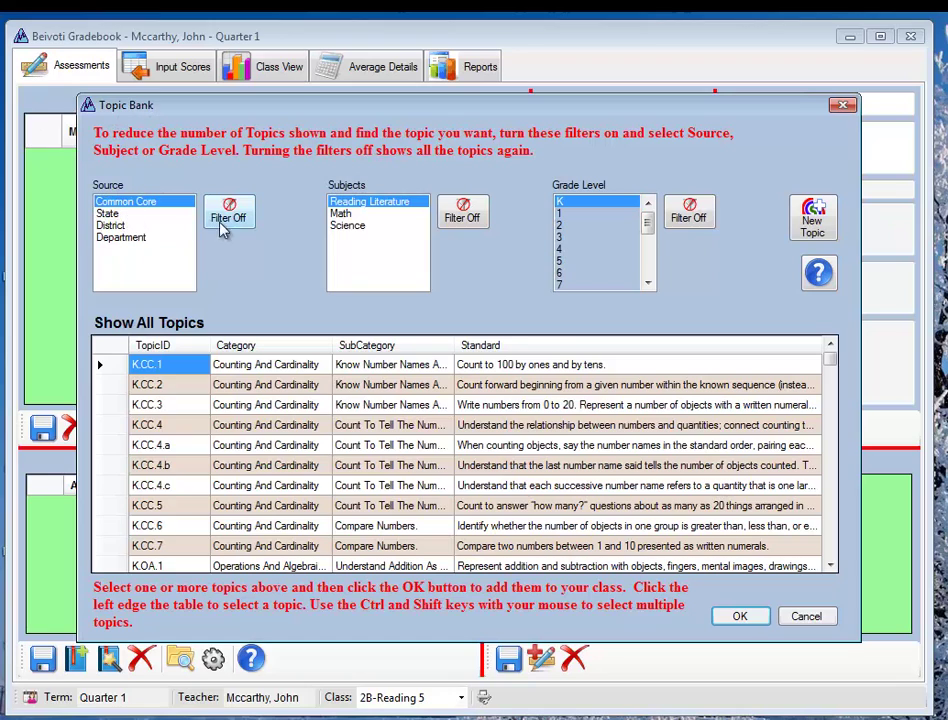
Filter the Topic Bank by the Math subject and grade level 3.
{"action": "left_click", "coordinate": [342, 214]}
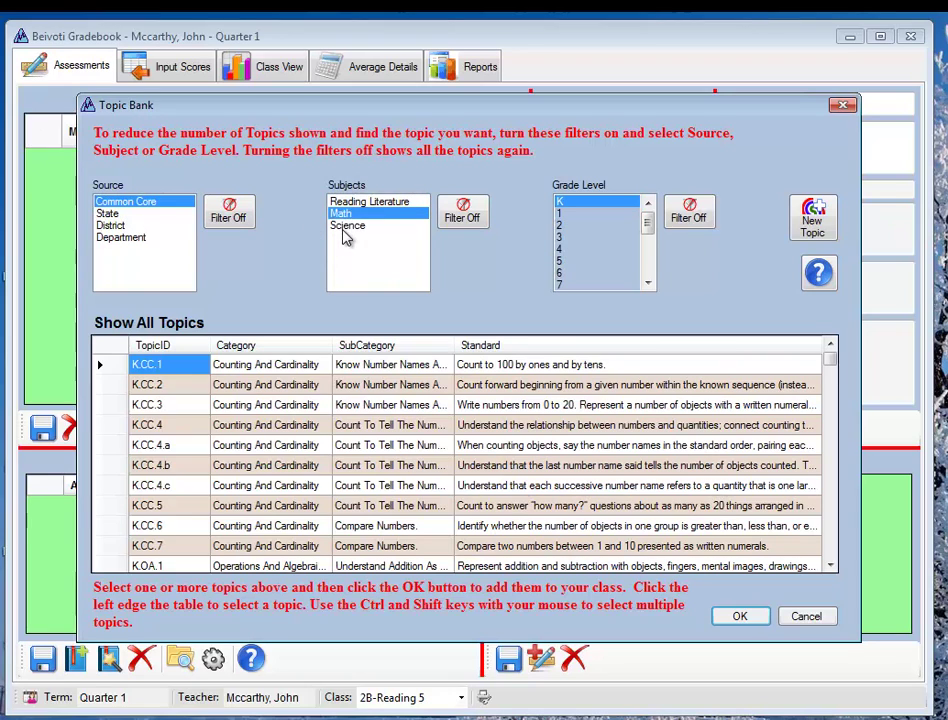
{"action": "left_click", "coordinate": [346, 228]}
{"action": "left_click", "coordinate": [342, 219]}
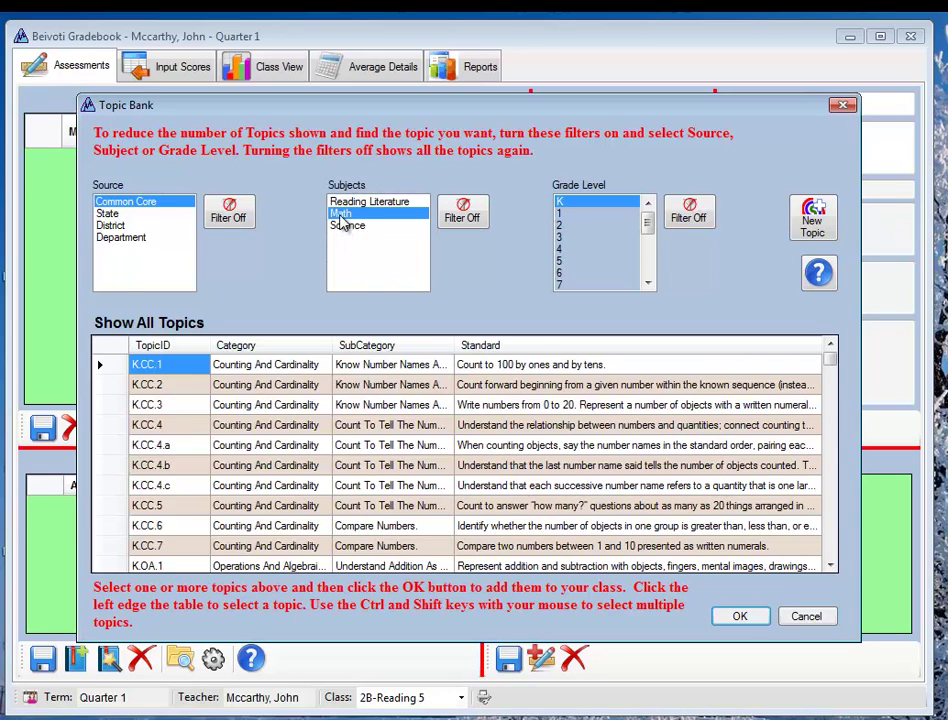
{"action": "left_click", "coordinate": [568, 215]}
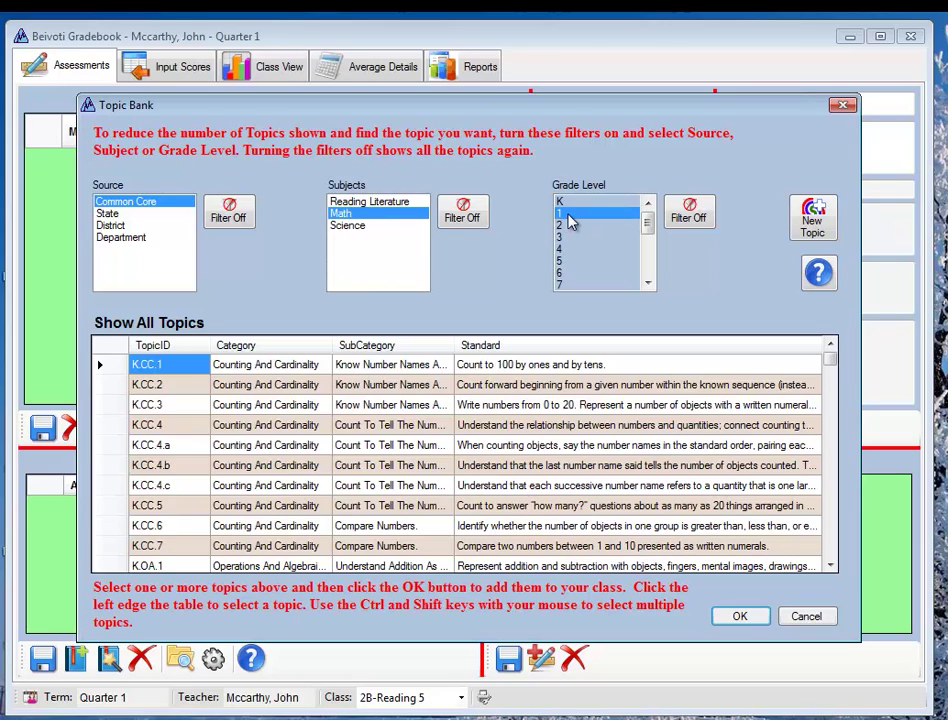
{"action": "left_click", "coordinate": [454, 224]}
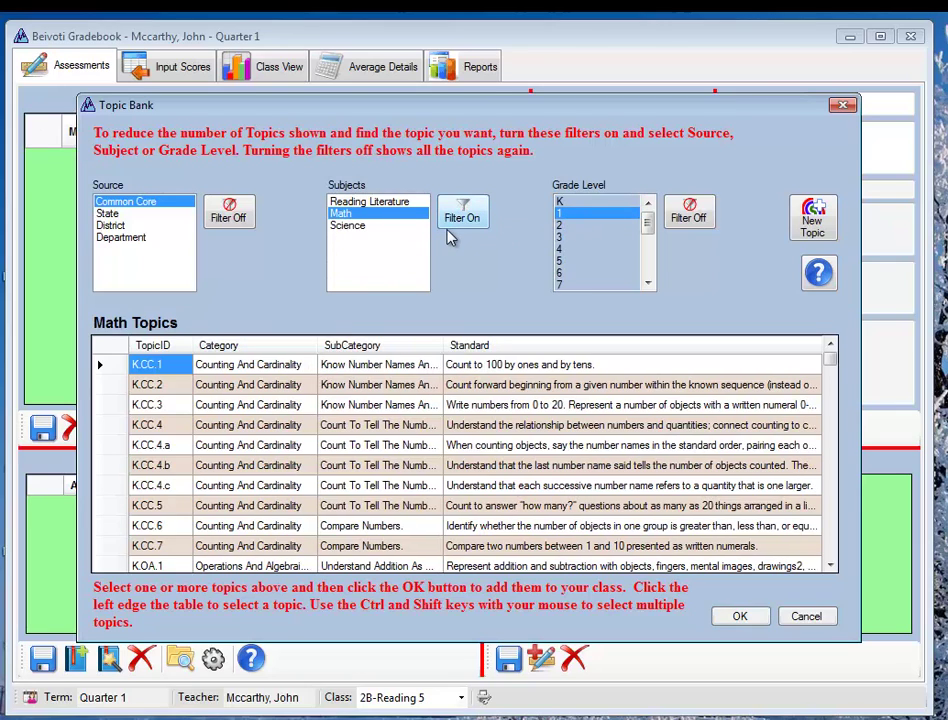
{"action": "left_click", "coordinate": [697, 228]}
{"action": "left_click", "coordinate": [567, 238]}
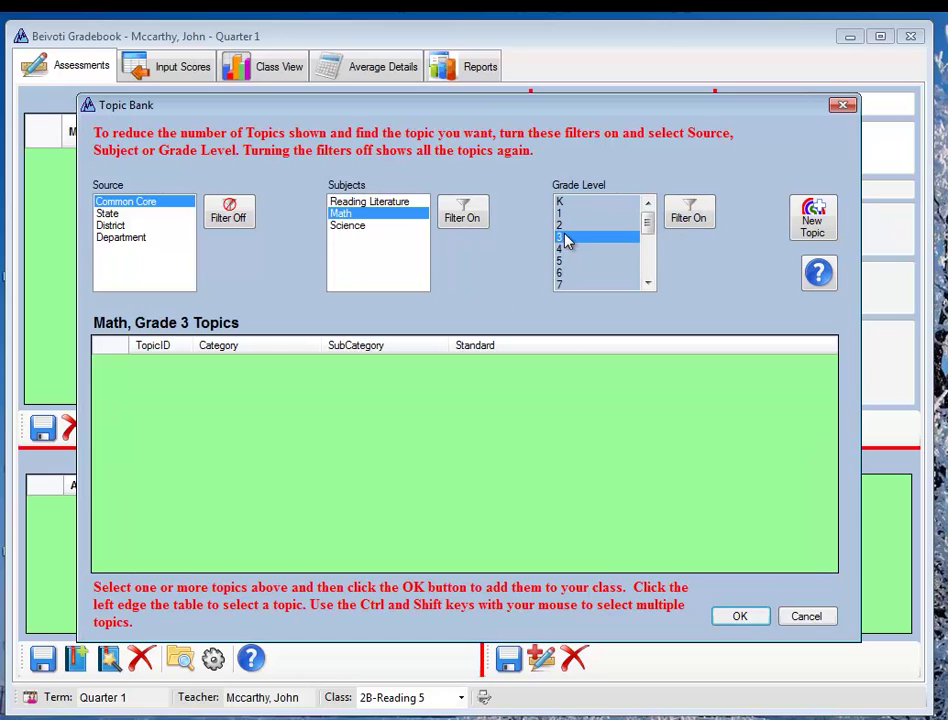
Switch the Topic Bank subject to Science, and turn off the subject and grade level filters to show all topics.
{"action": "left_click", "coordinate": [360, 228]}
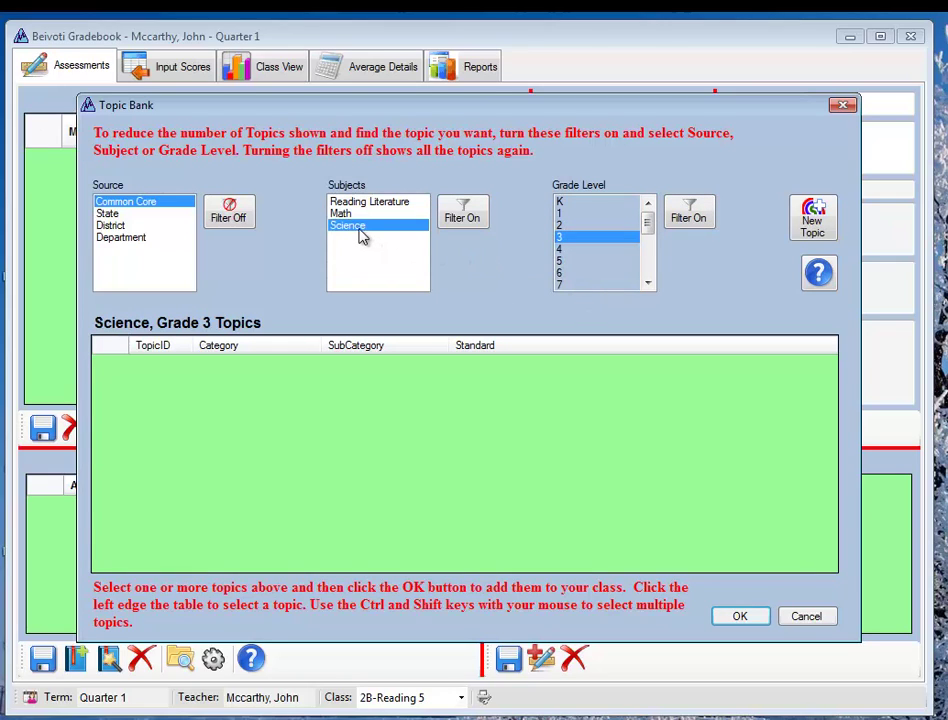
{"action": "left_click", "coordinate": [460, 219]}
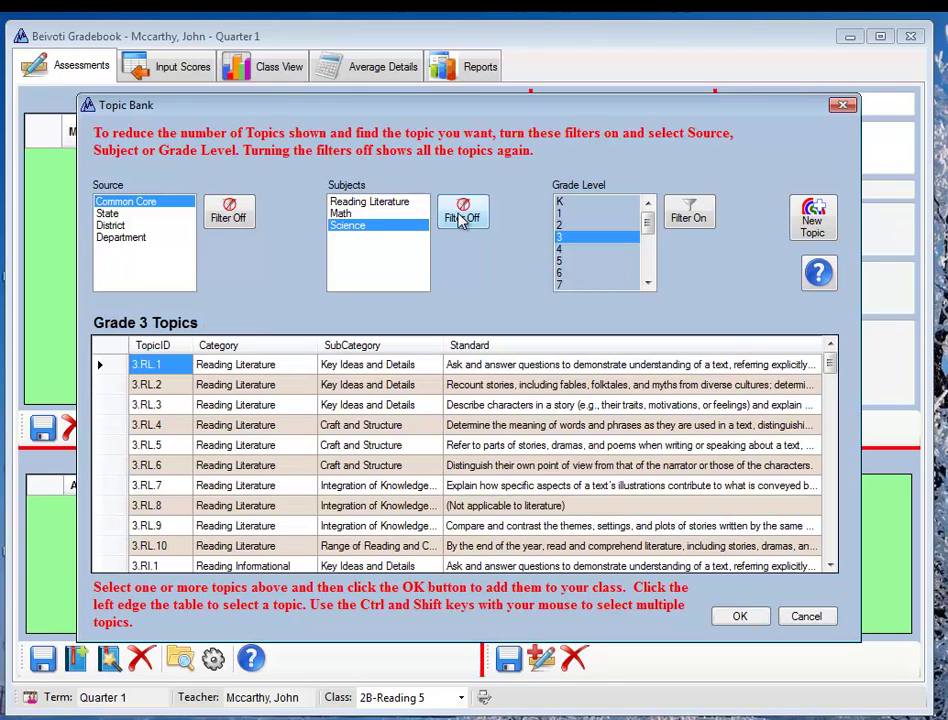
{"action": "left_click", "coordinate": [686, 212]}
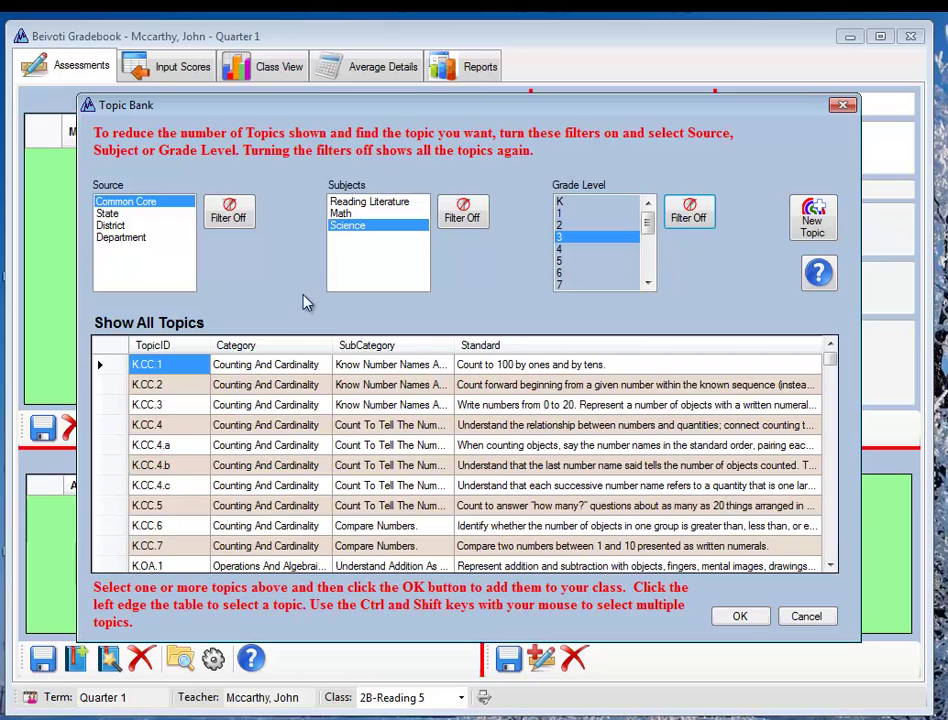
Filter the Topic Bank by the Math subject and grade level 1.
{"action": "left_click", "coordinate": [358, 213]}
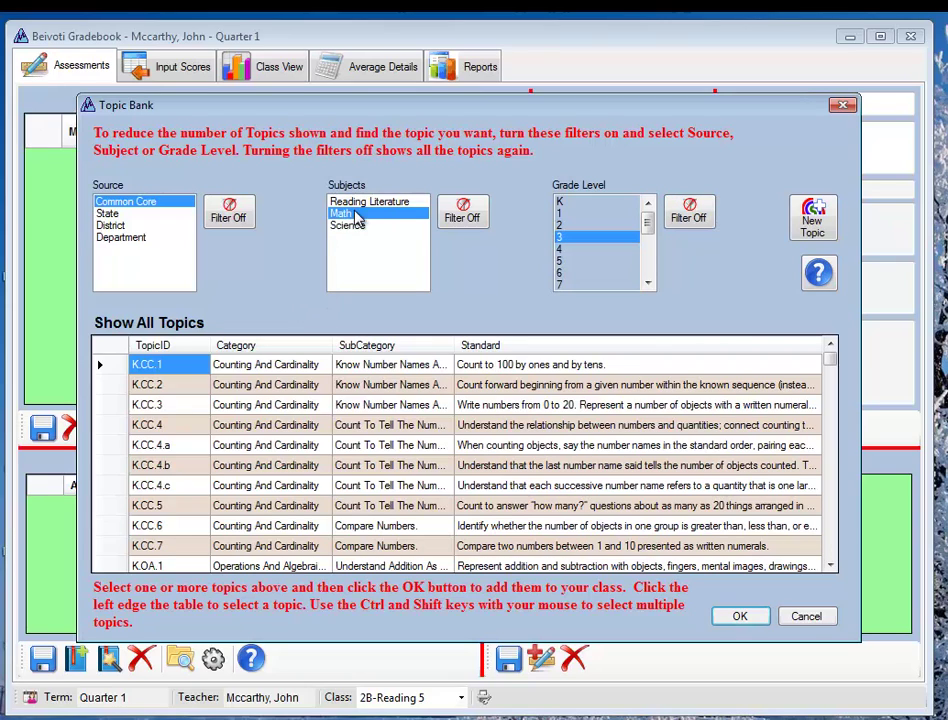
{"action": "left_click", "coordinate": [462, 212]}
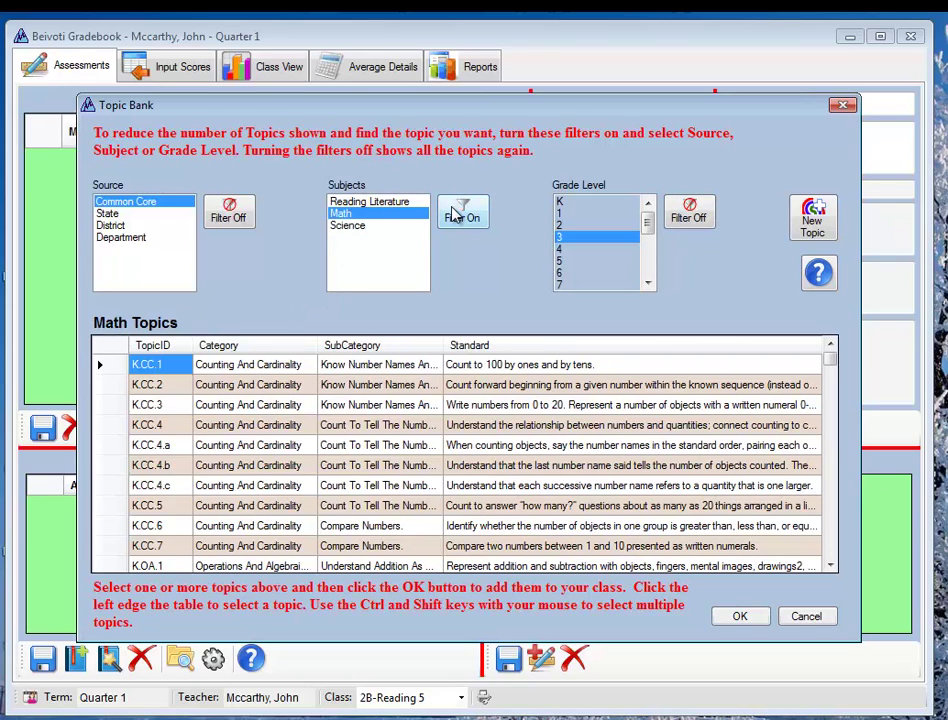
{"action": "left_click", "coordinate": [578, 214]}
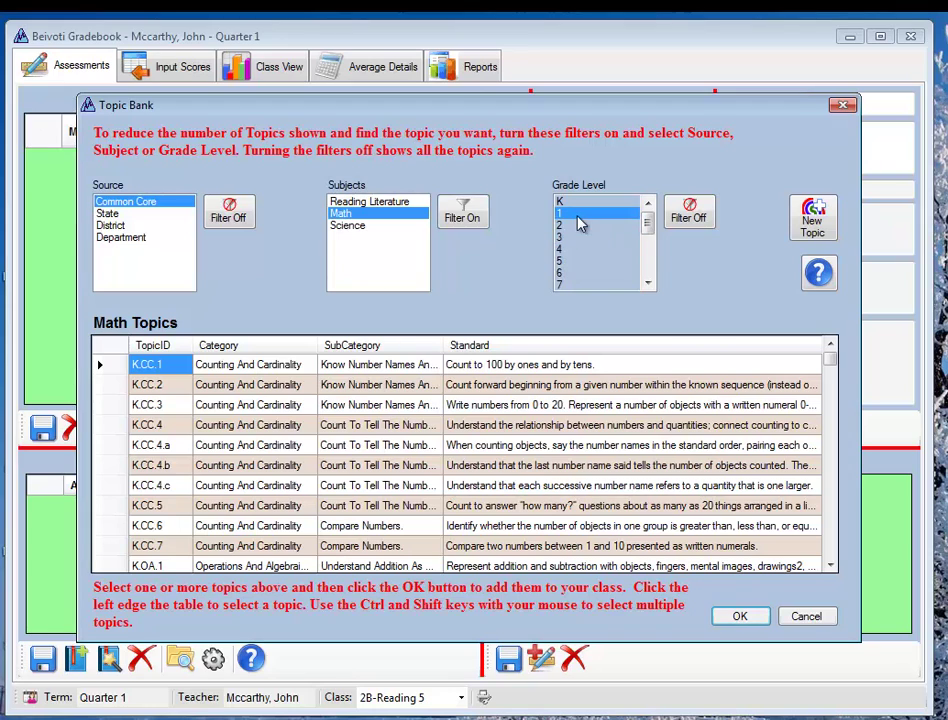
{"action": "left_click", "coordinate": [673, 214]}
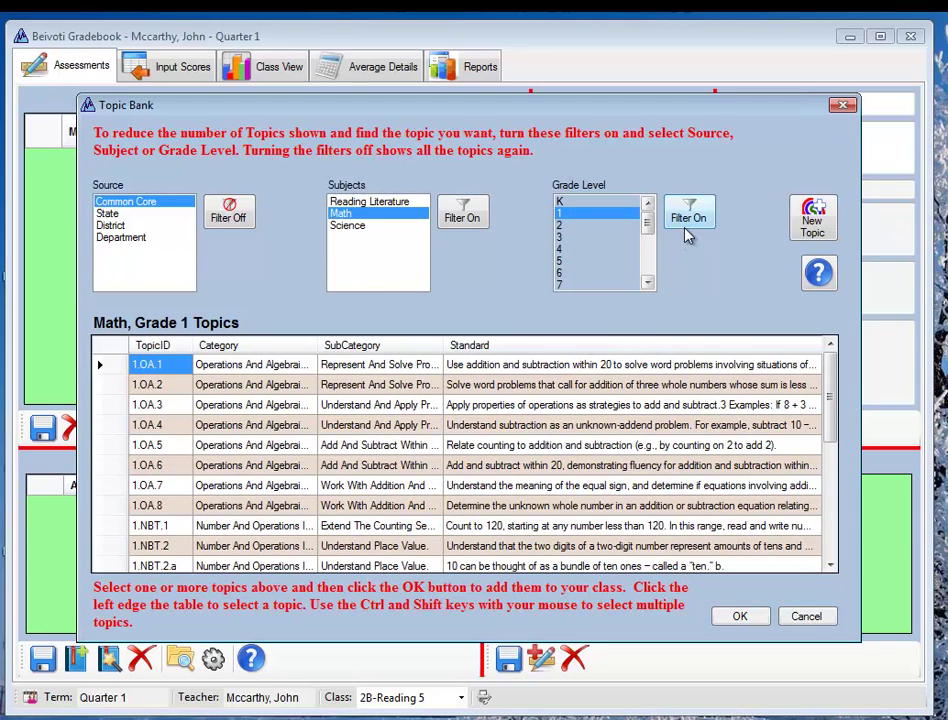
Browse the Math topics for grade levels 2 through 6, finishing with the filter set to grade level 5.
{"action": "left_click", "coordinate": [575, 237]}
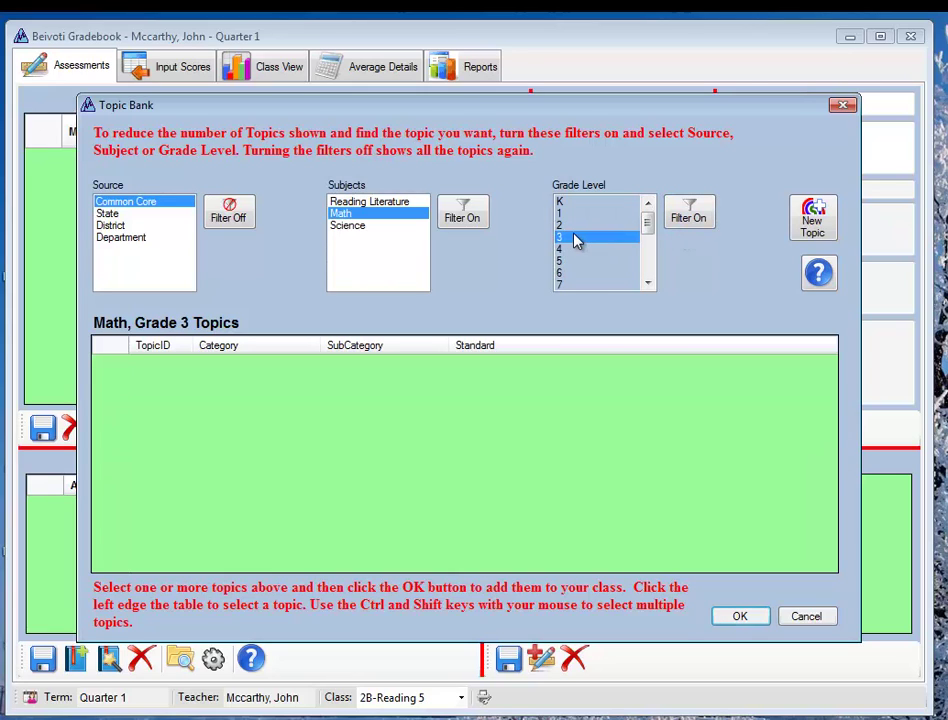
{"action": "left_click", "coordinate": [572, 228]}
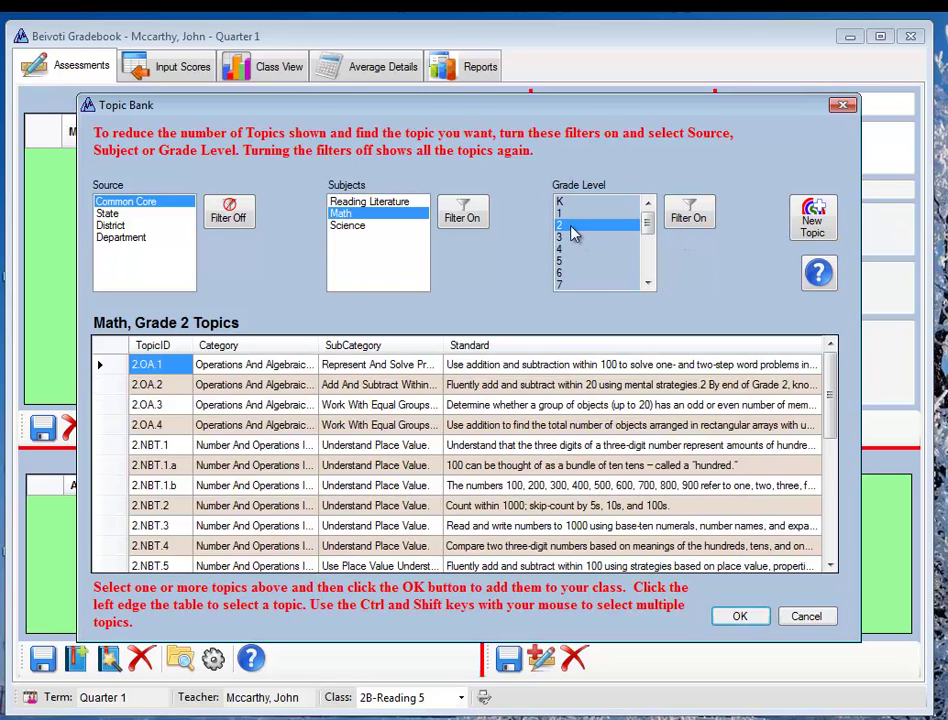
{"action": "left_click", "coordinate": [567, 237]}
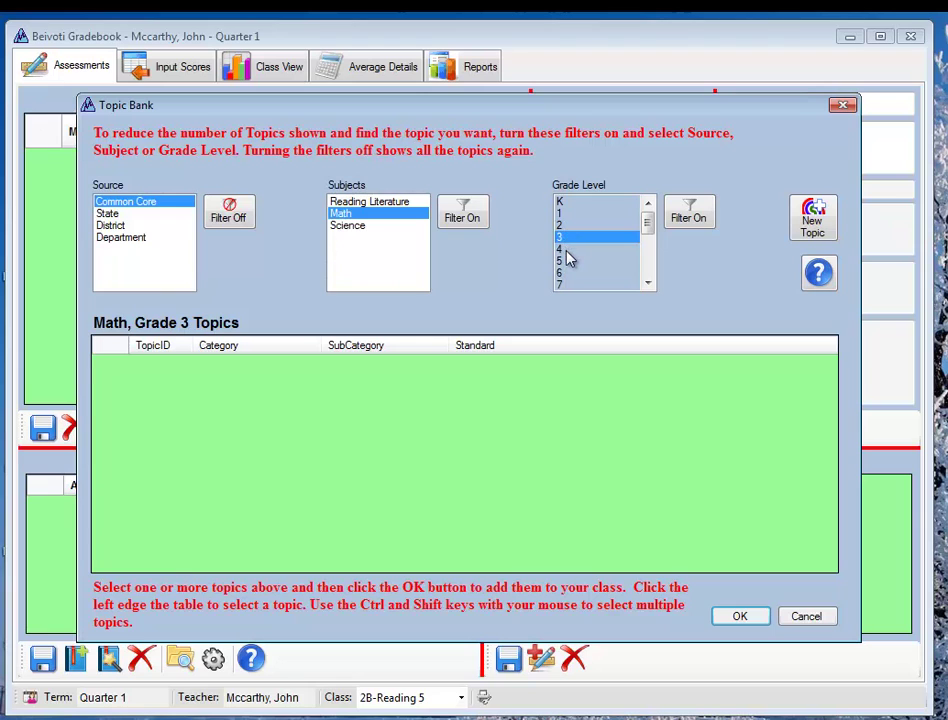
{"action": "left_click", "coordinate": [566, 250]}
{"action": "left_click", "coordinate": [567, 261]}
{"action": "left_click", "coordinate": [569, 272]}
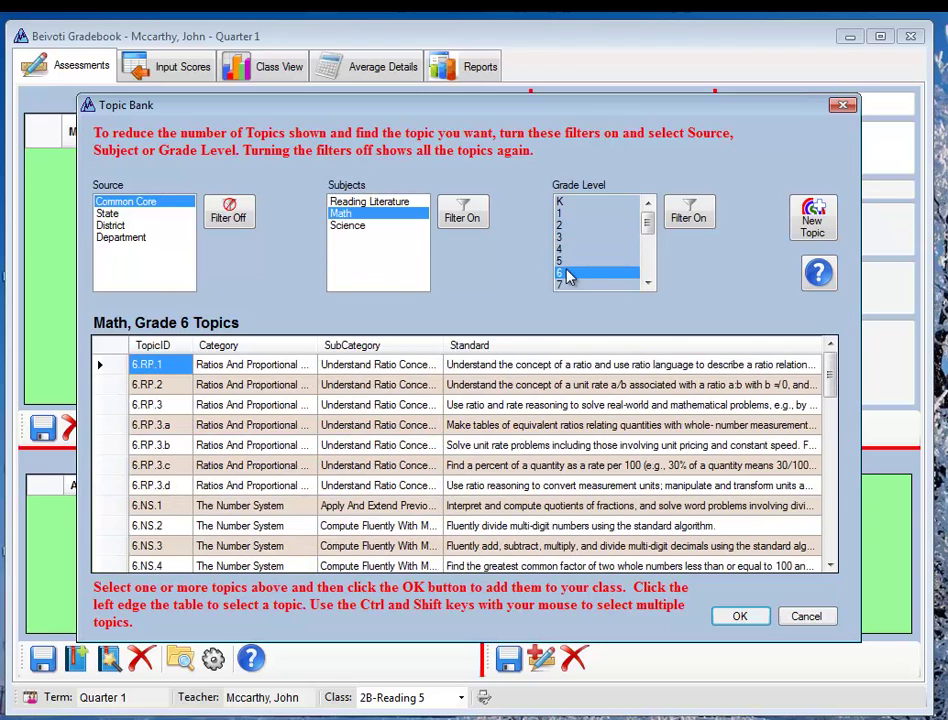
{"action": "left_click", "coordinate": [576, 239]}
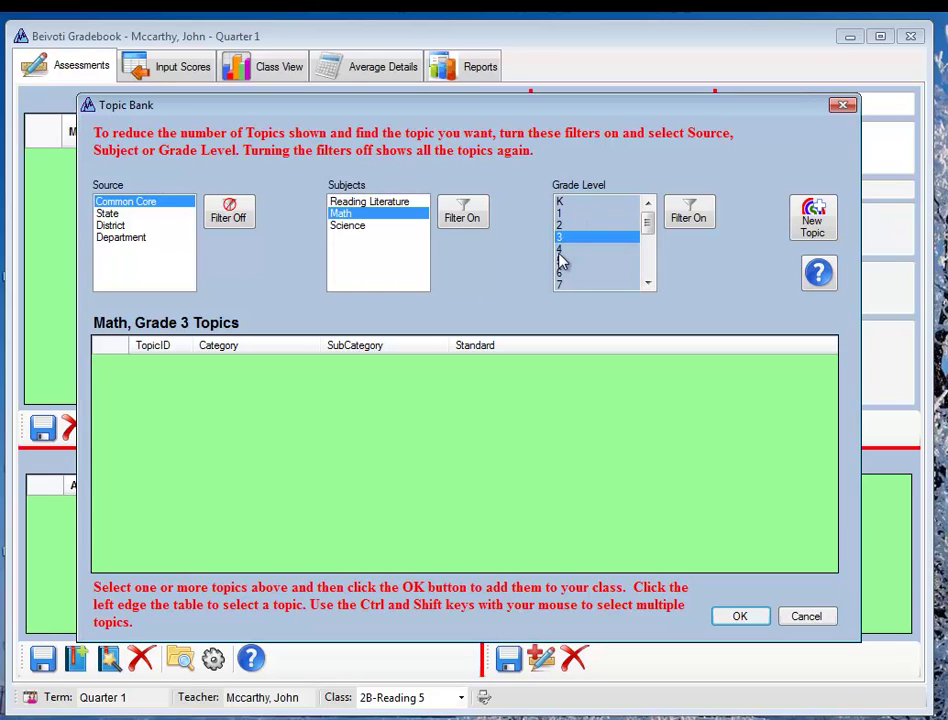
{"action": "left_click", "coordinate": [565, 261]}
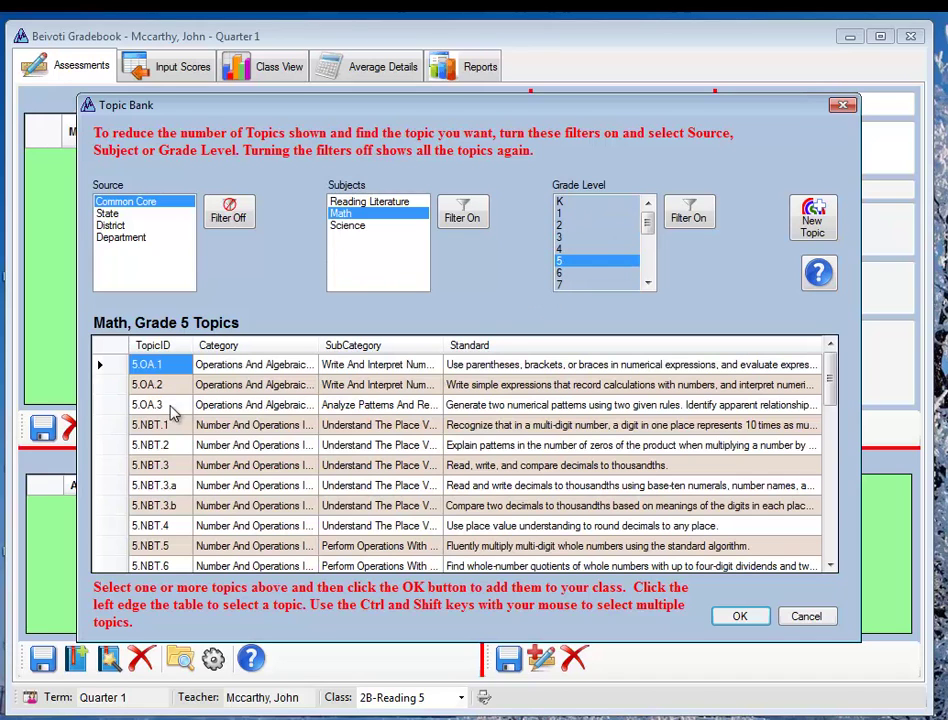
Add the grade 5 Math topics 5.OA.2 and 5.NBT.1 to the class, and continue past the application error.
{"action": "left_click", "coordinate": [120, 388]}
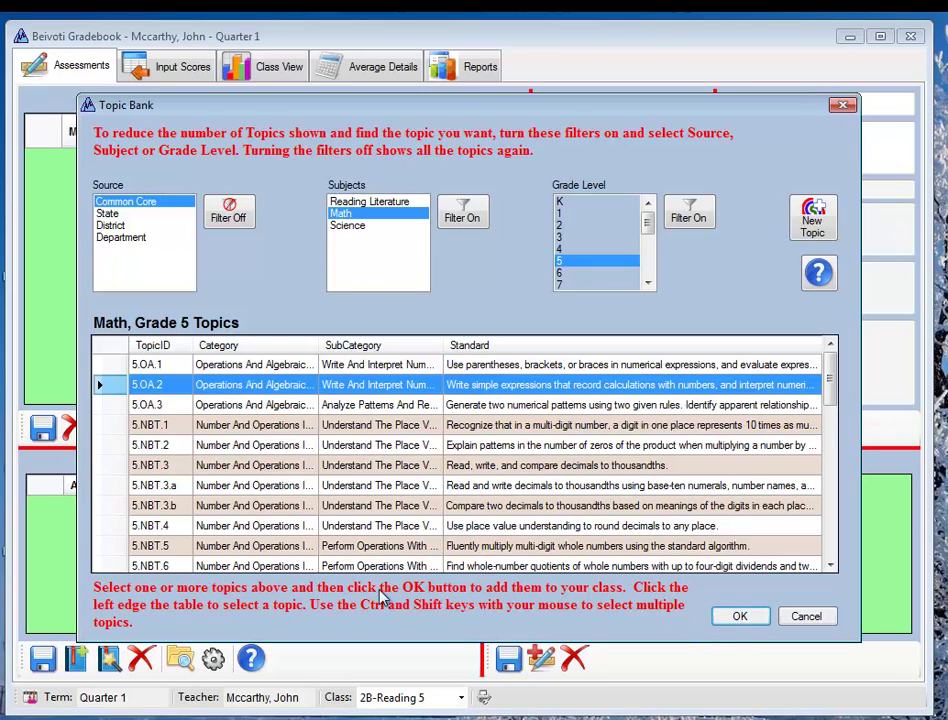
{"action": "left_click", "coordinate": [117, 426], "text": "ctrl"}
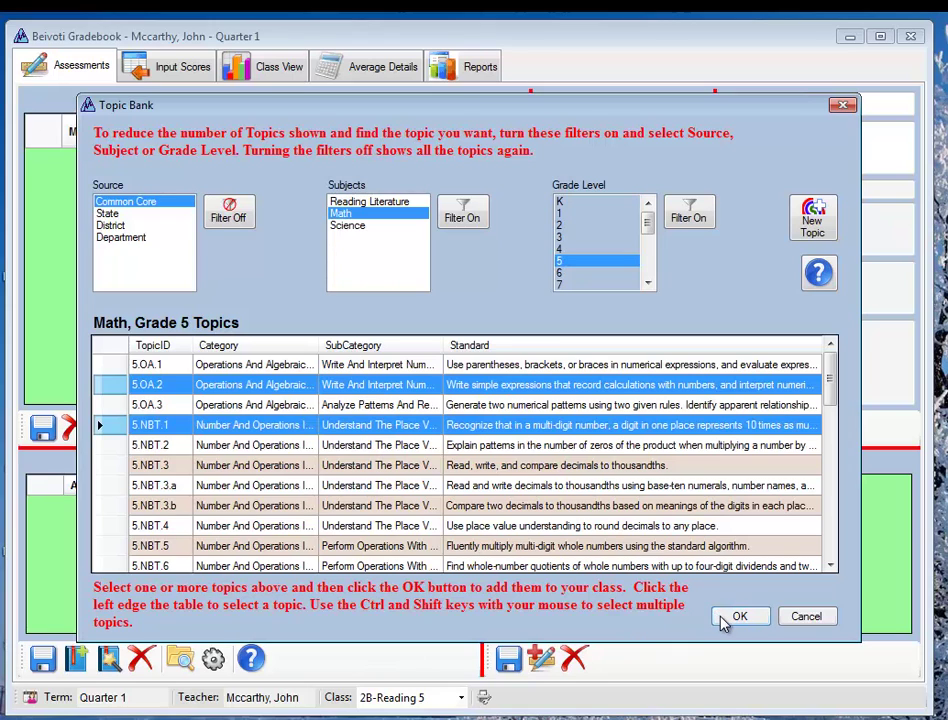
{"action": "left_click", "coordinate": [735, 617]}
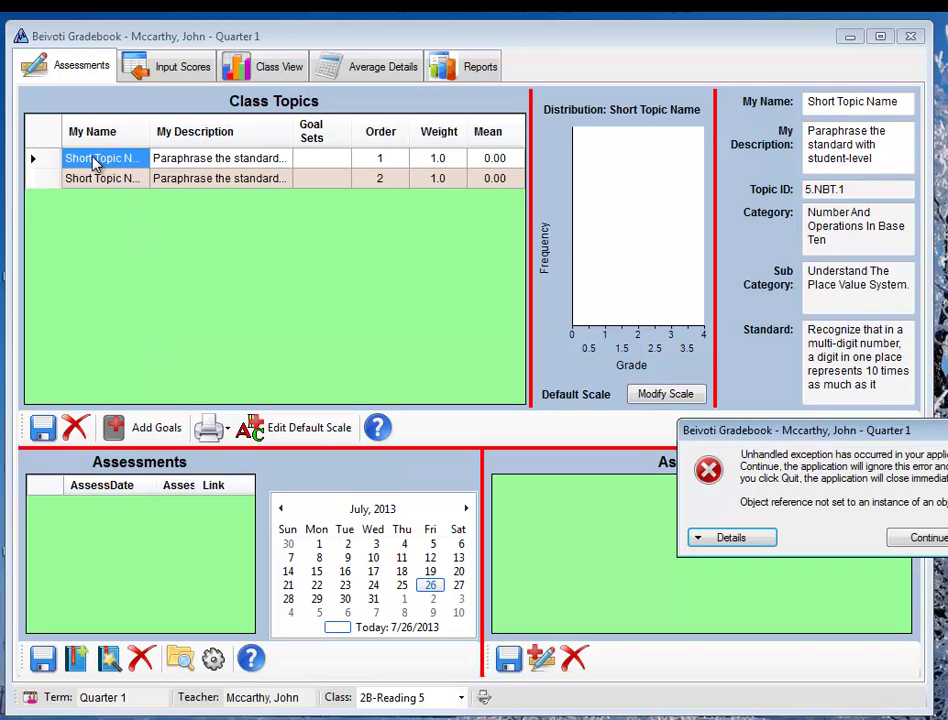
{"action": "left_click", "coordinate": [922, 537]}
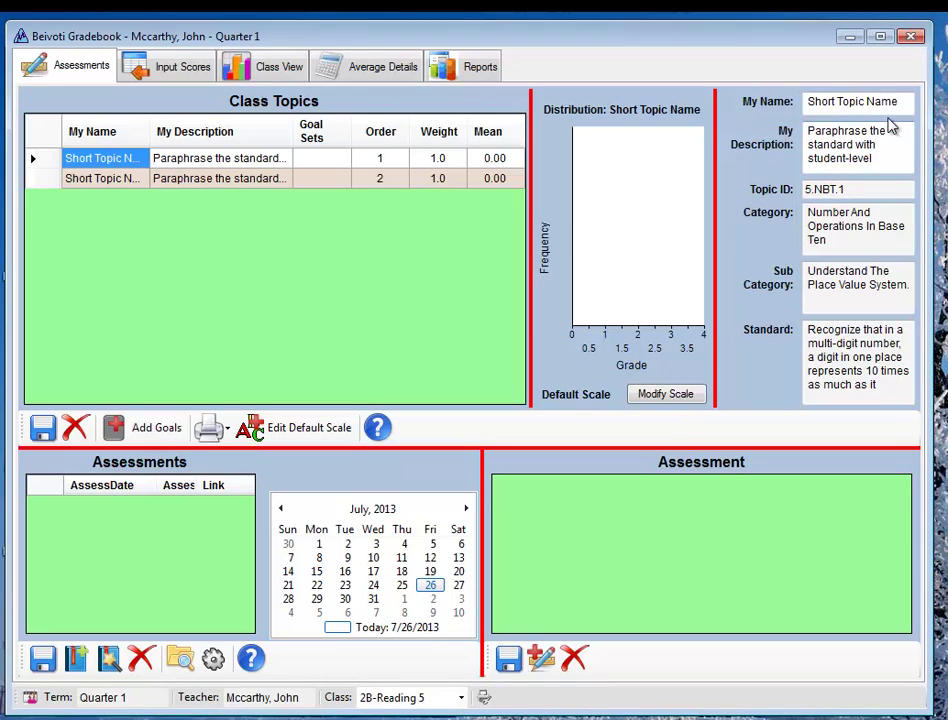
Examine the editable names and descriptions of the 5.NBT.1 and 5.OA.2 class topics.
{"action": "left_click_drag", "start_coordinate": [899, 102], "coordinate": [804, 103]}
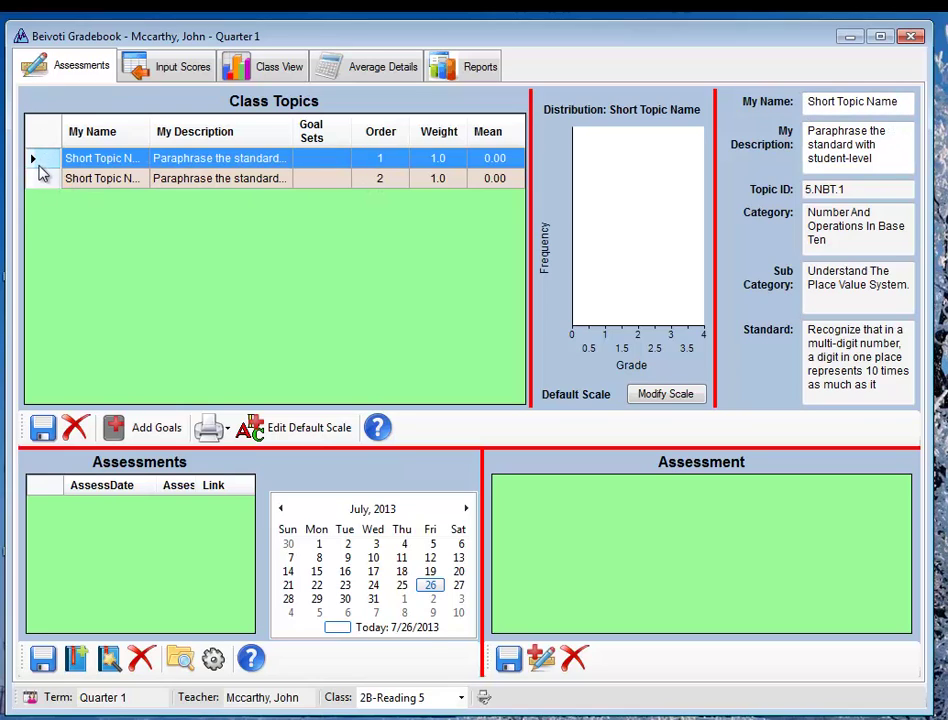
{"action": "left_click", "coordinate": [38, 180]}
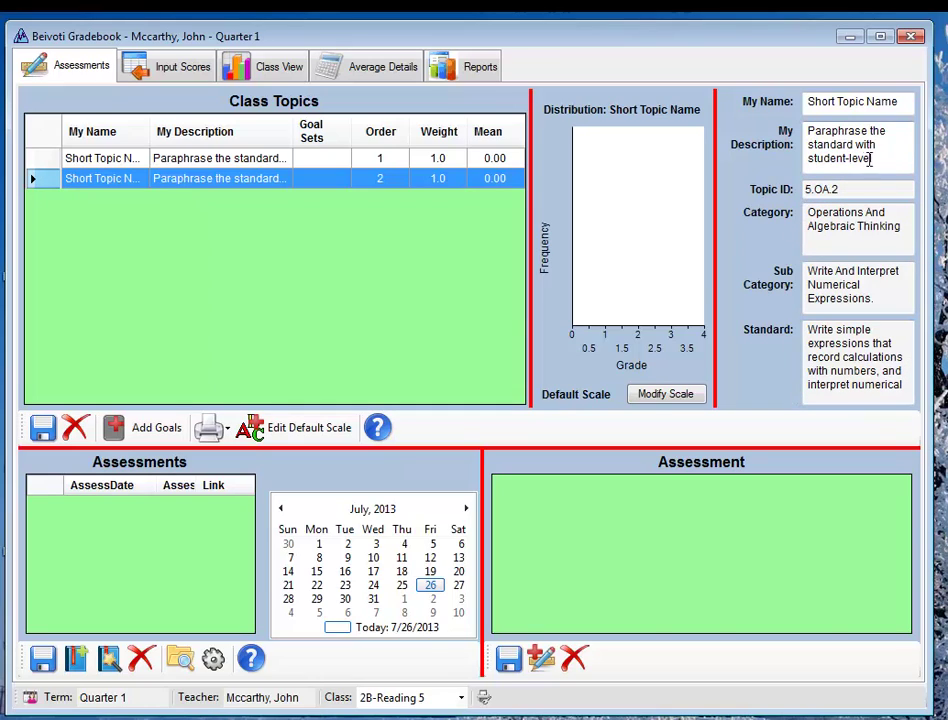
{"action": "left_click_drag", "start_coordinate": [880, 158], "coordinate": [893, 112]}
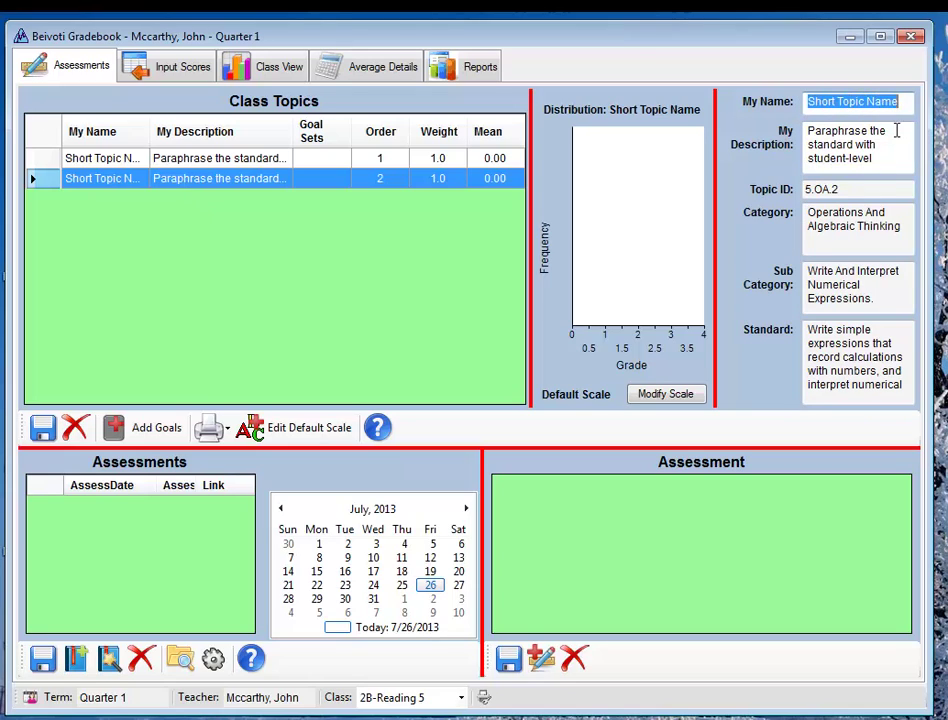
{"action": "left_click_drag", "start_coordinate": [878, 158], "coordinate": [797, 128]}
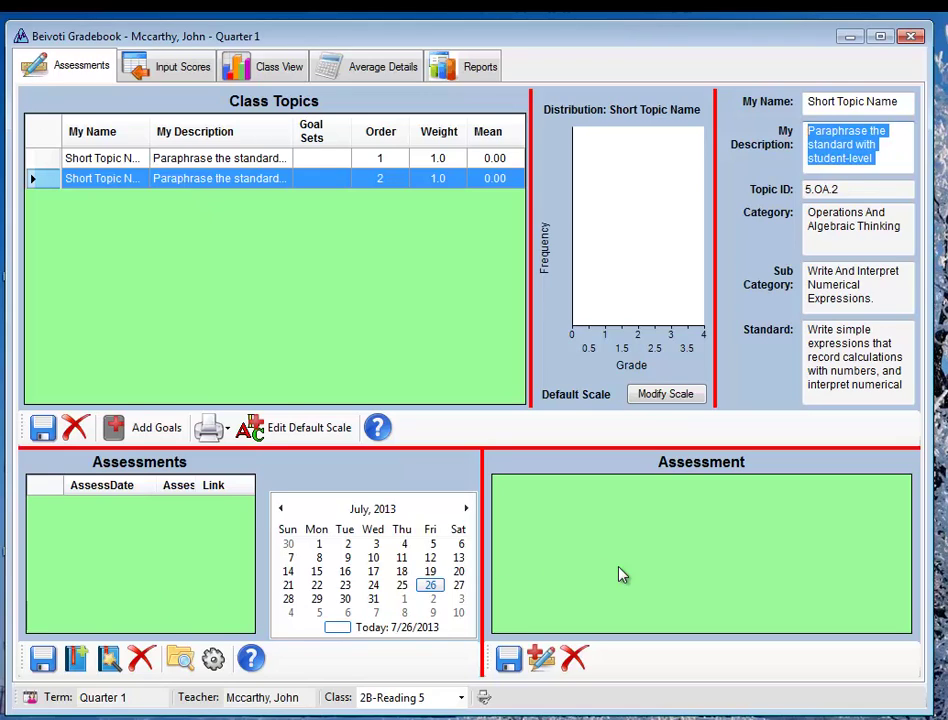
View the class topics in Input Scores and Class View, and return to Assessments.
{"action": "left_click", "coordinate": [182, 70]}
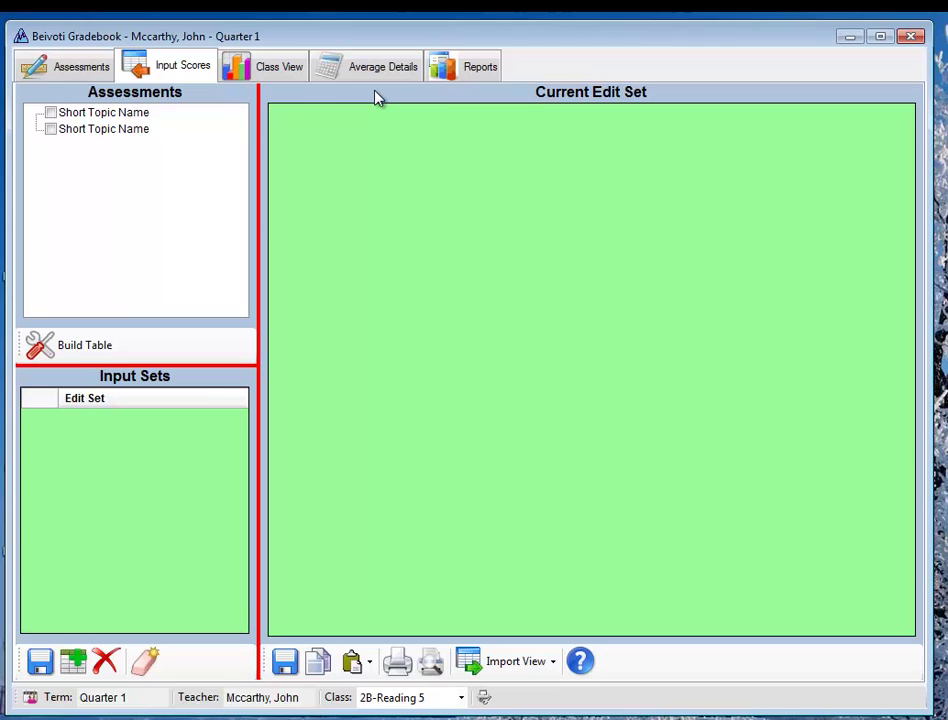
{"action": "left_click", "coordinate": [272, 77]}
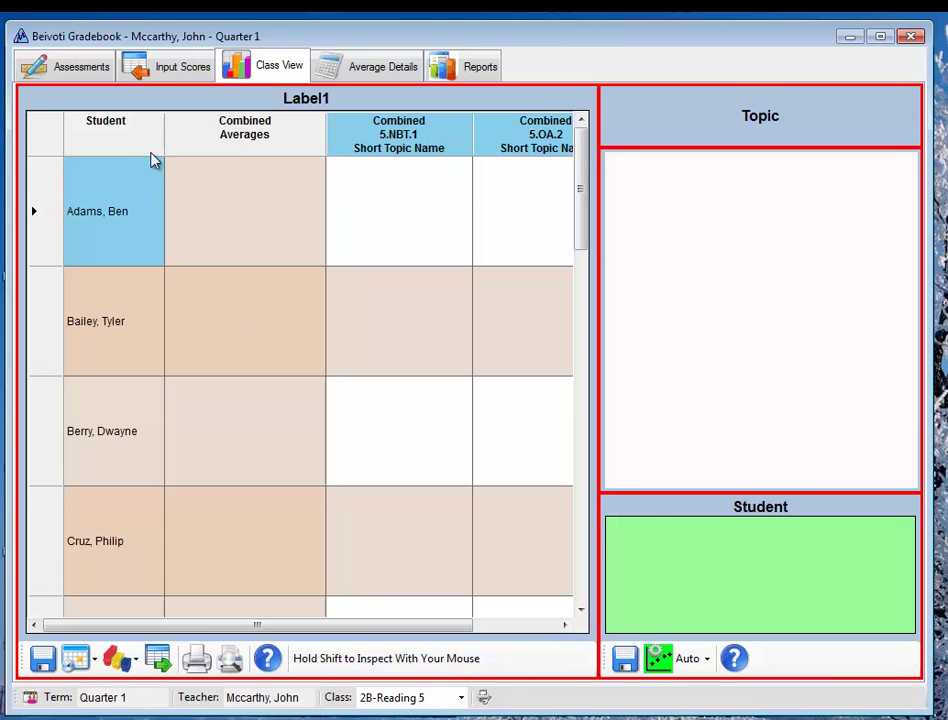
{"action": "left_click", "coordinate": [76, 62]}
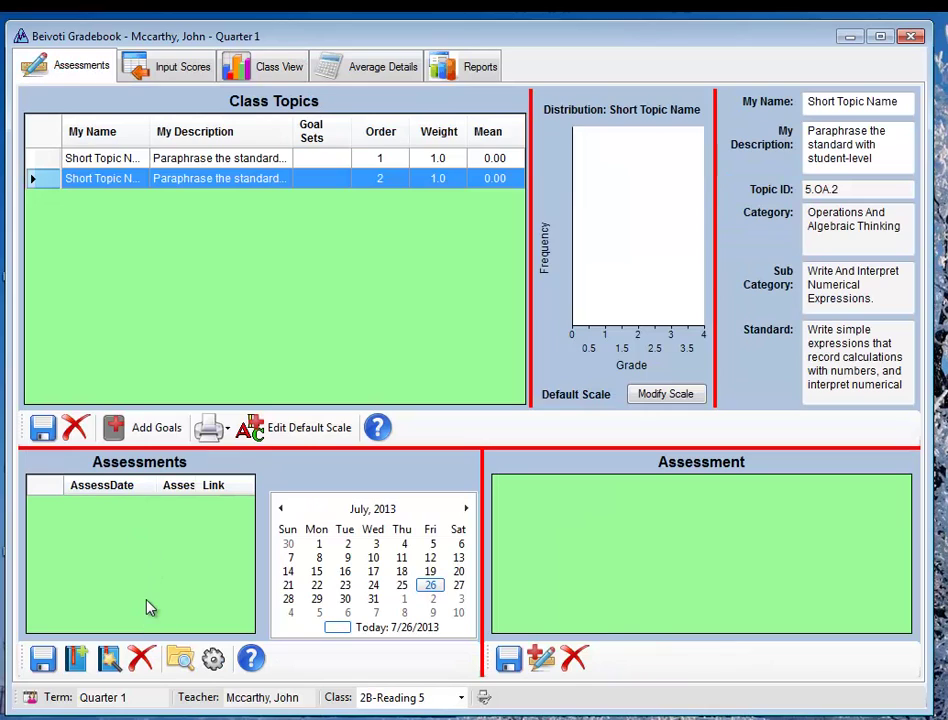